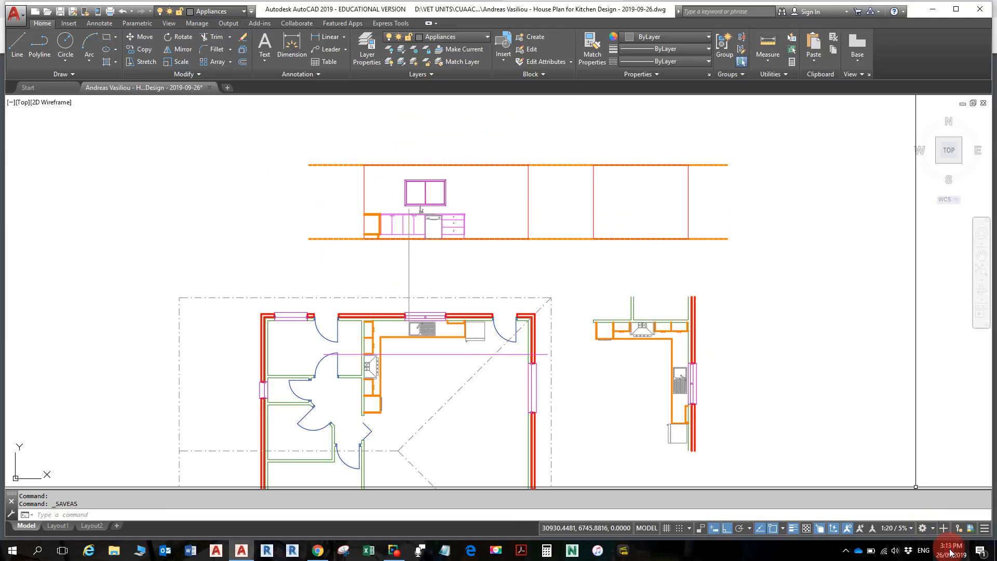
left_click(951, 549)
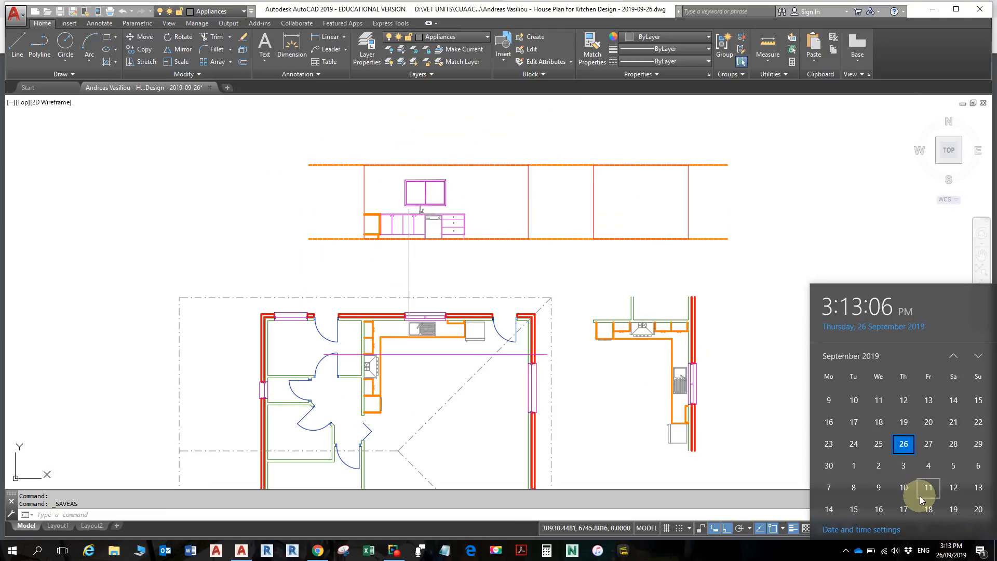
scroll(920, 496, "down", 1)
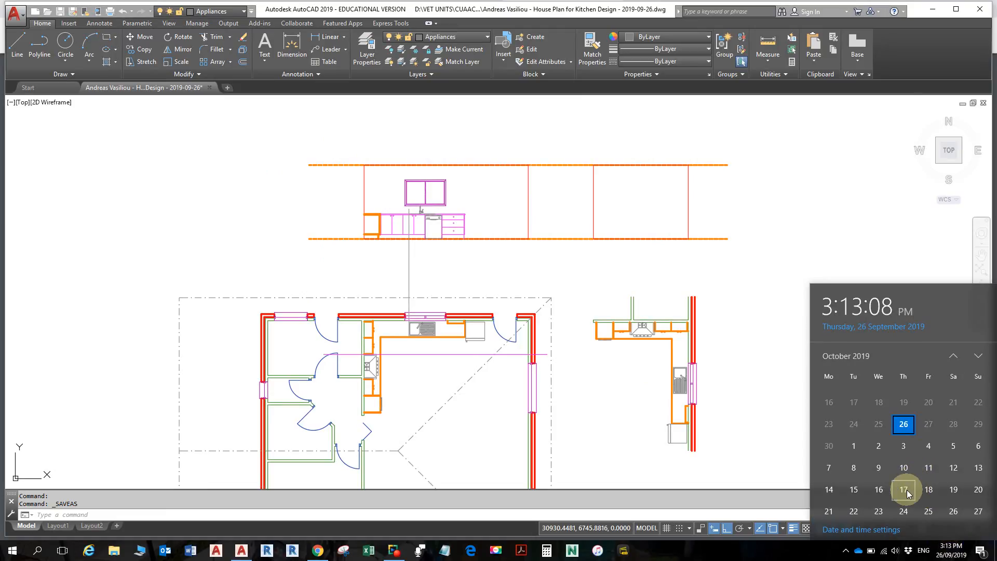
left_click(904, 489)
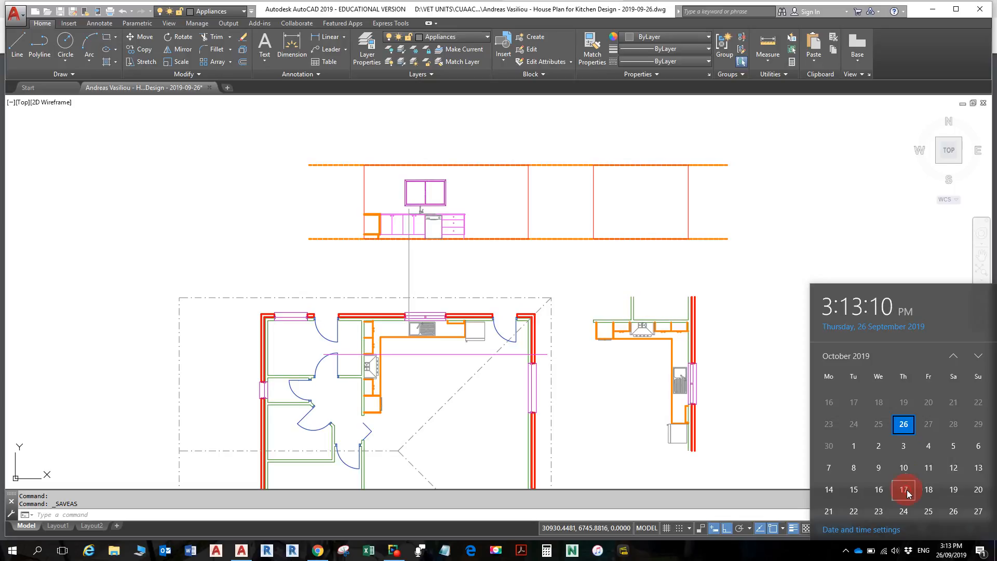
left_click(872, 222)
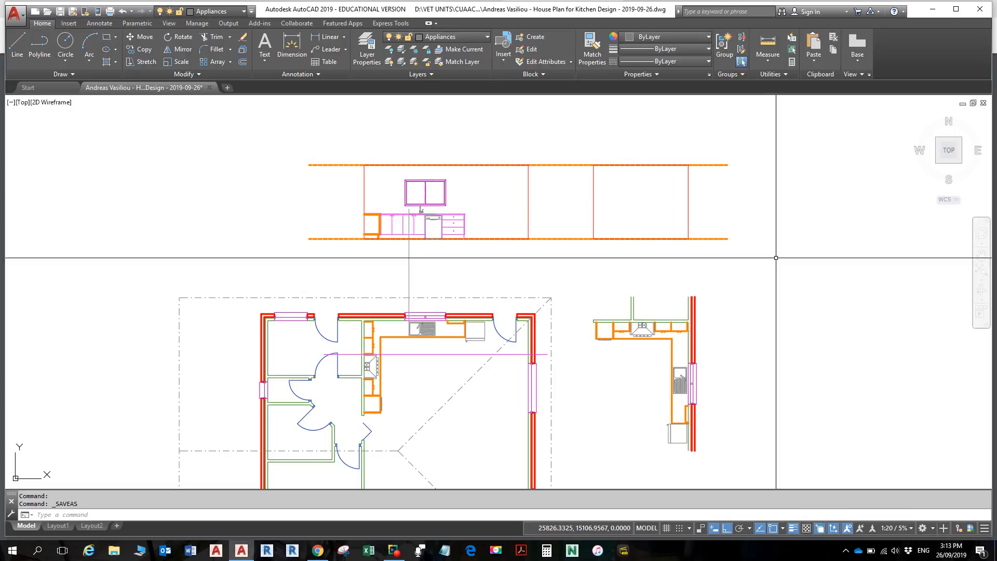
scroll(359, 213, "up", 4)
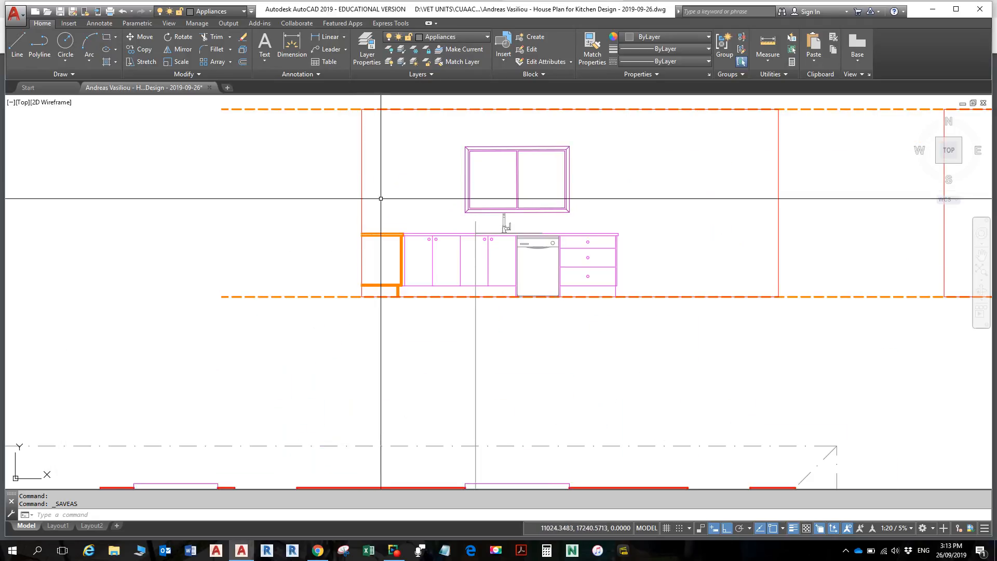
scroll(495, 218, "down", 2)
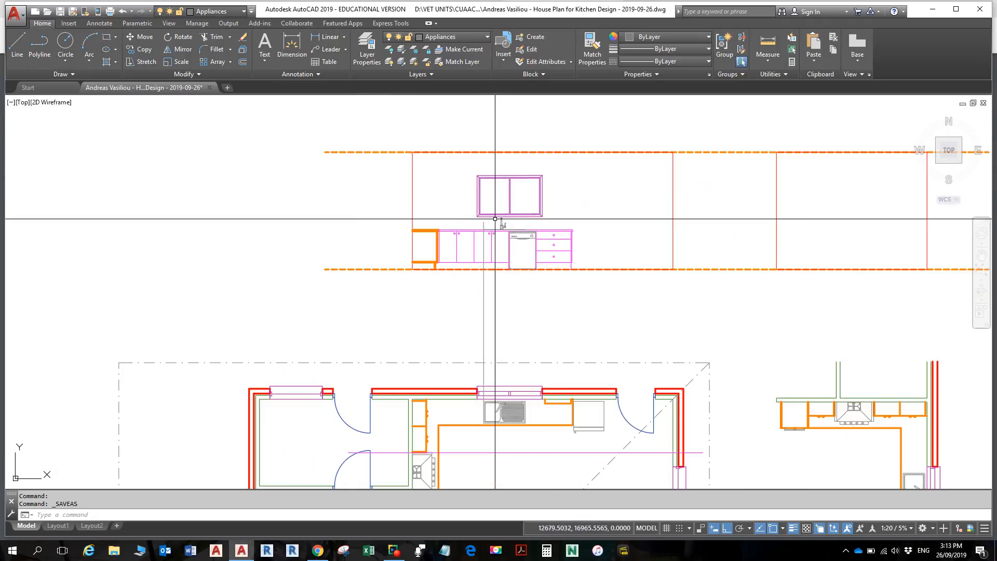
- Switch to Chrome, examine the wall cabinet and tiled splashback dimensions in the Elevation 1 PDF, and return to AutoCAD
key("alt+Tab")
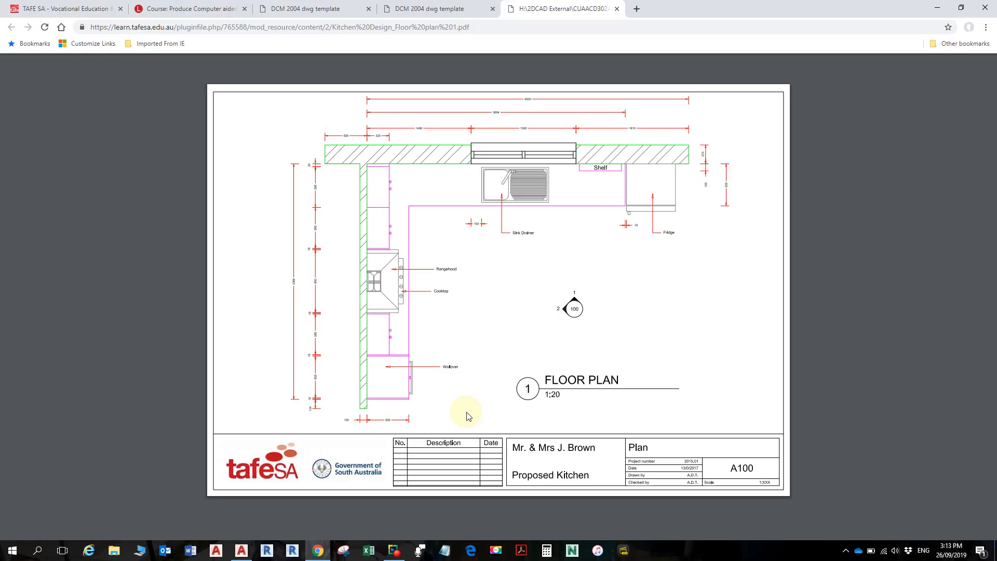
left_click(457, 9)
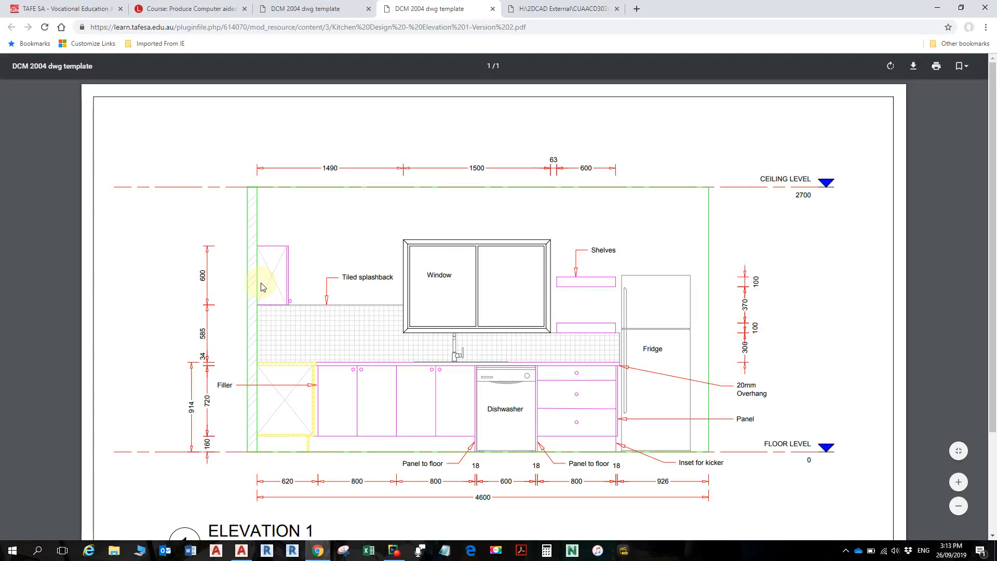
scroll(262, 287, "up", 2, "ctrl")
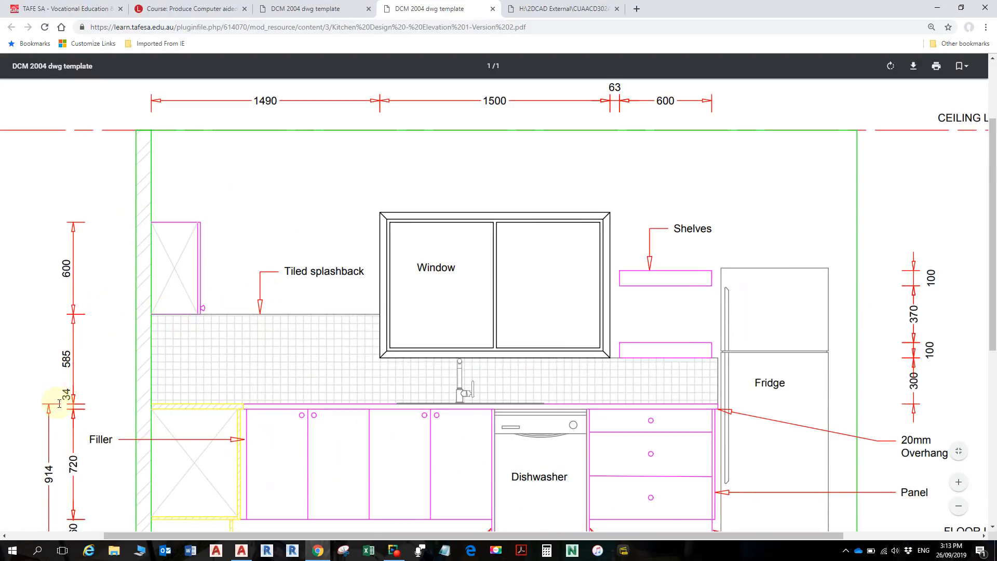
scroll(227, 383, "down", 1)
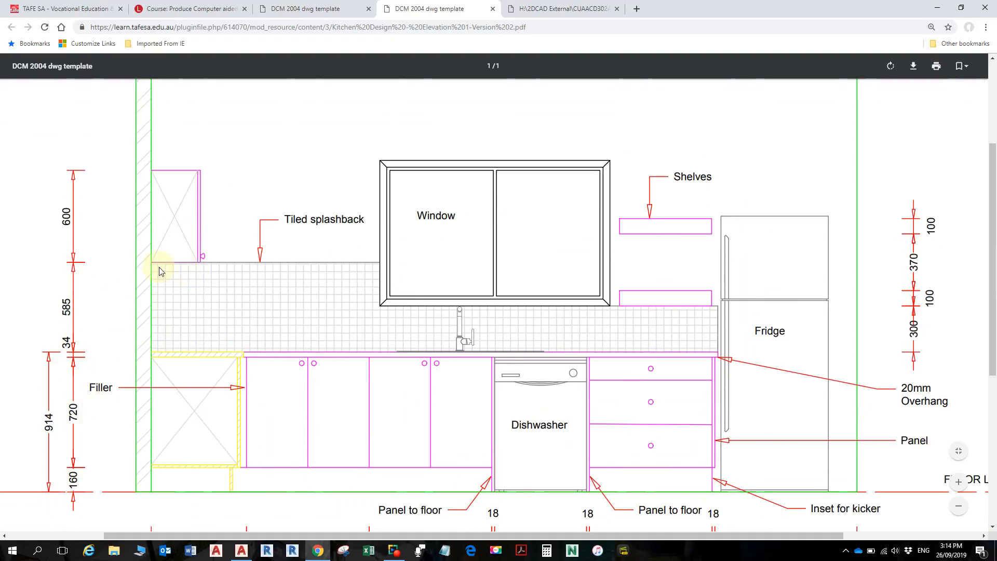
scroll(144, 269, "up", 2, "ctrl")
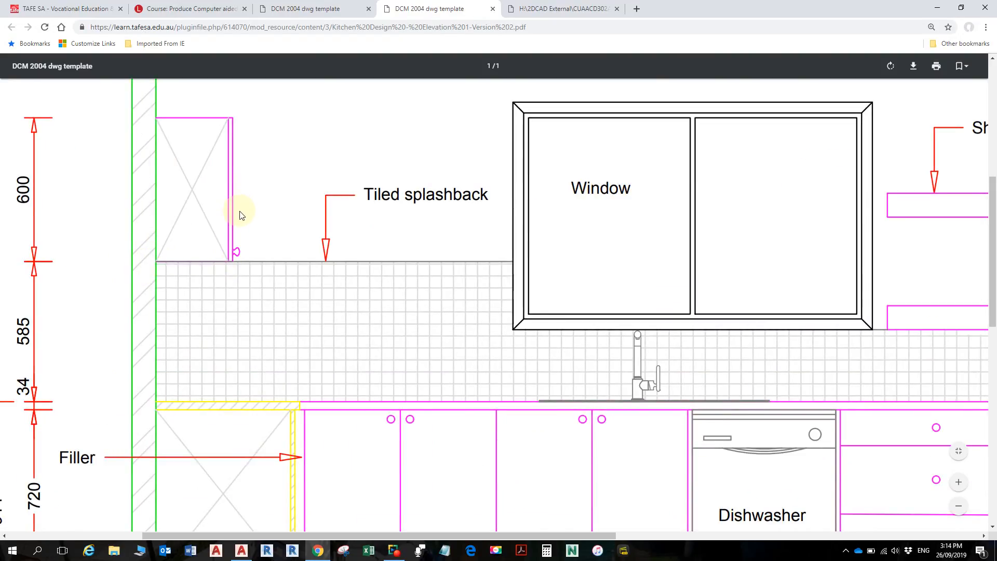
scroll(240, 215, "down", 1, "ctrl")
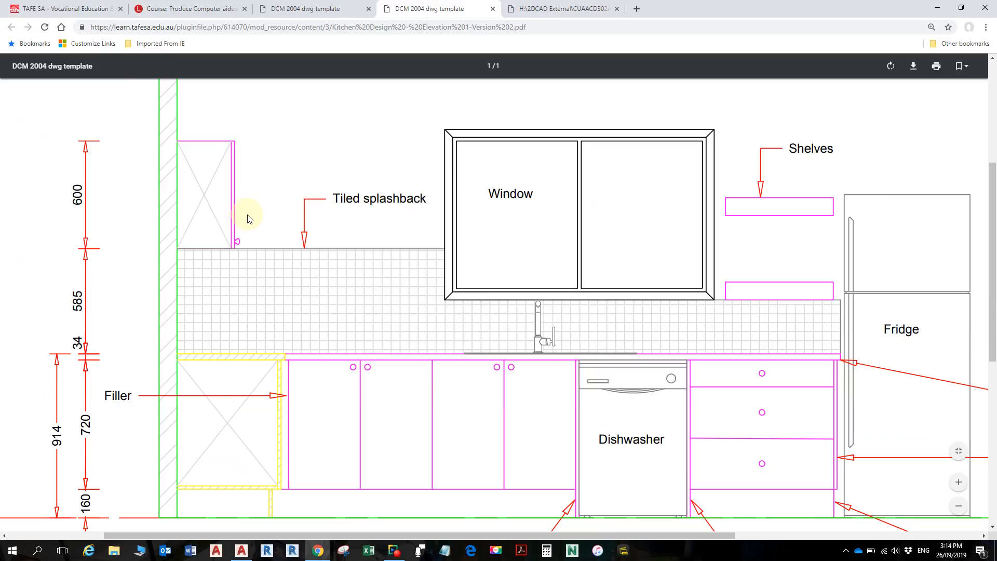
key("alt+Tab")
key("alt+Tab")
scroll(308, 239, "down", 4, "ctrl")
key("alt+Tab")
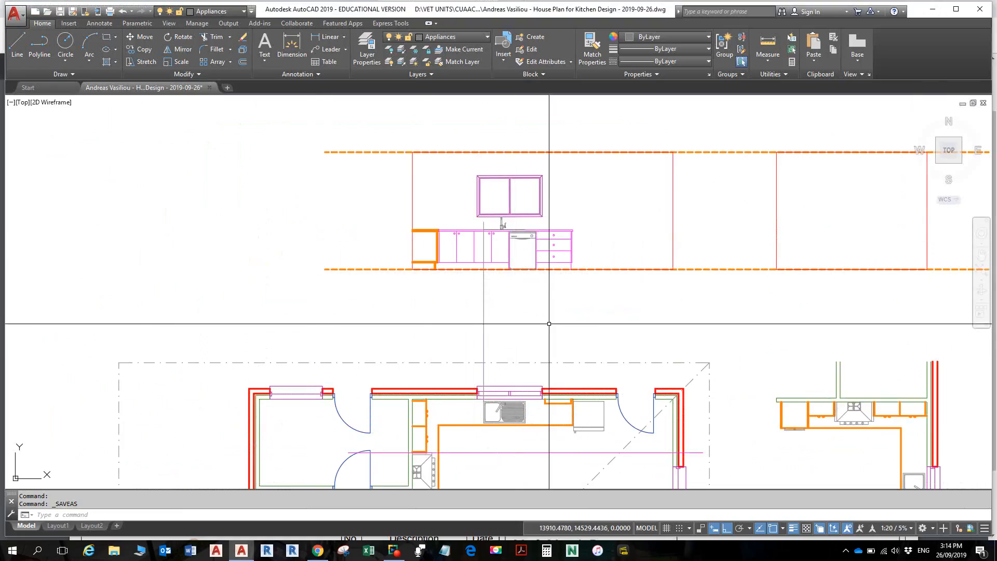
scroll(548, 324, "down", 2)
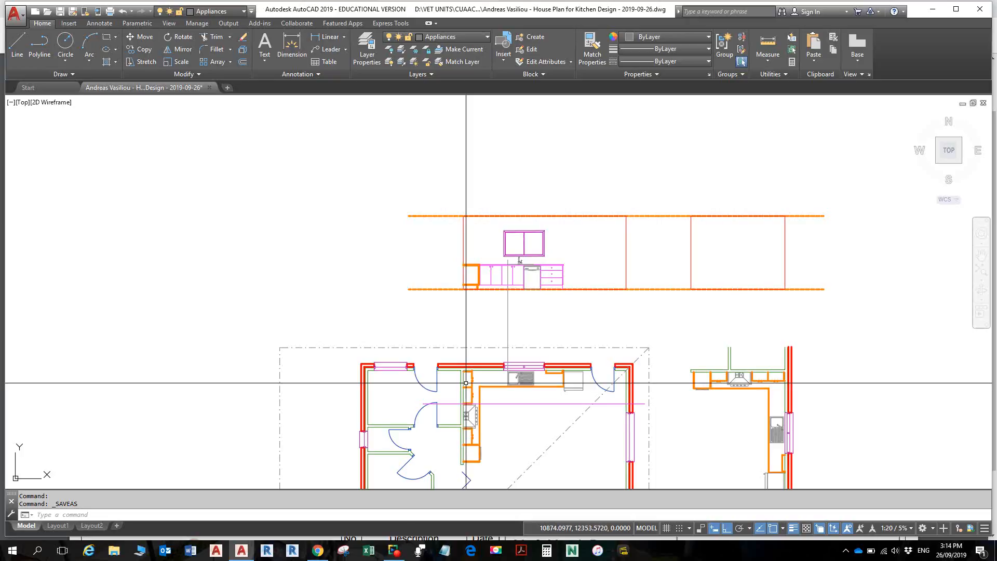
scroll(467, 410, "up", 8)
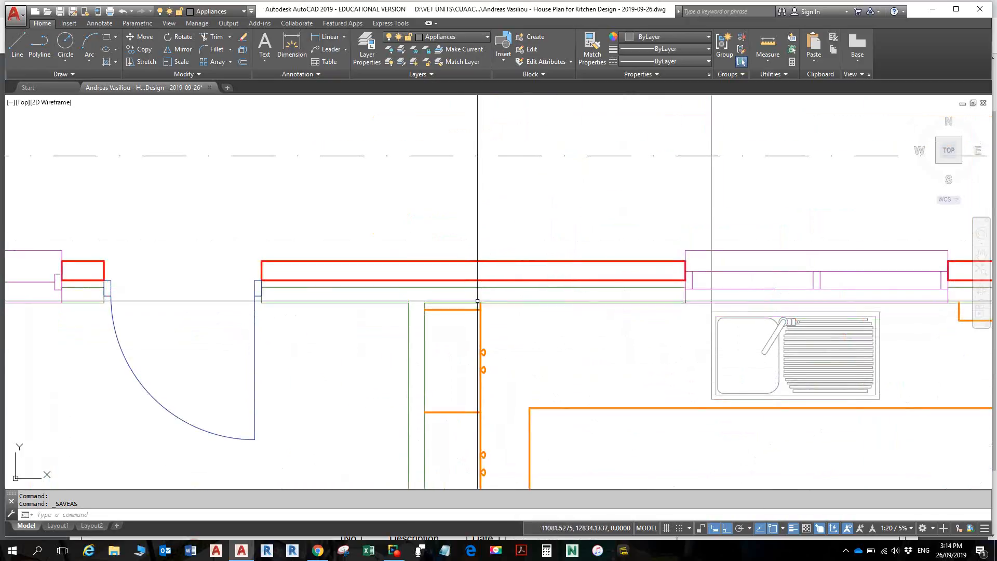
left_click(767, 46)
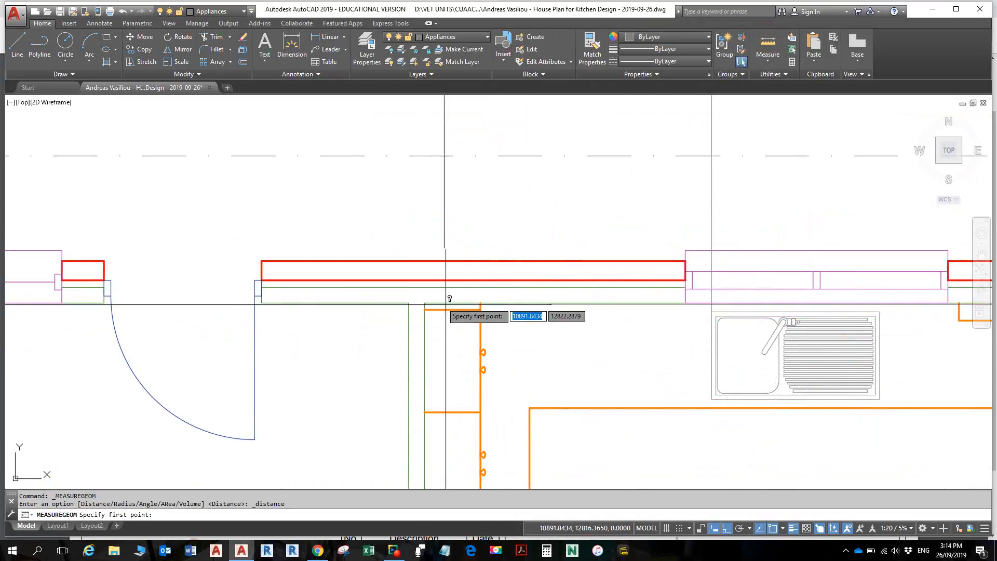
left_click(480, 302)
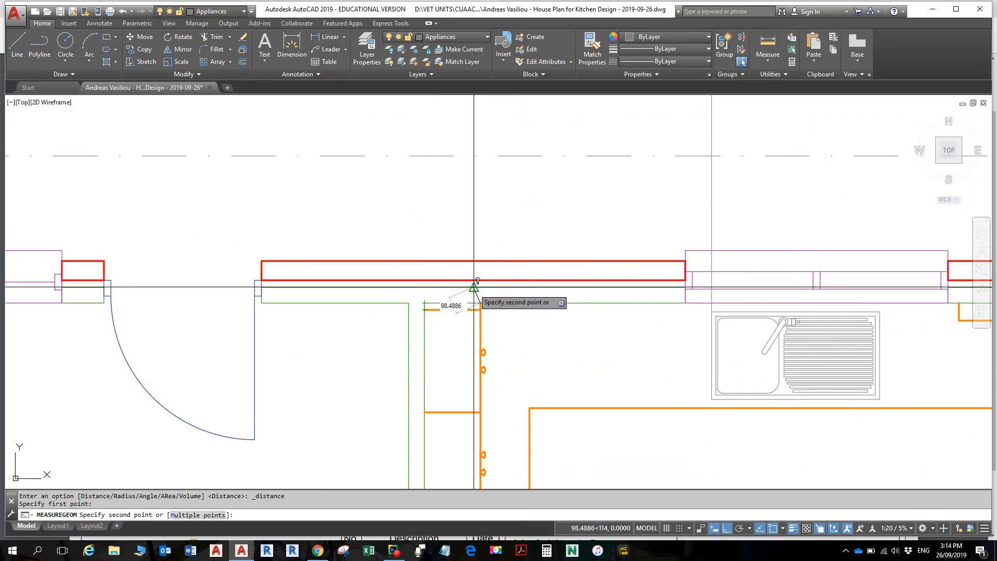
key("Escape")
scroll(472, 279, "up", 6)
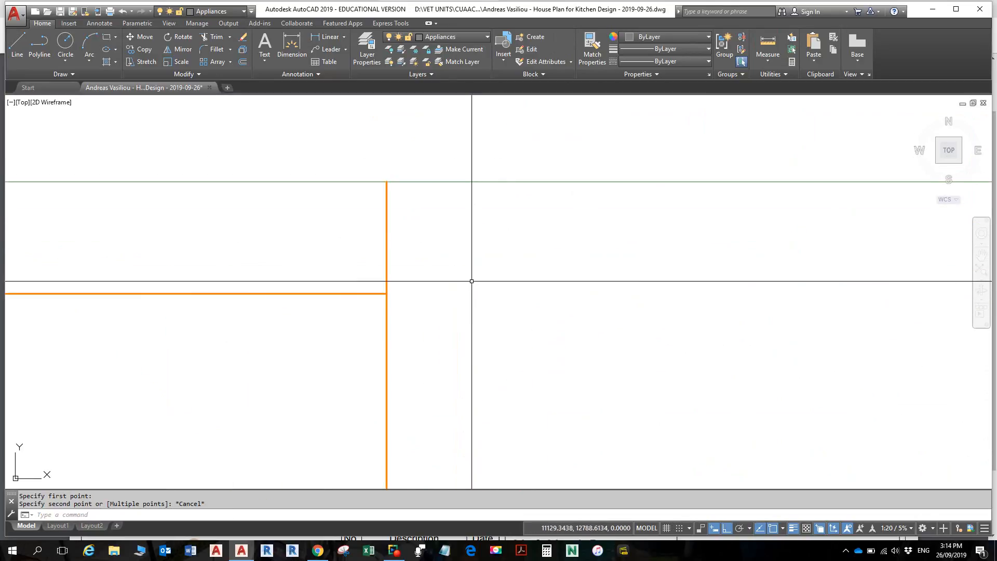
scroll(472, 277, "down", 4)
- Recheck the full Elevation 1 sheet in Chrome and return to the AutoCAD drawing
key("alt+Tab")
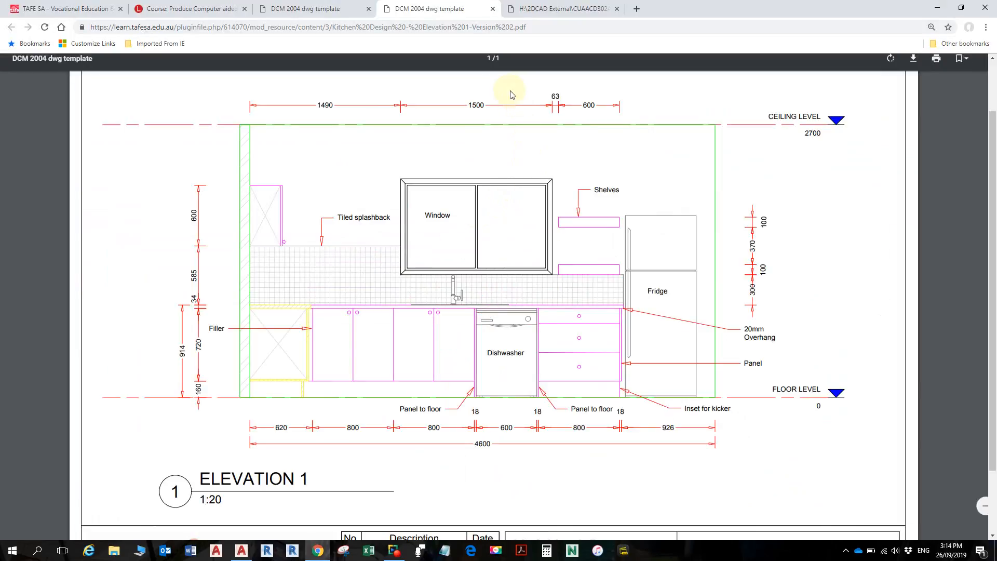
scroll(527, 172, "up", 2)
key("alt+Tab")
- Check the layer of a base cabinet door line in the kitchen elevation and make Joinery_Elev the current layer
scroll(521, 179, "up", 5)
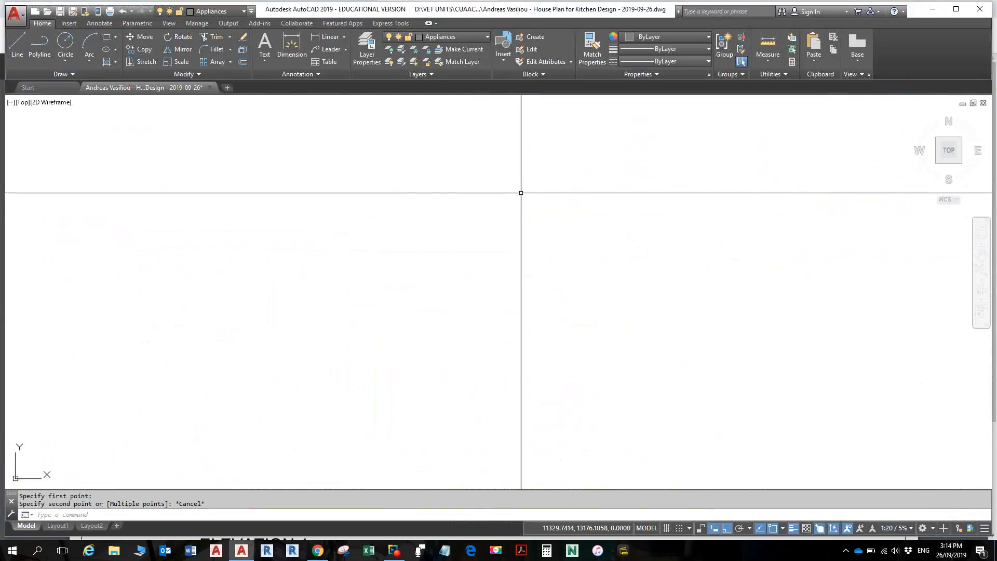
scroll(520, 186, "down", 5)
scroll(520, 180, "down", 6)
middle_click_drag(514, 177, 478, 359)
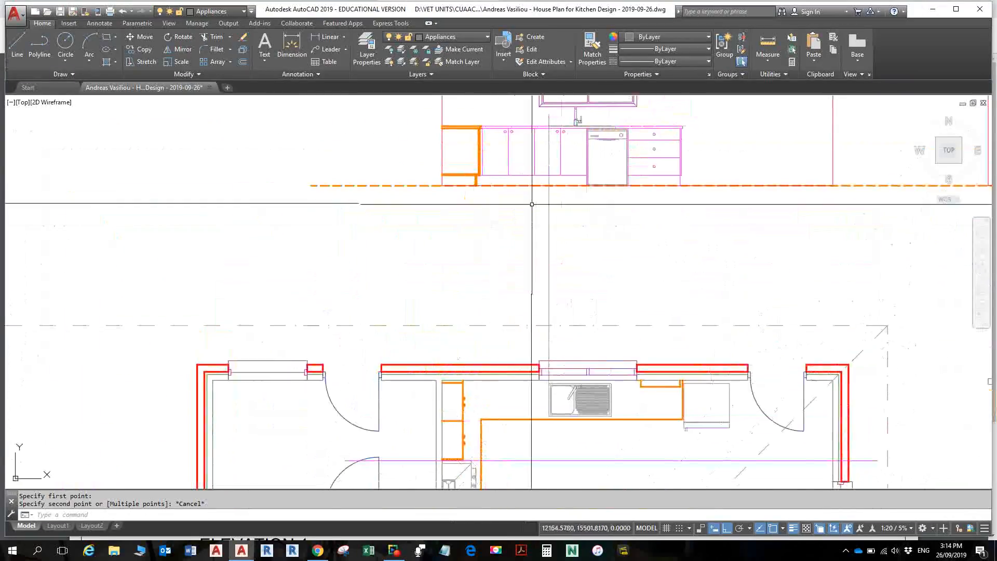
middle_click_drag(532, 204, 524, 314)
scroll(471, 222, "up", 6)
scroll(457, 196, "down", 2)
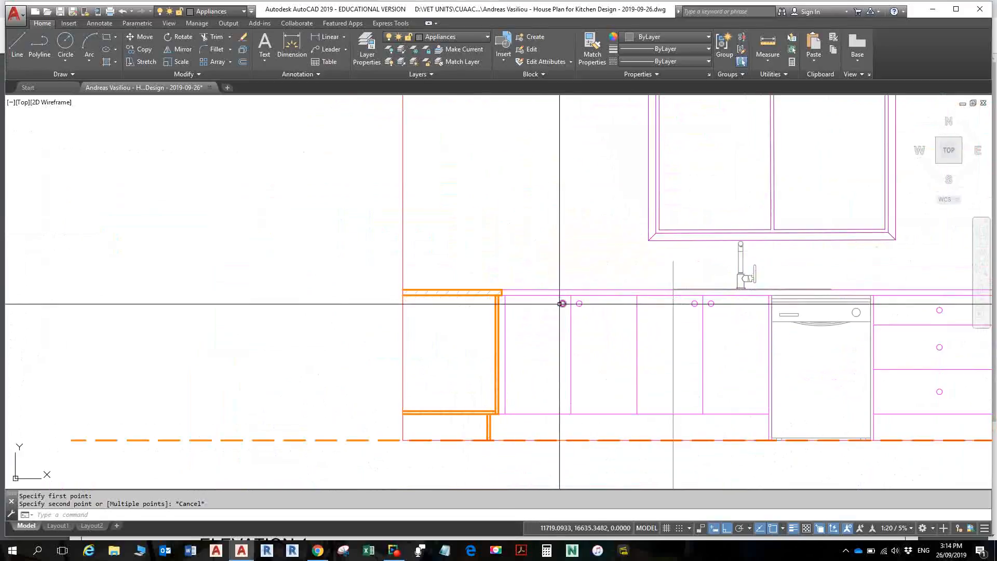
left_click(571, 333)
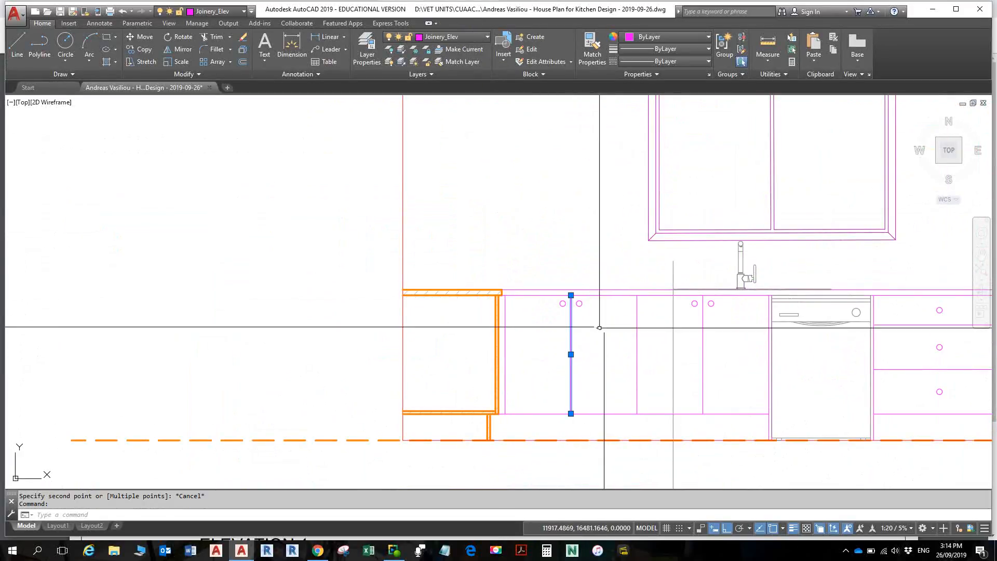
key("Escape")
key("Escape")
left_click(468, 37)
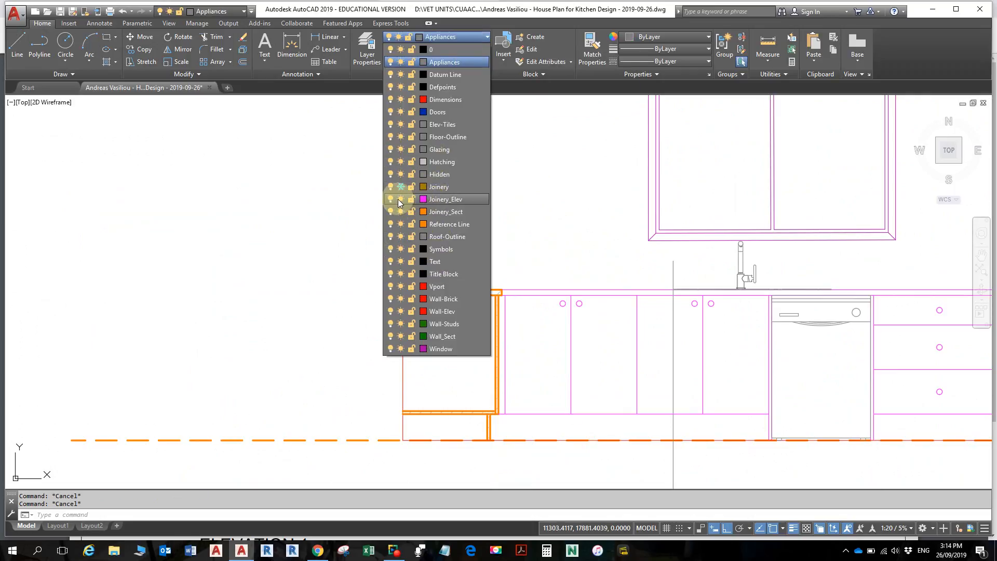
left_click(437, 199)
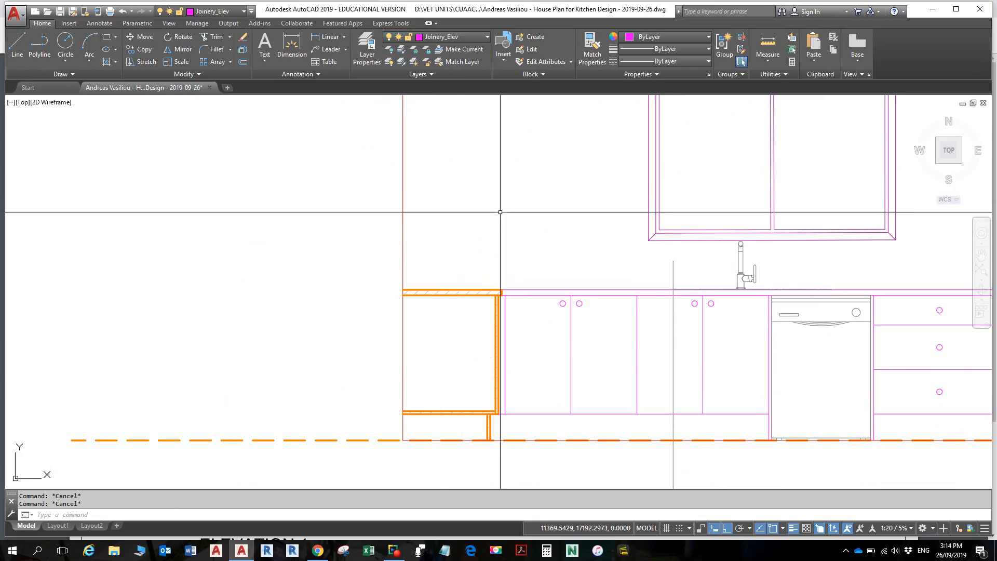
left_click(421, 263)
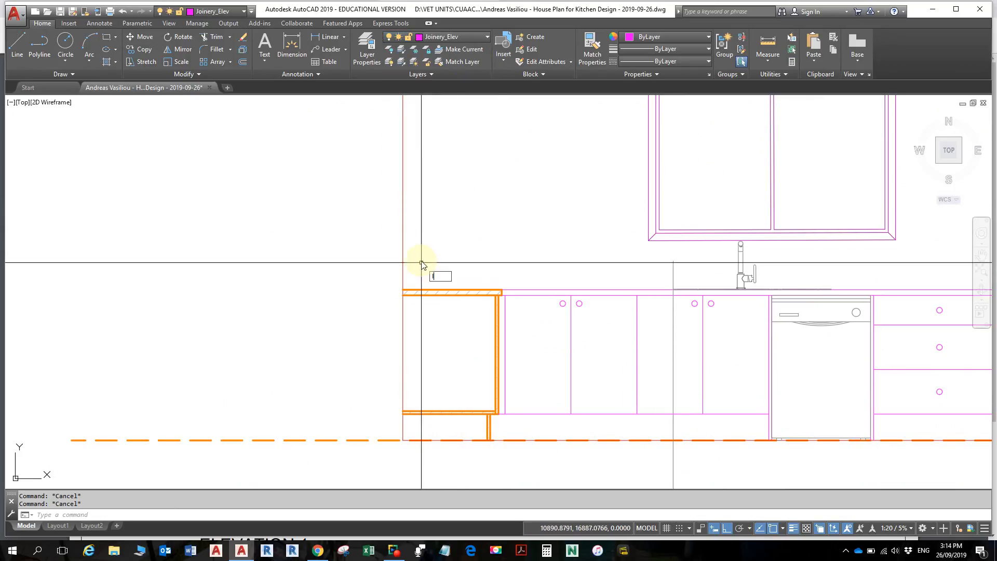
key("Return")
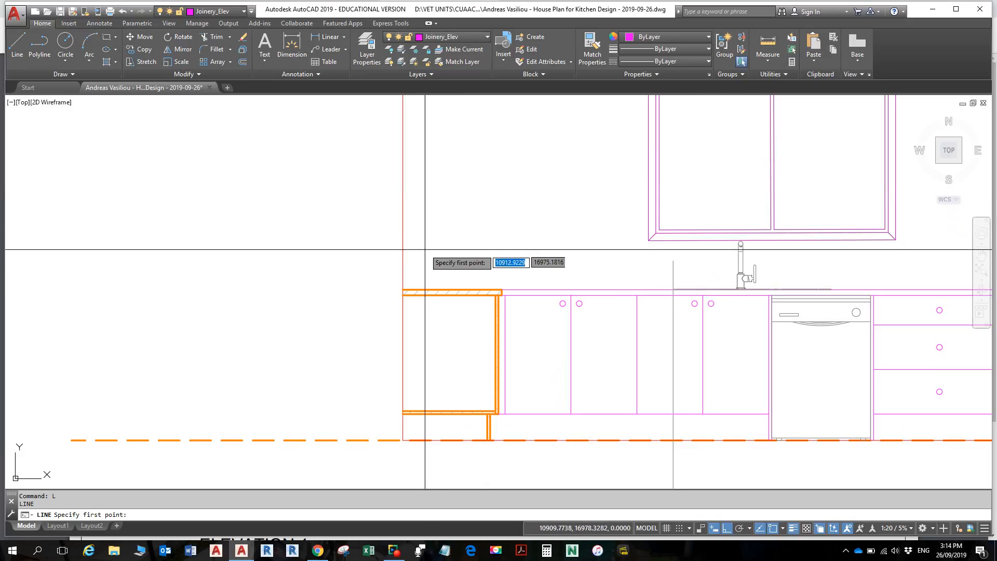
key("Escape")
key("Escape")
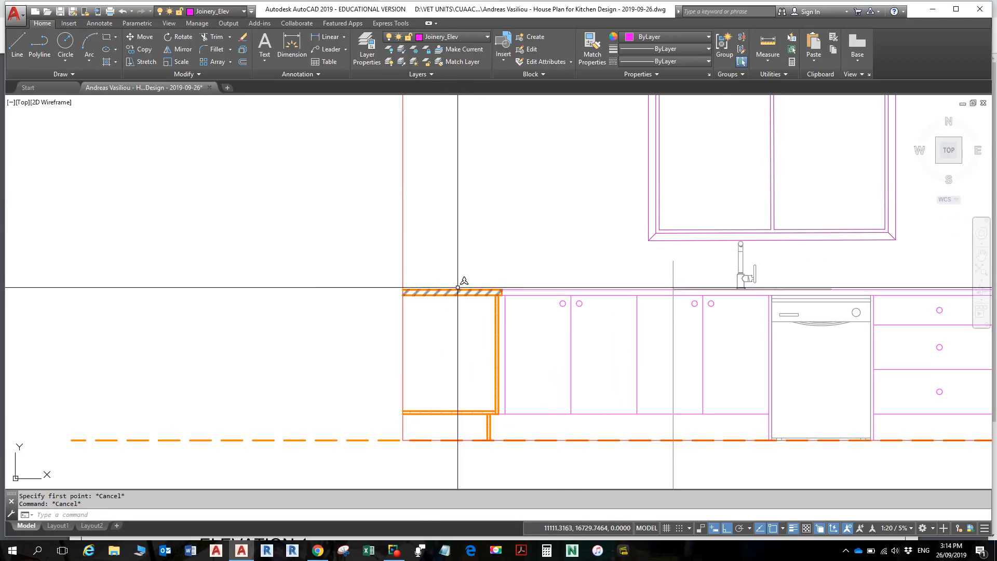
scroll(458, 288, "up", 4)
left_click(462, 292)
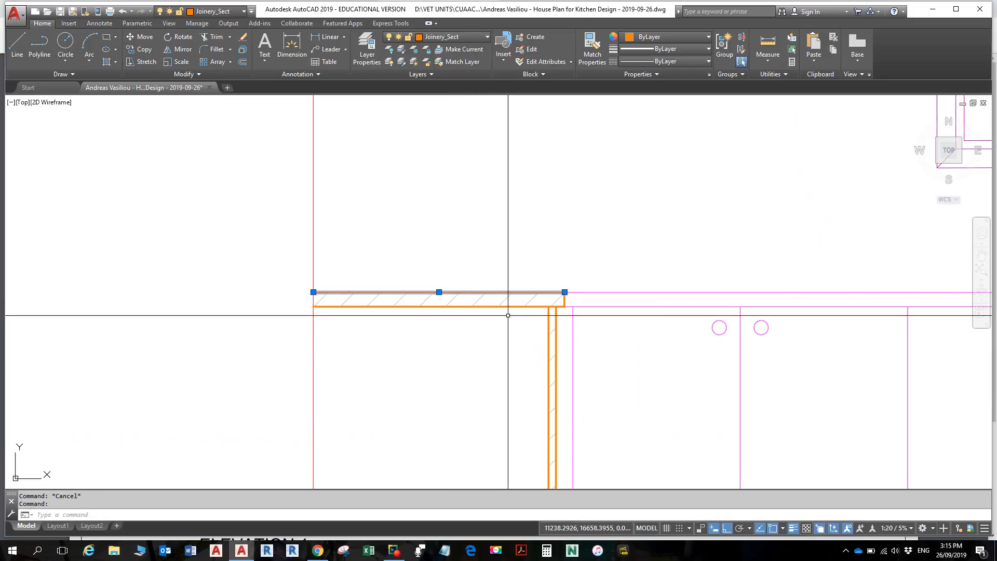
key("Escape")
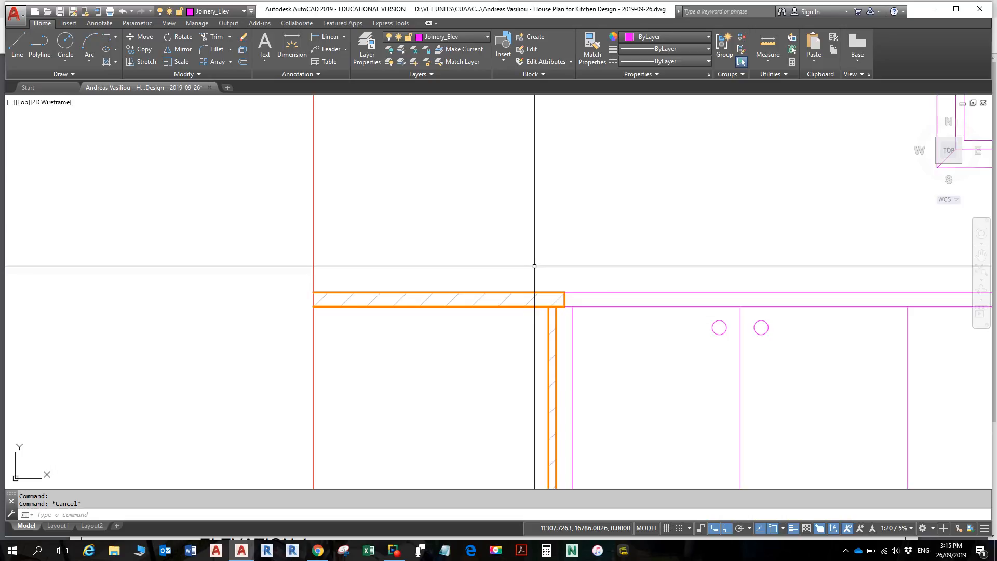
left_click(501, 291)
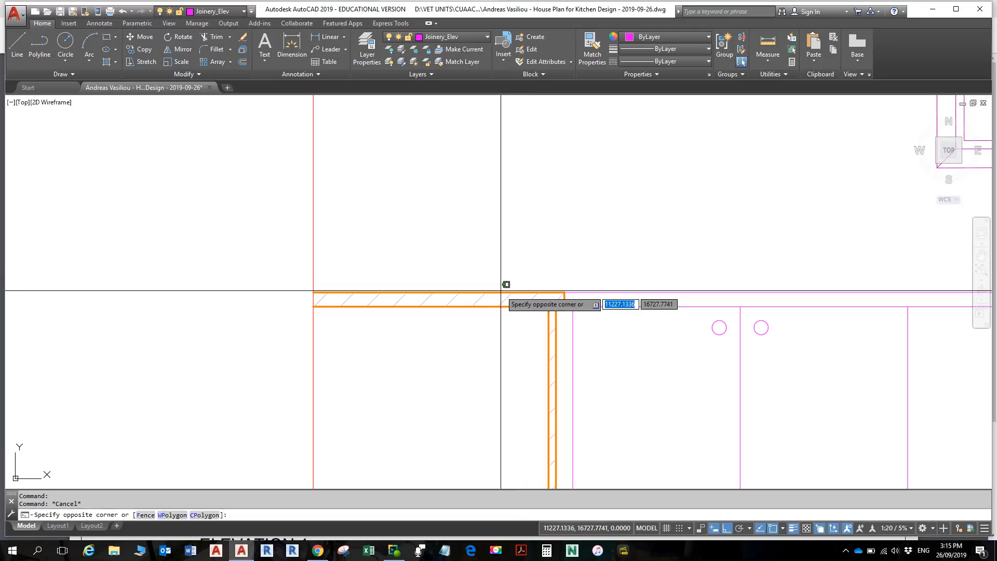
- Offset the benchtop's top edge 585 mm upward, with the offset layer option set to Current
left_click(248, 61)
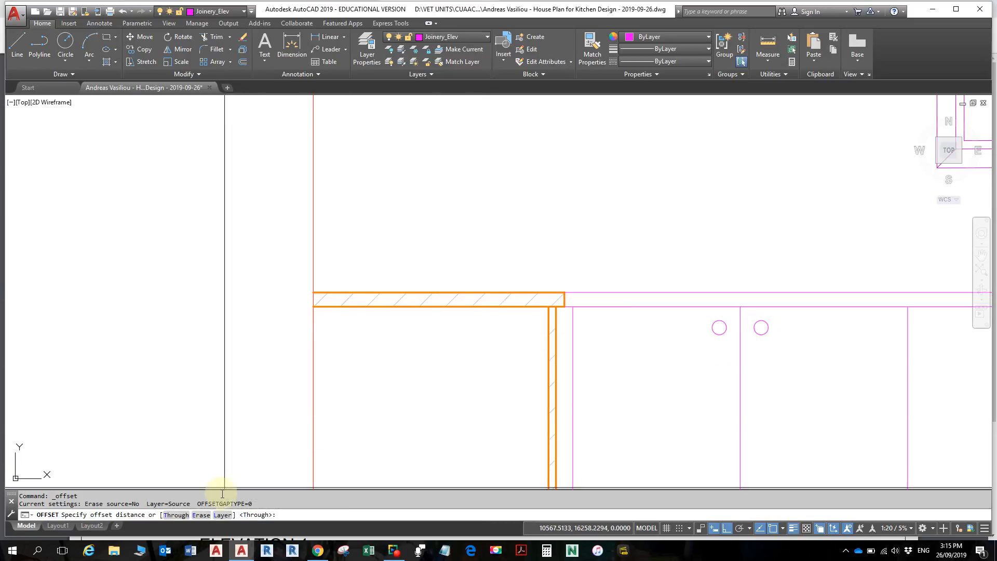
left_click(222, 515)
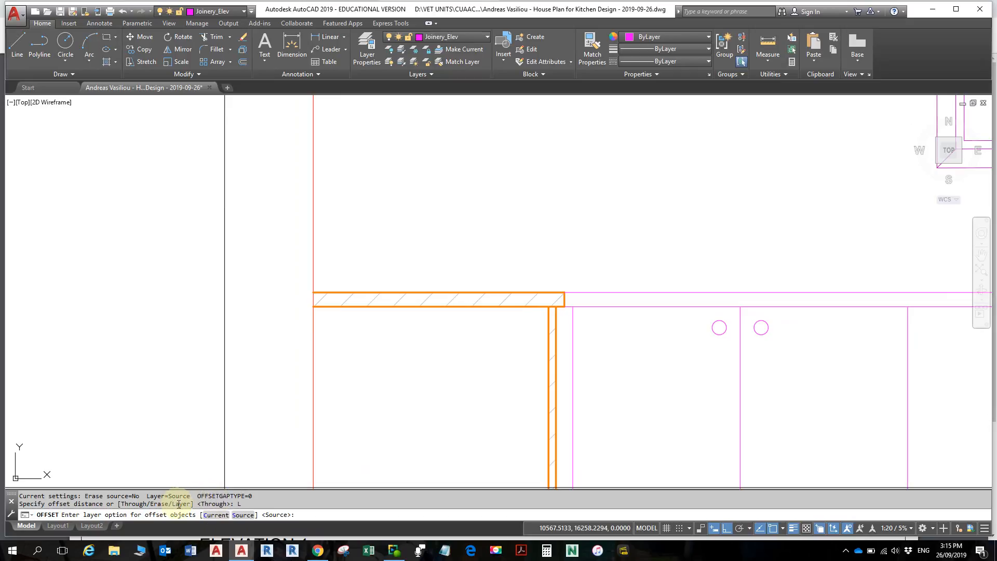
left_click(214, 515)
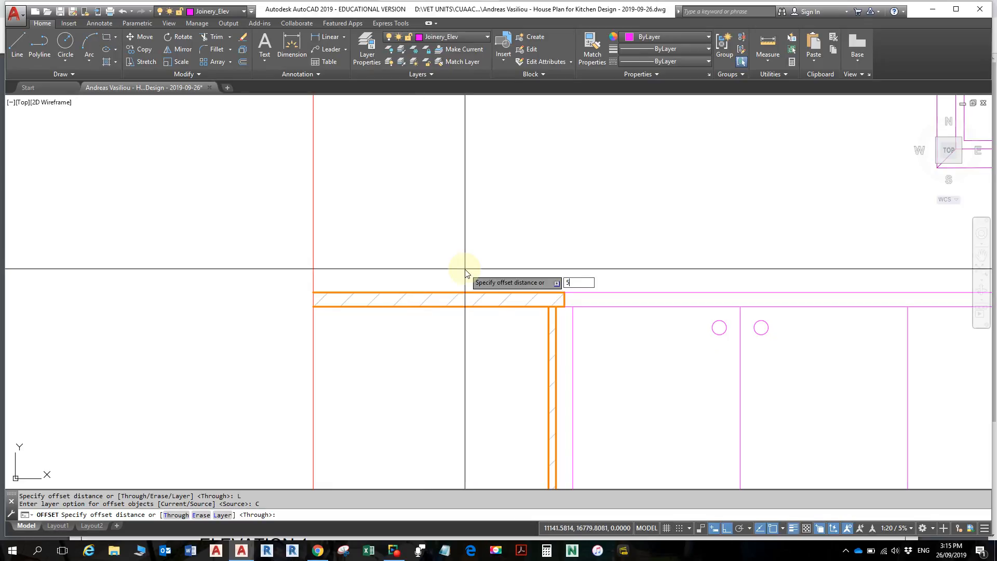
key("Return")
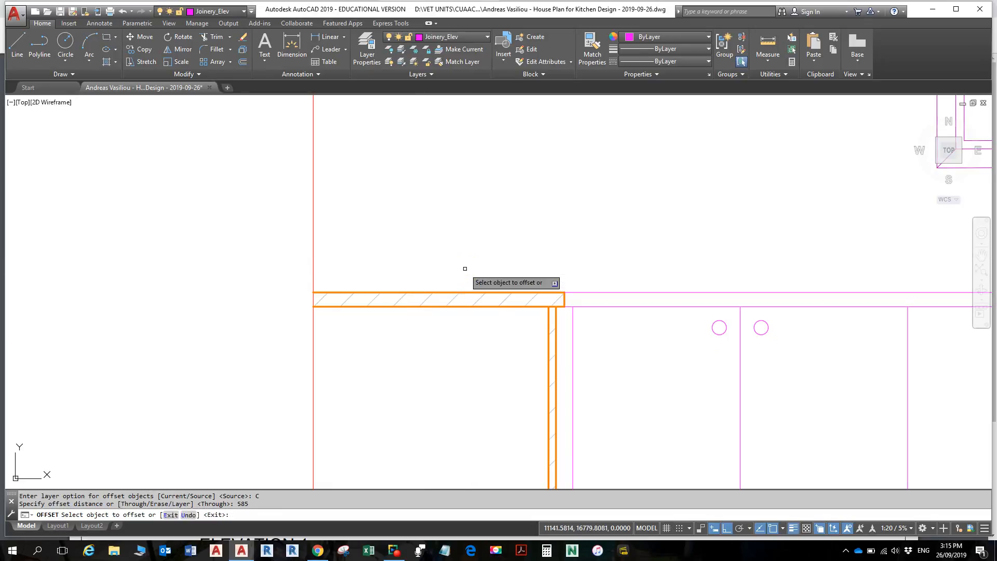
left_click(478, 292)
scroll(518, 216, "down", 2)
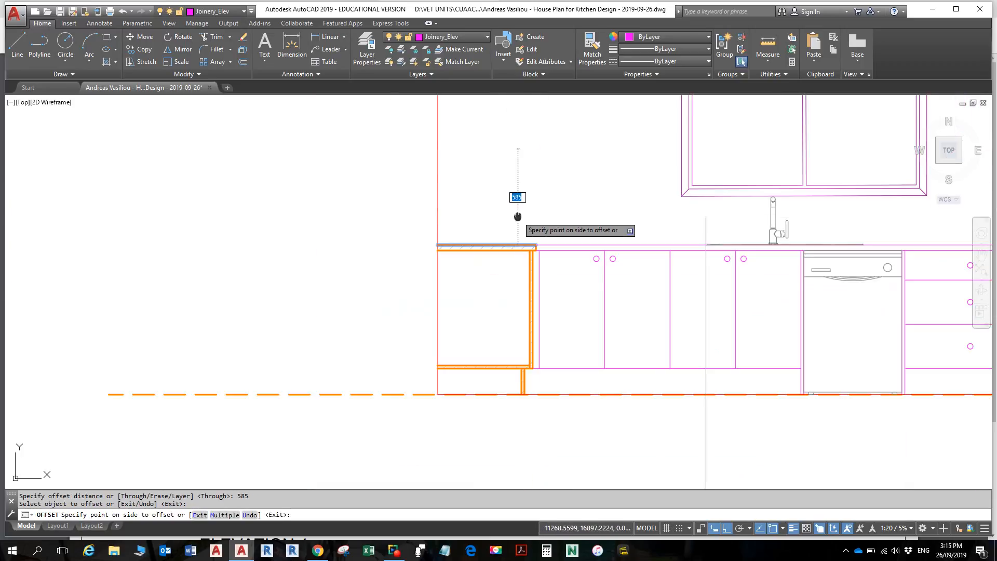
middle_click_drag(518, 216, 514, 283)
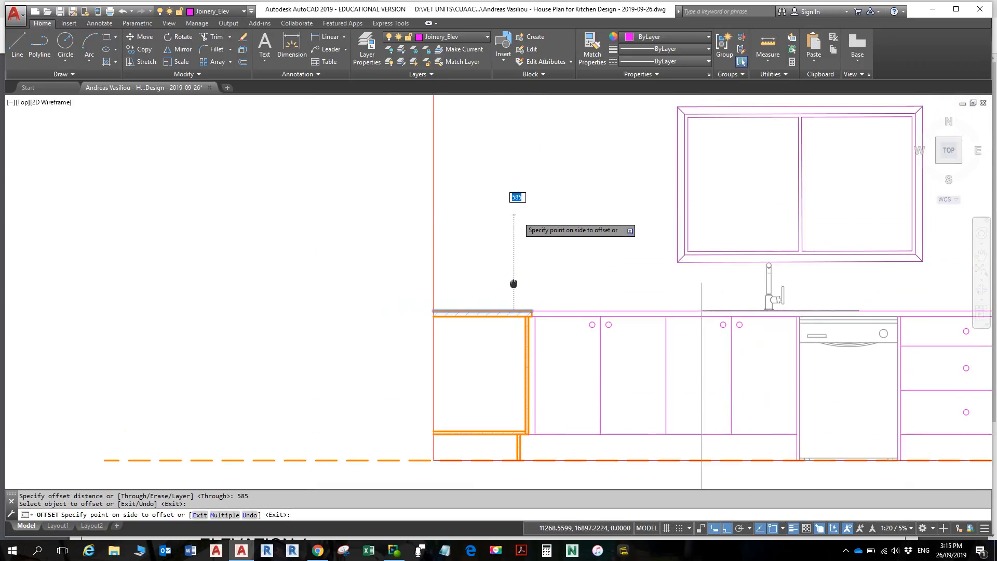
left_click(533, 176)
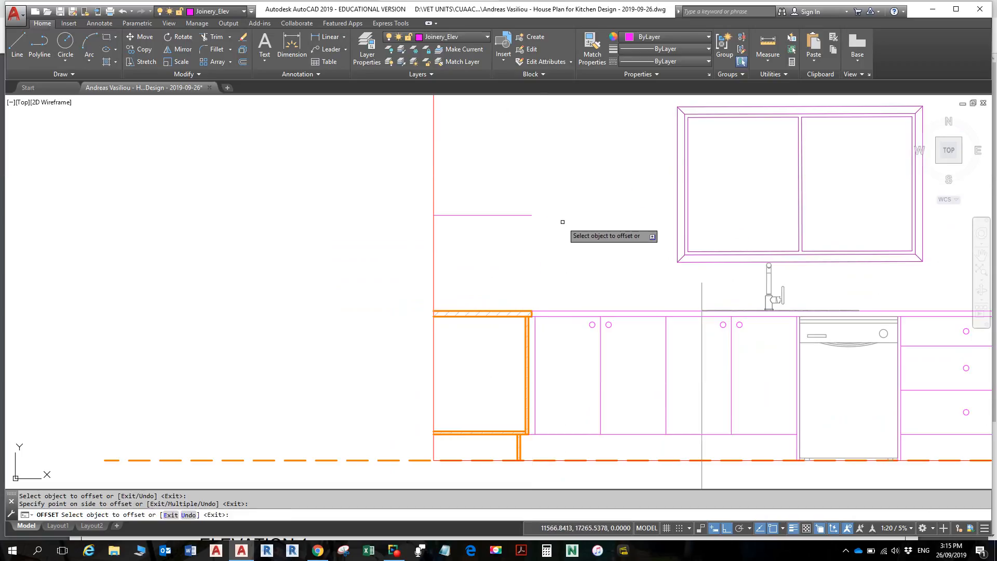
key("Escape")
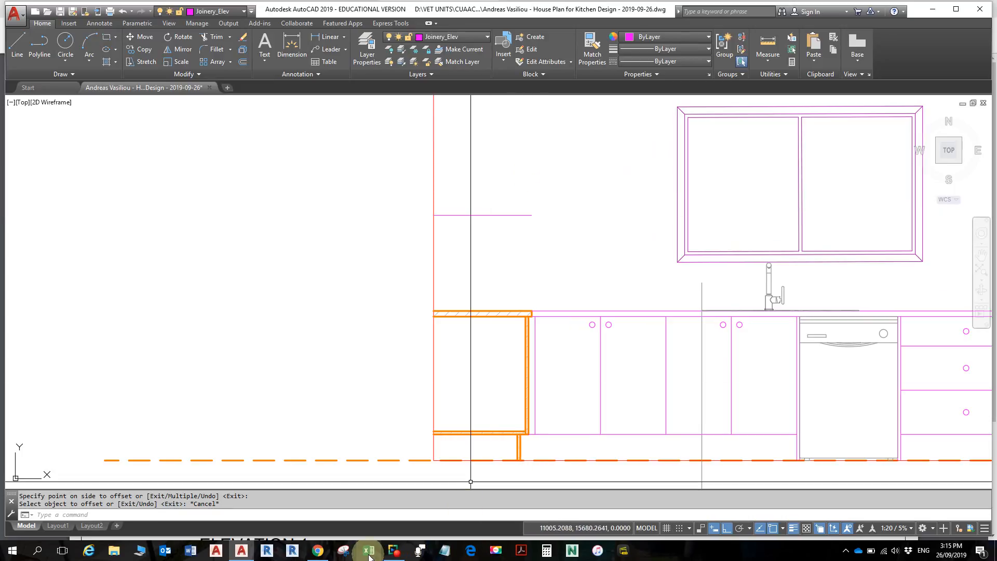
- Switch to Chrome, check the wall cabinet's dimensions in the Elevation 1 and floor plan PDFs, and return to AutoCAD
left_click(319, 552)
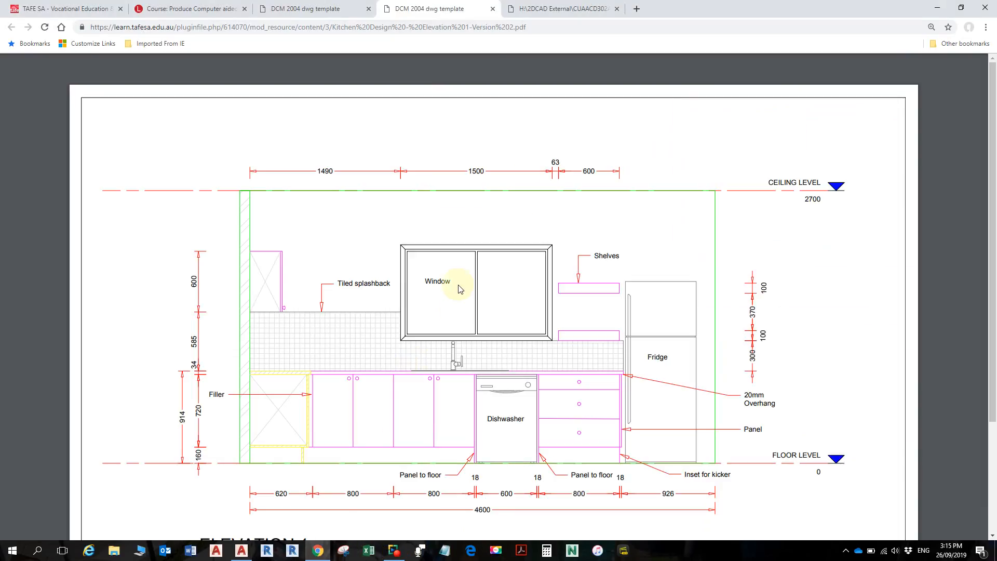
left_click(557, 10)
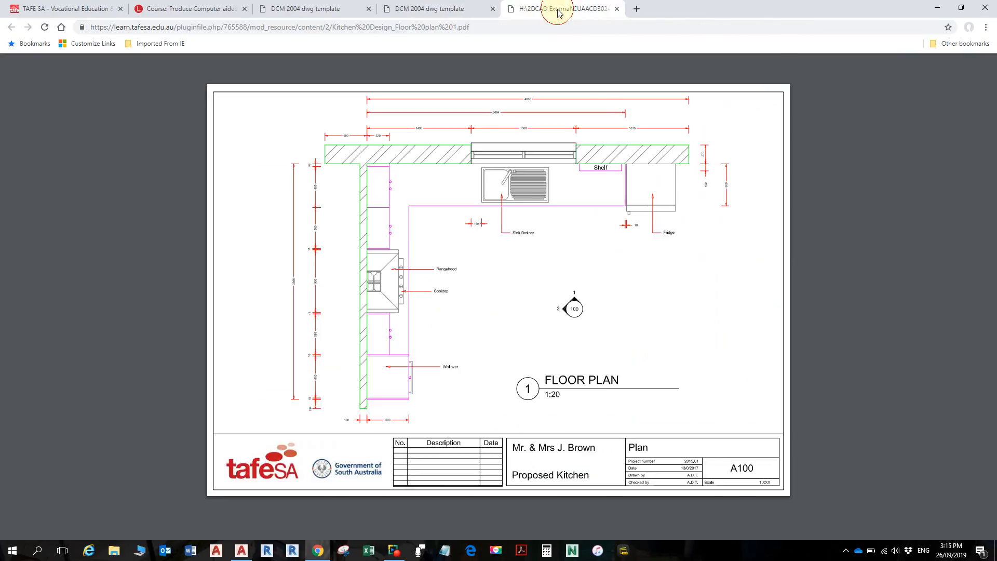
left_click(414, 10)
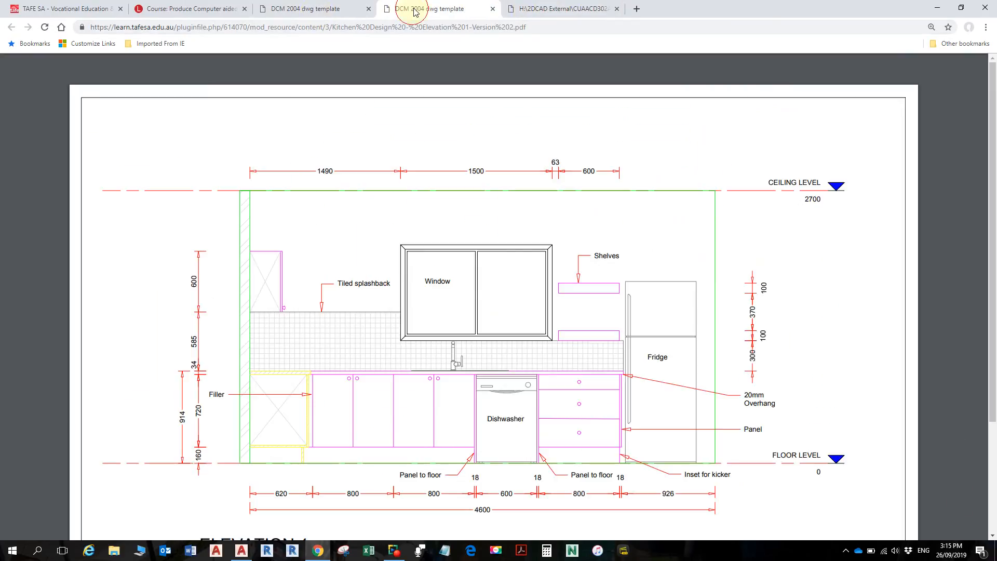
key("alt+Tab")
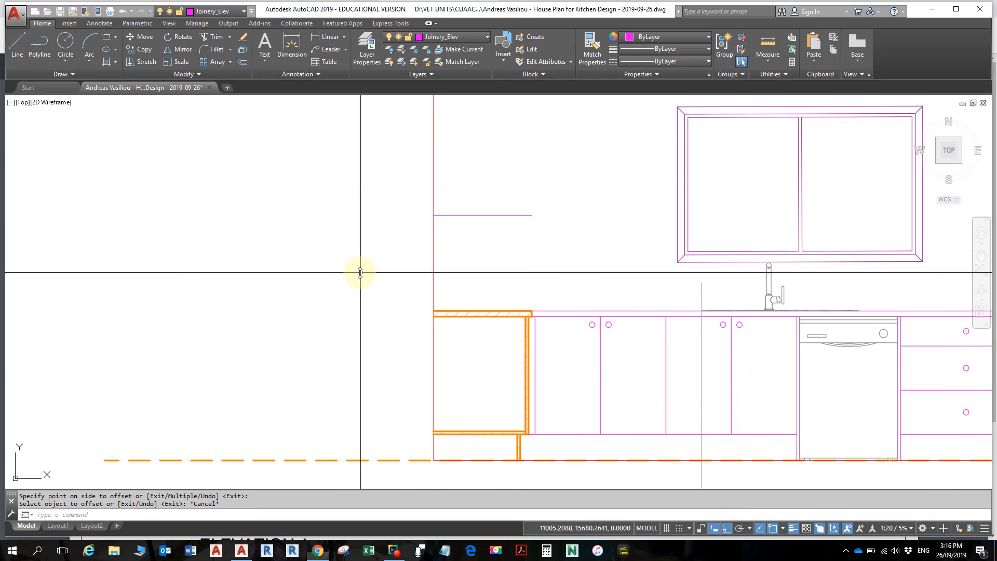
- Offset the wall cabinet's bottom line 600 mm upward to form the cabinet's top edge
left_click(483, 215)
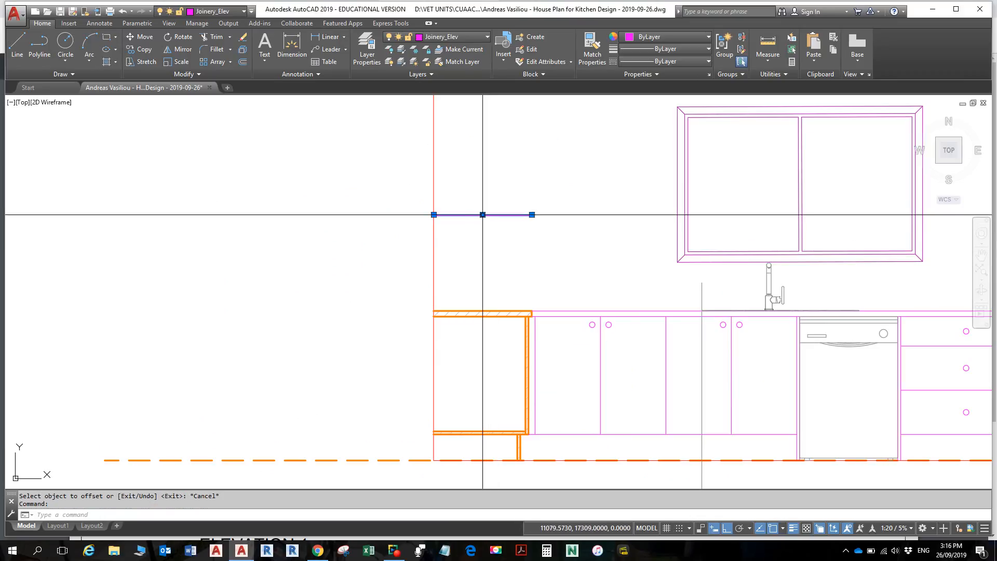
left_click(243, 61)
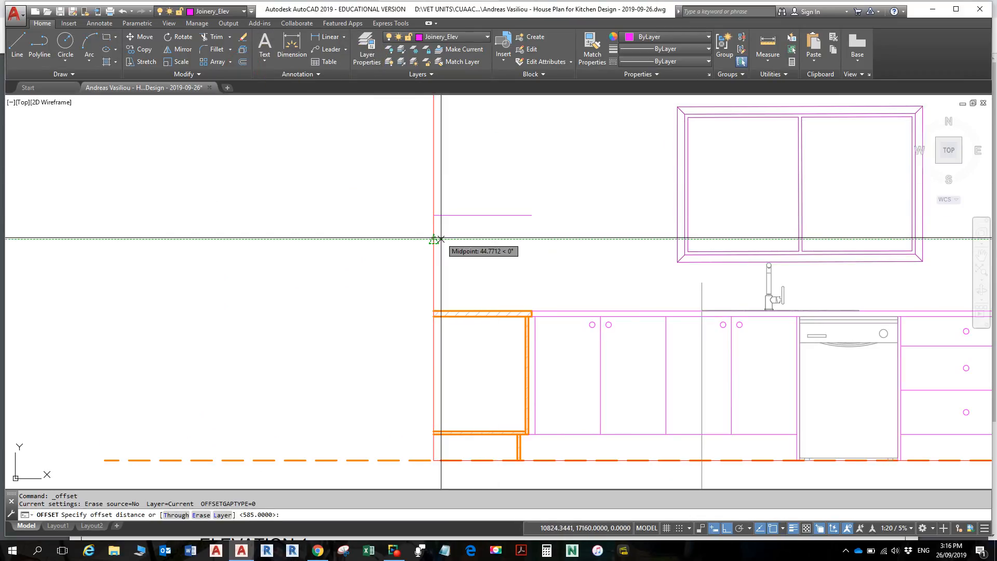
type("600")
key("Return")
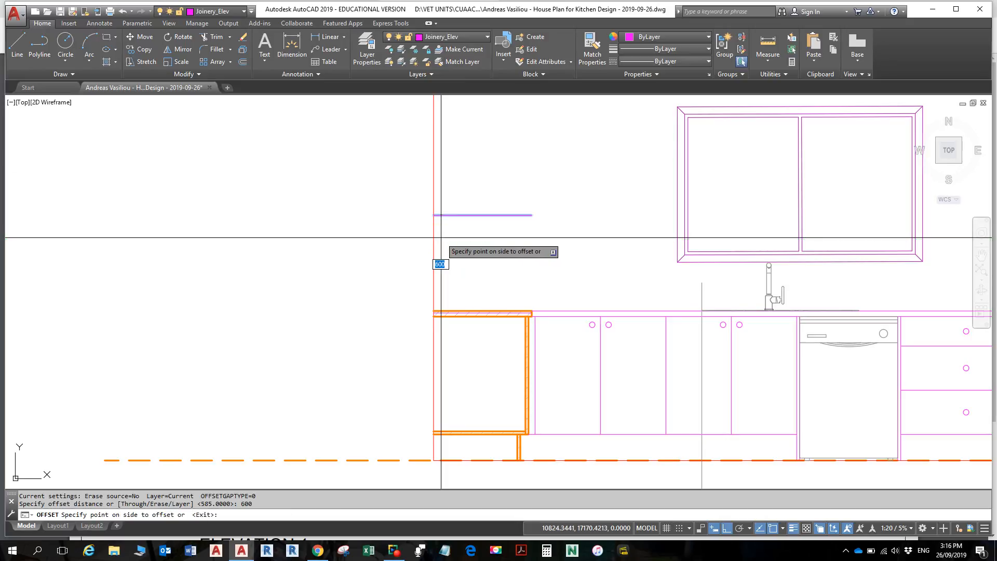
middle_click_drag(626, 195, 600, 307)
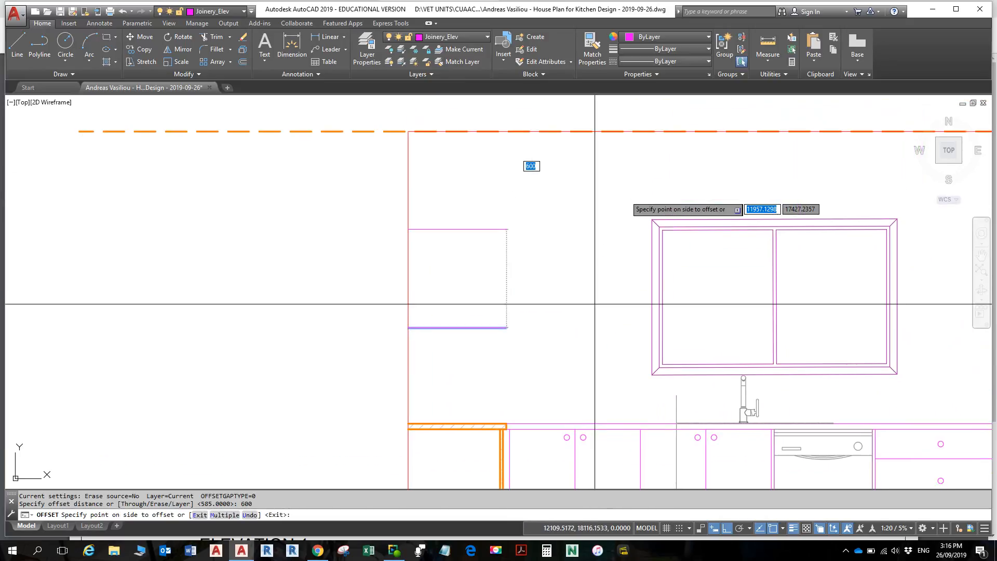
left_click(525, 235)
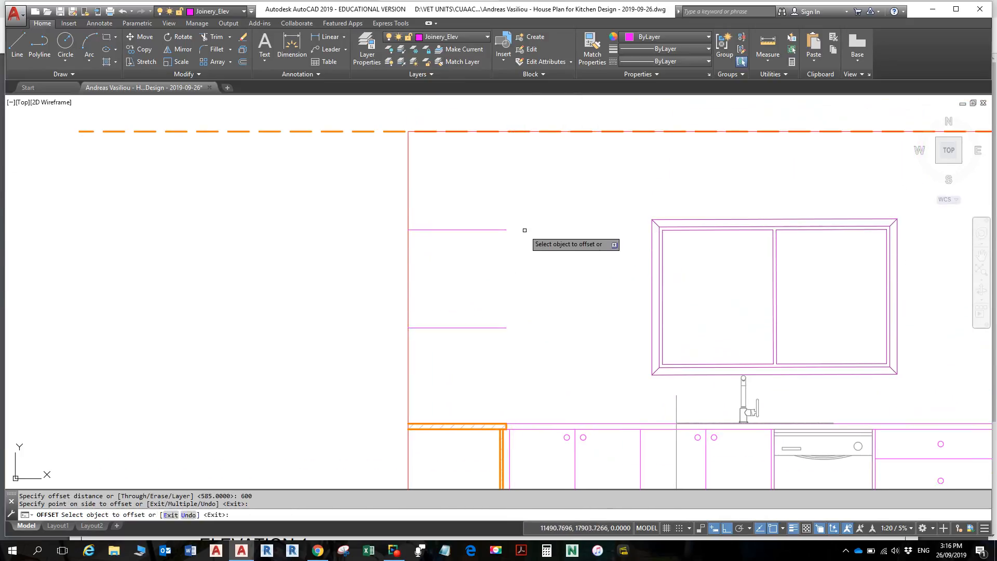
key("Escape")
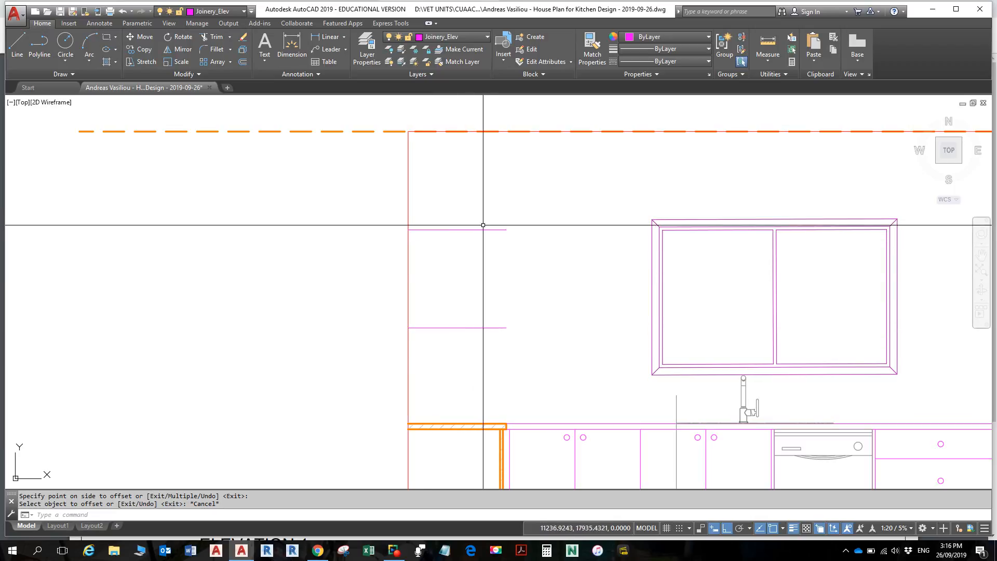
- Draw the cabinet's front edge from a point 320 mm along the top line from the wall, perpendicular to the bottom line
left_click(18, 44)
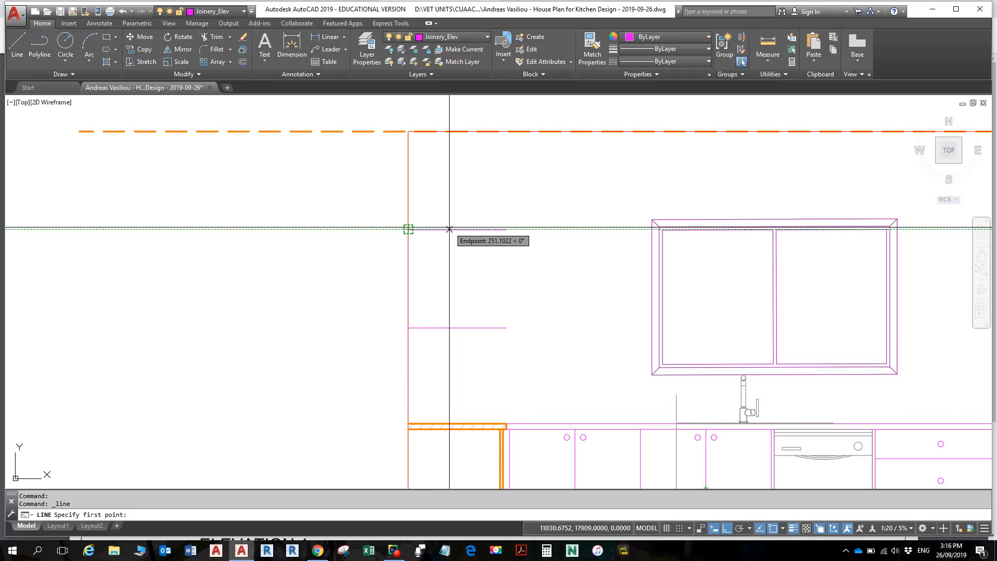
type("320")
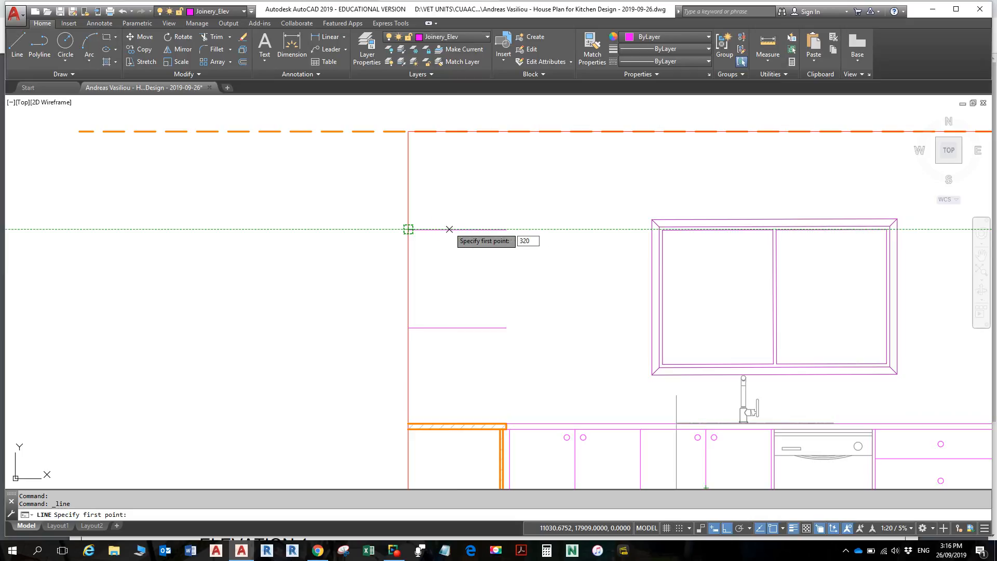
key("Return")
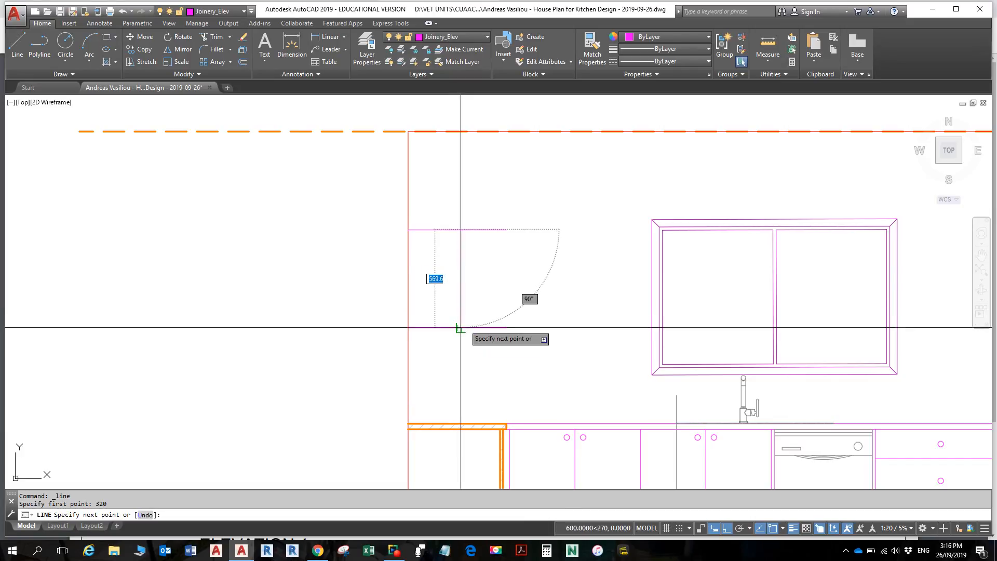
right_click(468, 336, "shift")
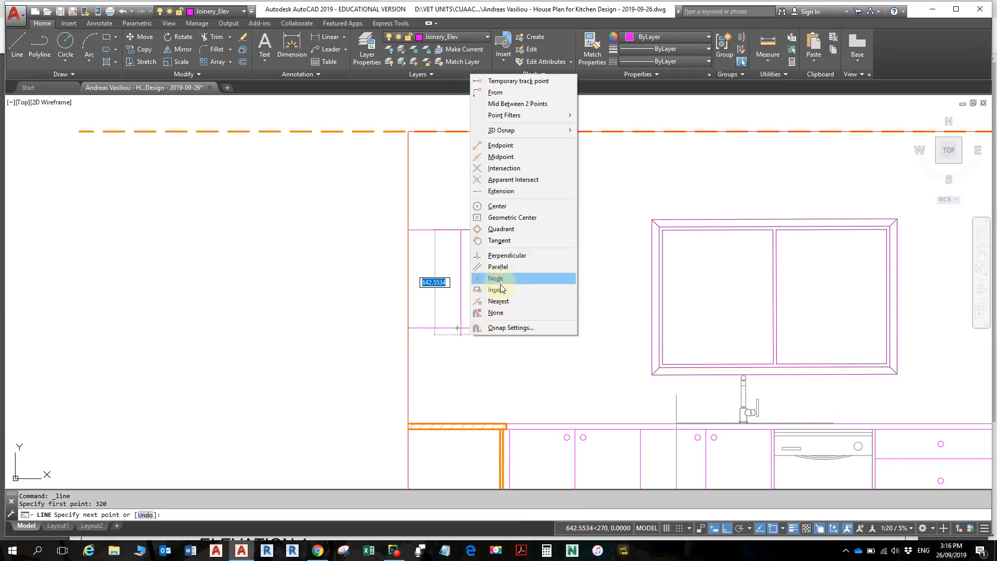
left_click(507, 256)
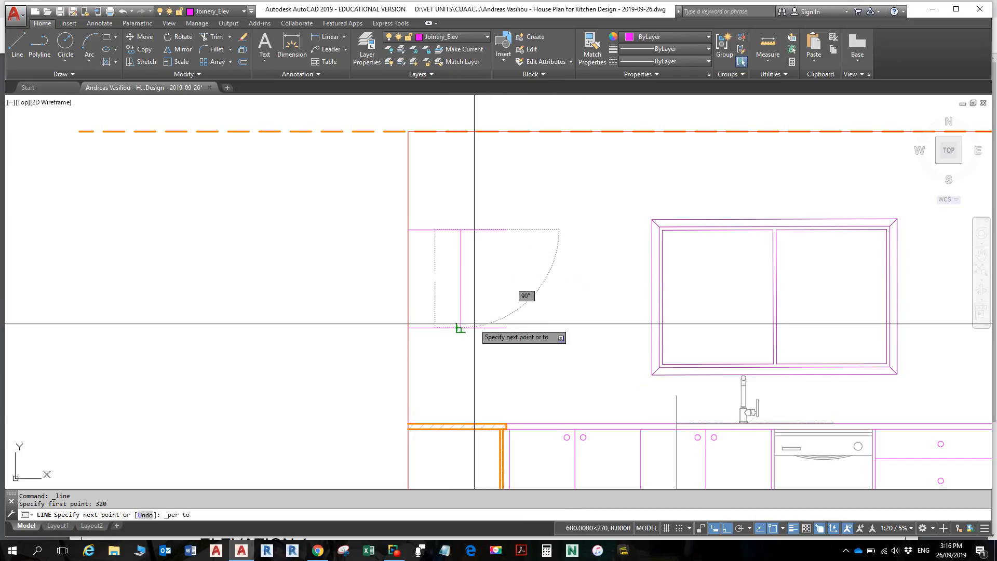
key("Escape")
key("Escape")
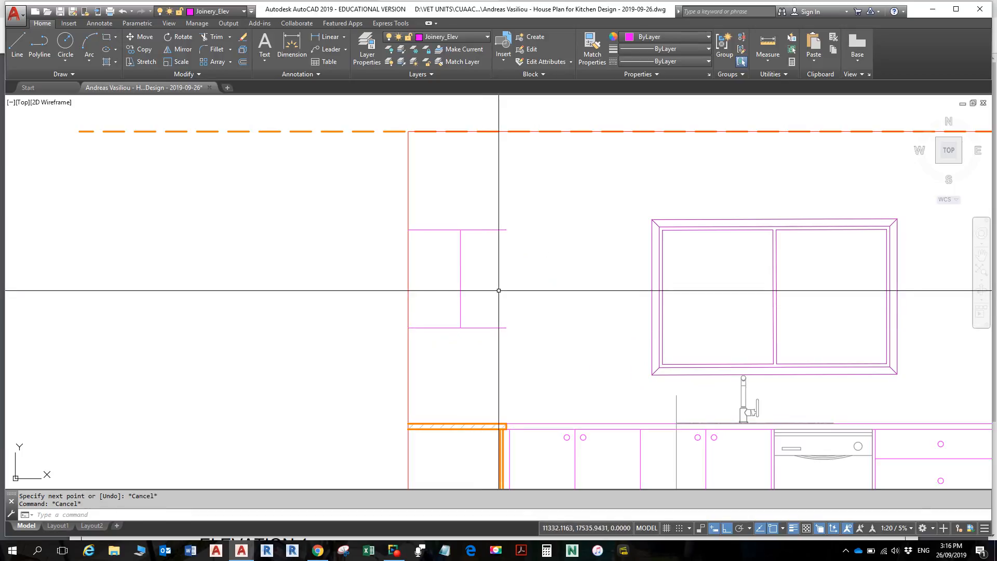
- Trim the cabinet's top and bottom lines where they extend past the vertical front edge
type("ts o")
type("r")
key("Return")
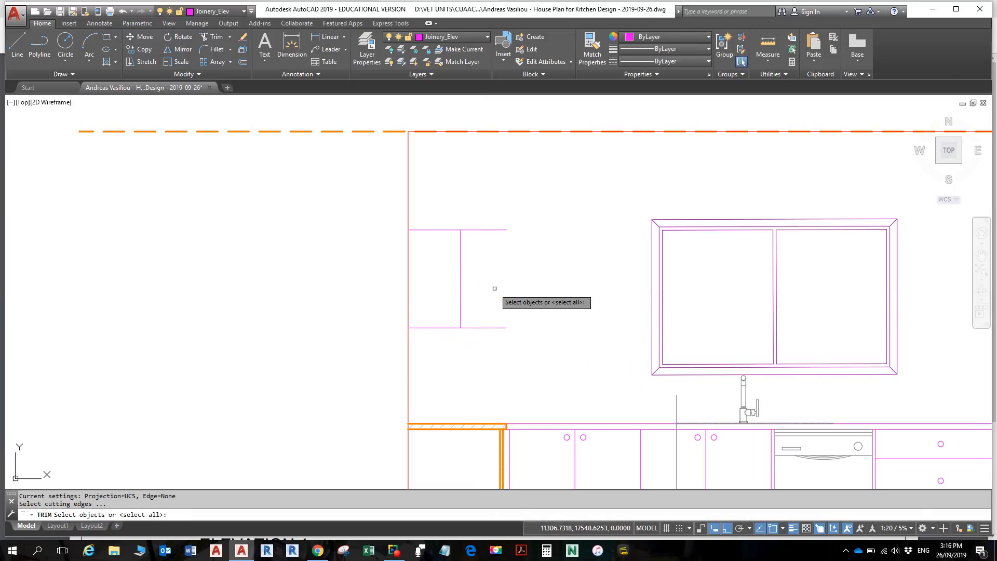
key("Return")
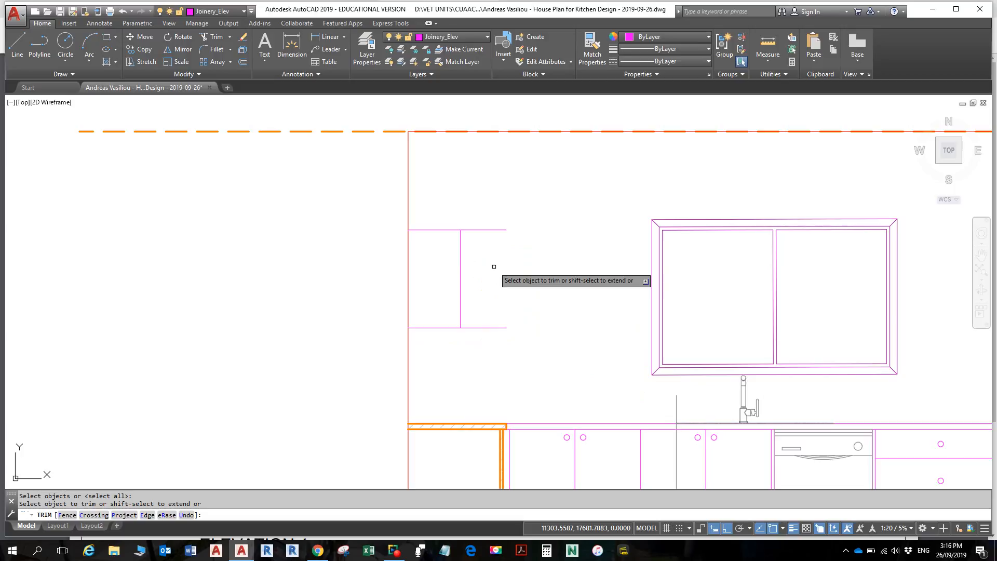
left_click(480, 229)
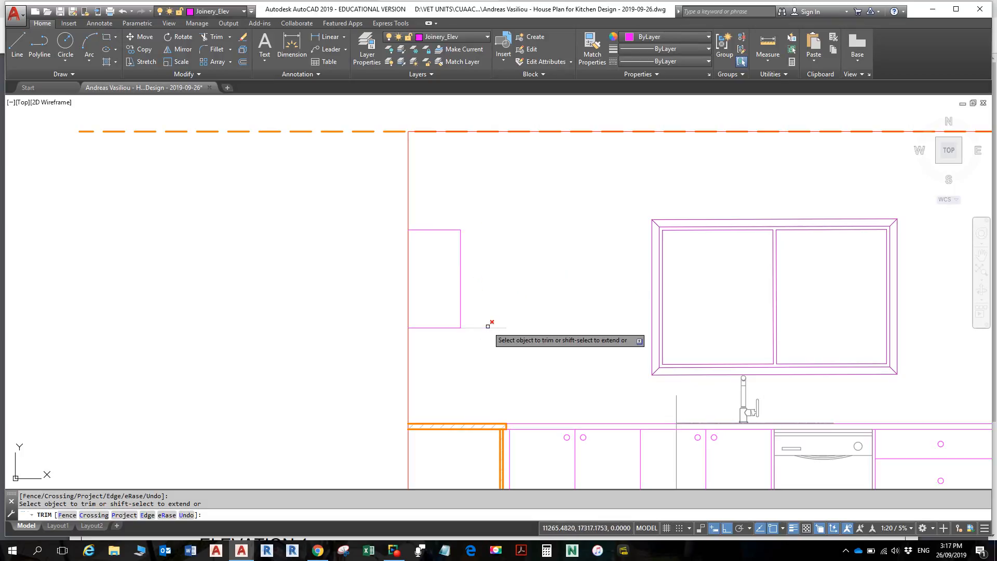
key("Escape")
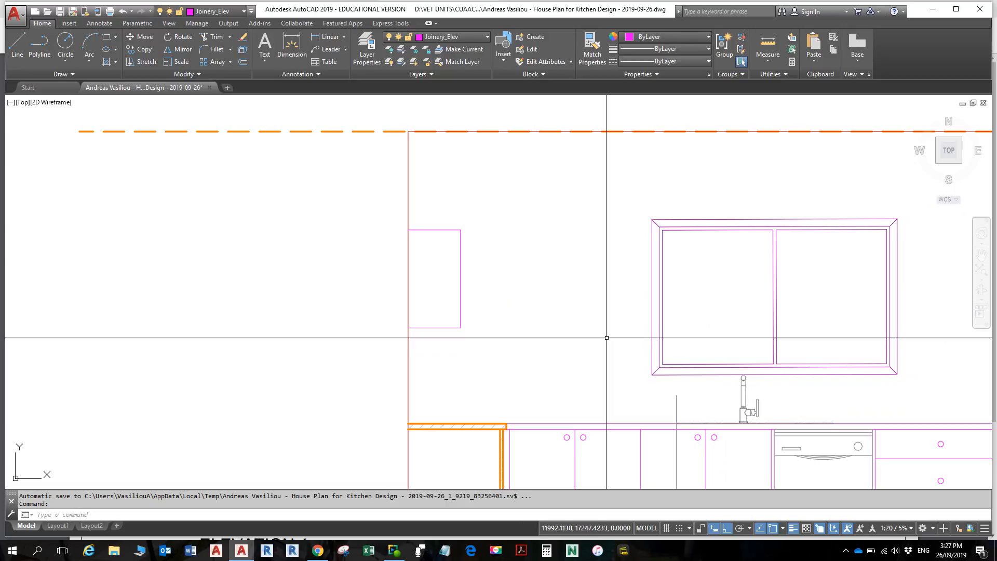
- Switch to Chrome, examine the wall cabinet's door detail in the Elevation 1 PDF, and return to AutoCAD
left_click(325, 551)
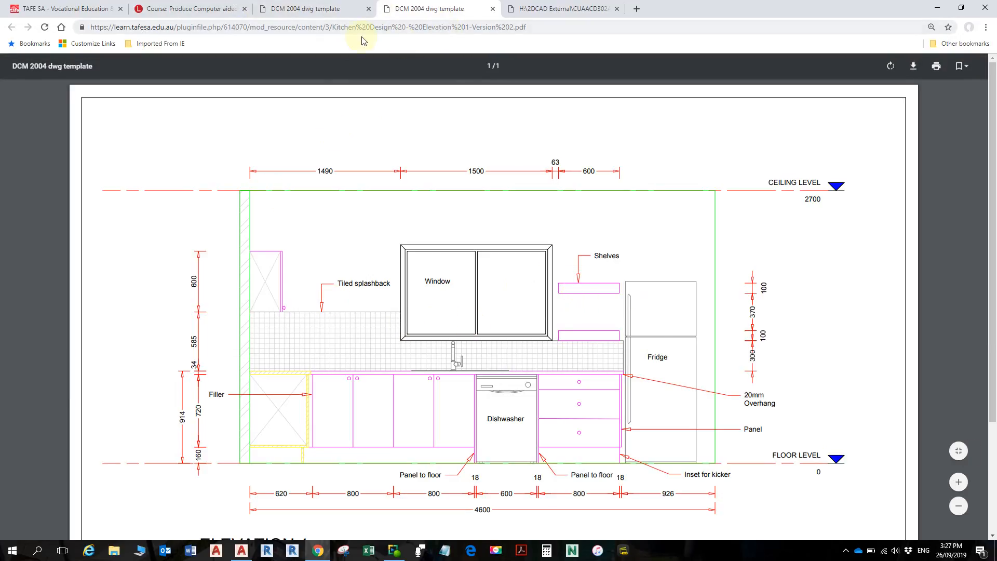
mouse_move(243, 553)
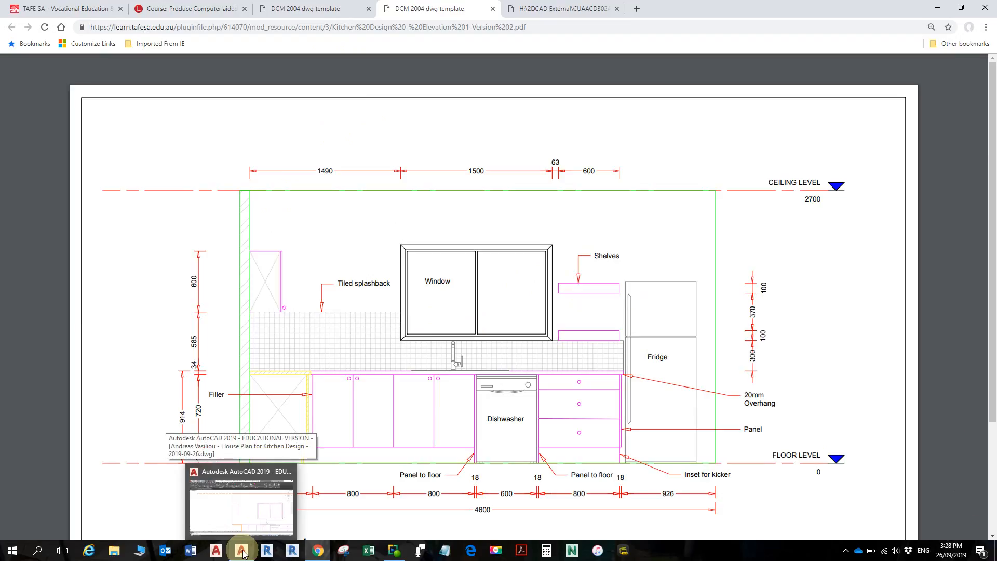
left_click(243, 554)
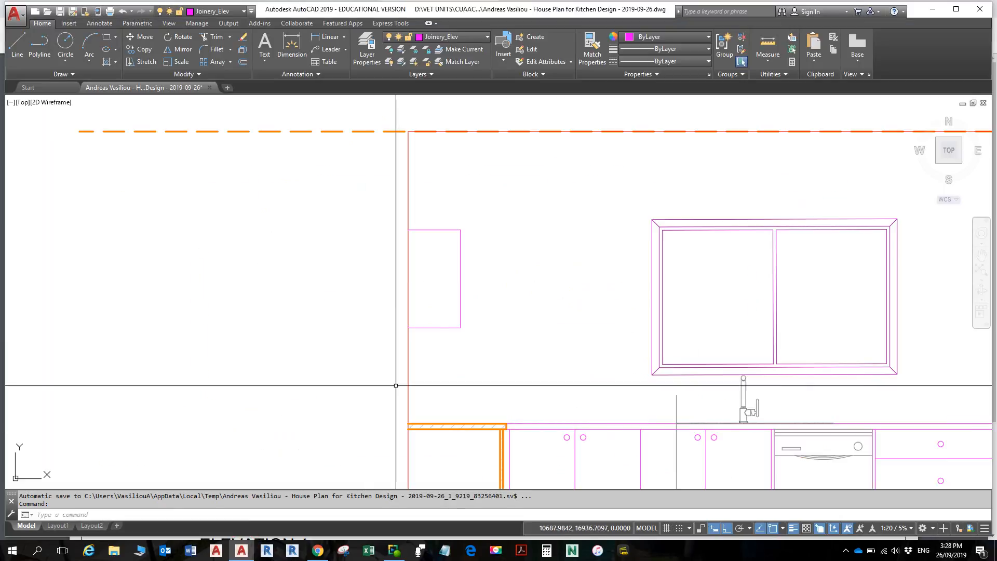
- Offset the wall cabinet's vertical front edge 18 mm inward to form the door thickness
scroll(462, 283, "up", 6)
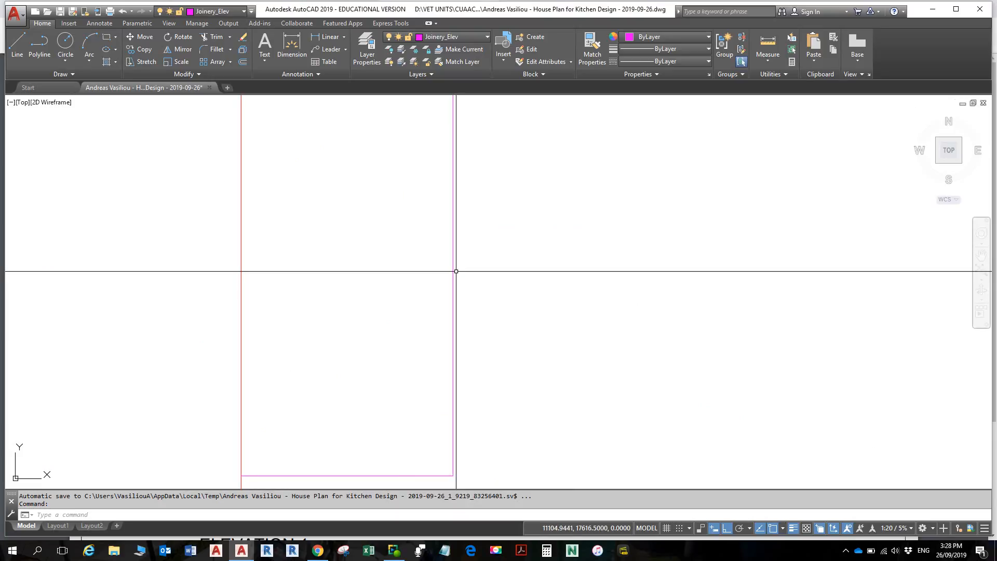
left_click(453, 268)
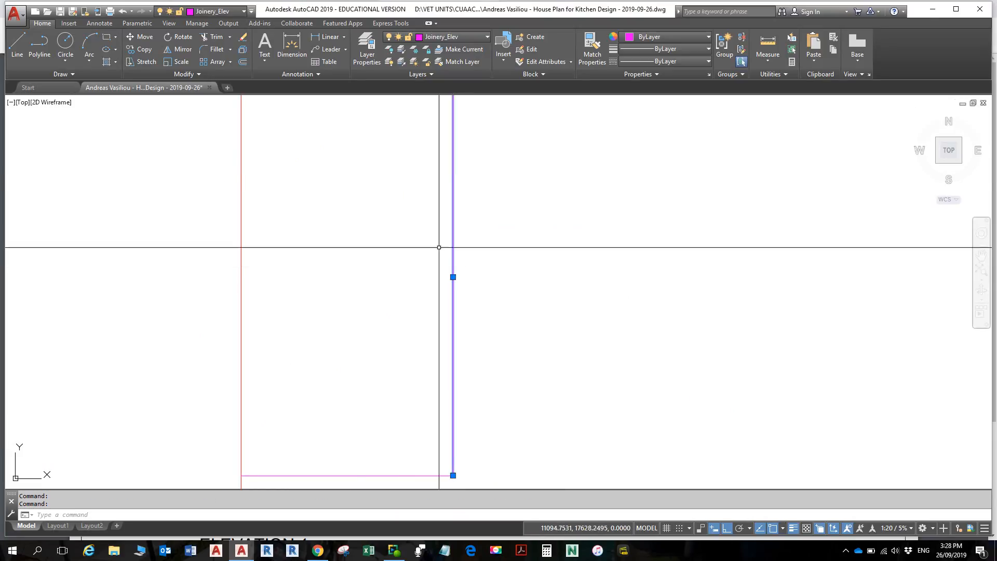
left_click(243, 67)
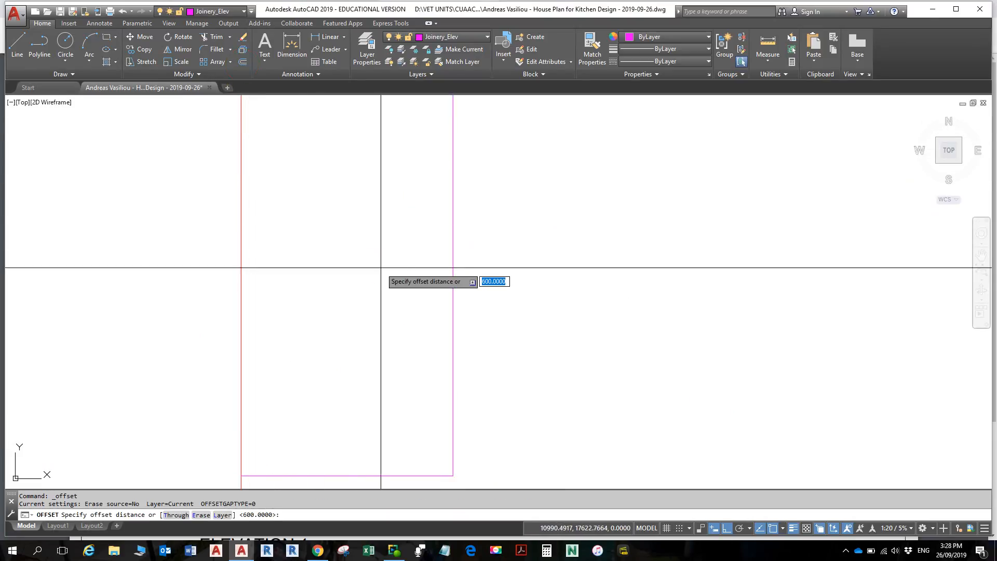
key("Return")
left_click(453, 268)
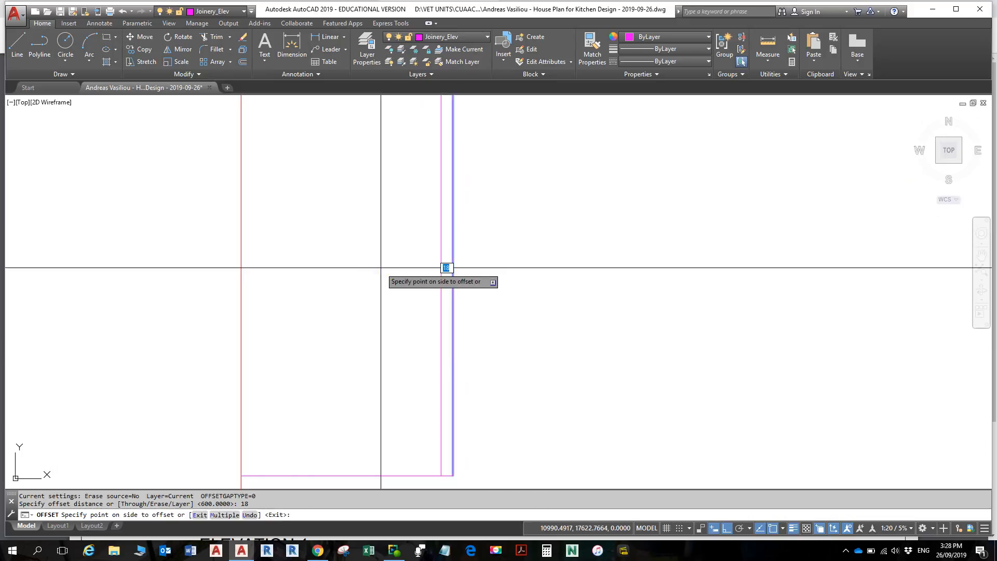
left_click(405, 271)
scroll(465, 256, "down", 4)
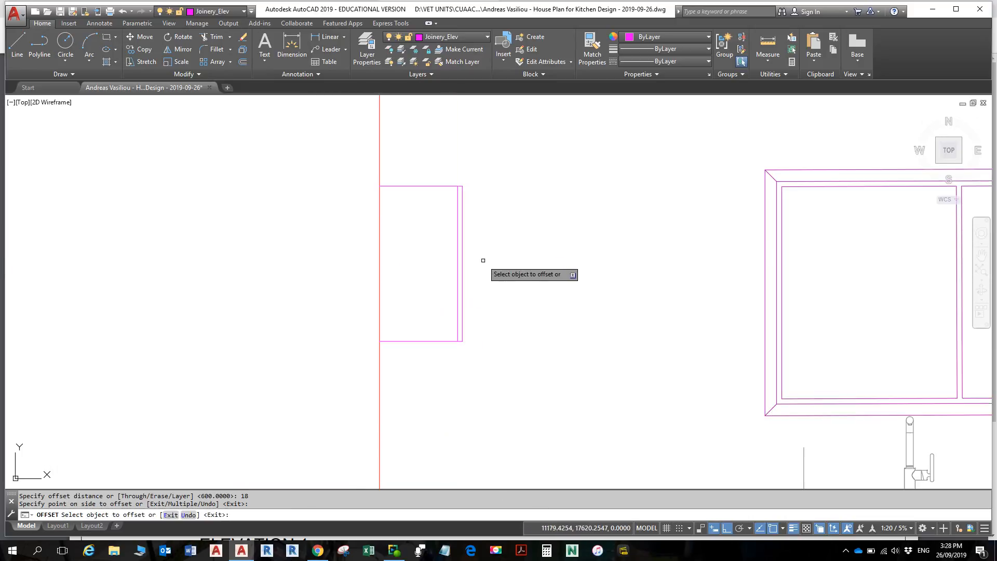
- Switch to Chrome, check the wall cabinet's handle in the Elevation 1 PDF, return to AutoCAD and end the Offset command
key("alt+Tab")
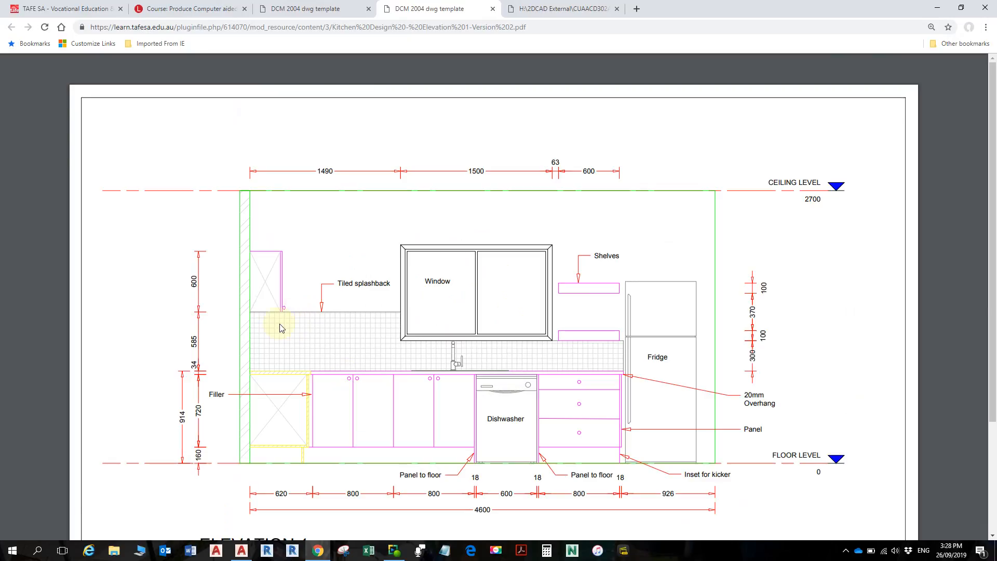
key("alt+Tab")
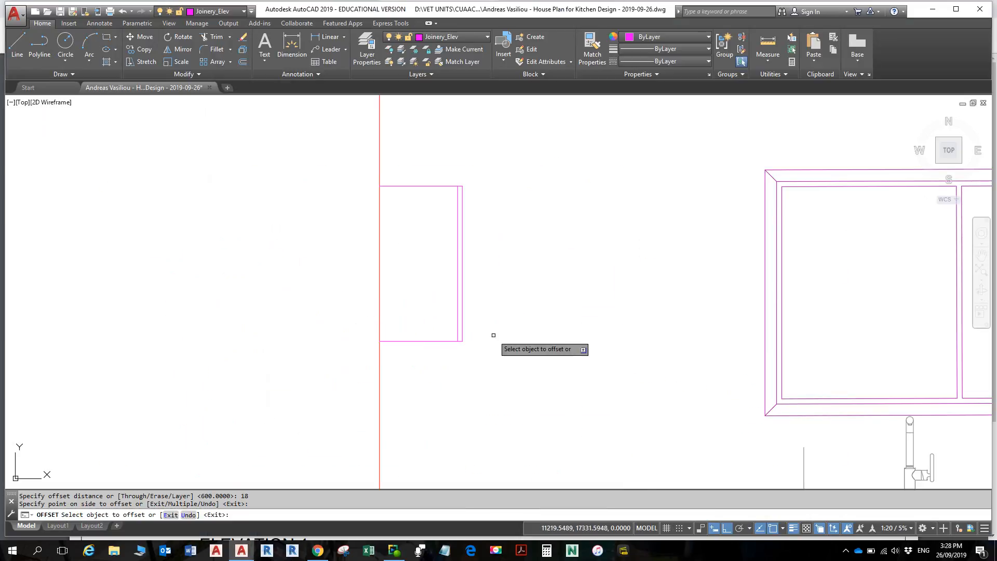
key("Escape")
key("Escape")
- Measure the horizontal distance from a base cabinet handle's centre to the adjacent door edge
scroll(517, 348, "down", 2)
middle_click_drag(517, 348, 512, 251)
scroll(574, 329, "down", 3)
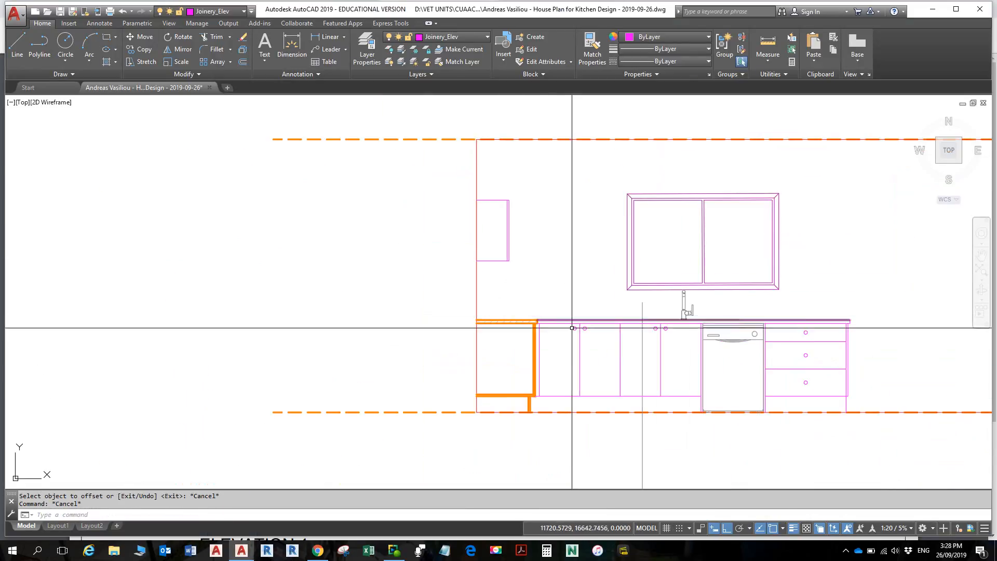
scroll(569, 329, "up", 5)
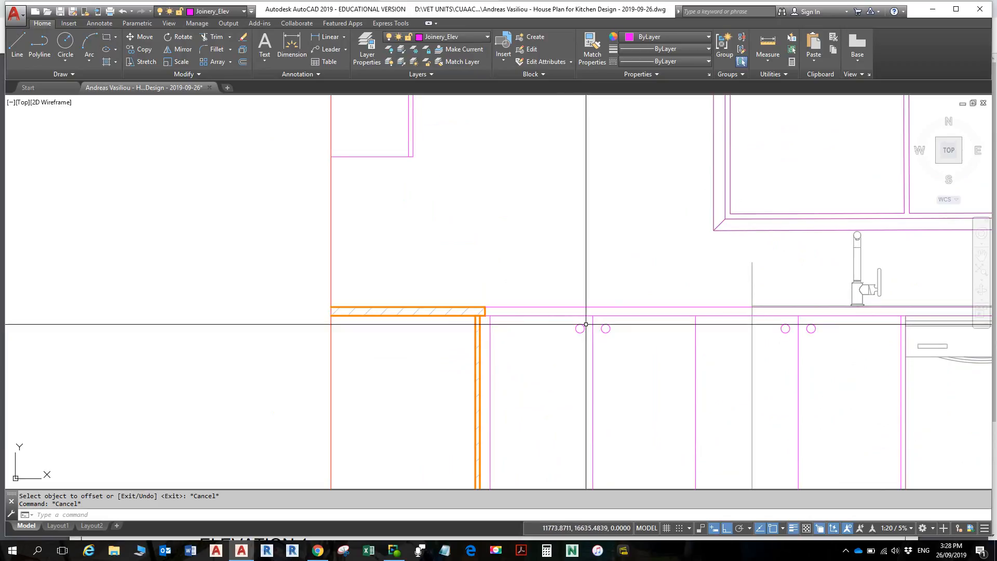
scroll(588, 321, "up", 2)
scroll(581, 320, "down", 2)
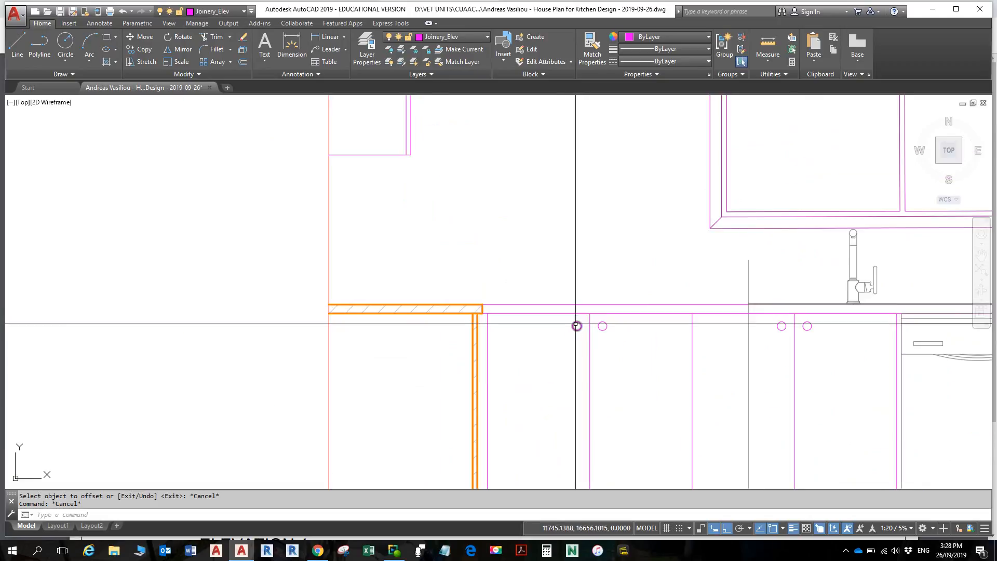
scroll(576, 325, "up", 4)
left_click(768, 44)
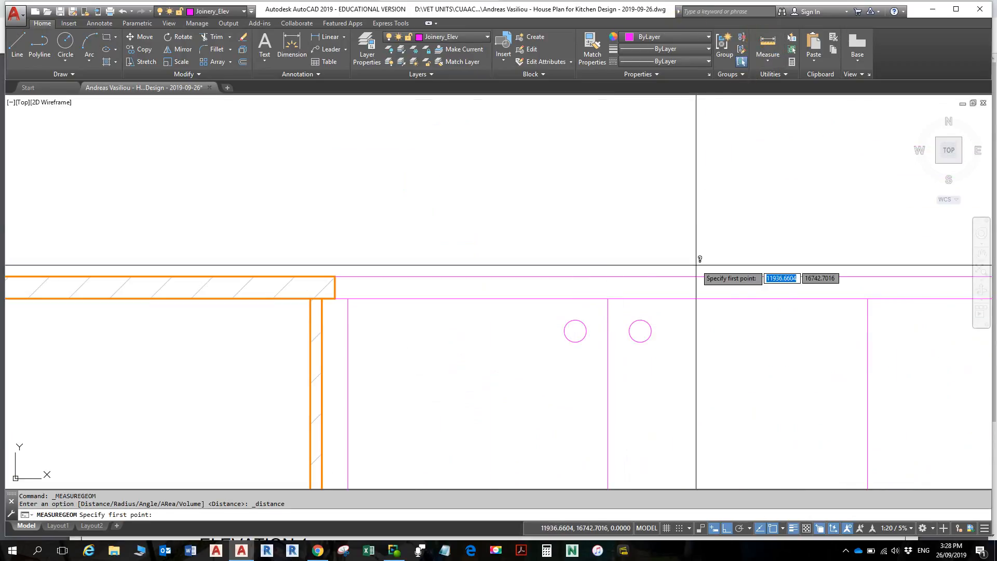
left_click(575, 331)
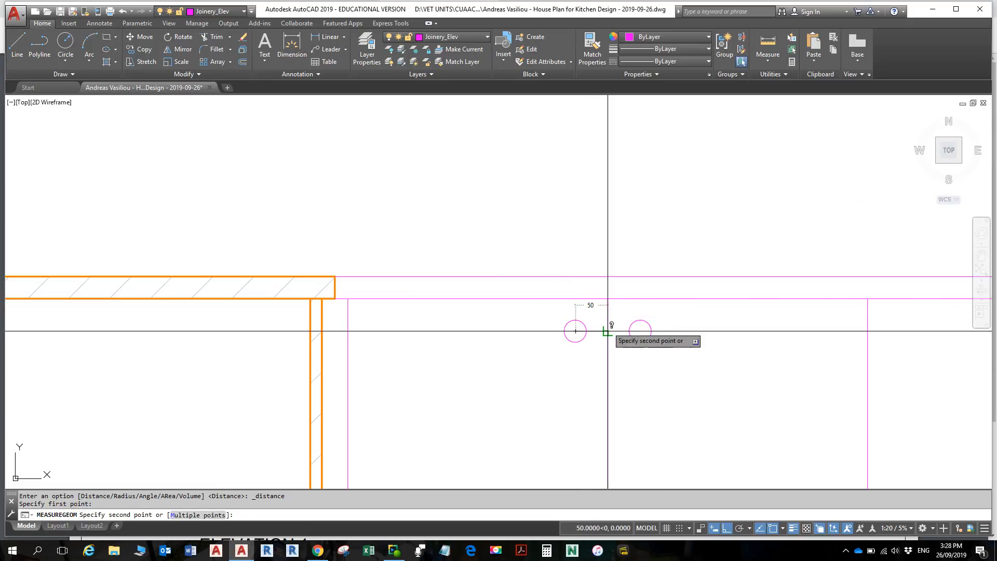
key("Escape")
key("Escape")
scroll(509, 285, "down", 6)
middle_click_drag(450, 265, 542, 286)
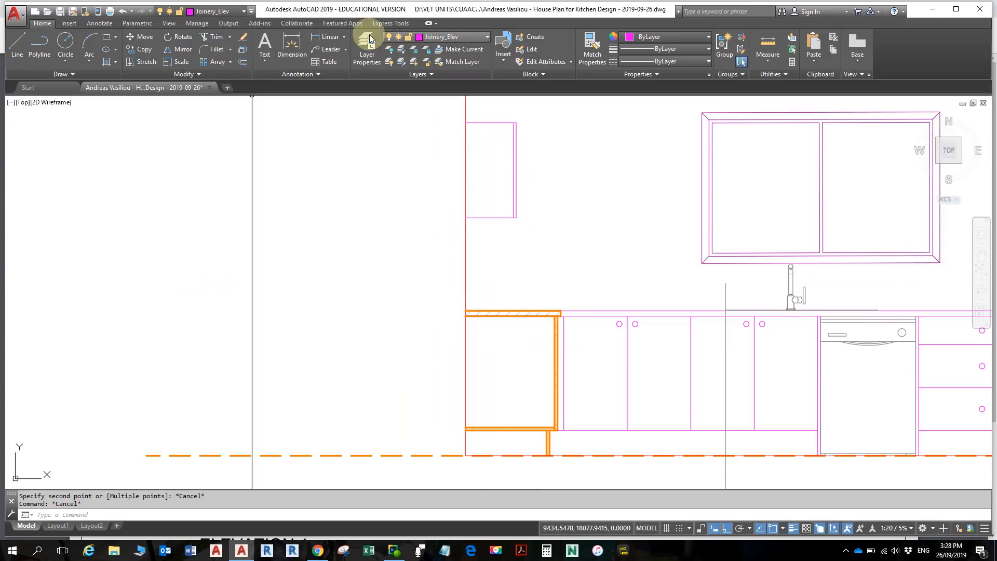
- Insert the Door Handle block on the wall cabinet door's front face, 50 mm above its bottom corner
left_click(69, 24)
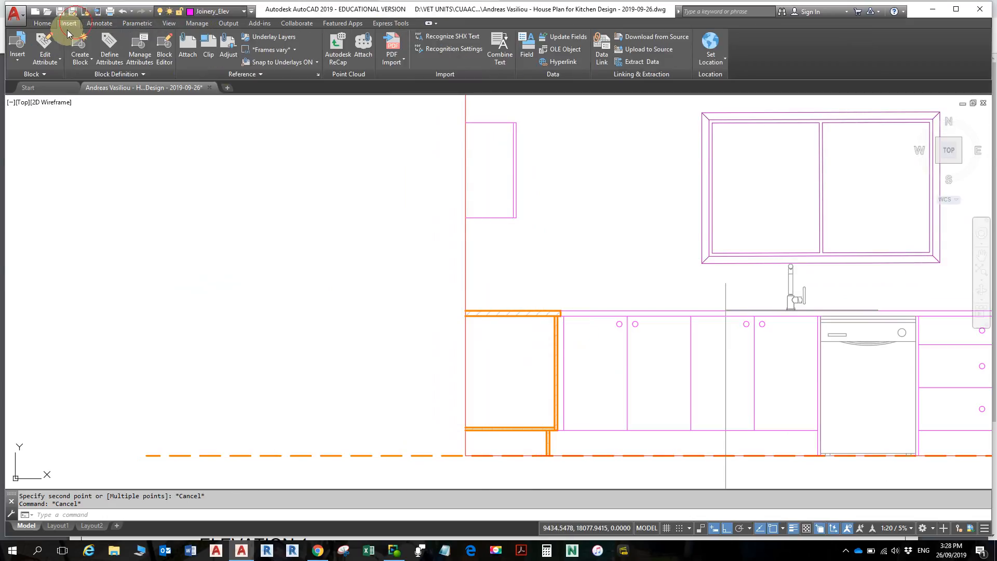
left_click(17, 64)
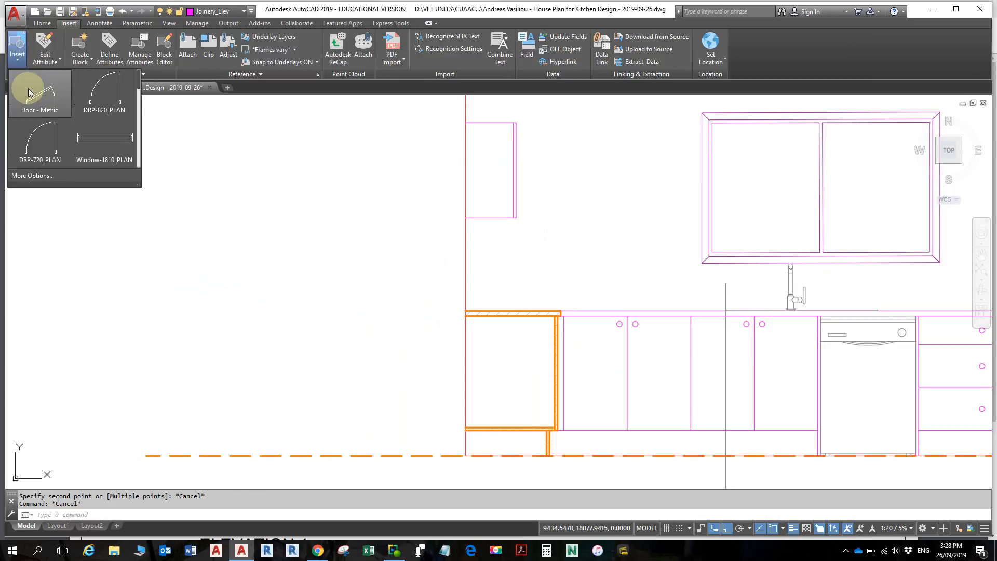
left_click_drag(135, 185, 398, 286)
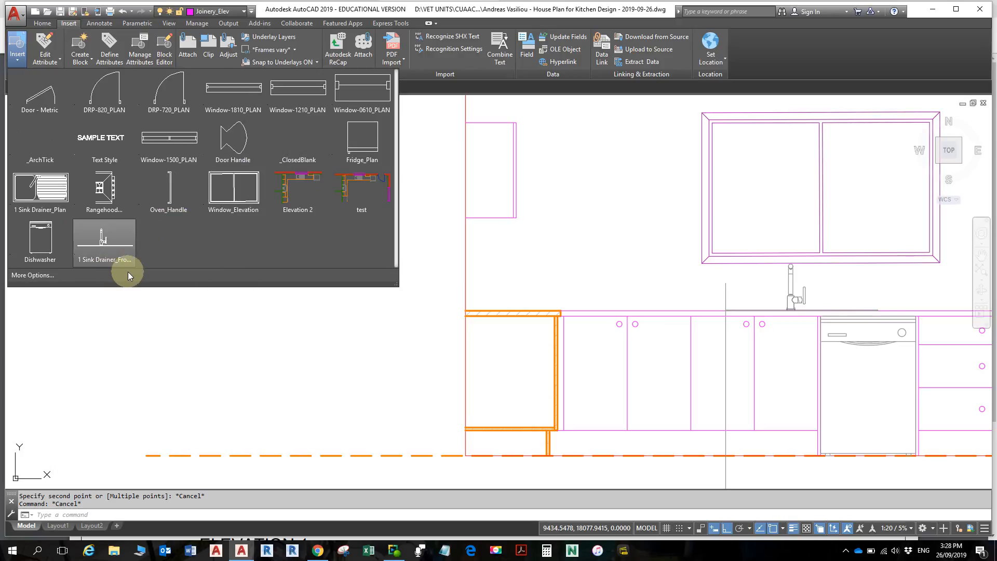
left_click(231, 143)
scroll(519, 217, "up", 5)
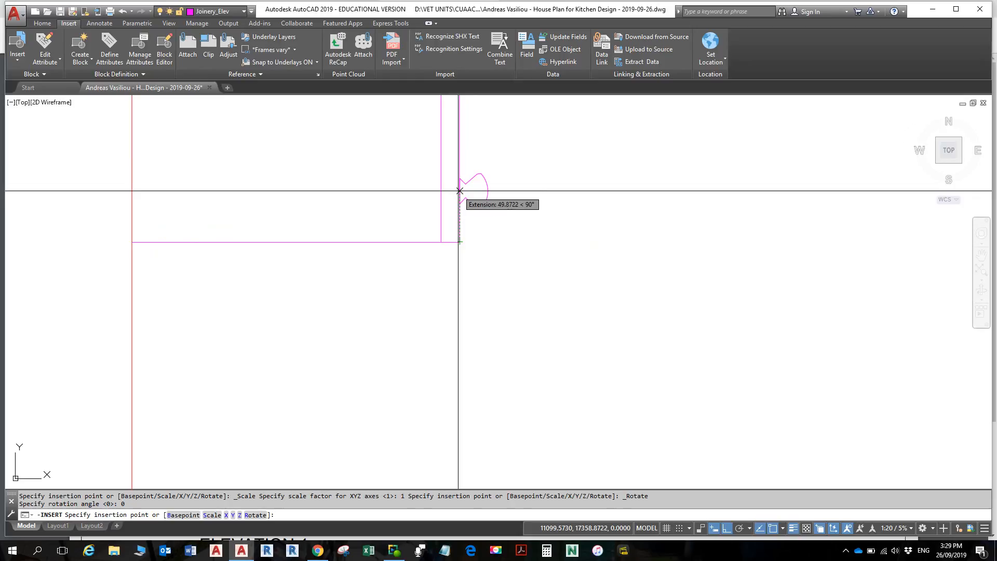
type("0")
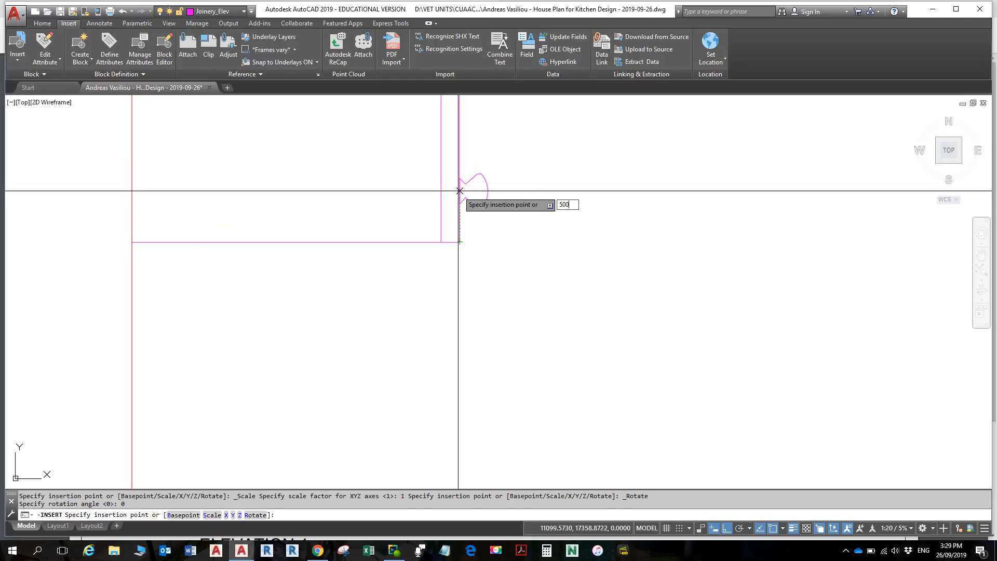
key("Return")
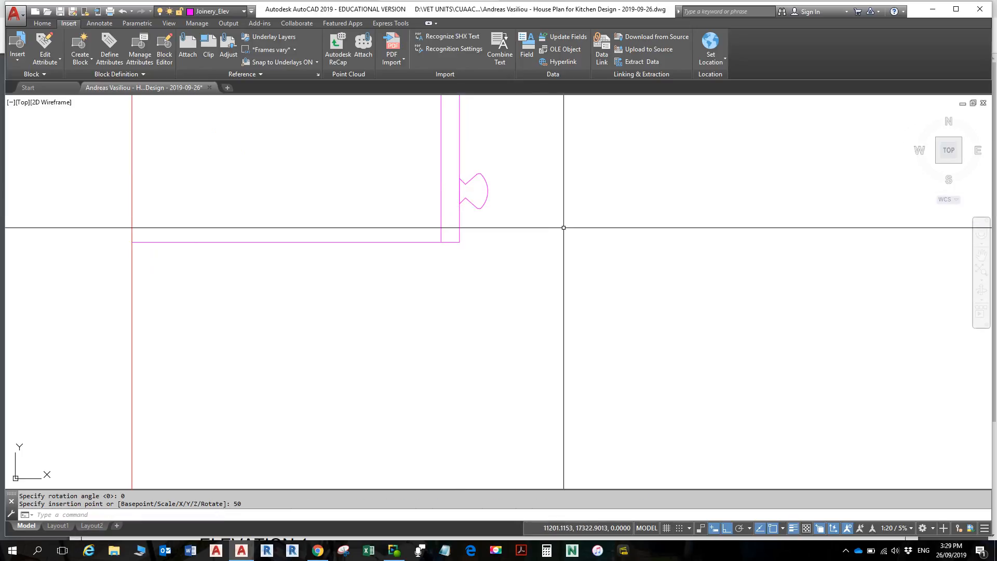
scroll(563, 228, "down", 8)
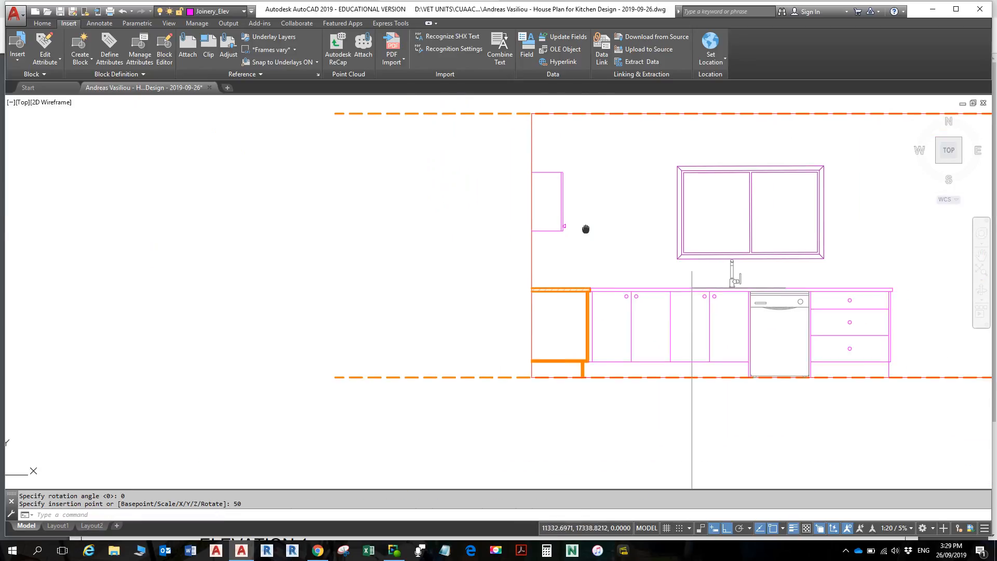
- Switch to Chrome, examine the shelf dimensions beside the window in the Elevation 1 PDF, and return to AutoCAD
key("alt+Tab")
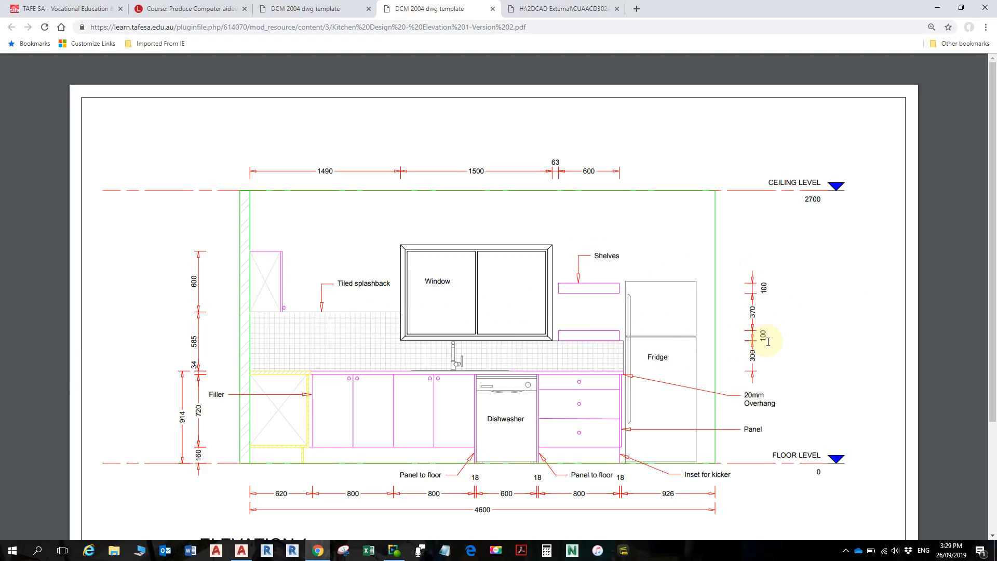
key("alt+Tab")
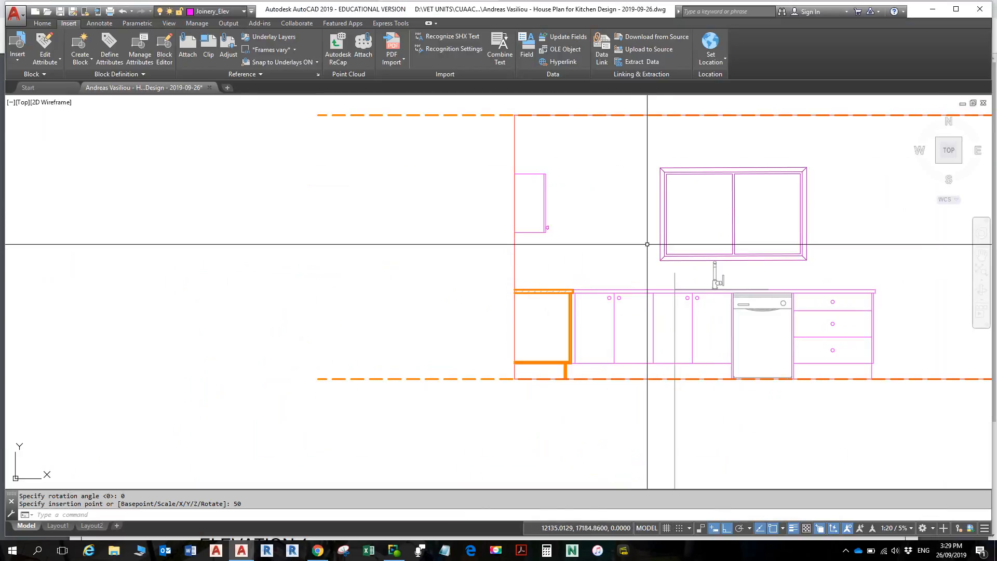
- Project a vertical line from the window-side corner of the shelf in the floor plan up through Elevation 1, past the top of the window
scroll(647, 244, "down", 2)
middle_click_drag(648, 248, 617, 224)
scroll(615, 251, "down", 2)
middle_click_drag(625, 305, 544, 357)
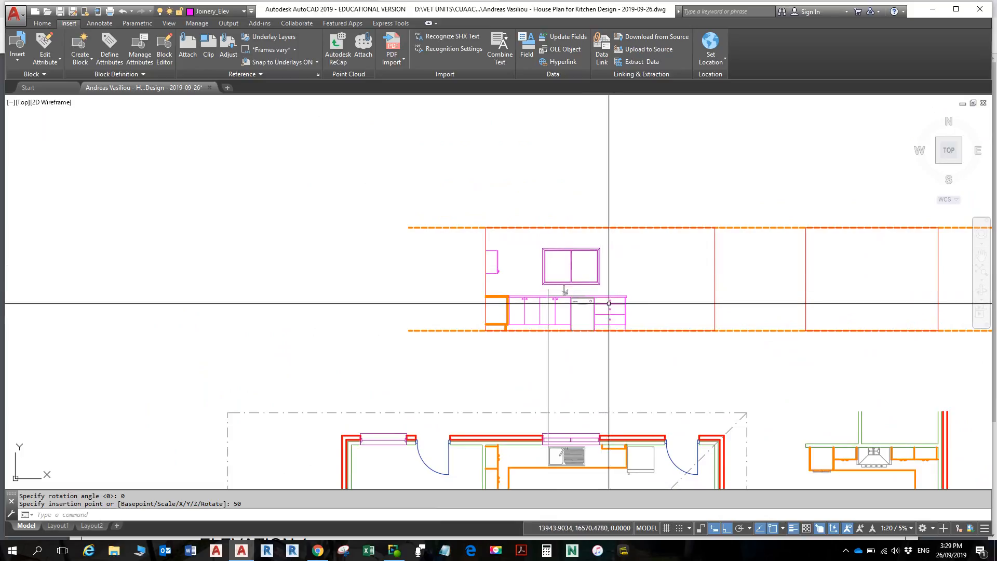
middle_click_drag(627, 398, 614, 353)
scroll(614, 353, "up", 5)
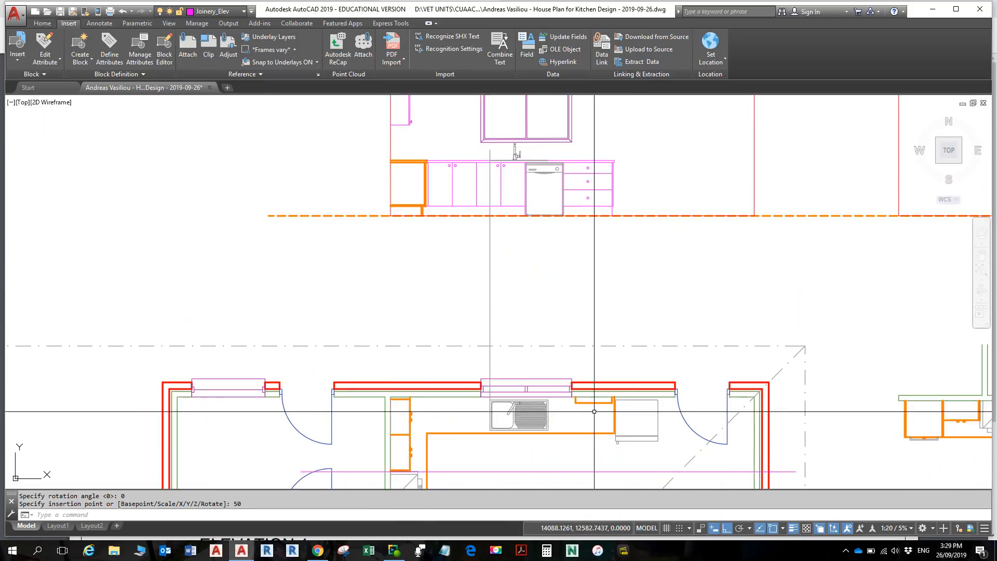
scroll(597, 400, "up", 3)
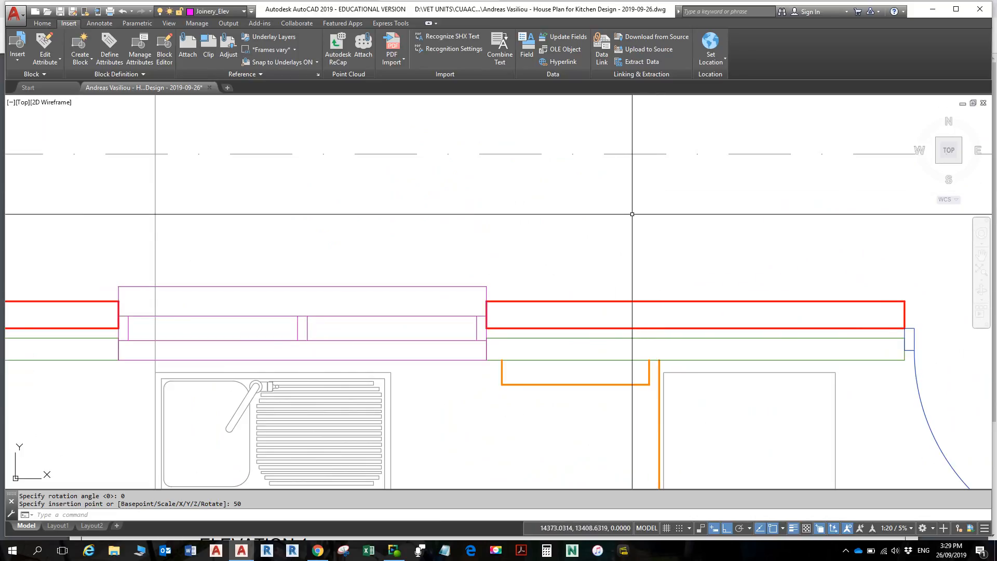
type("l")
key("Return")
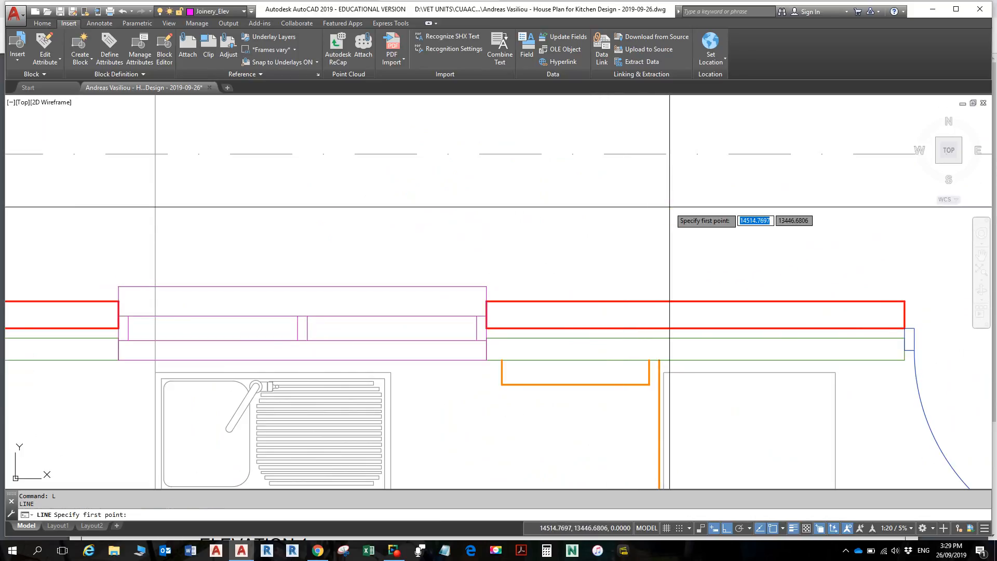
left_click(502, 360)
scroll(571, 273, "down", 8)
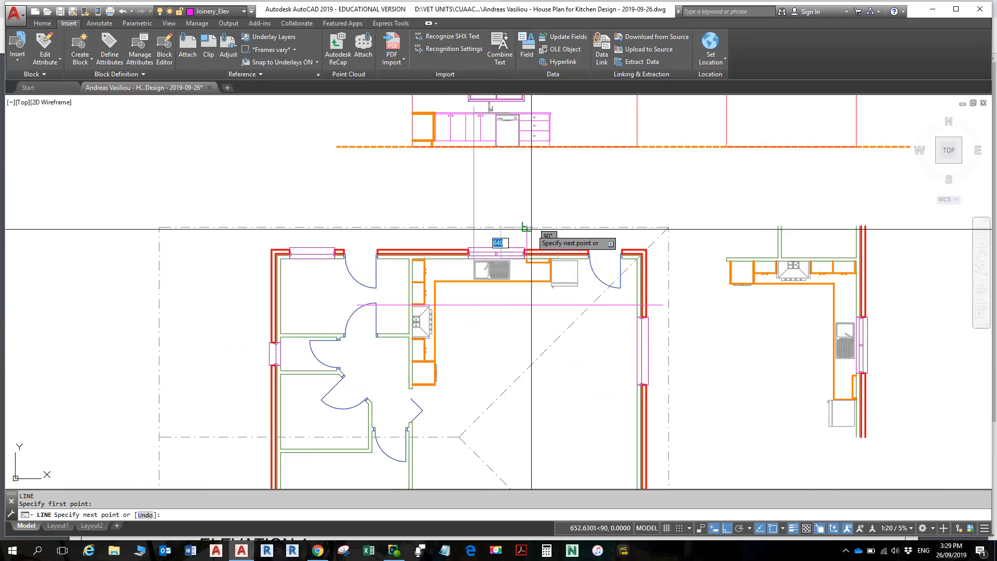
middle_click_drag(527, 229, 508, 428)
scroll(519, 274, "up", 5)
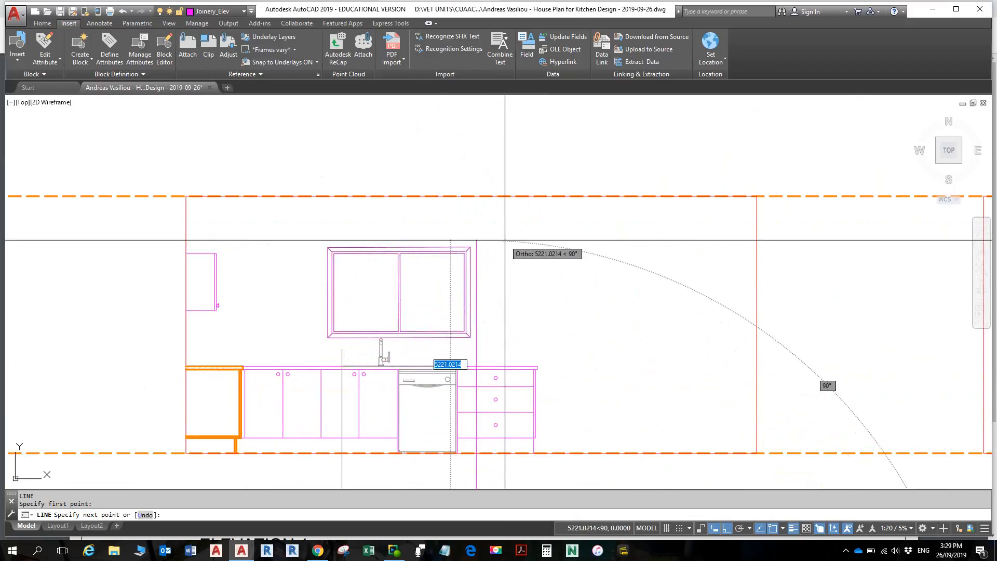
left_click(505, 240)
key("Return")
- Project a second vertical line from the shelf's fridge-side corner in the floor plan up through Elevation 1, past the top of the window
scroll(539, 320, "down", 4)
scroll(534, 367, "up", 8)
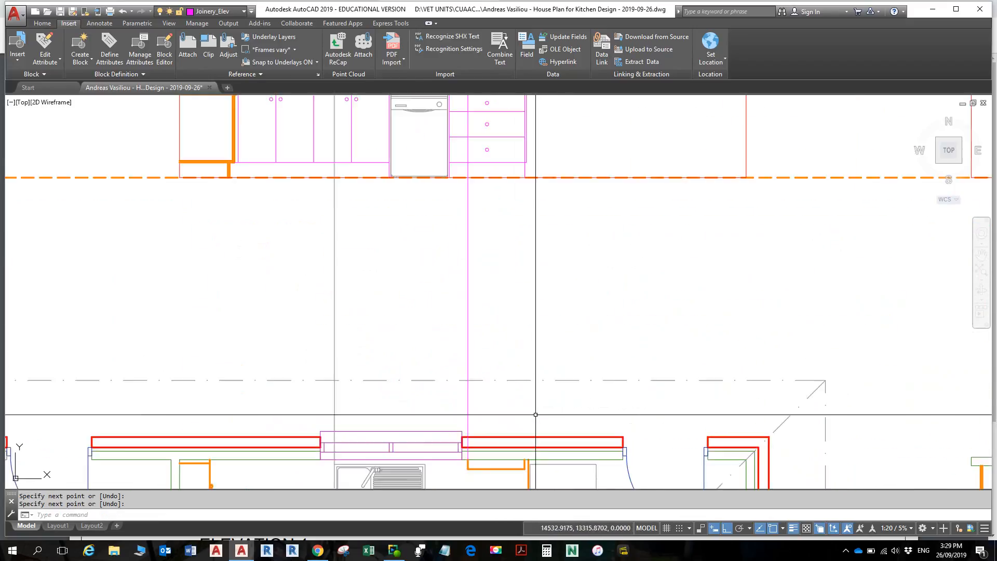
middle_click_drag(523, 425, 527, 290)
key("Return")
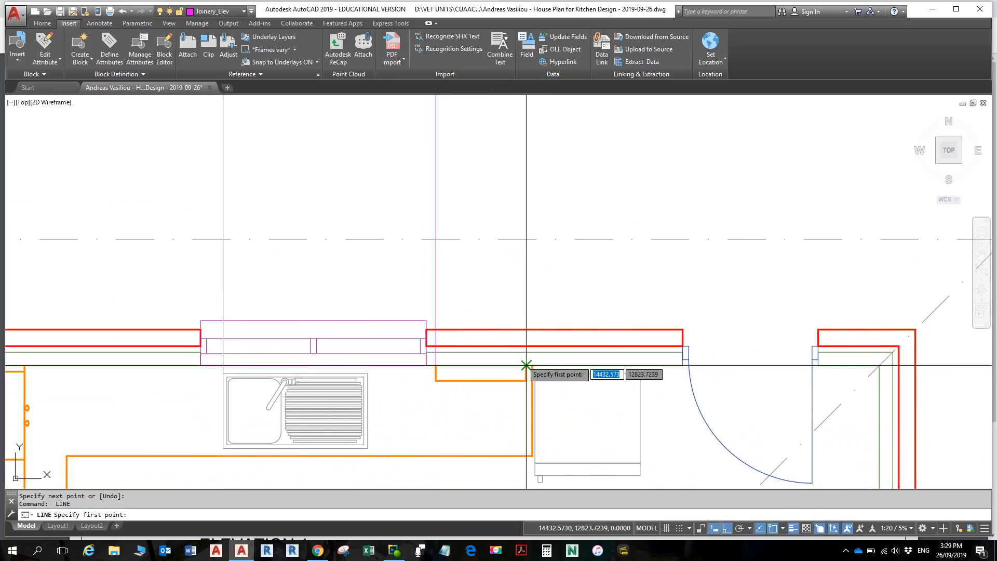
left_click(525, 365)
scroll(529, 356, "up", 6)
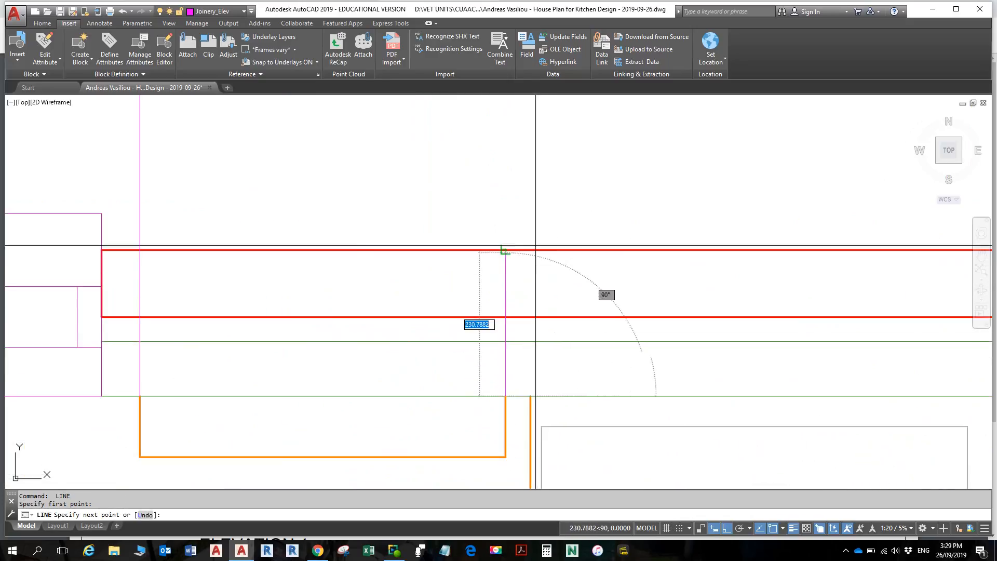
scroll(535, 250, "down", 6)
middle_click_drag(530, 245, 510, 464)
middle_click_drag(522, 219, 520, 472)
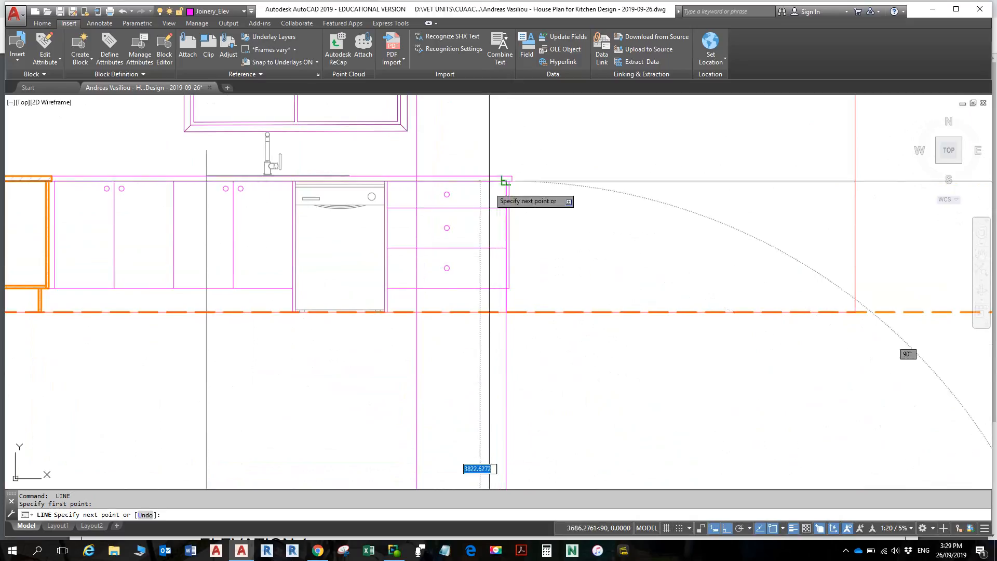
middle_click_drag(496, 153, 509, 344)
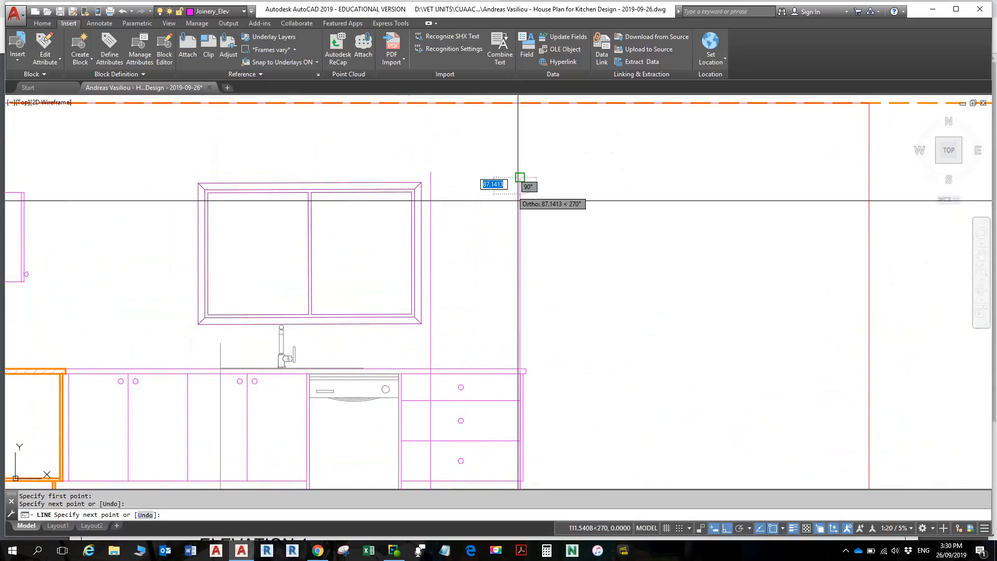
key("Escape")
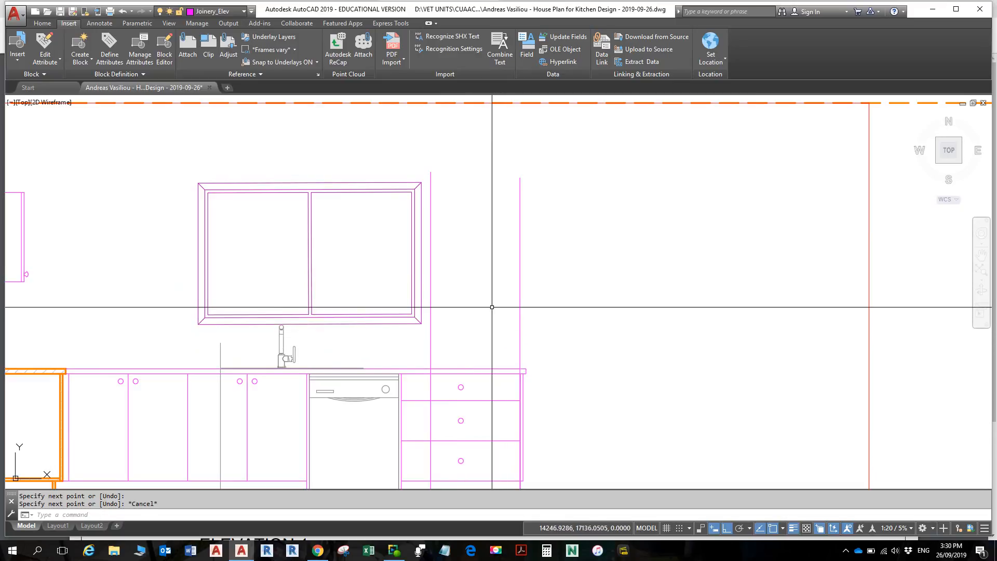
- Draw a horizontal line between the two shelf projection lines, 300 mm above the benchtop, as the lower shelf's underside
type("L")
key("Return")
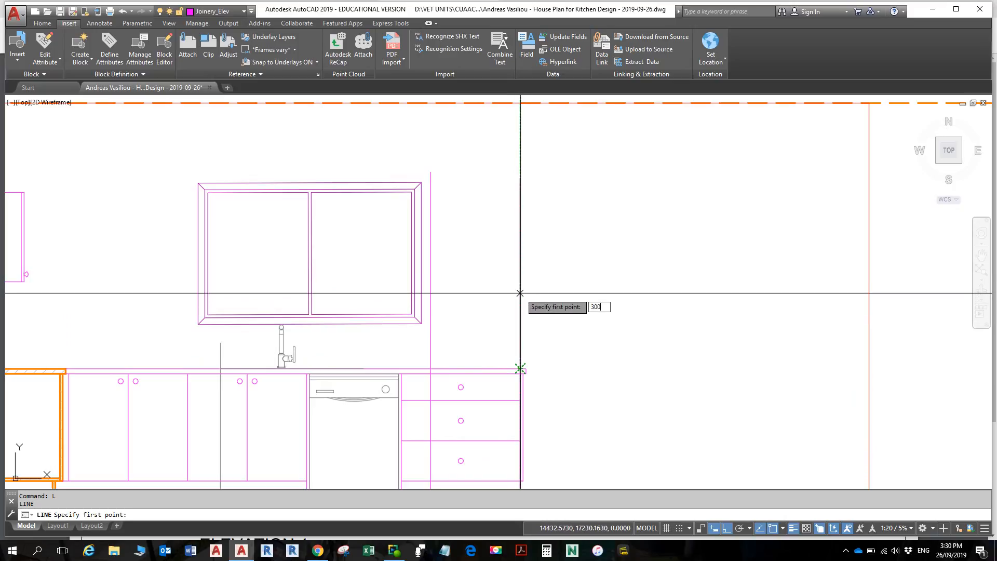
key("Return")
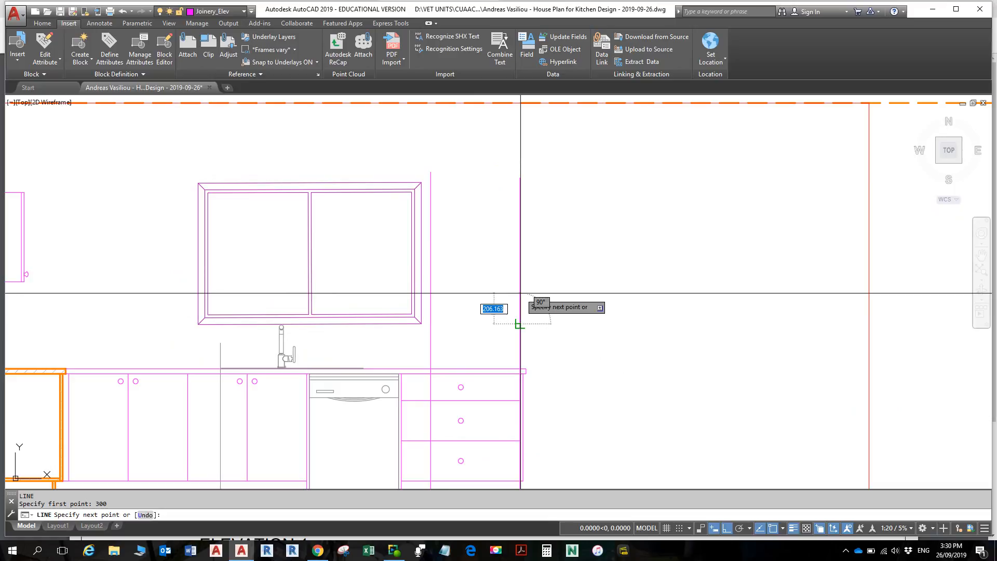
left_click(431, 331)
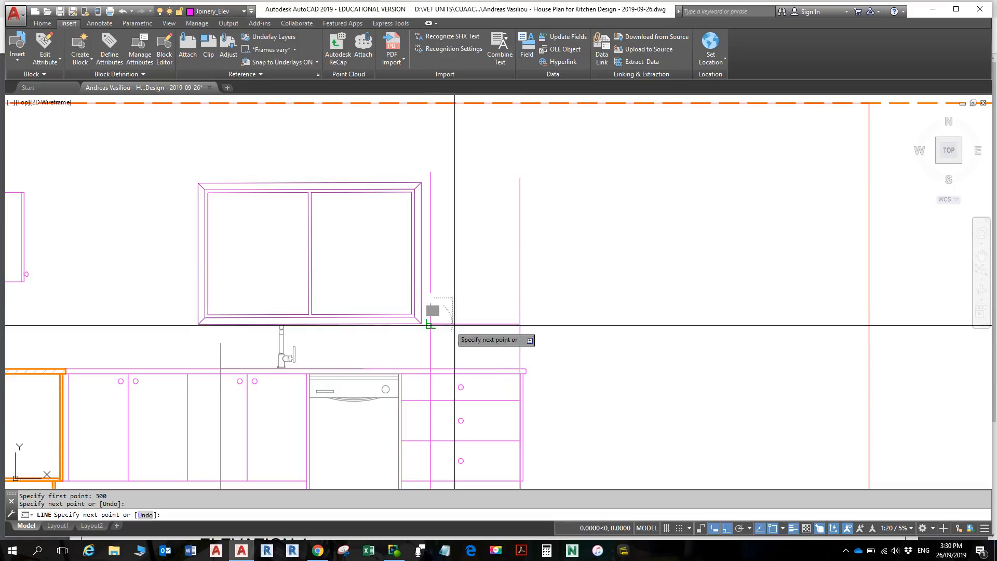
key("Return")
- Measure the height from the benchtop to the lower shelf's underside line
middle_click_drag(551, 323, 531, 276)
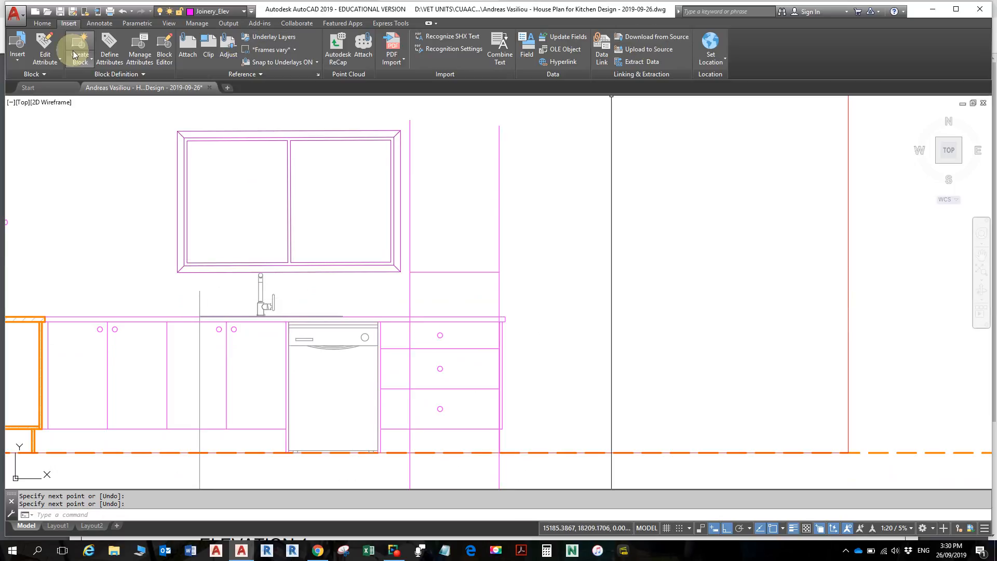
left_click(42, 24)
left_click(761, 45)
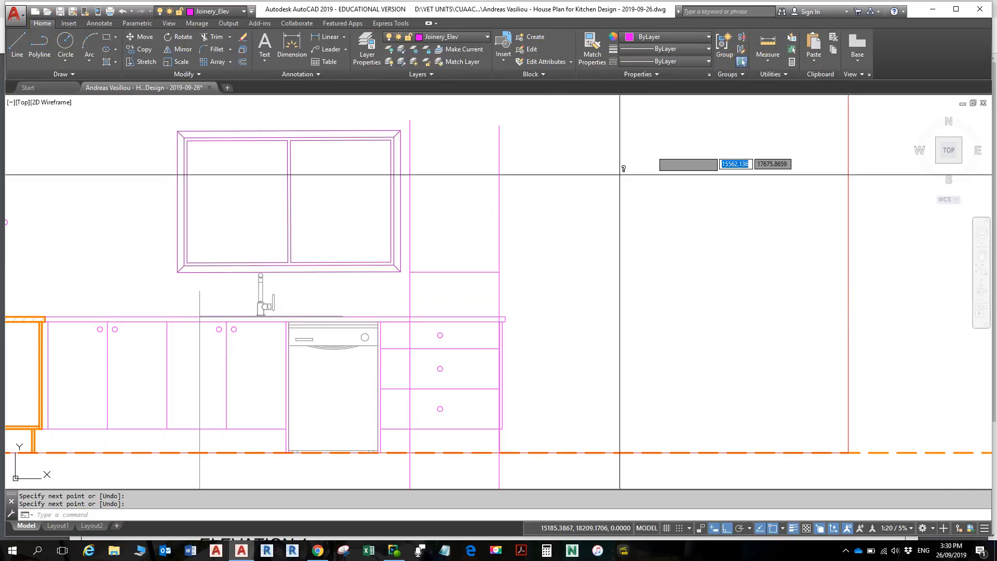
left_click(500, 317)
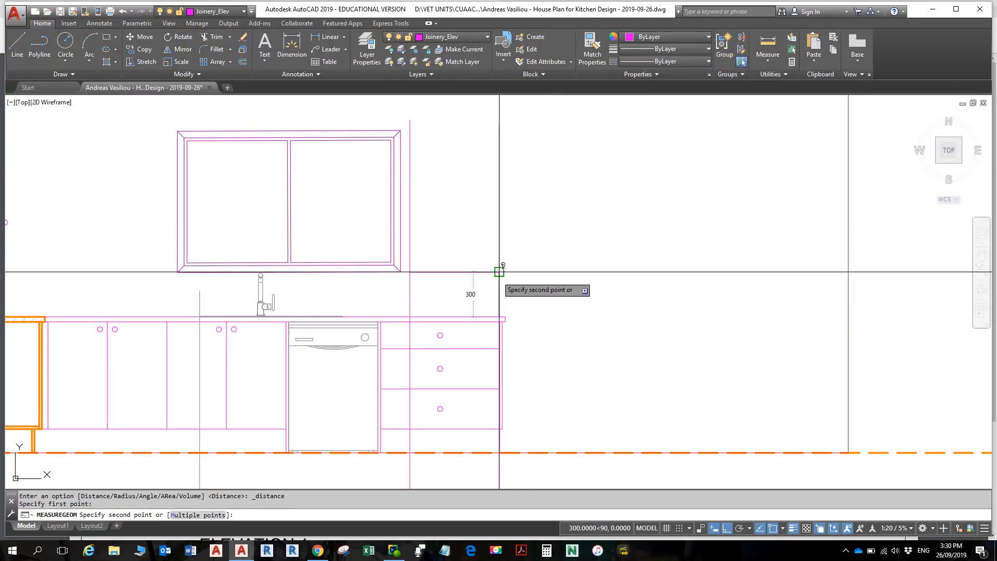
key("Escape")
- Check the shelf thickness in the Elevation 1 PDF in Chrome, return to AutoCAD and offset the lower shelf's underside line 100 mm upward
key("alt+Tab")
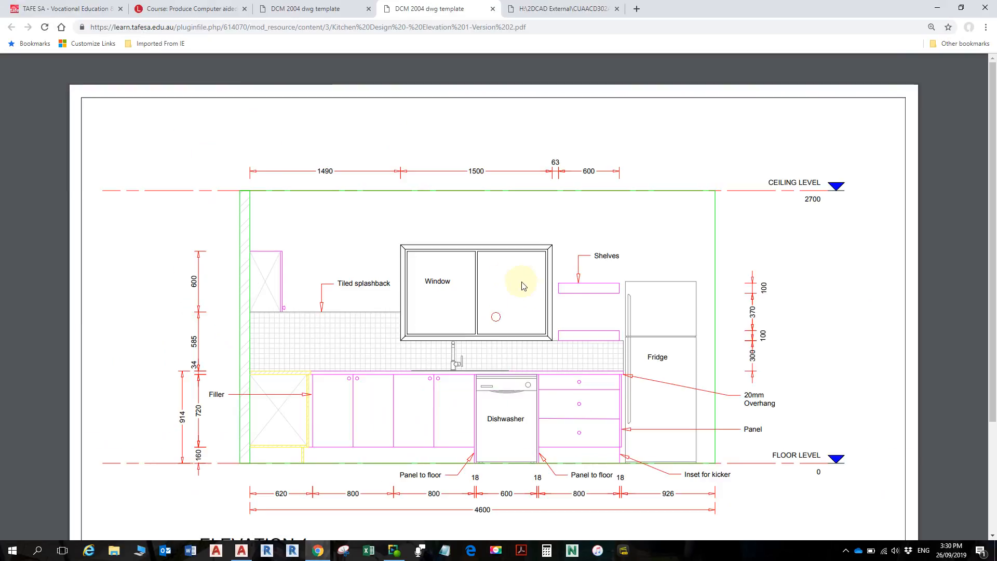
key("alt+Tab")
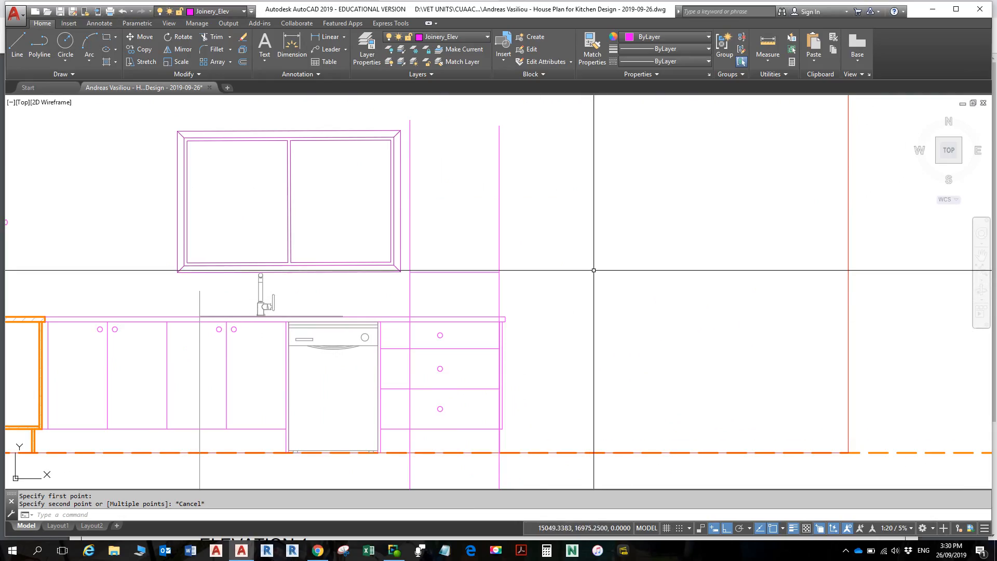
left_click(482, 271)
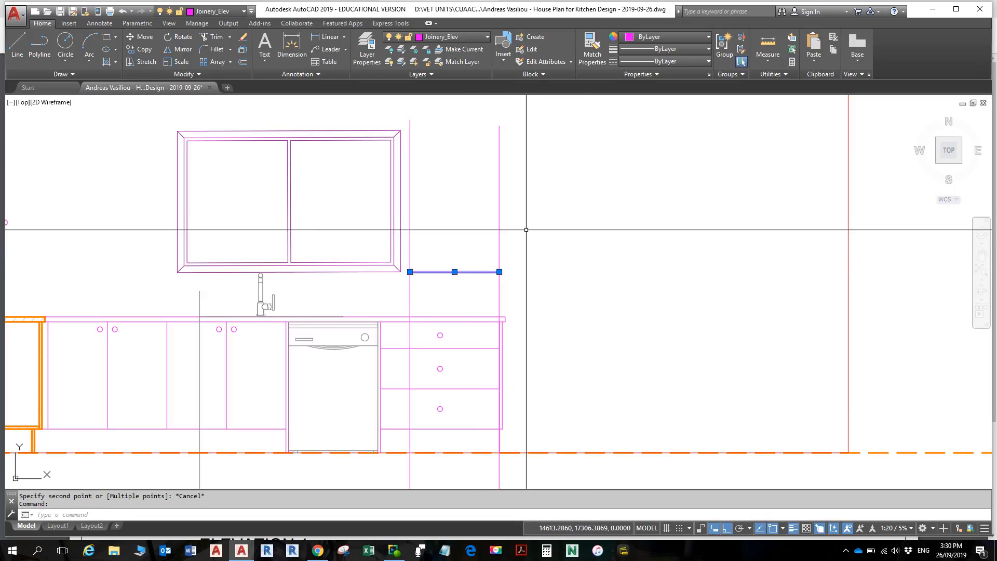
type("o")
key("Return")
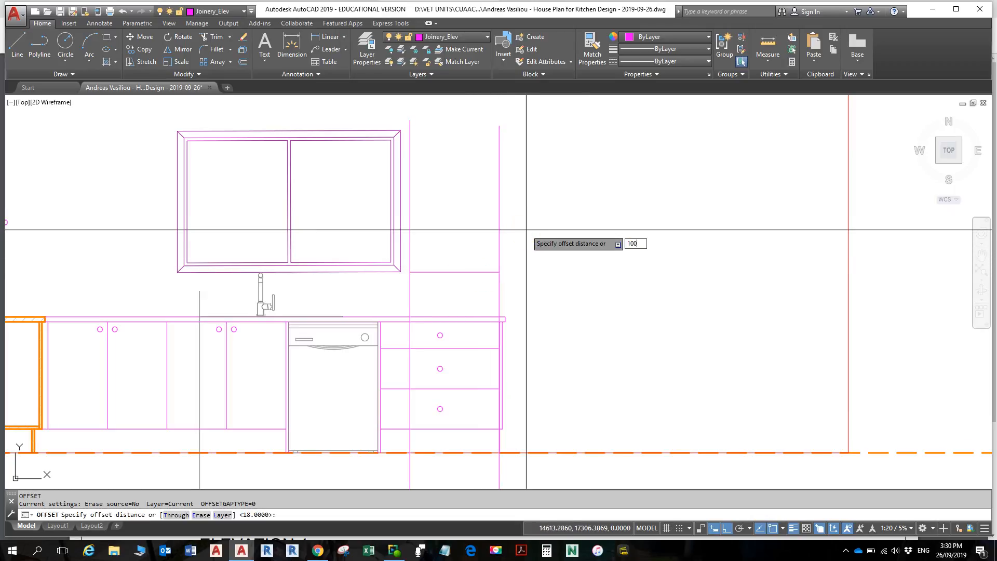
key("Return")
left_click(566, 191)
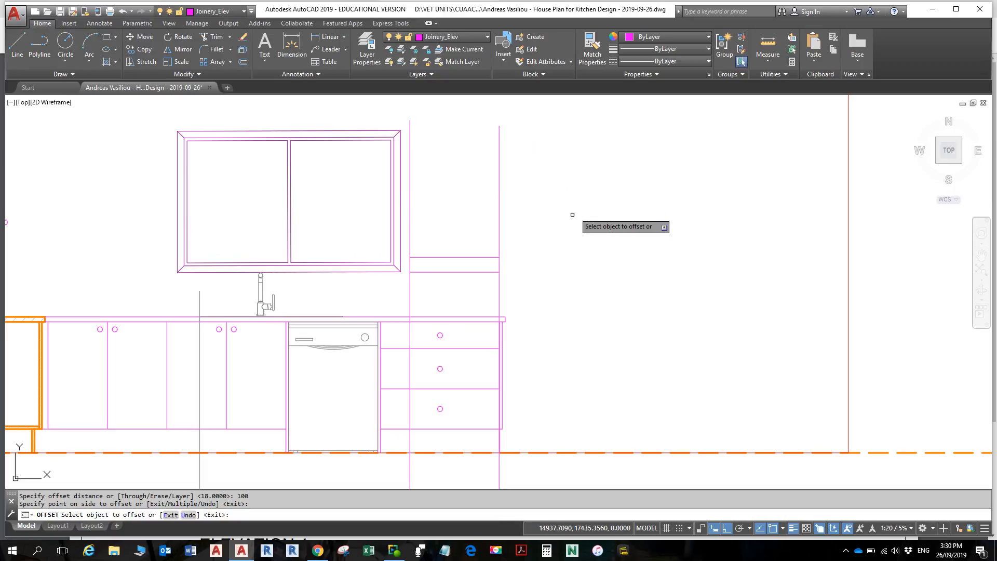
key("Return")
- Check the shelf spacing in the Elevation 1 PDF in Chrome, return to AutoCAD and offset the lower shelf's top line 370 mm upward
scroll(572, 214, "down", 4)
middle_click_drag(614, 218, 591, 196)
scroll(597, 267, "down", 4)
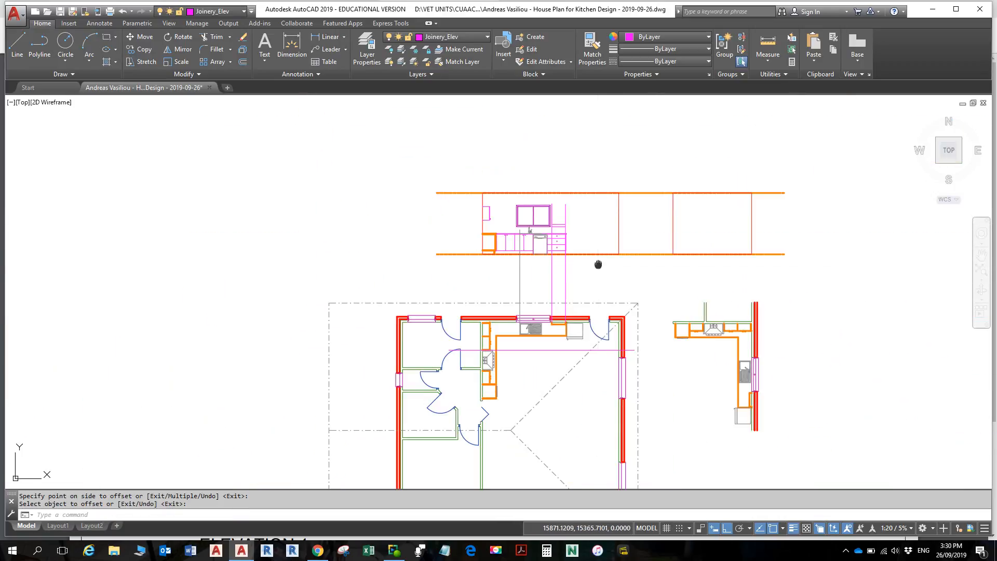
key("alt+Tab")
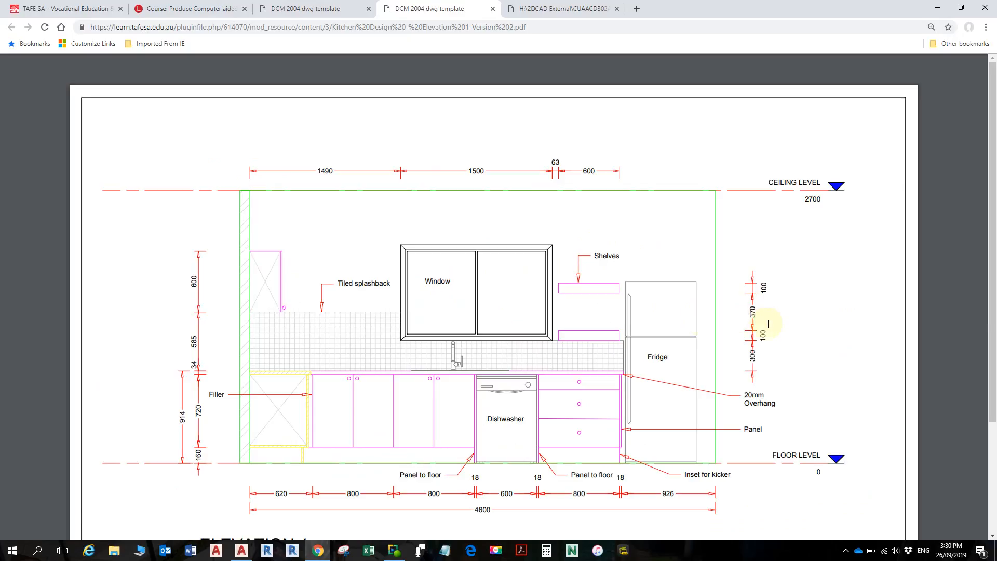
key("alt+Tab")
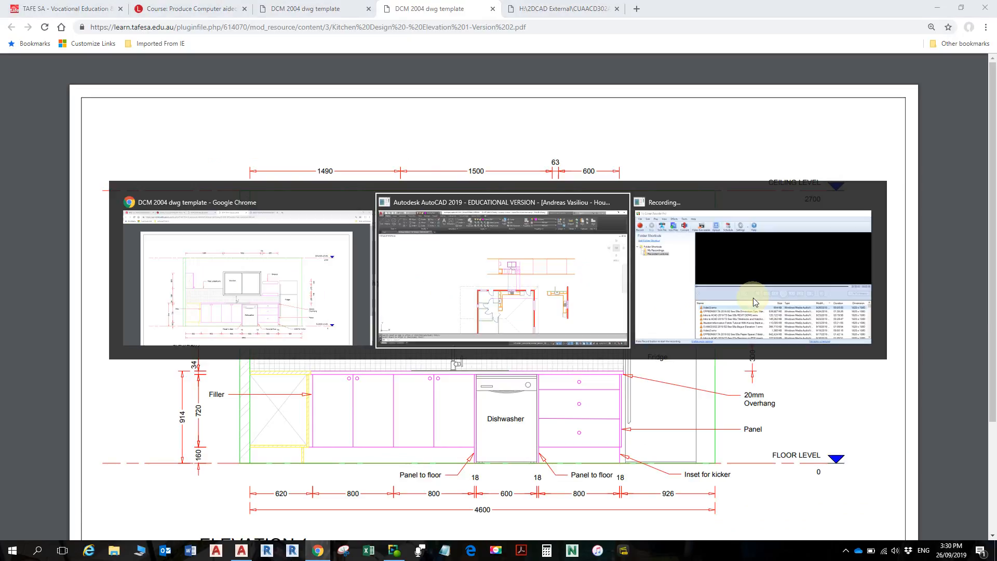
scroll(535, 282, "up", 8)
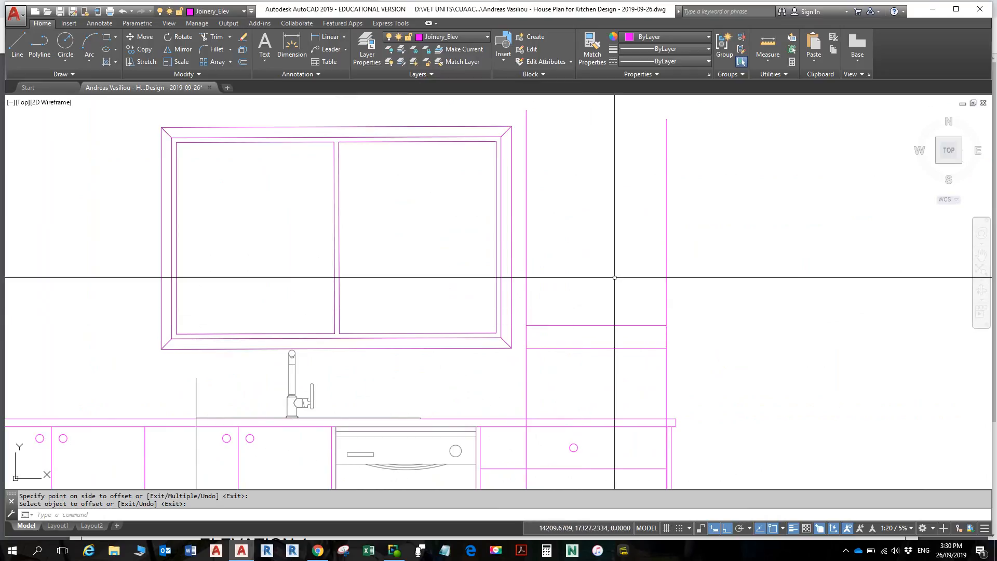
key("Return")
left_click(617, 325)
key("Return")
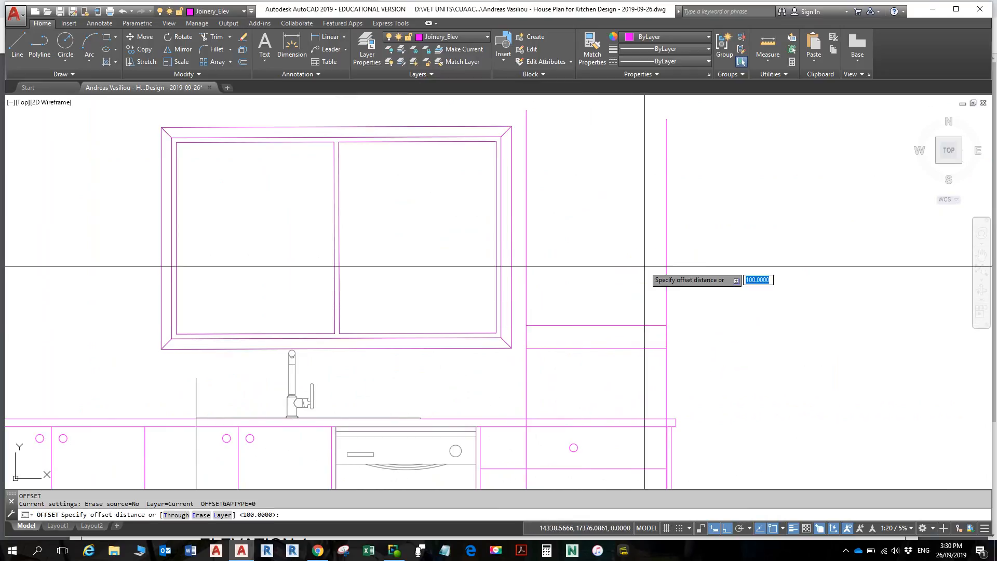
type("370")
key("Return")
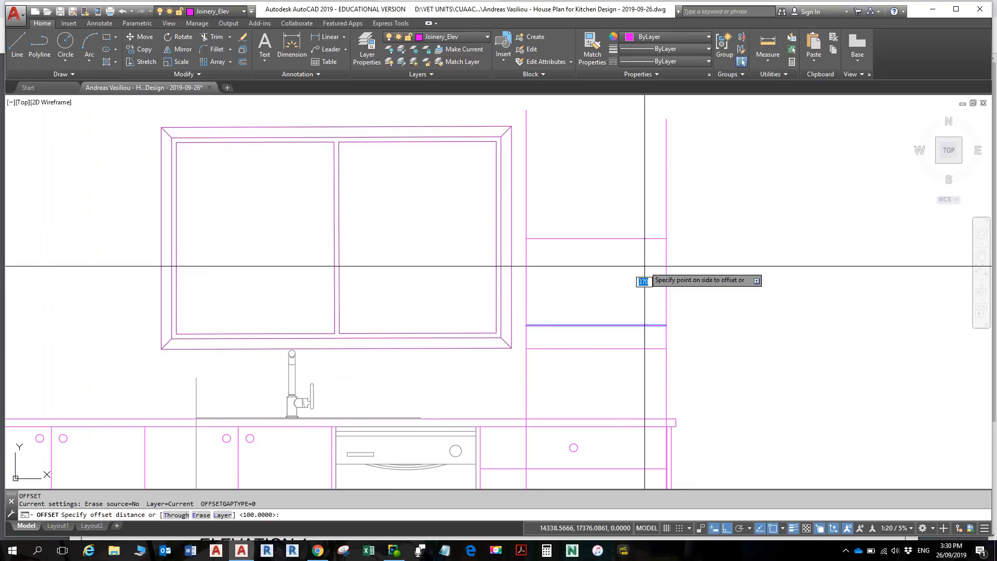
left_click(650, 203)
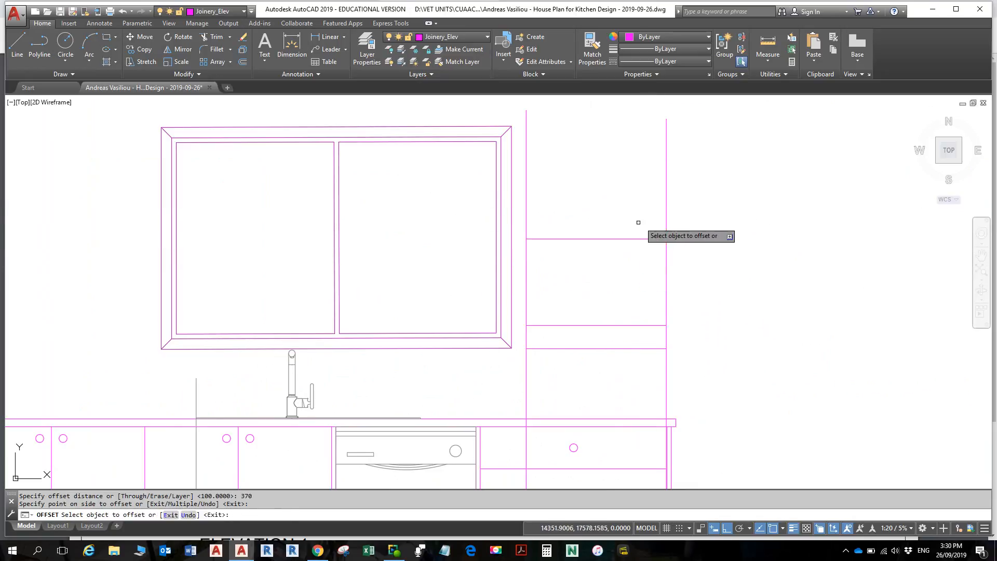
- Offset the upper shelf's underside line 100 mm upward to form its top edge
left_click(642, 239)
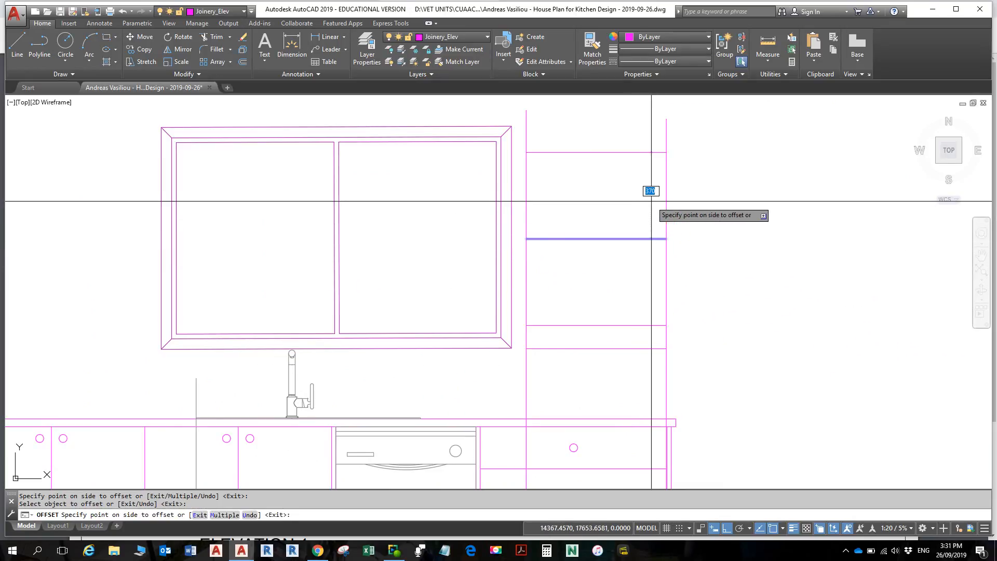
type("100")
key("Return")
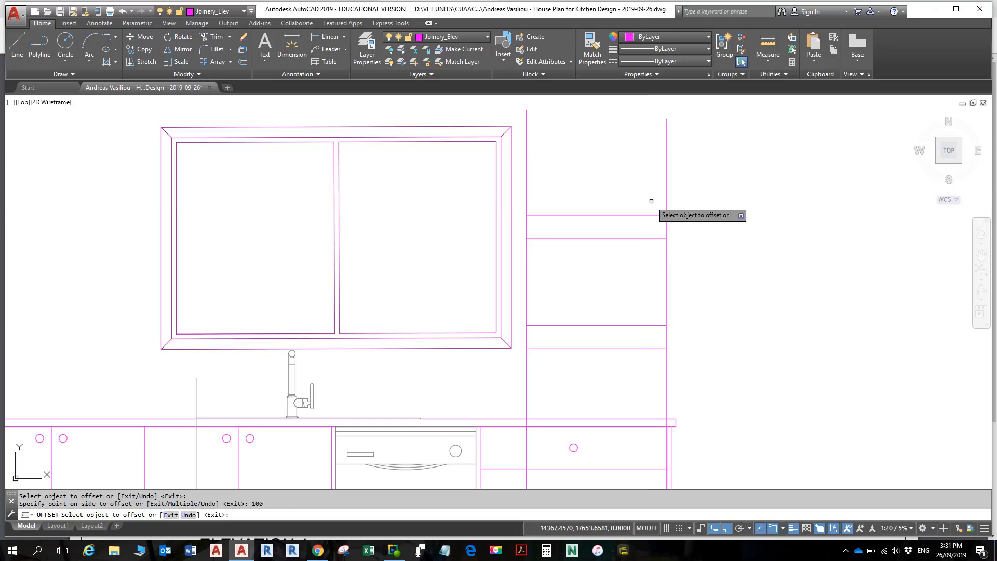
key("Escape")
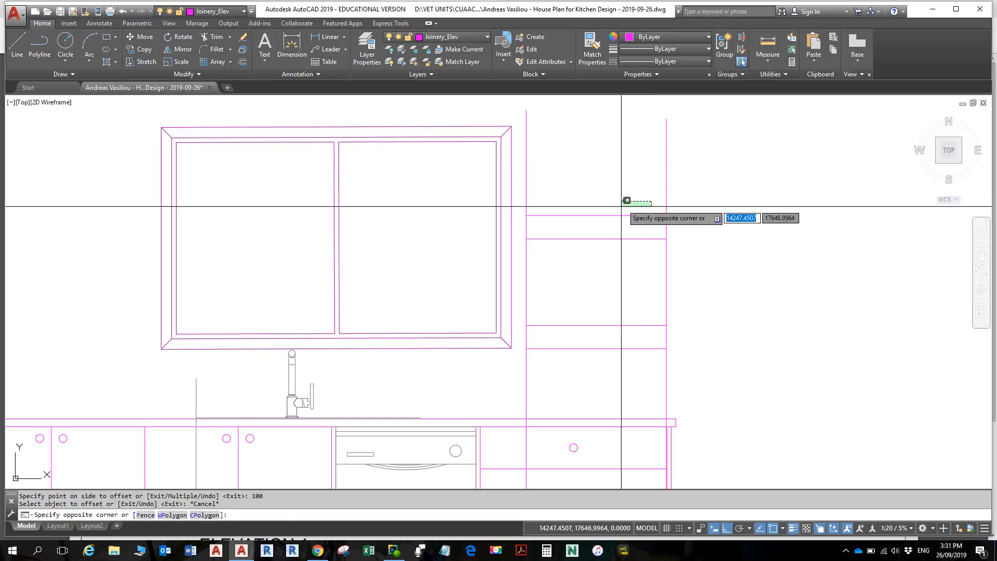
key("Escape")
key("Escape")
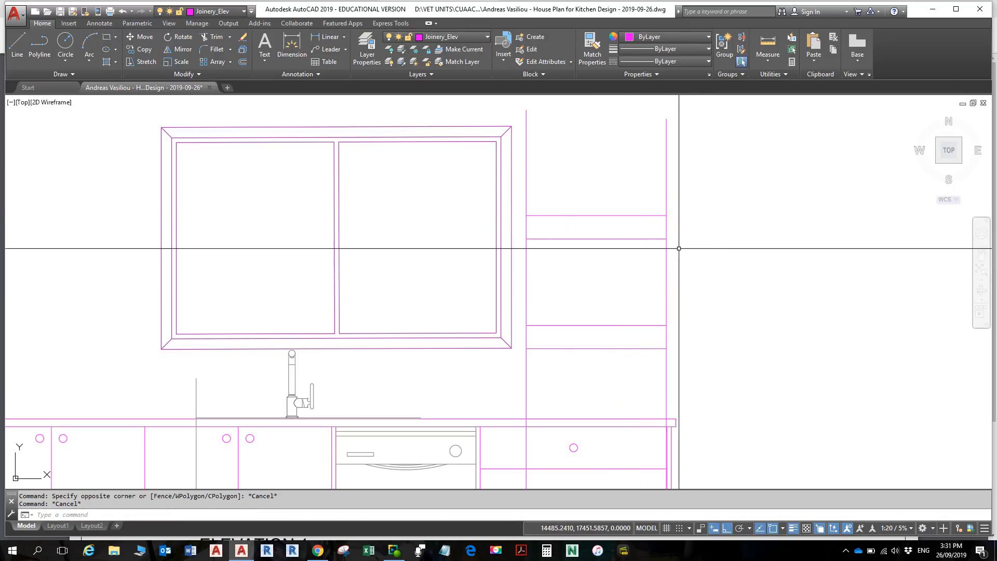
- Trim the vertical projection lines above the upper shelf, between the two shelves, and between the lower shelf and the benchtop
key("Return")
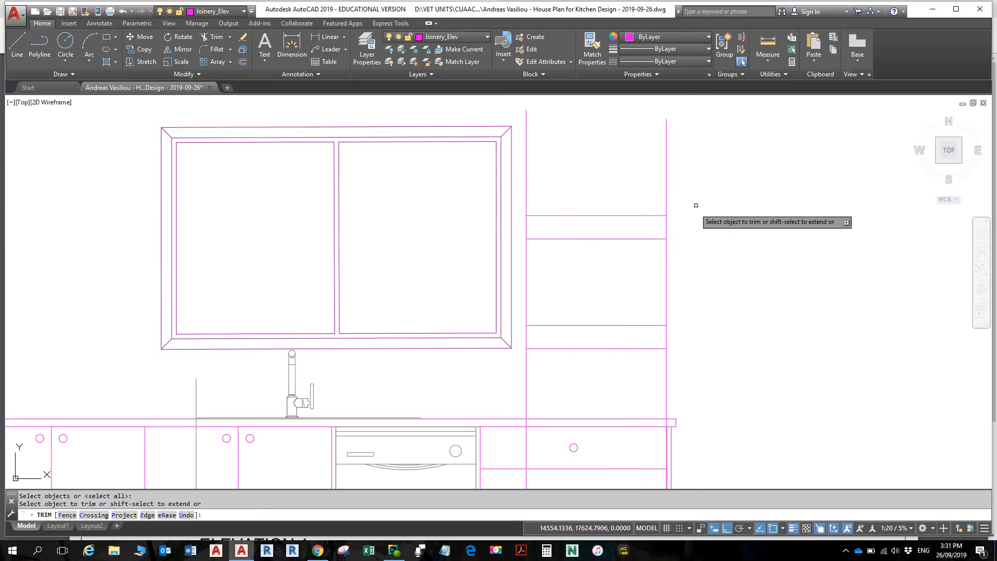
left_click(699, 195)
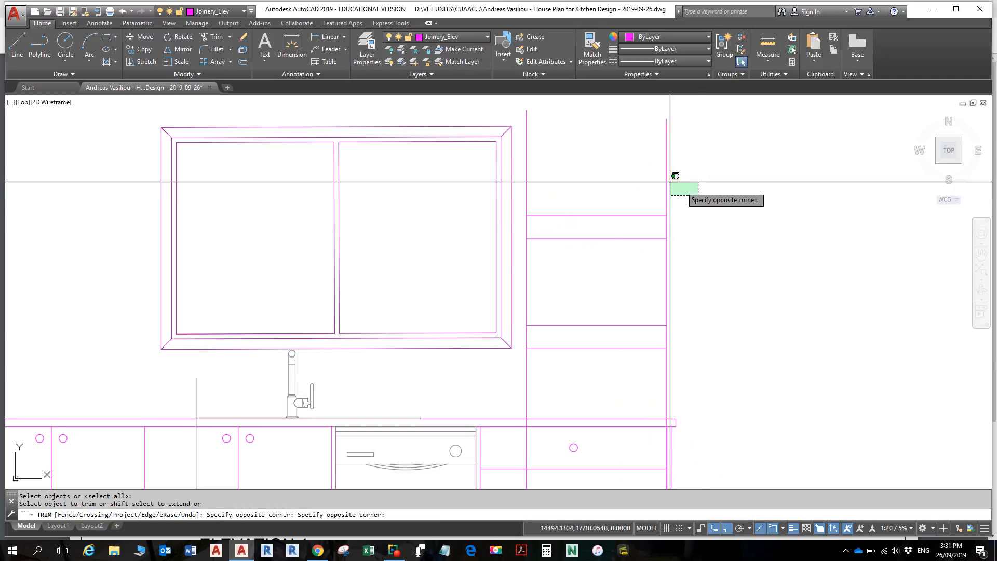
left_click(517, 147)
left_click(690, 292)
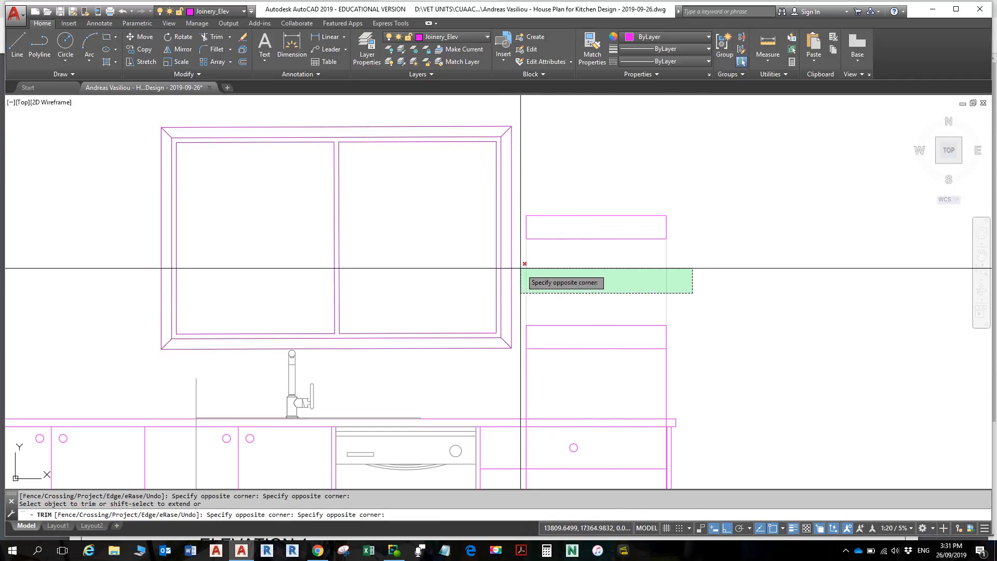
left_click(524, 279)
left_click(683, 391)
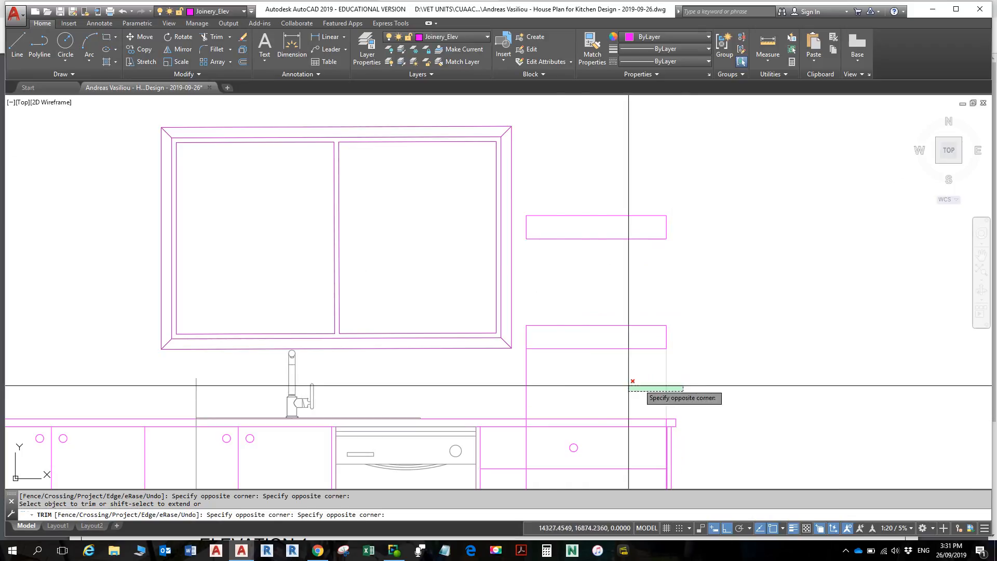
left_click(524, 383)
key("Escape")
key("Escape")
- Erase the leftover vertical projection lines of the sink and the shelves between the floor plan and Elevation 1
scroll(656, 379, "down", 4)
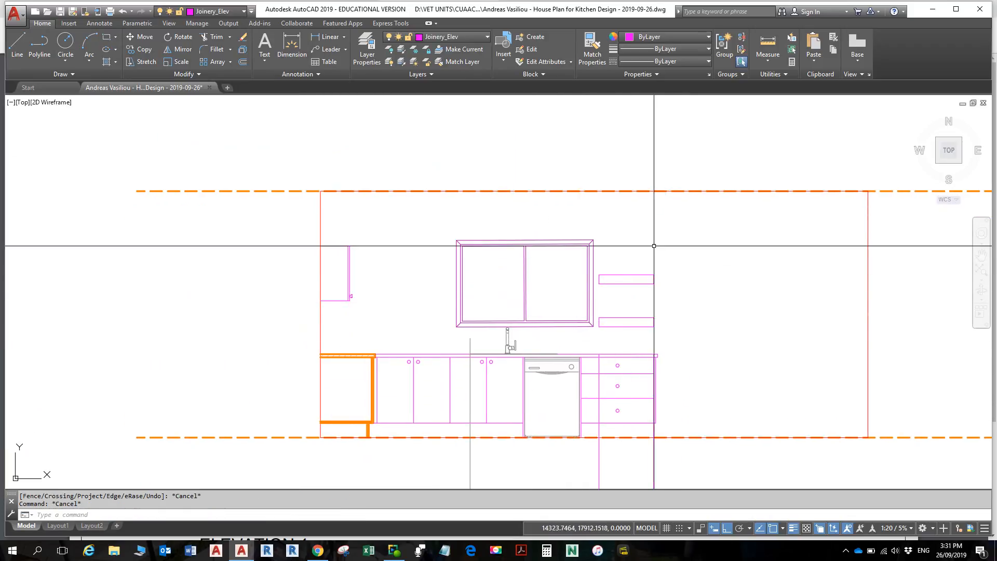
scroll(706, 244, "down", 2)
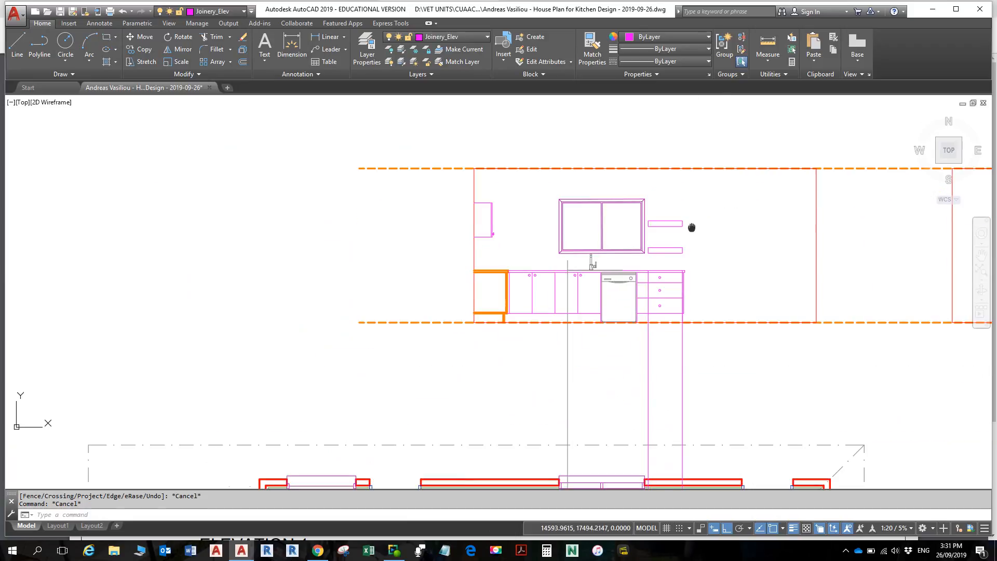
middle_click_drag(668, 338, 668, 218)
left_click(611, 272)
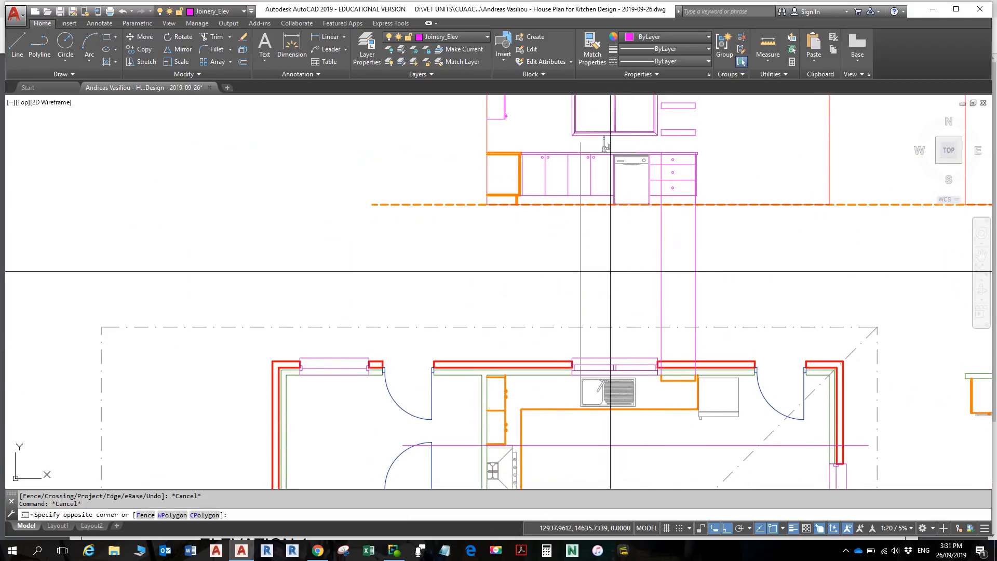
left_click(557, 249)
key("Delete")
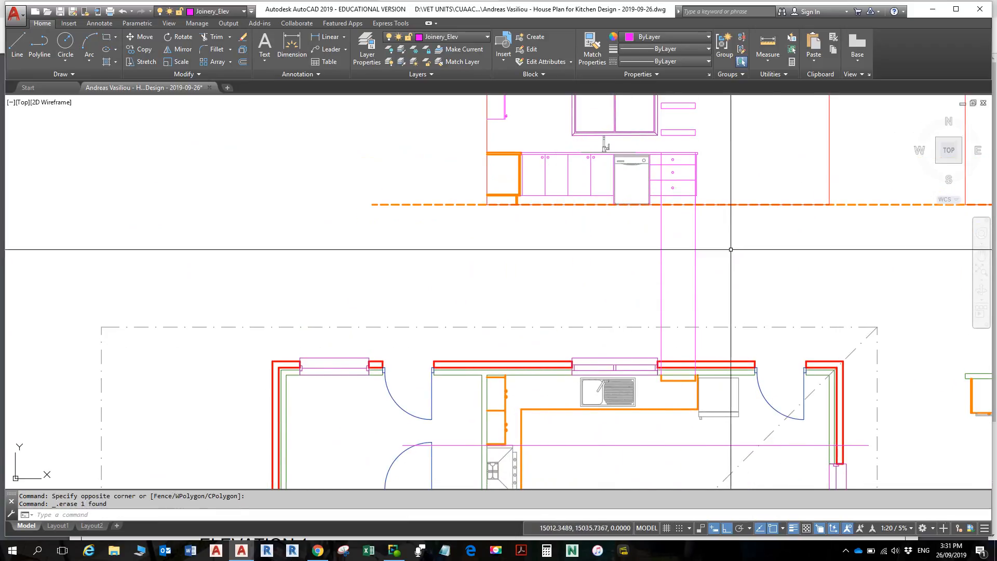
left_click(658, 257)
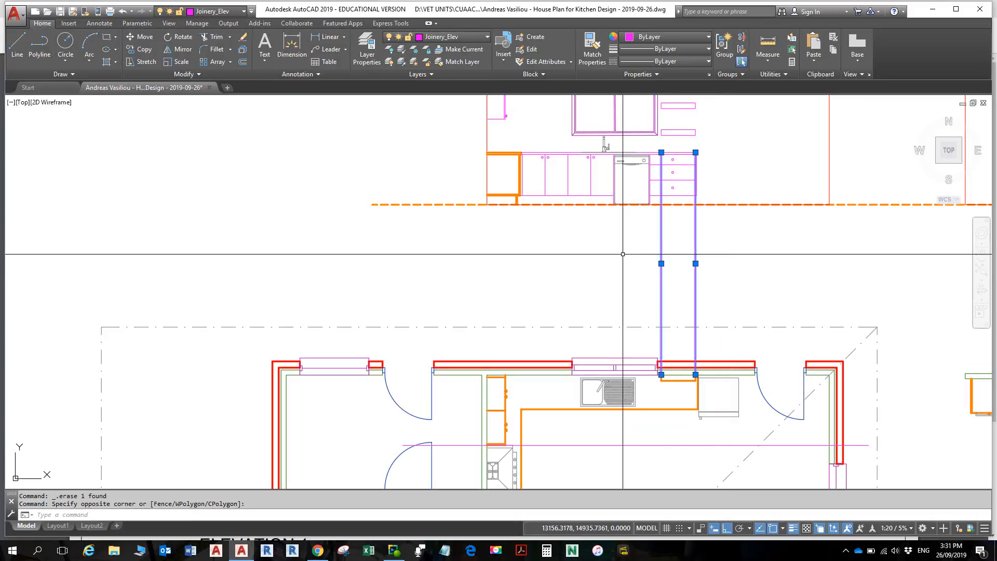
key("Delete")
middle_click_drag(677, 257, 683, 329)
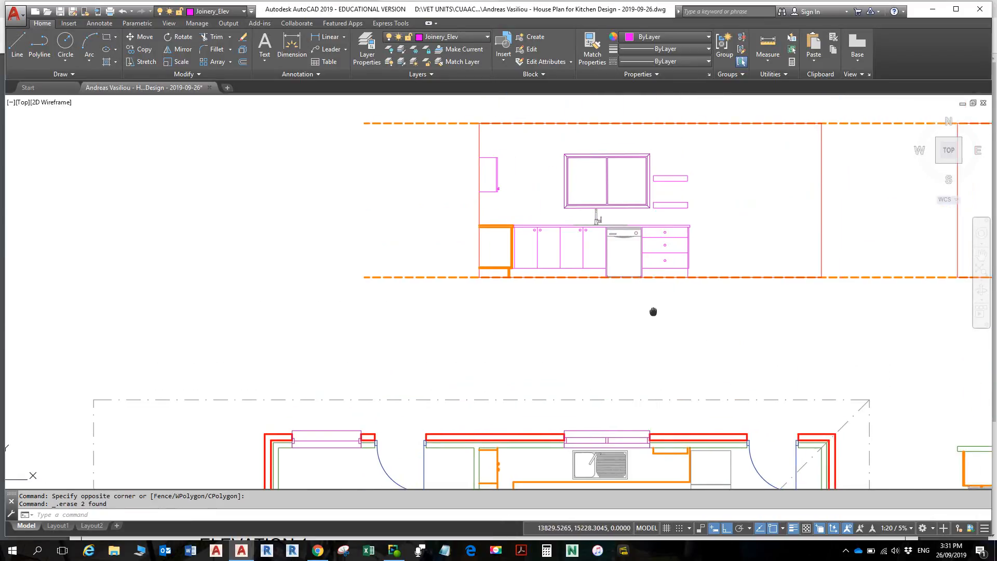
scroll(592, 318, "up", 3)
middle_click_drag(594, 319, 525, 423)
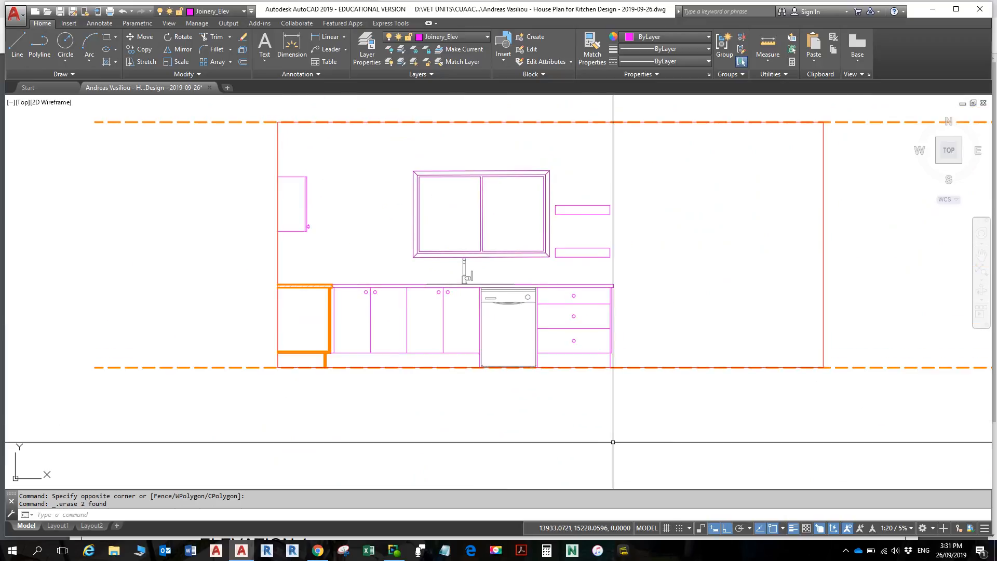
- Preview the Overhead Door_right.dwg block in the Blocks for Kitchen Design folder without inserting it
key("alt")
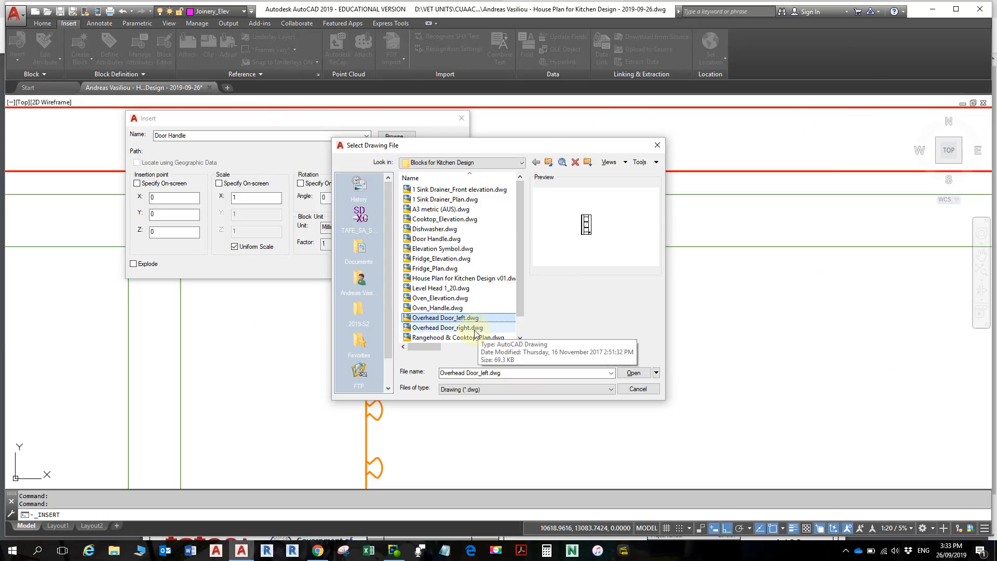
left_click(443, 329)
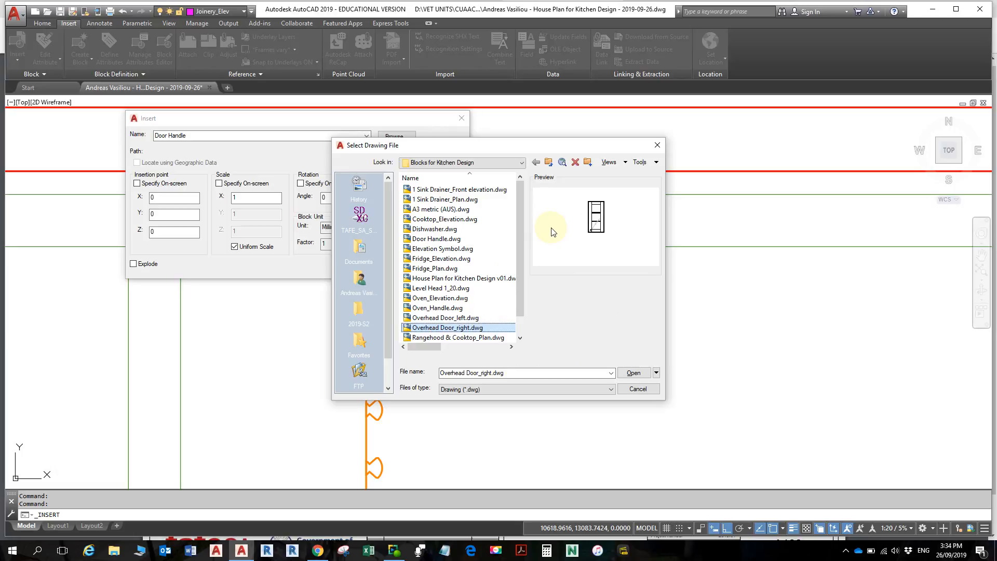
key("Escape")
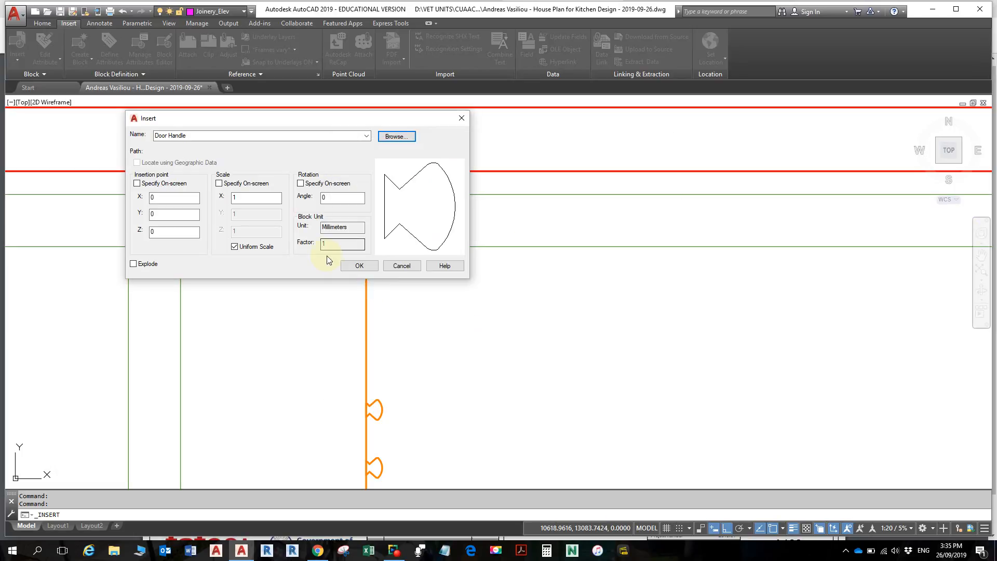
left_click(401, 265)
- Check which layer the benchtop section's hatch in Elevation 1 is on
scroll(494, 252, "down", 5)
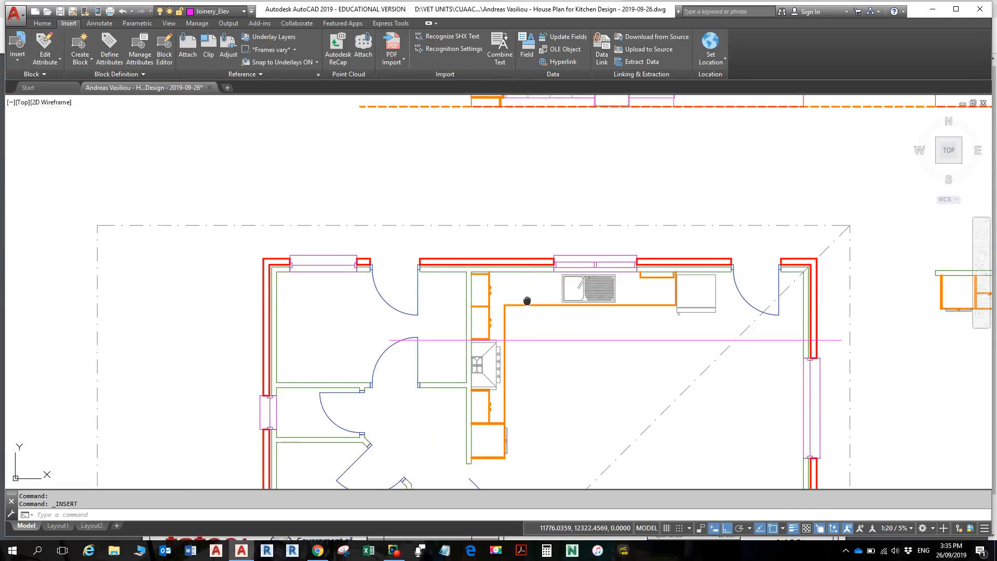
middle_click_drag(552, 271, 518, 360)
scroll(540, 241, "up", 2)
middle_click_drag(539, 238, 538, 310)
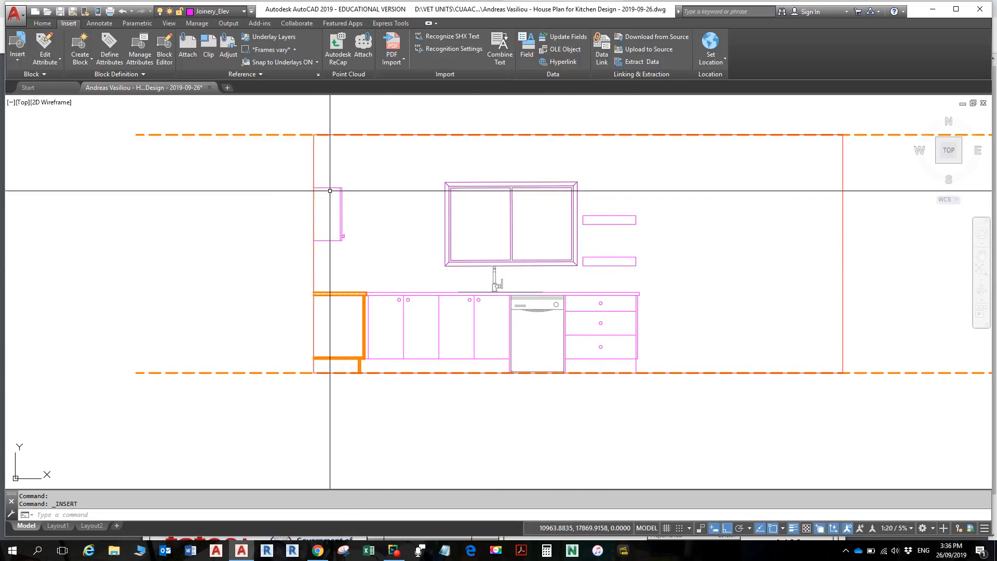
scroll(331, 202, "up", 4)
middle_click_drag(375, 252, 436, 116)
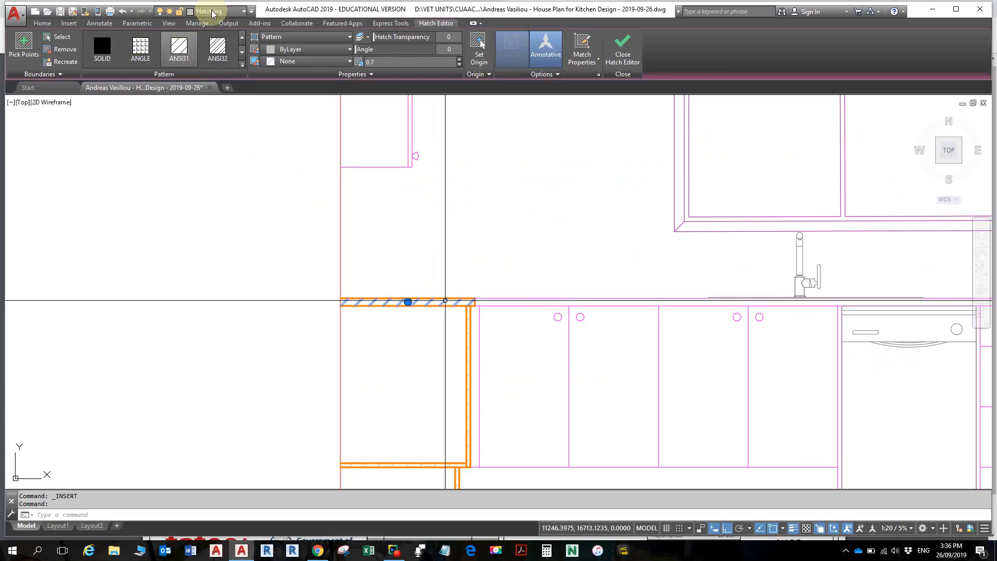
key("Escape")
key("Escape")
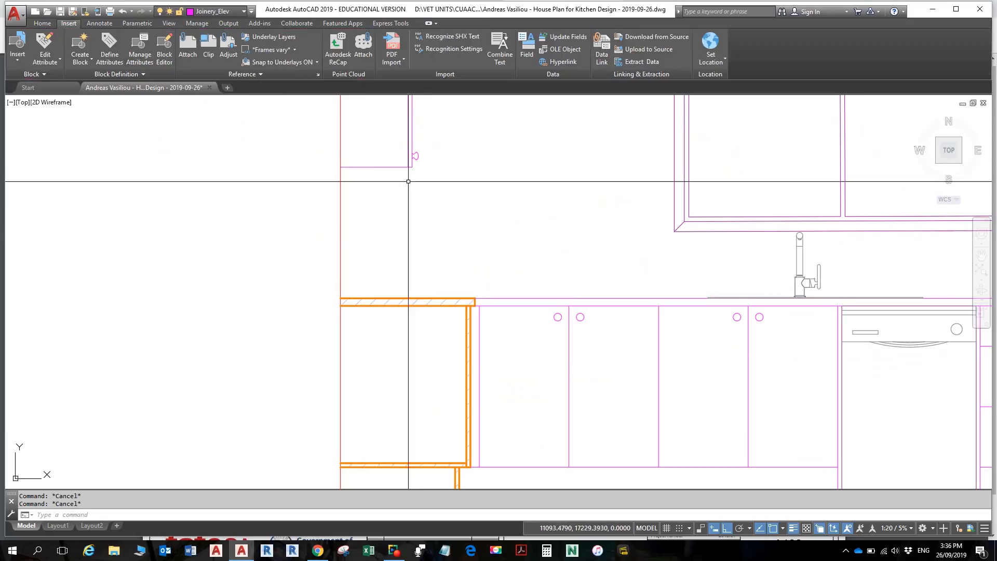
- On the Hatching layer, draw a diagonal line across the overhead cupboard from its upper-right inner corner to its lower-left corner
middle_click_drag(393, 179, 412, 270)
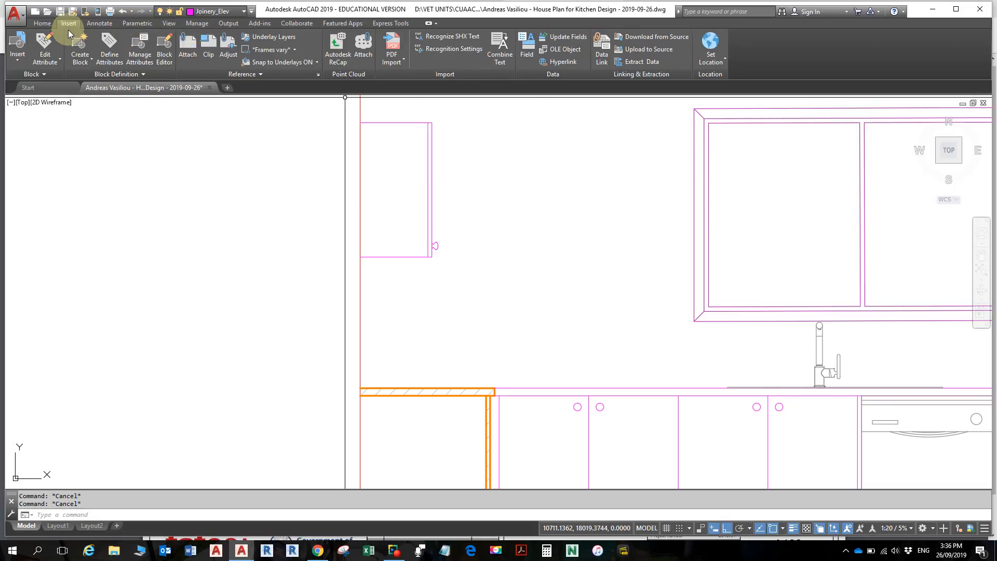
left_click(43, 24)
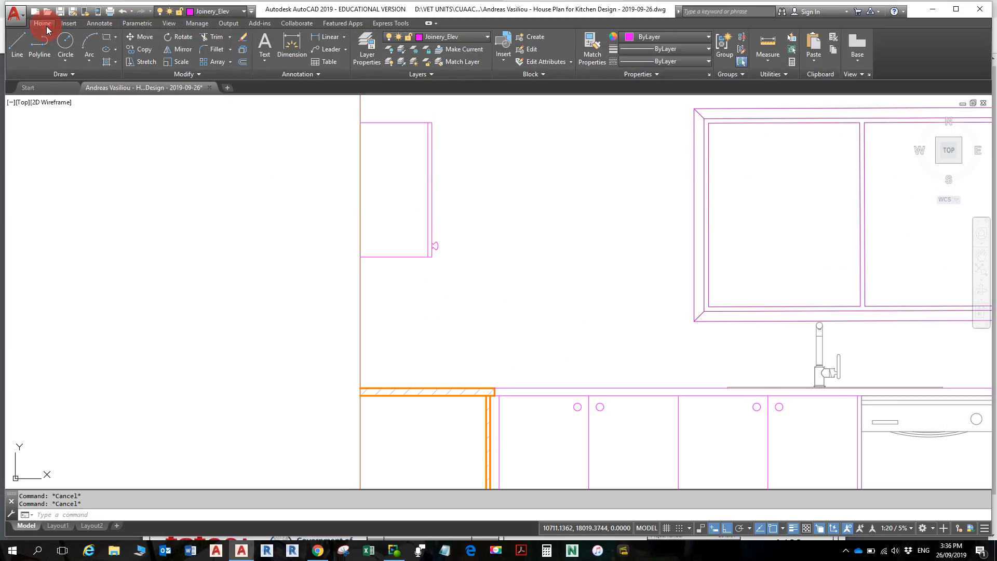
left_click(432, 38)
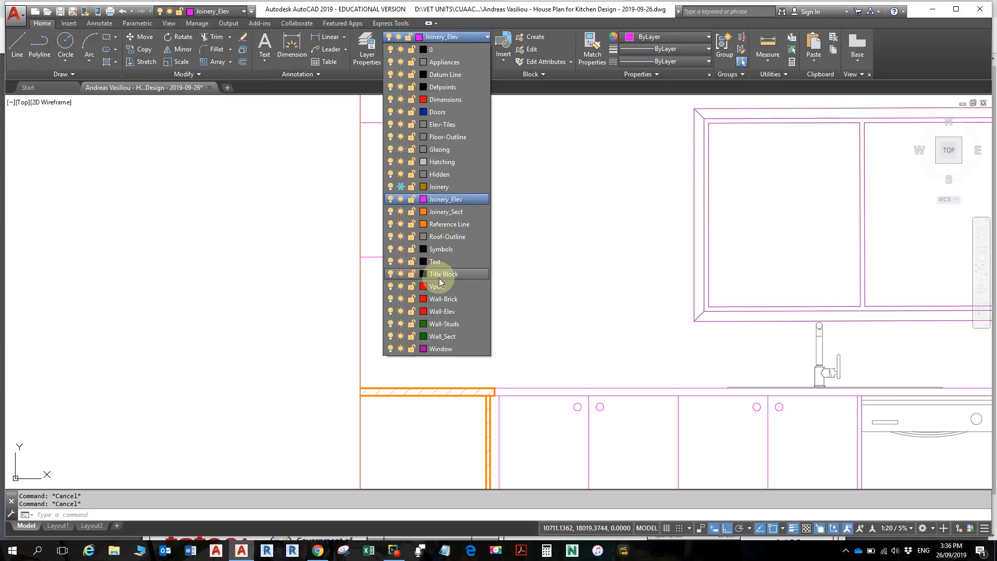
left_click(442, 162)
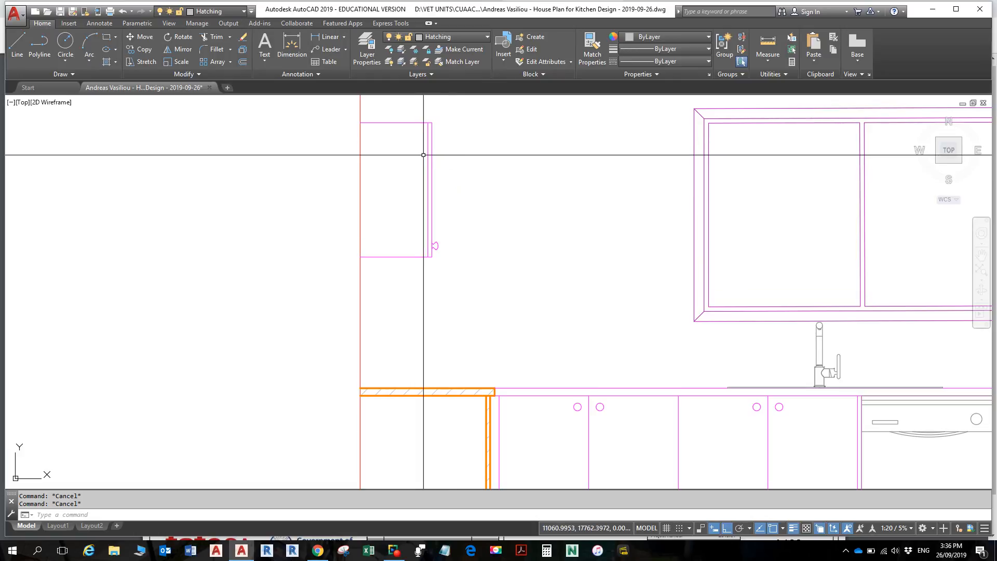
type("l")
key("Return")
left_click(427, 123)
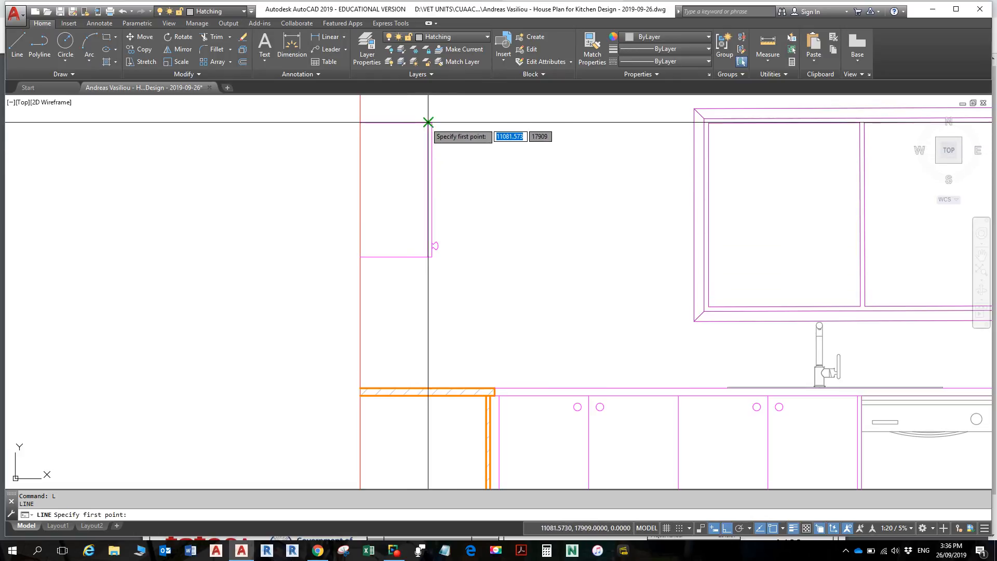
left_click(360, 256)
key("Return")
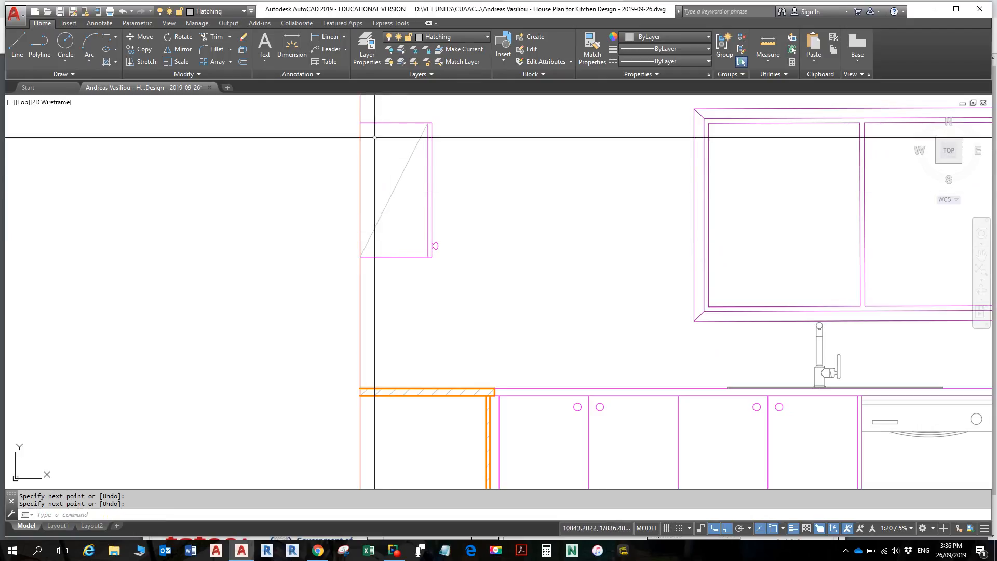
- Complete the overhead cupboard's cross with a line from its upper-left corner to its lower-right inner corner
key("Return")
left_click(361, 123)
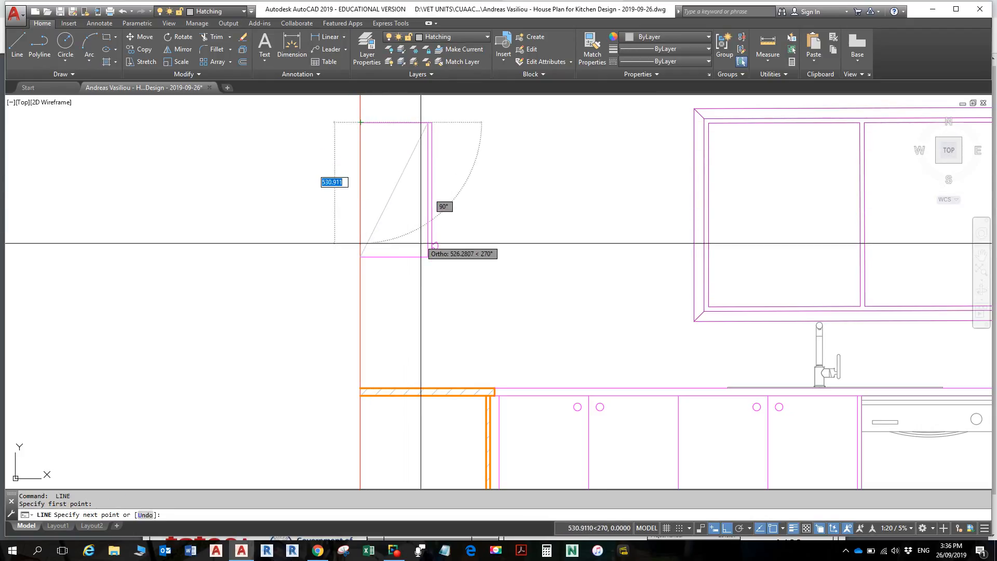
left_click(427, 258)
key("Return")
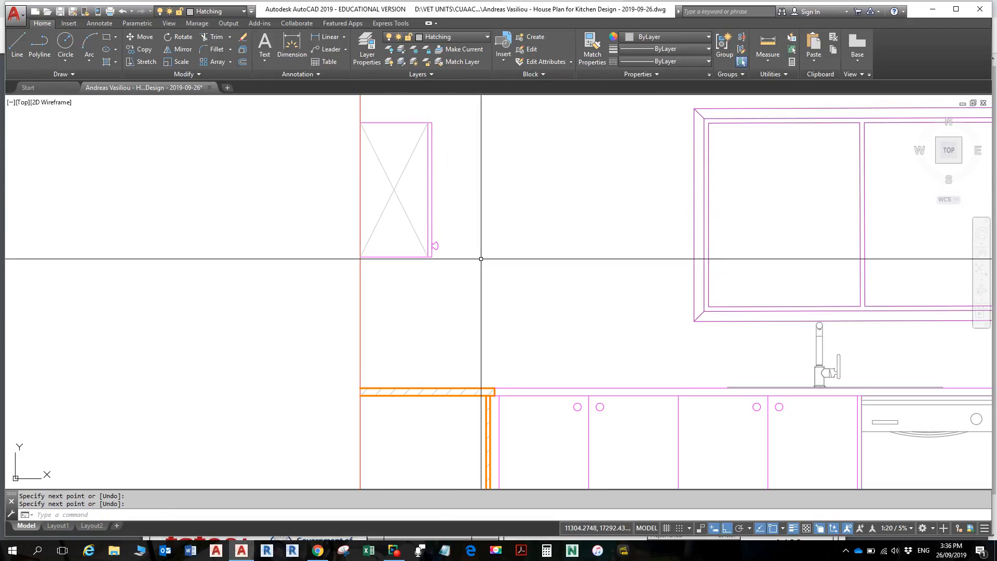
key("Escape")
key("Escape")
scroll(498, 262, "down", 4)
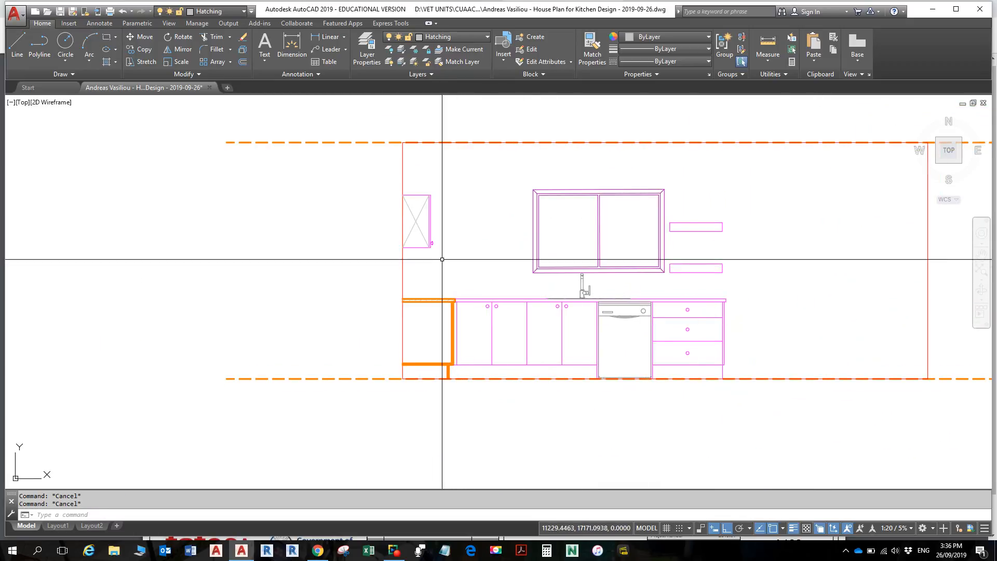
- Make Elev-Tiles the current layer for the splashback tiles in Elevation 1
left_click(468, 39)
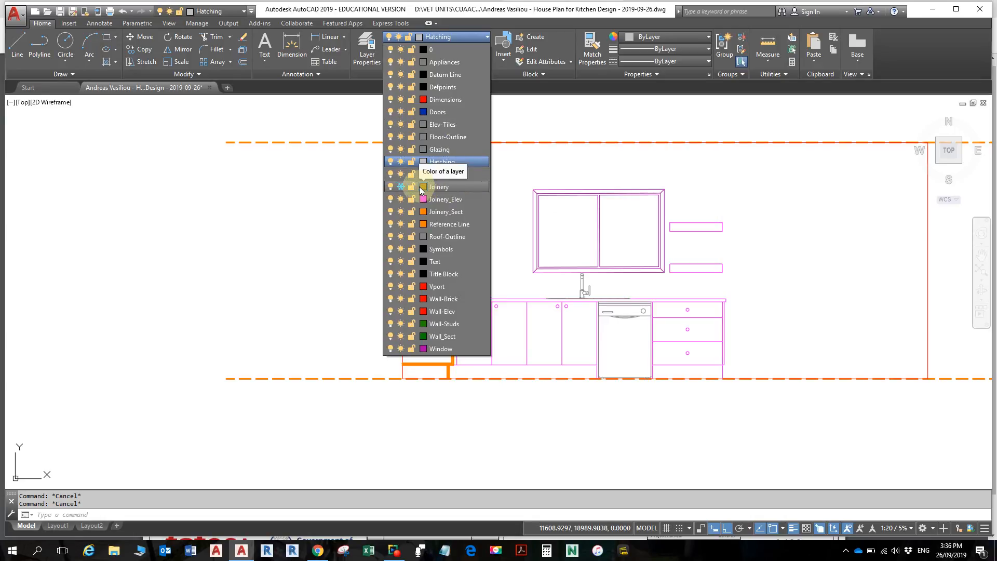
left_click(451, 125)
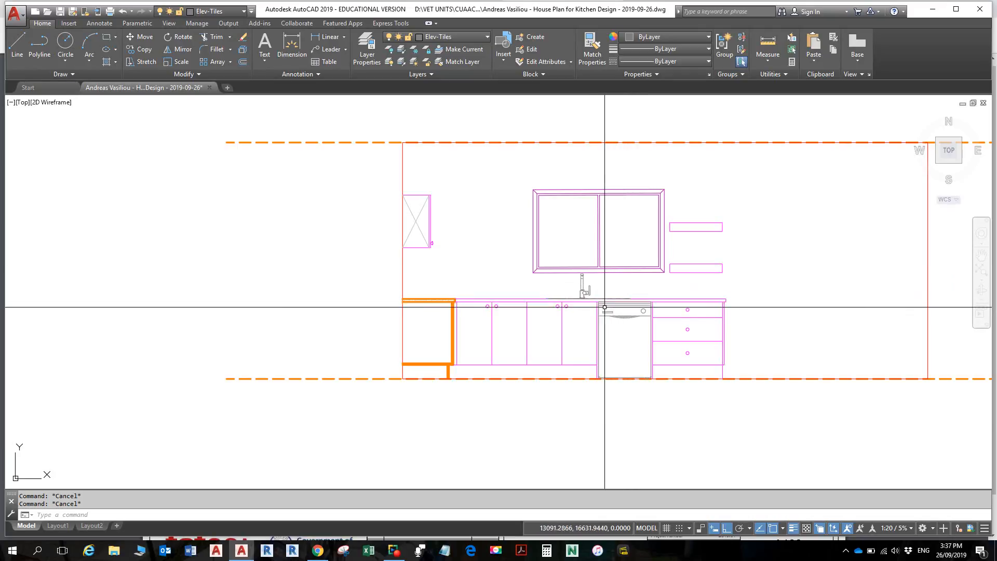
scroll(603, 309, "up", 4)
middle_click_drag(619, 291, 720, 350)
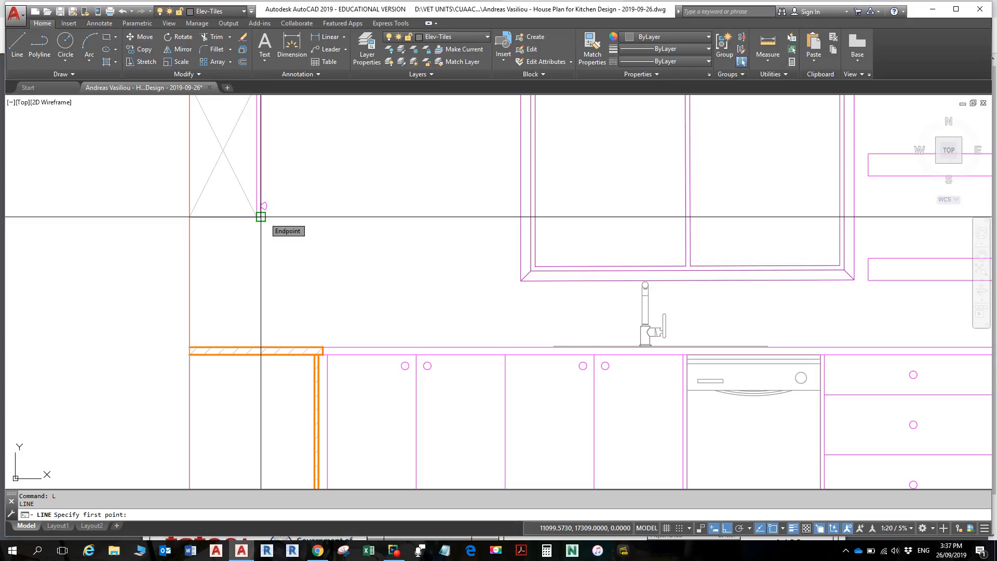
left_click(189, 217)
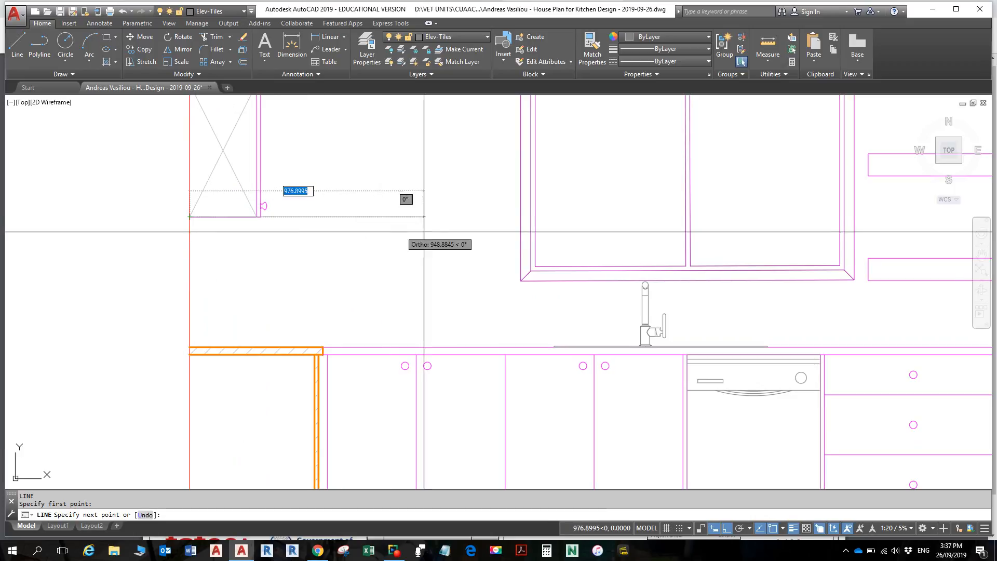
left_click(520, 217)
scroll(516, 270, "down", 2)
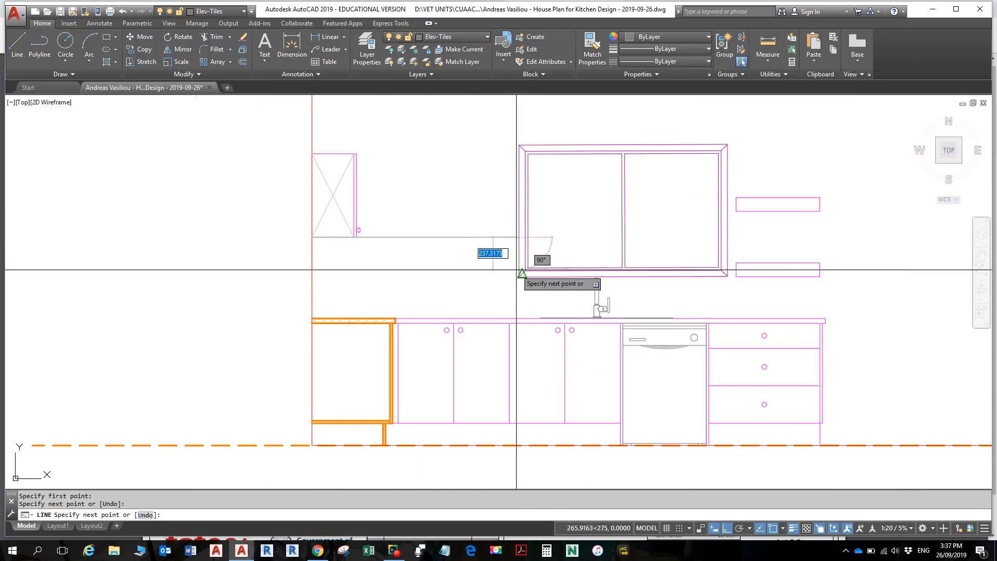
scroll(516, 270, "down", 2)
middle_click_drag(516, 270, 472, 259)
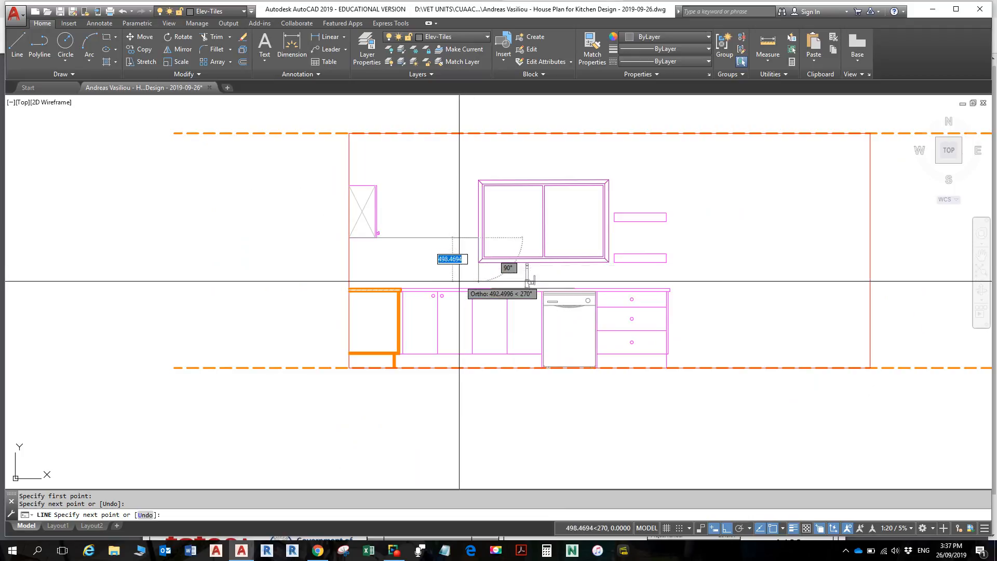
scroll(472, 252, "up", 2)
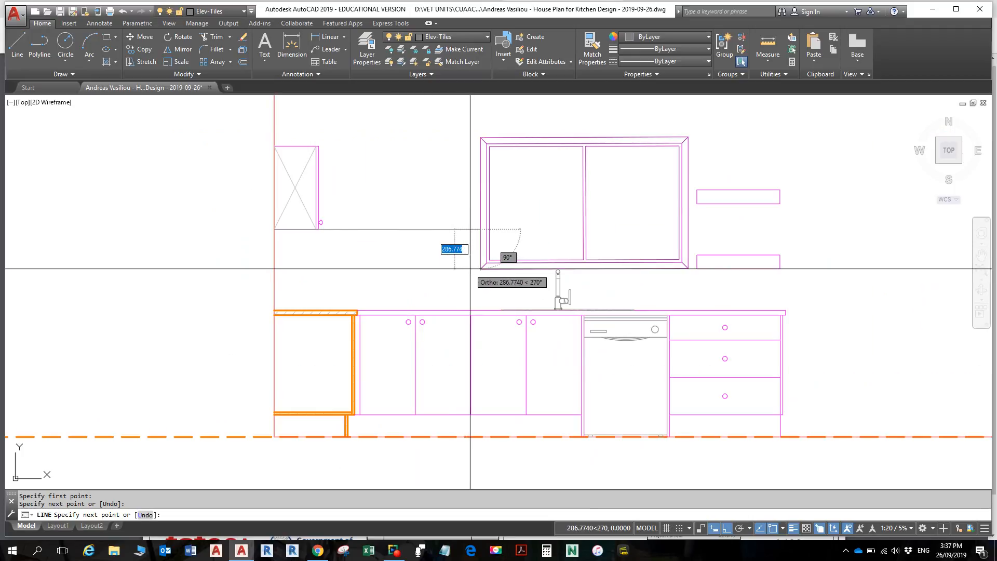
key("Escape")
key("Escape")
left_click(464, 229)
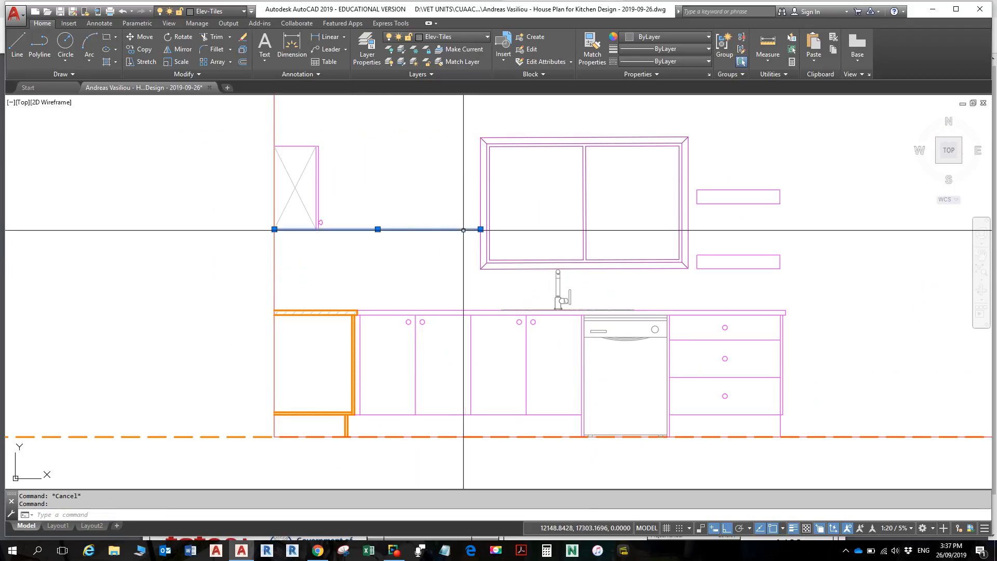
key("Delete")
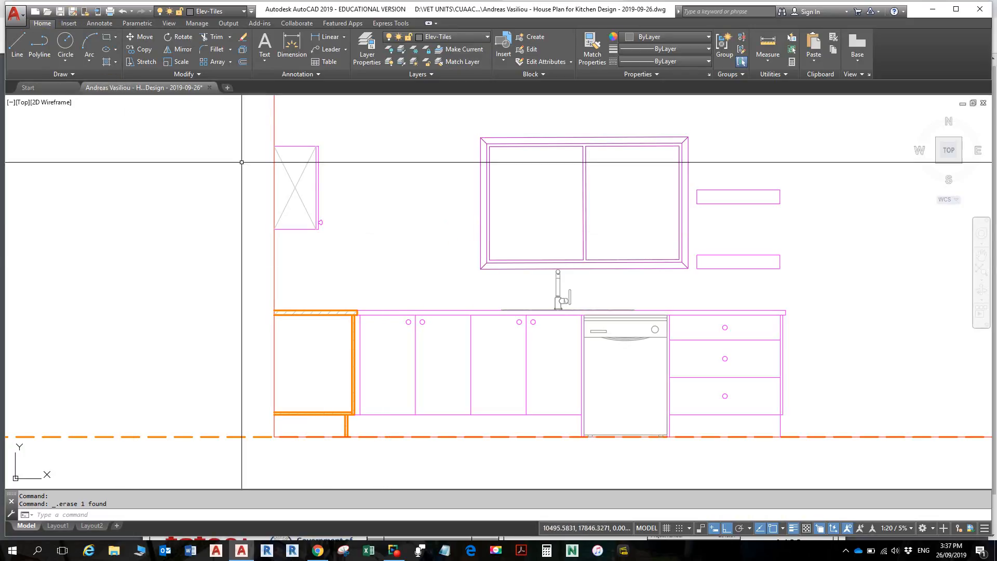
- Start a polyline for the tile outline at the overhead cupboard's lower-left corner and run it horizontally to the window's left edge
scroll(340, 248, "up", 4)
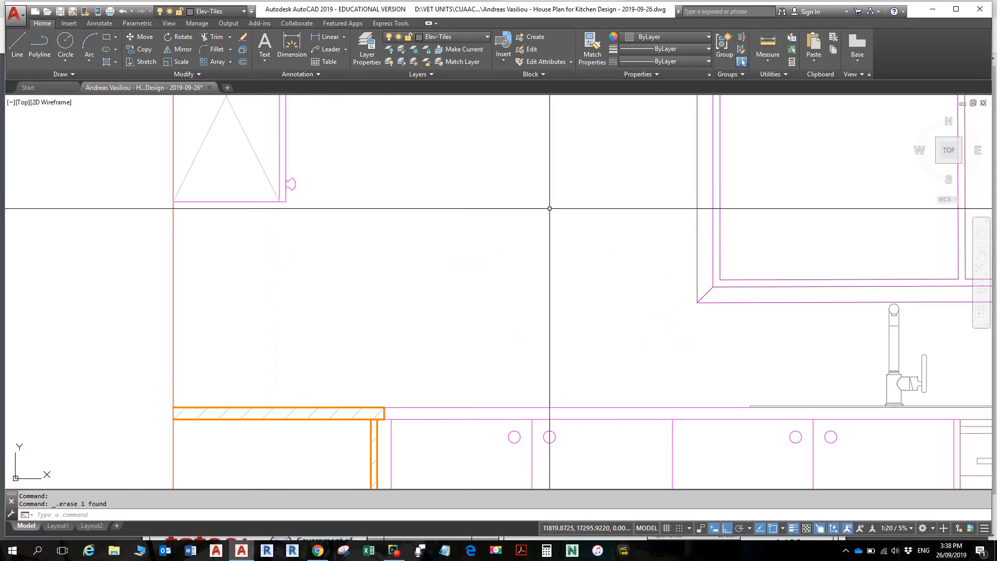
scroll(539, 202, "down", 4)
scroll(531, 264, "up", 4)
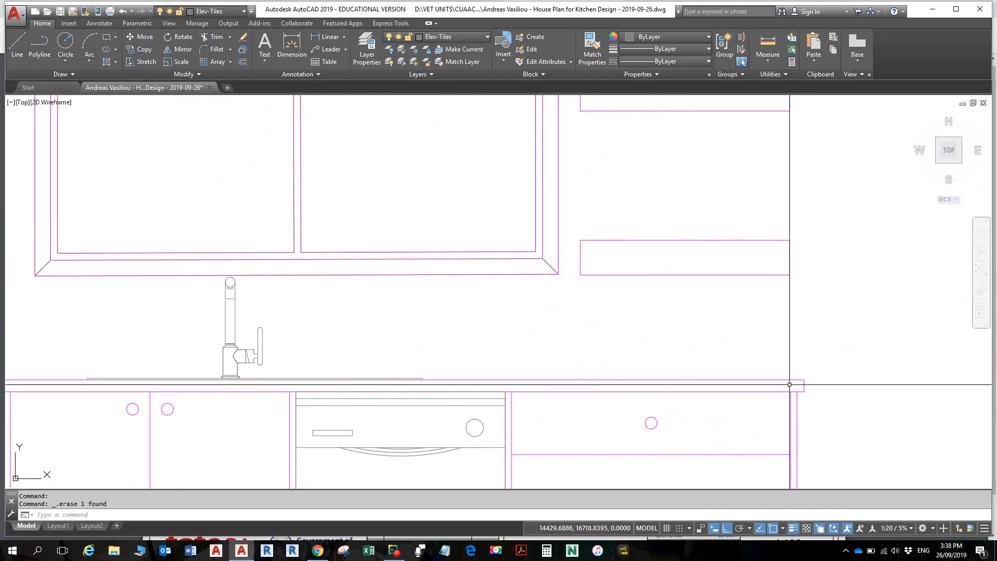
middle_click_drag(484, 295, 763, 329)
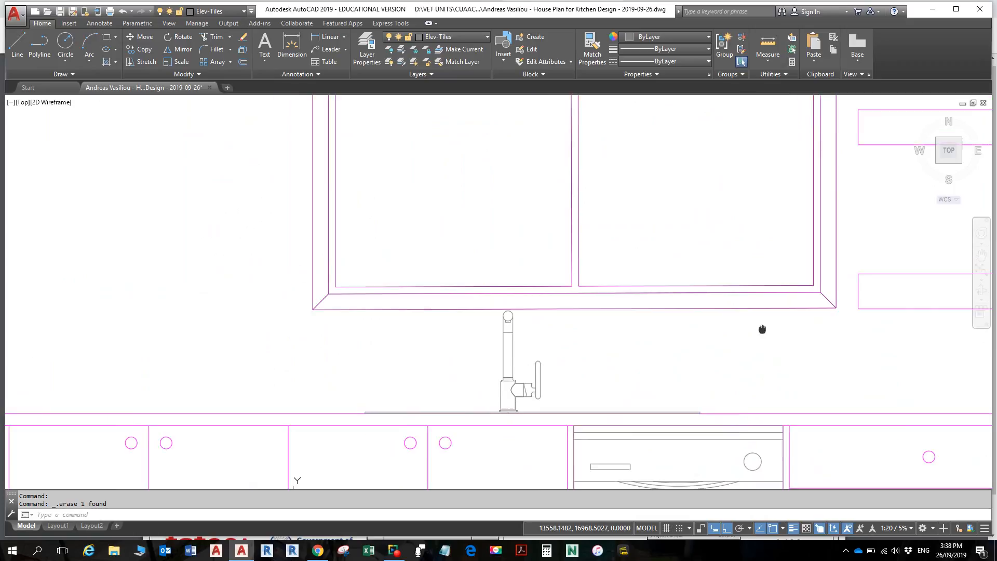
scroll(416, 222, "down", 4)
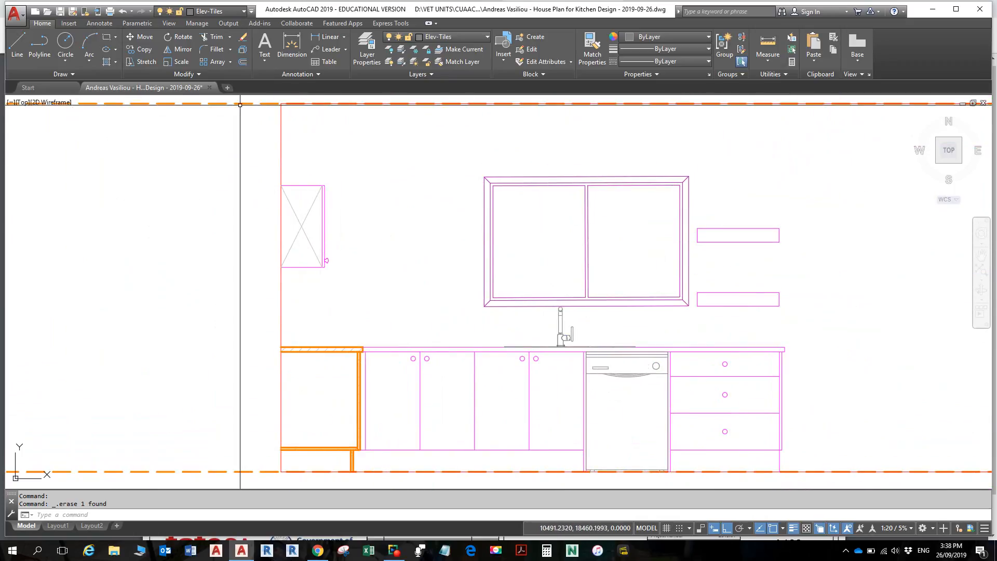
left_click(39, 45)
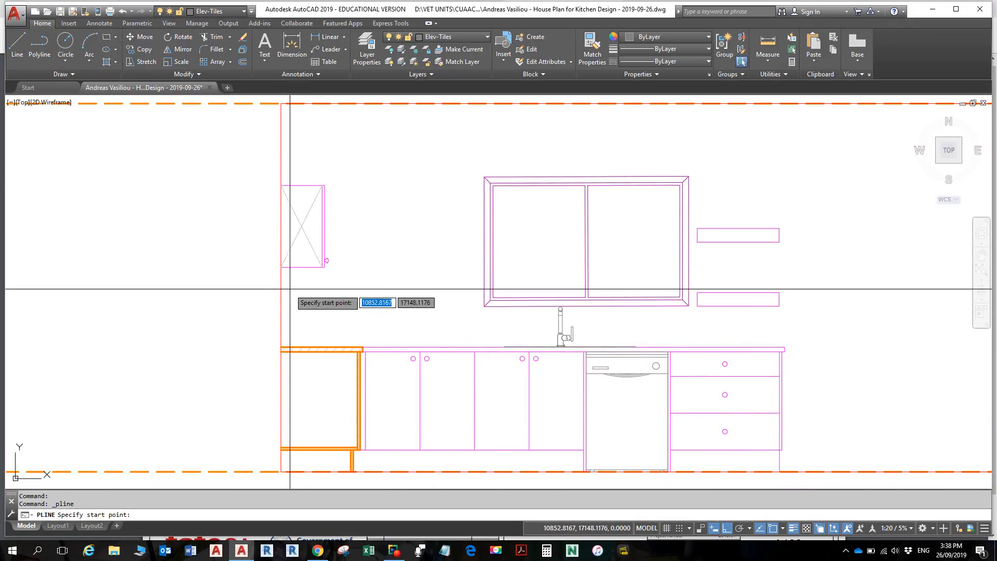
scroll(271, 244, "up", 4)
left_click(270, 232)
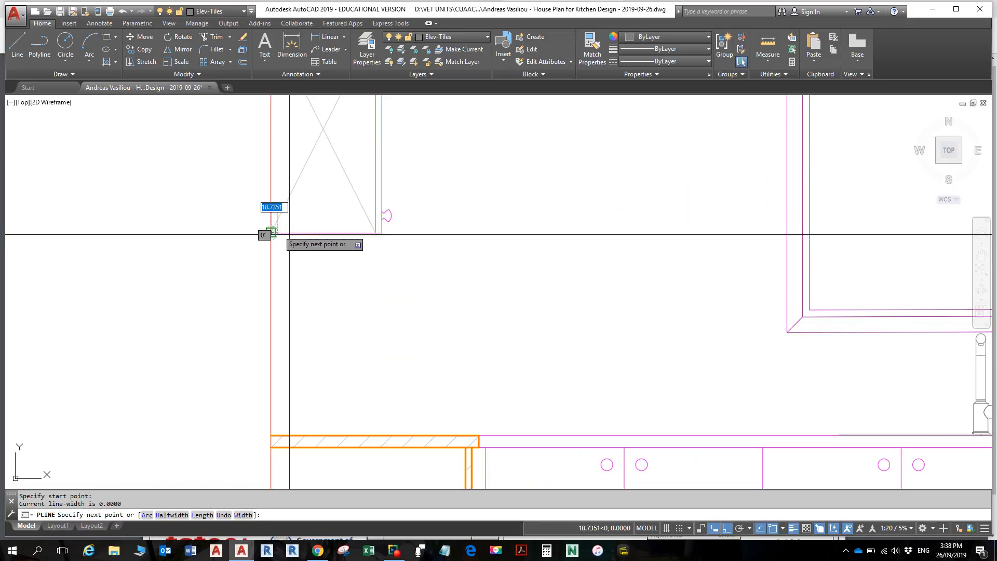
left_click(786, 233)
- Try to continue the tile polyline down to the window's lower-left corner, inspect the corner's alignment and undo that segment
left_click(786, 332)
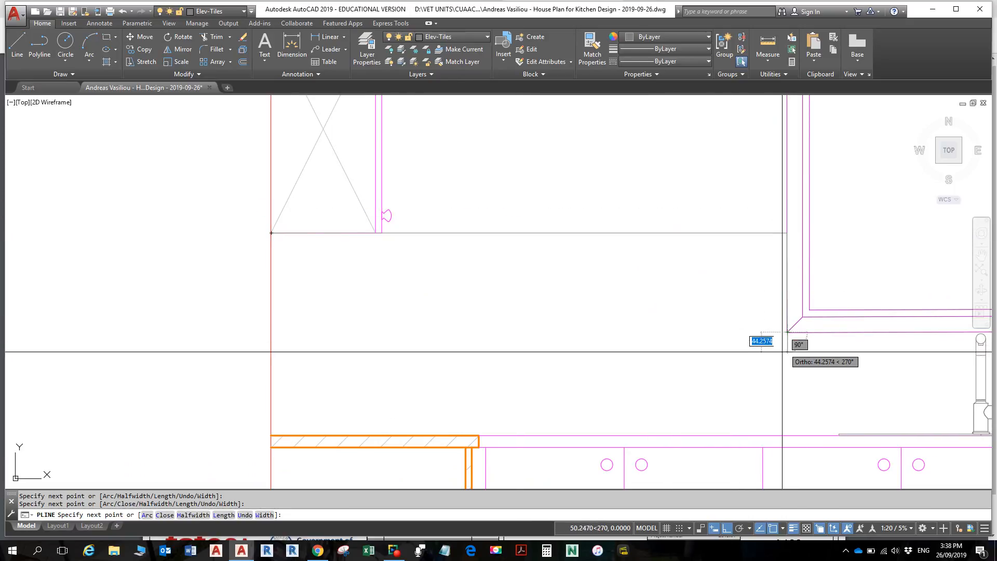
scroll(799, 351, "down", 2)
middle_click_drag(805, 352, 672, 341)
scroll(675, 323, "up", 6)
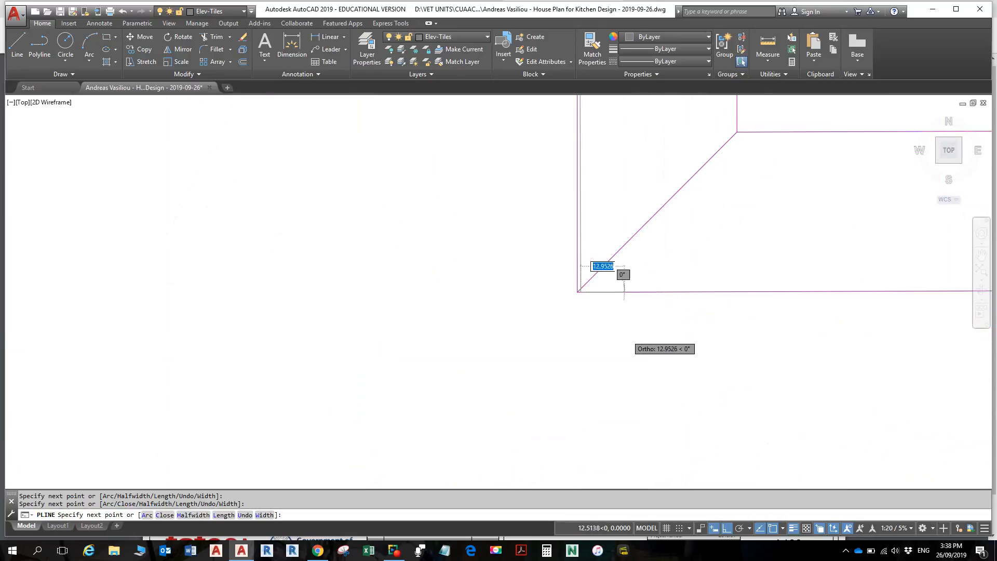
scroll(545, 275, "up", 4)
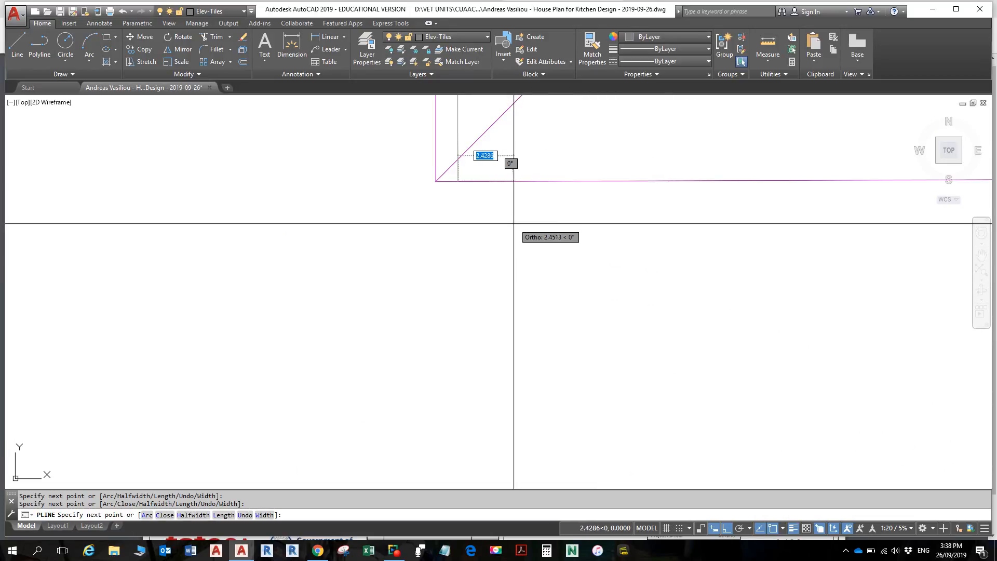
left_click(249, 515)
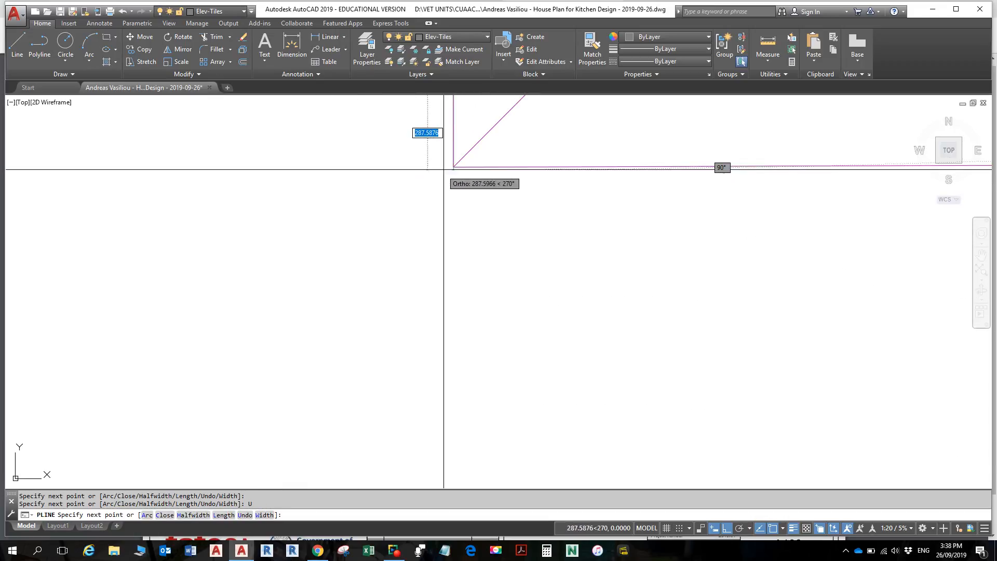
- Continue the tile polyline vertically down to the window's lower-left corner
scroll(397, 181, "down", 5)
left_click(407, 171)
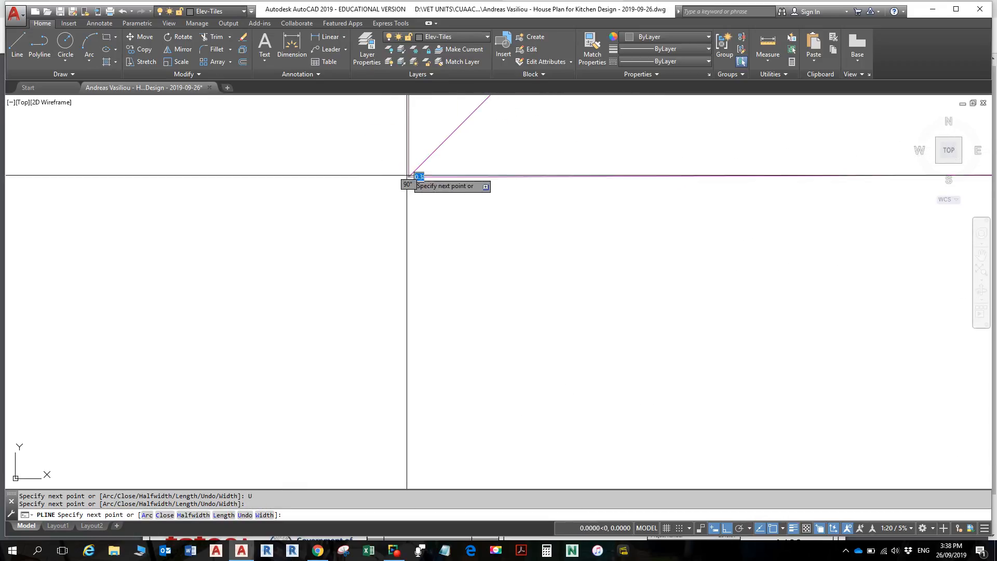
scroll(643, 213, "up", 6)
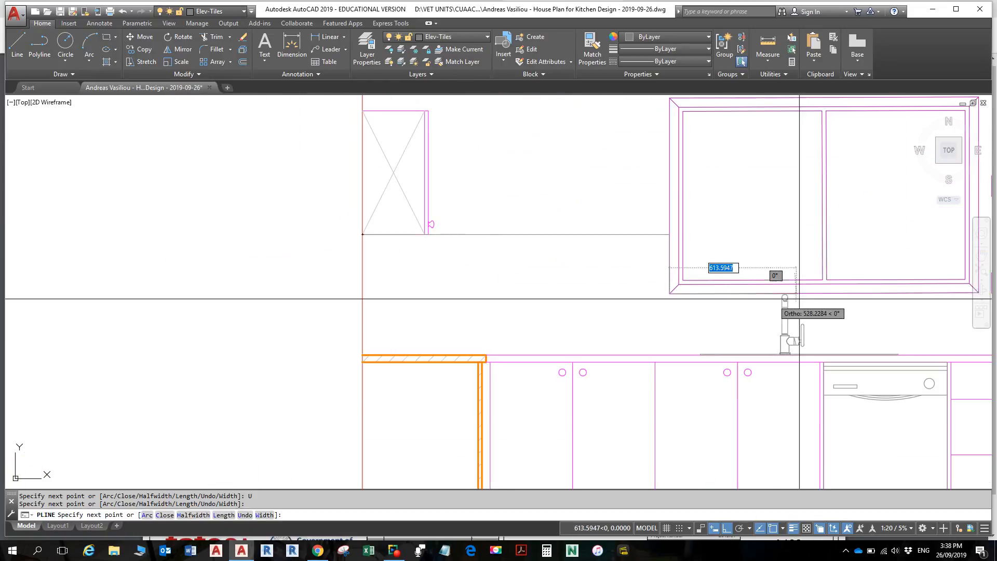
- Compare the polyline's horizontal preview with the window's bottom edge and the lower shelf, then end the polyline
scroll(630, 279, "up", 8)
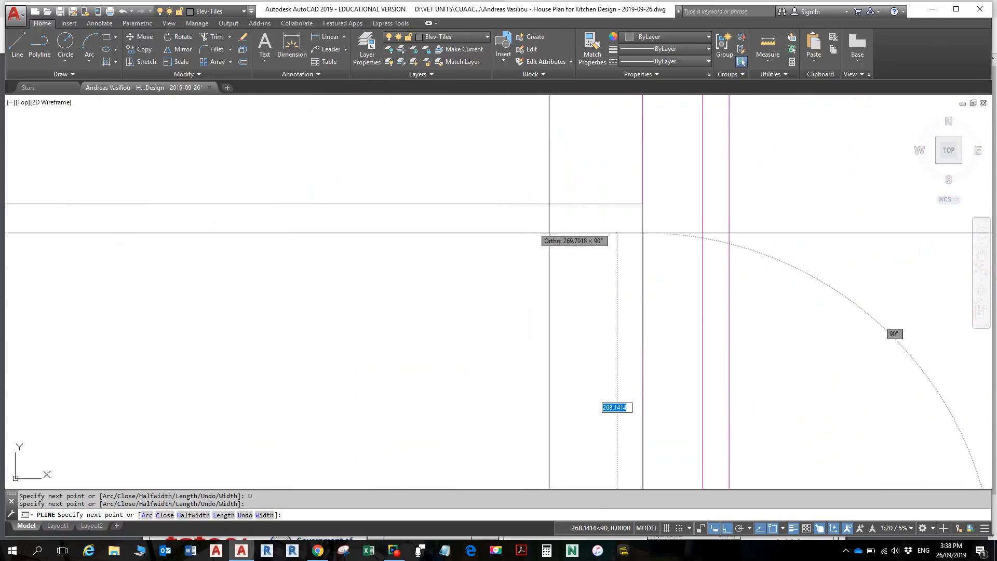
scroll(549, 232, "down", 5)
scroll(571, 244, "up", 6)
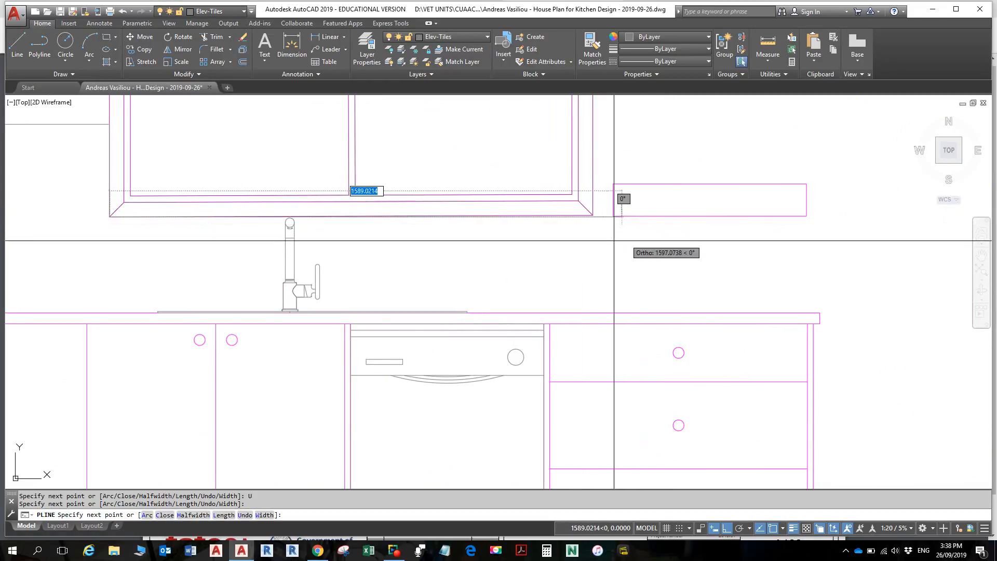
scroll(592, 218, "up", 4)
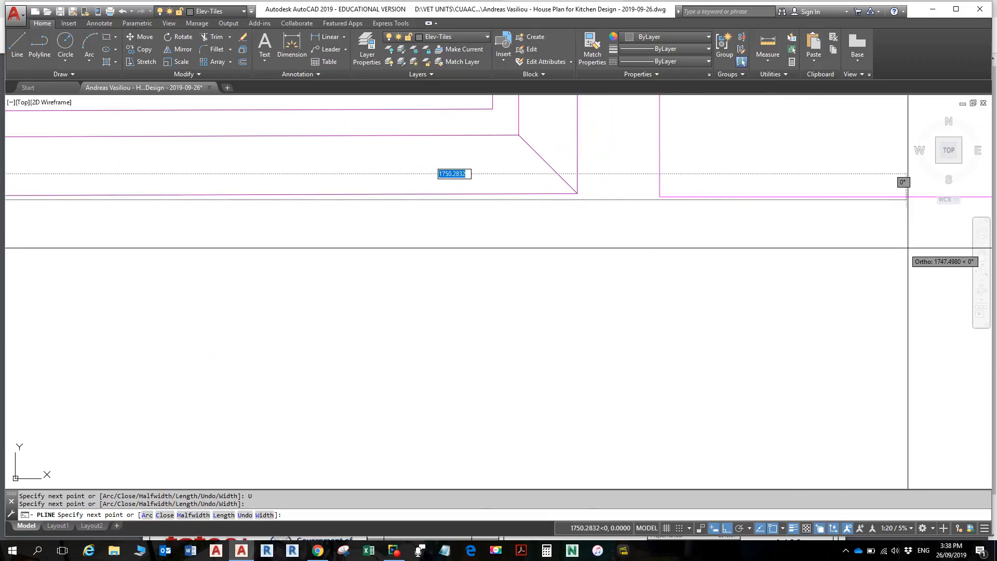
middle_click_drag(908, 248, 557, 258)
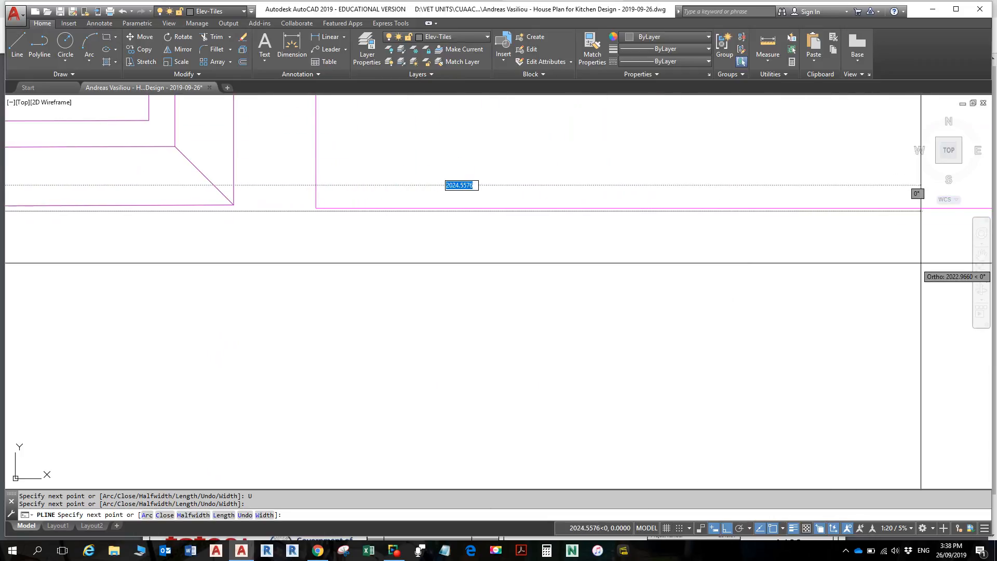
scroll(549, 249, "down", 3)
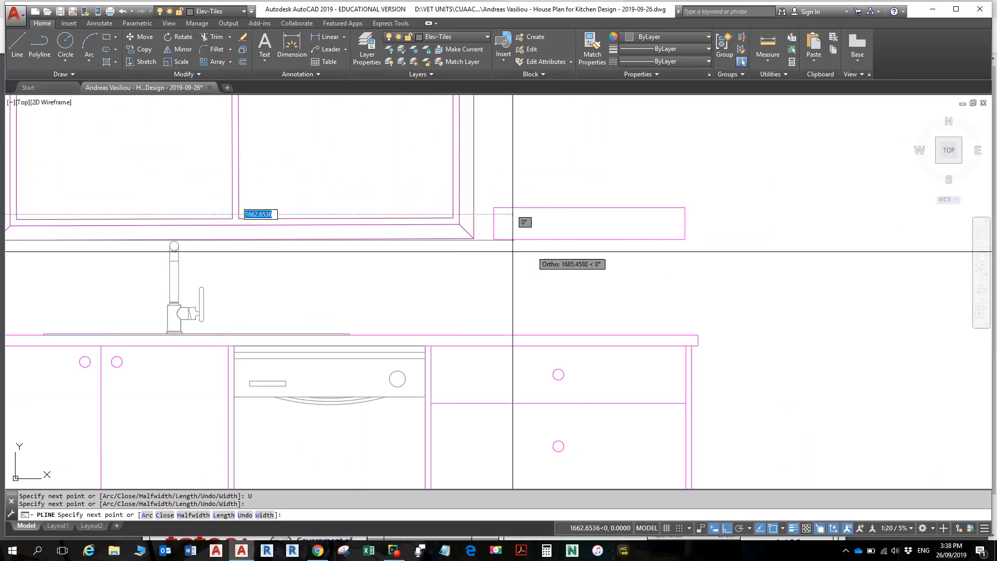
middle_click_drag(452, 259, 703, 273)
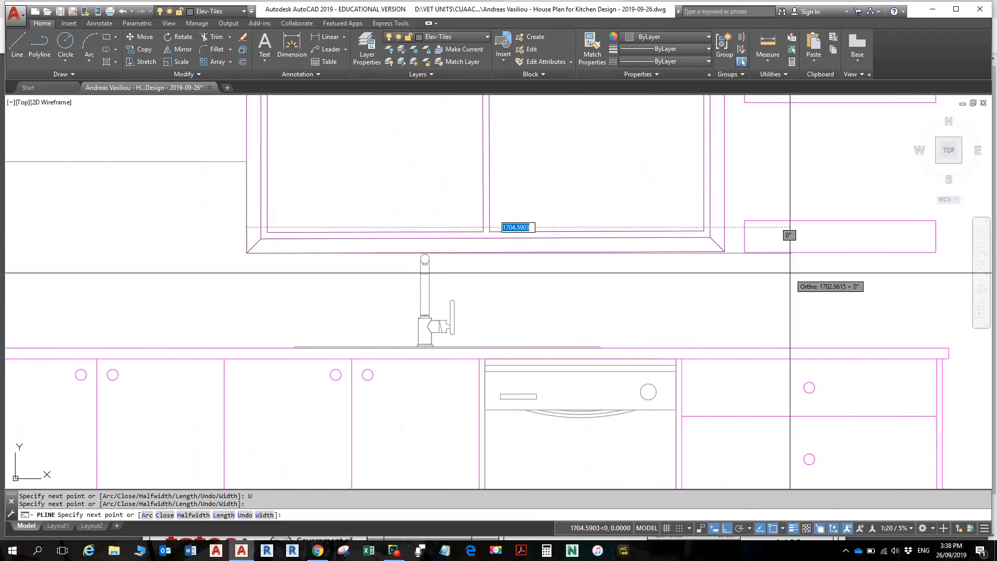
mouse_move(523, 260)
middle_mouse_down()
mouse_move(677, 287)
mouse_move(654, 387)
mouse_move(653, 375)
middle_mouse_up()
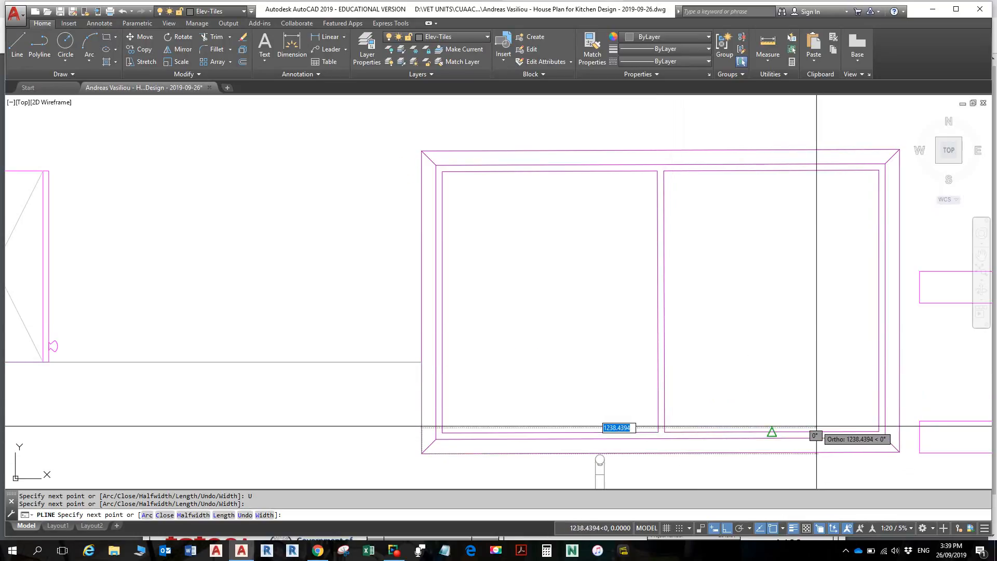
key("Escape")
key("Escape")
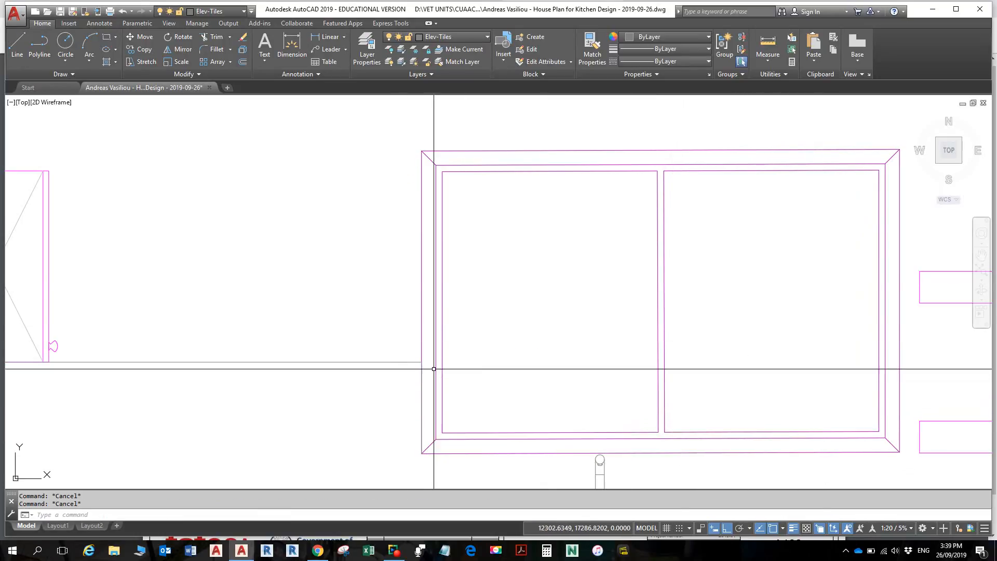
- Select the window block and examine whether its bottom edge runs level from corner to corner
left_click(434, 368)
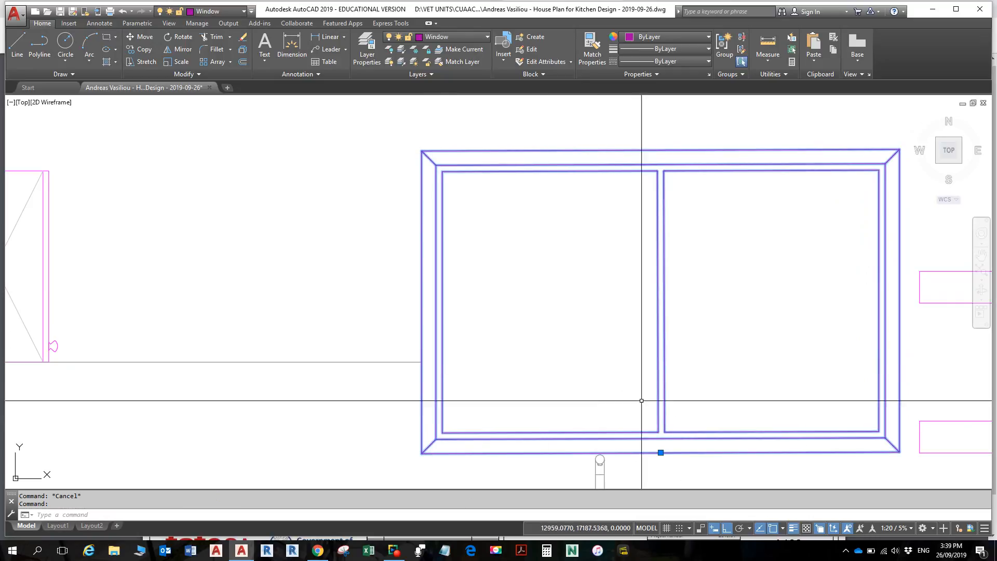
middle_click_drag(641, 400, 557, 338)
scroll(790, 383, "up", 3)
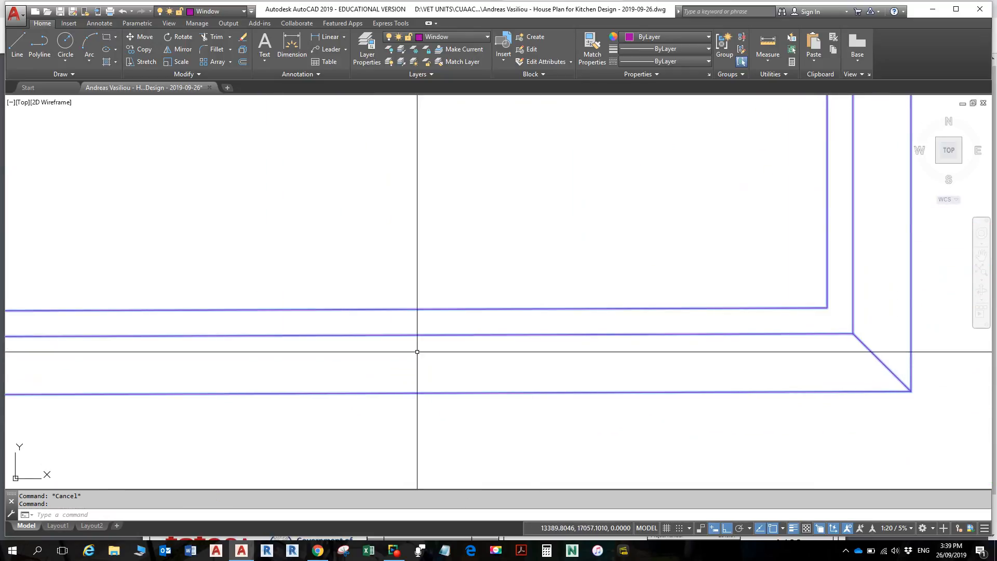
middle_click_drag(417, 352, 802, 345)
scroll(679, 348, "down", 4)
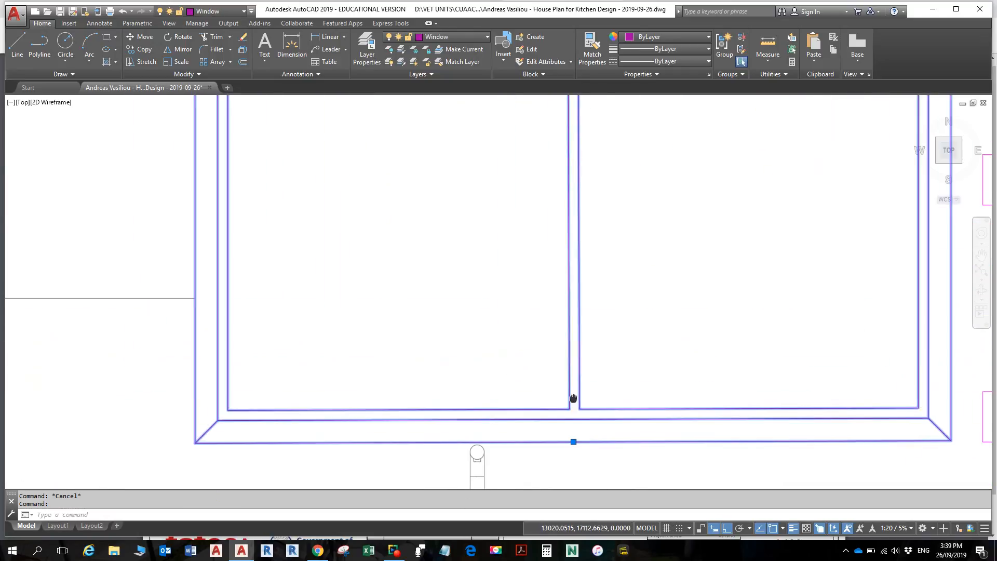
scroll(658, 324, "down", 4)
mouse_move(628, 280)
middle_mouse_down()
mouse_move(636, 313)
mouse_move(583, 297)
mouse_move(588, 221)
middle_mouse_up()
scroll(635, 313, "down", 2)
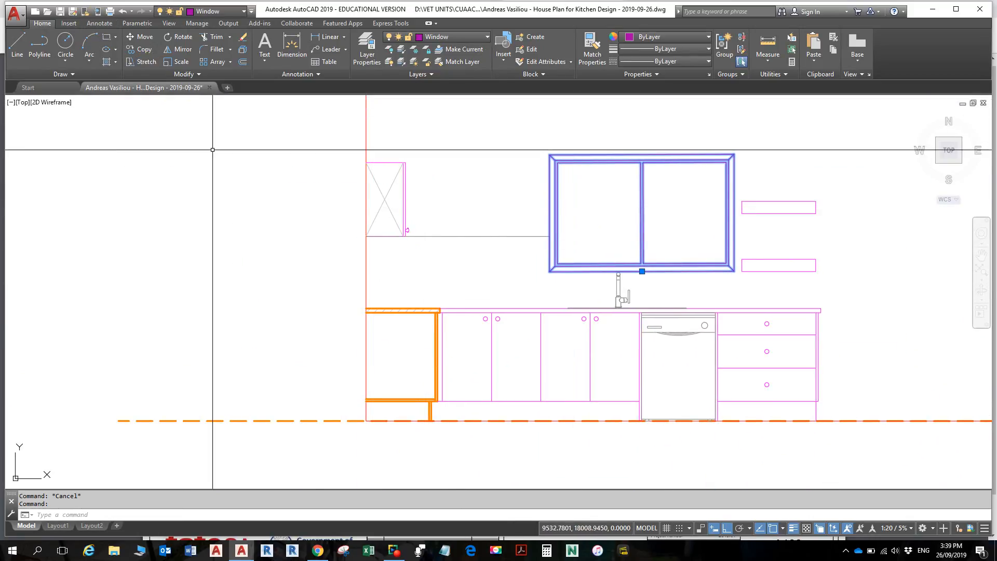
- Show the window block's properties, dock the Properties palette beside the drawing and deselect the block
key("ctrl+1")
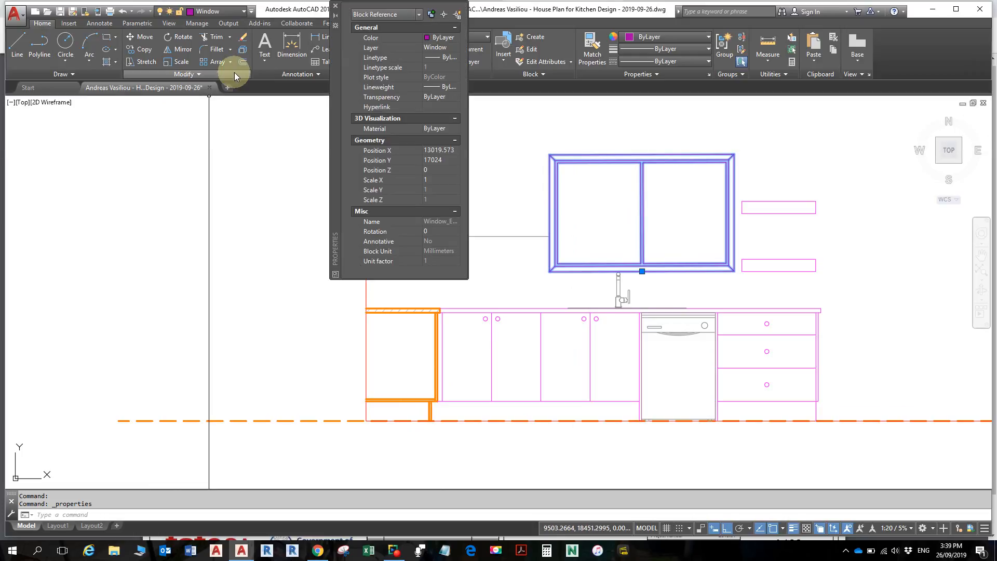
mouse_move(334, 70)
left_mouse_down()
mouse_move(313, 96)
mouse_move(1, 227)
left_mouse_up()
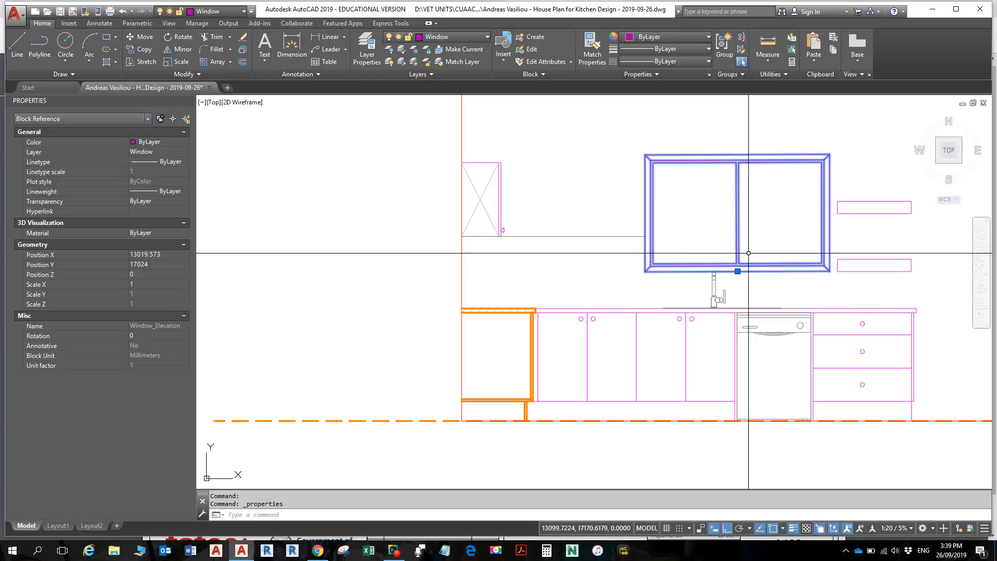
key("Escape")
- Draw a horizontal check line from the window's lower-left corner past the shelves and compare it with the lower-right corner
scroll(749, 254, "up", 4)
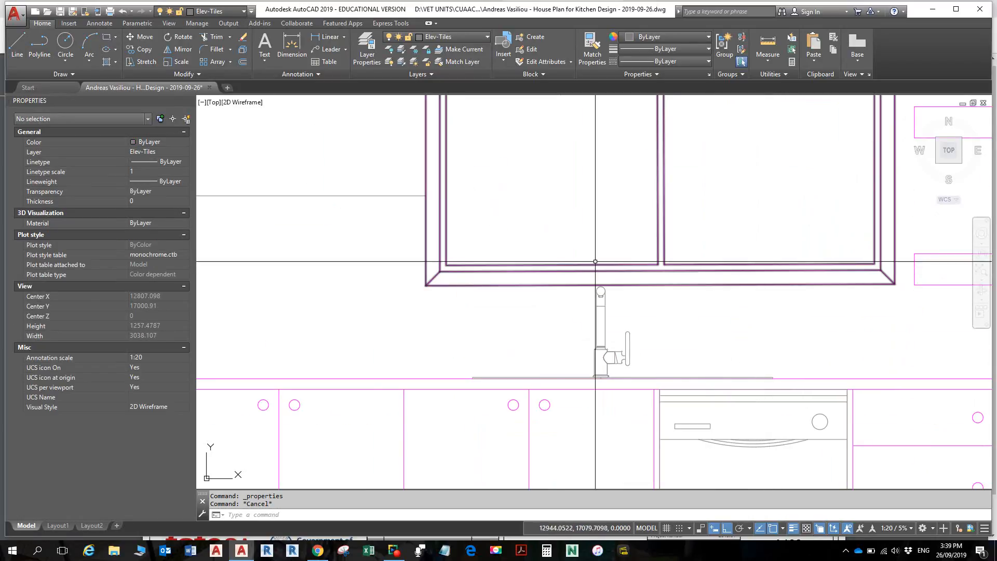
type("l")
key("Return")
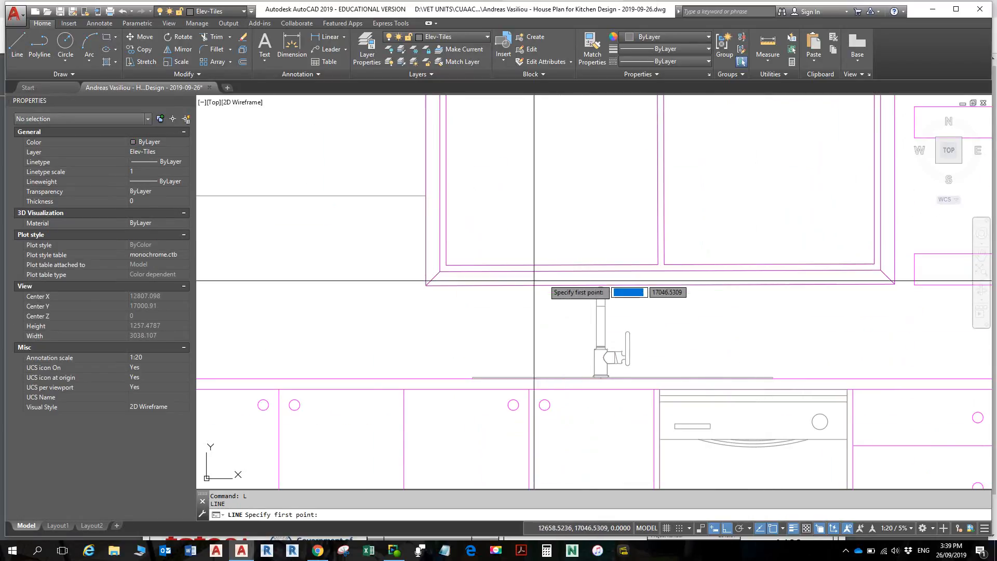
left_click(425, 285)
scroll(708, 285, "down", 5)
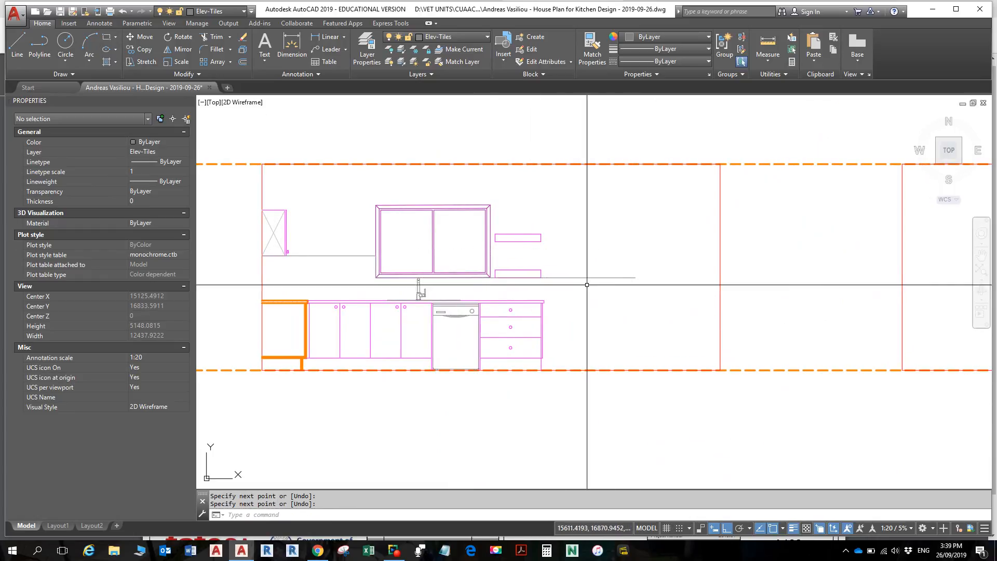
scroll(486, 278, "up", 6)
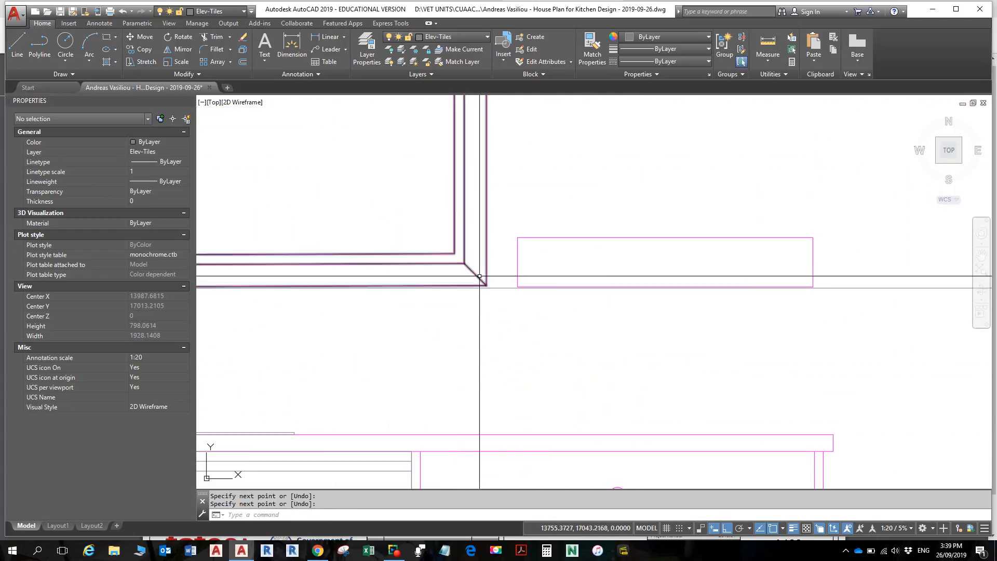
- Draw a horizontal check line from the window's upper-left corner past the upper shelf and compare it with the upper-right corner
scroll(479, 276, "down", 5)
scroll(578, 252, "up", 7)
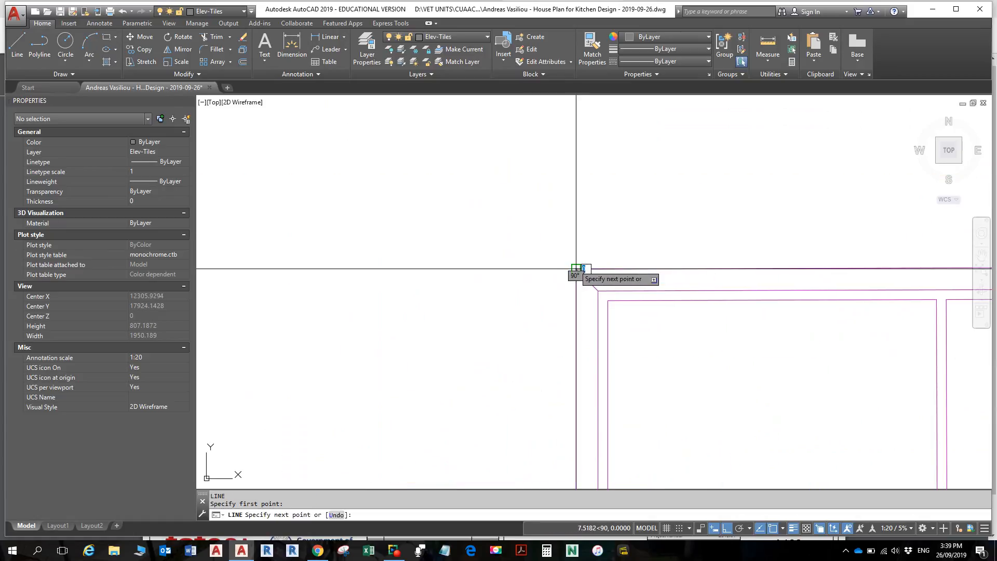
scroll(577, 268, "down", 5)
scroll(677, 278, "up", 6)
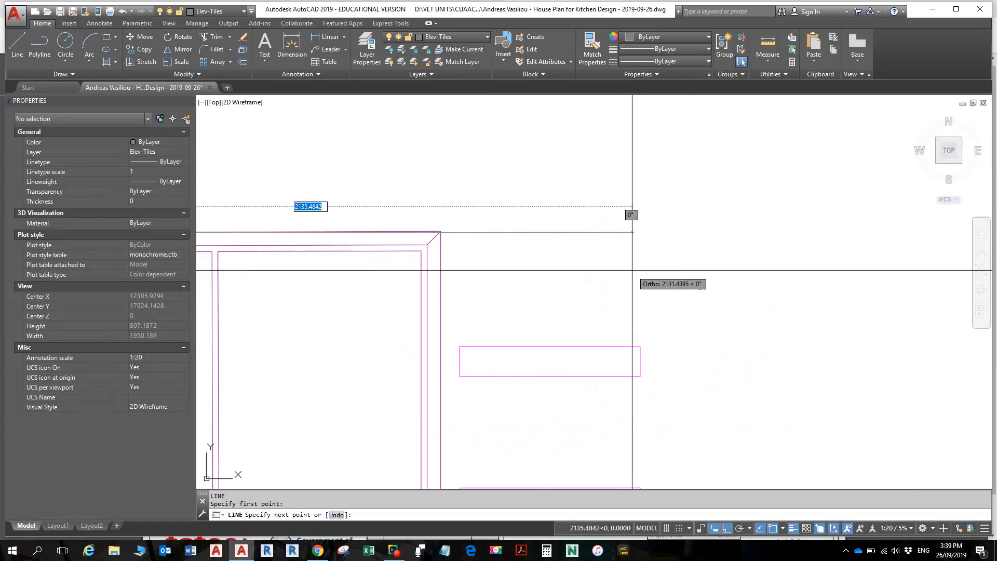
key("Return")
scroll(576, 258, "down", 5)
middle_click_drag(559, 260, 652, 261)
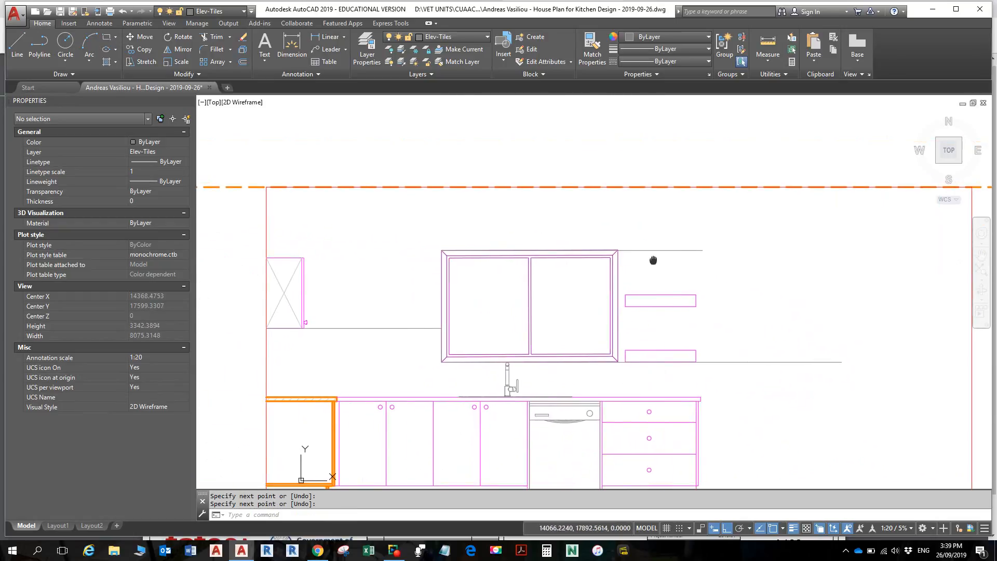
scroll(602, 249, "up", 5)
scroll(621, 253, "up", 6)
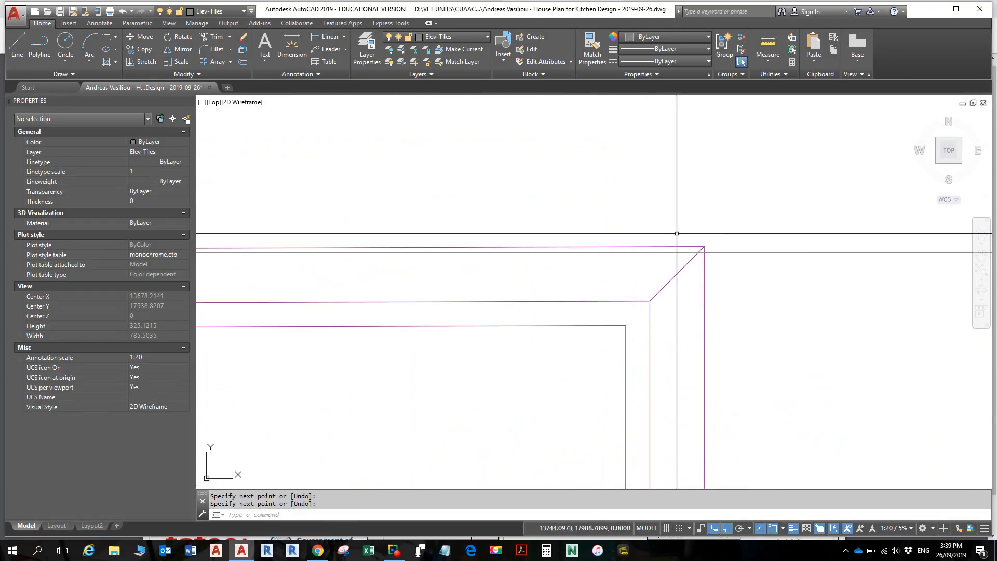
scroll(625, 256, "down", 6)
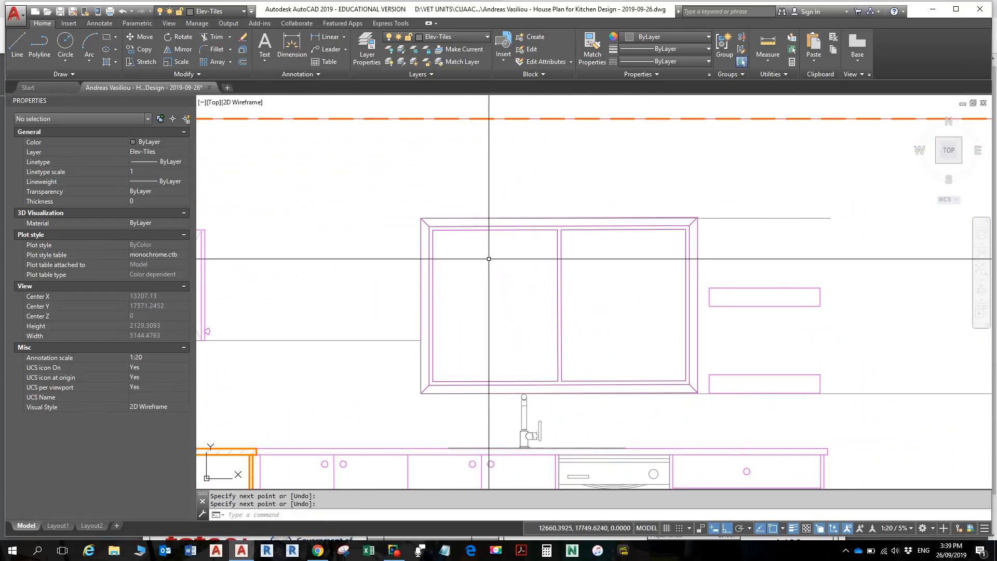
- Draw a vertical check line from the window's lower-left corner to above its top edge and compare it with the upper-left corner
middle_click_drag(487, 256, 564, 244)
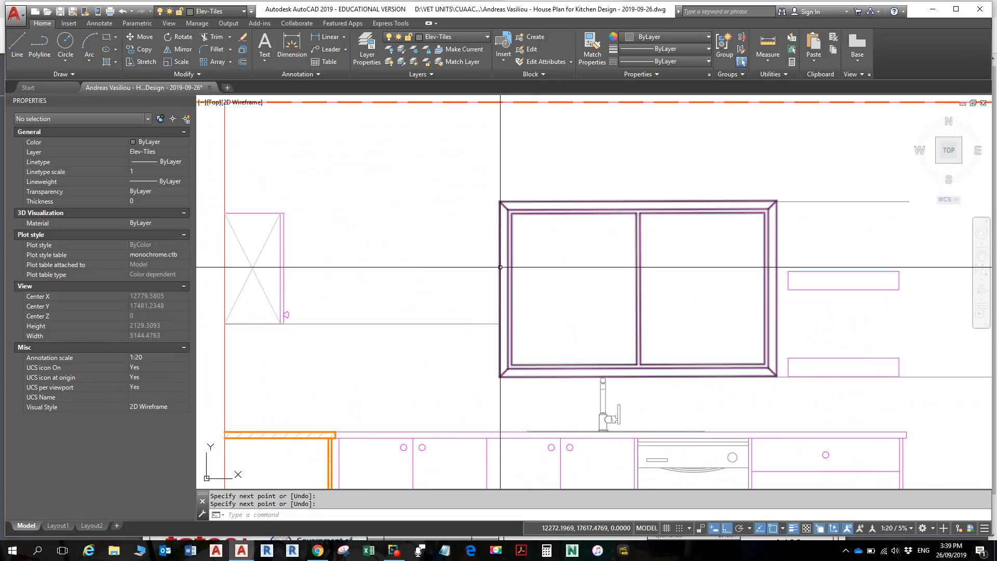
key("Return")
left_click(499, 376)
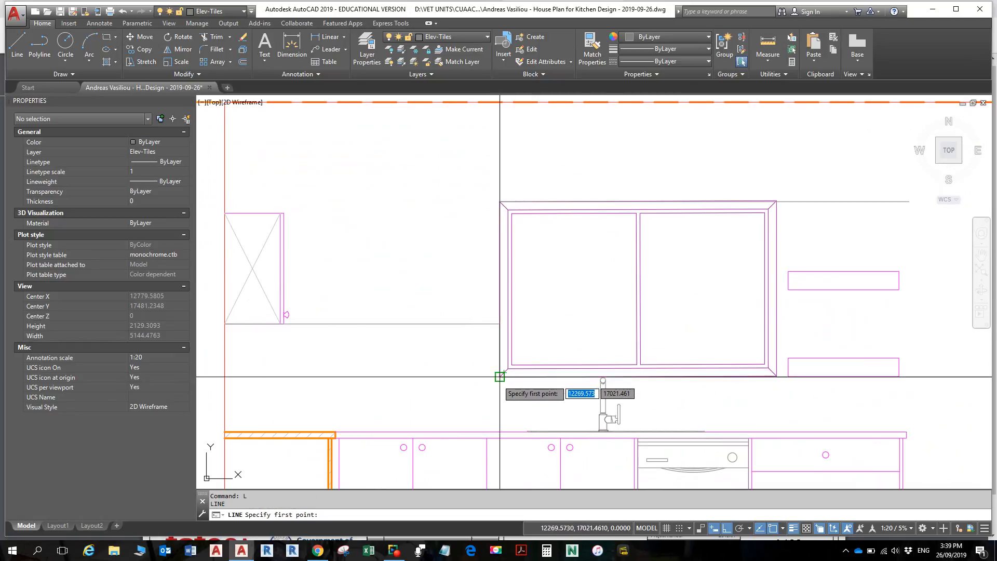
left_click(499, 168)
key("Return")
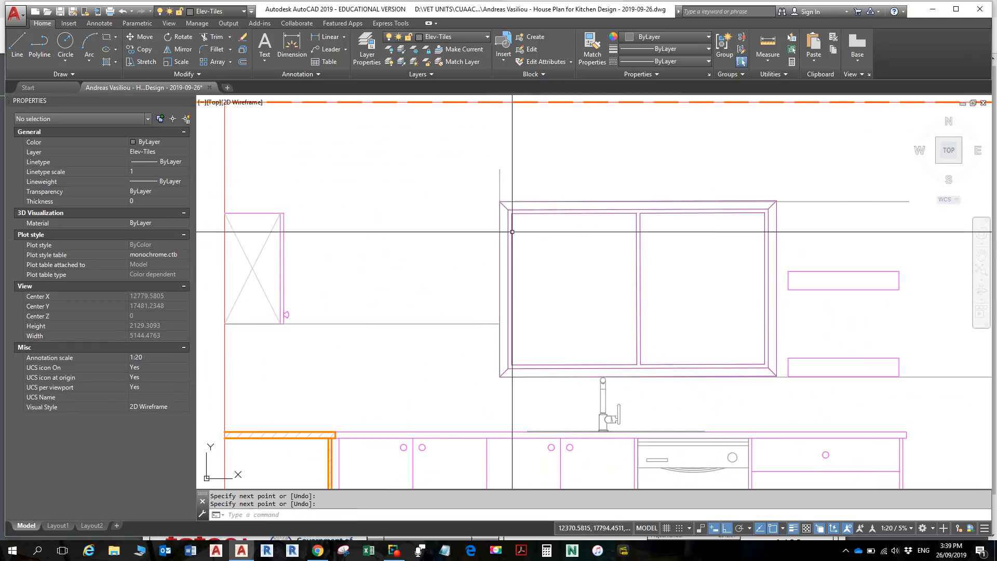
scroll(502, 212, "up", 6)
scroll(549, 151, "down", 6)
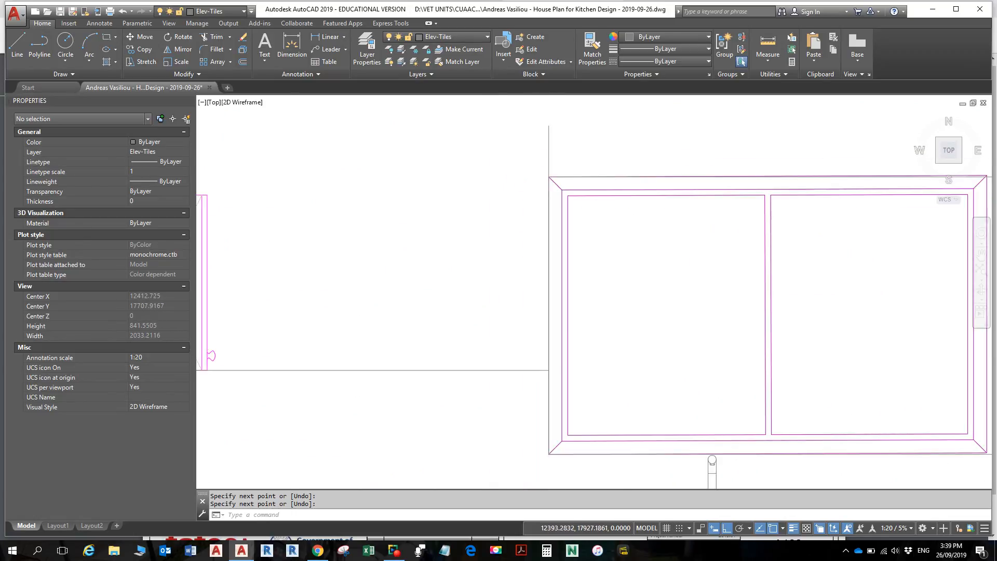
- Draw a horizontal check line from the window frame's inner lower-left corner to just past the lower shelf
middle_click_drag(652, 224, 502, 211)
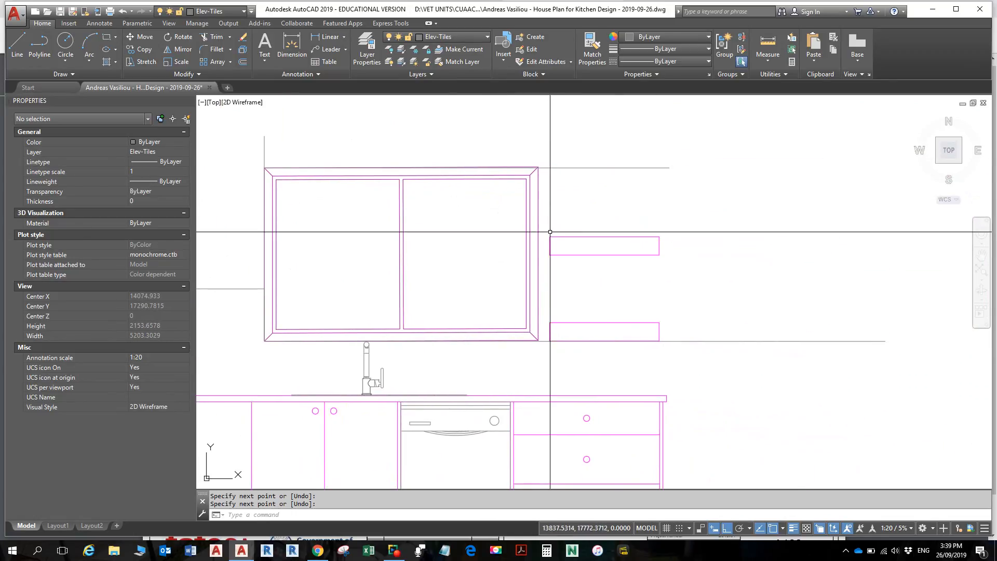
scroll(528, 344, "up", 4)
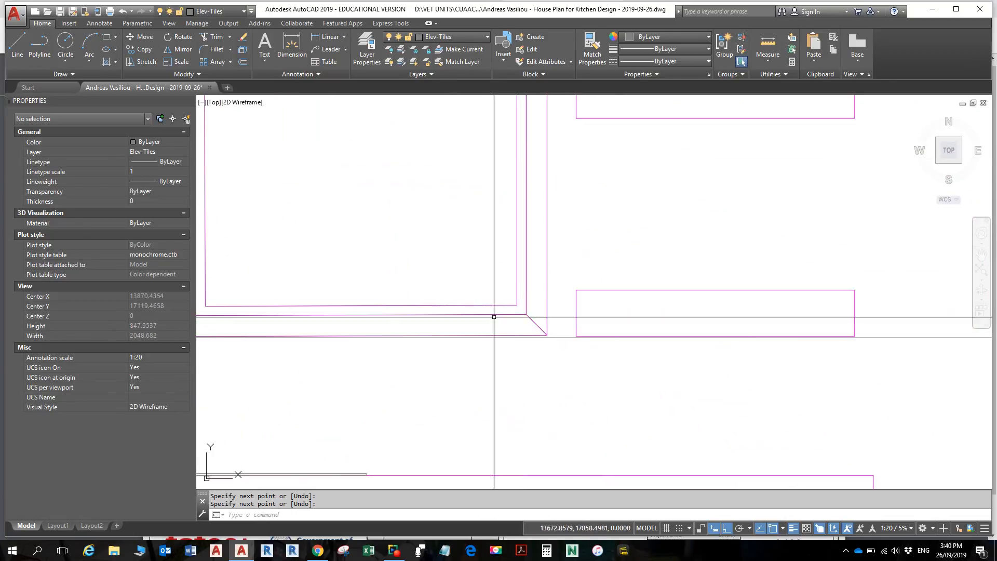
scroll(494, 316, "down", 4)
key("Escape")
type("l")
key("Return")
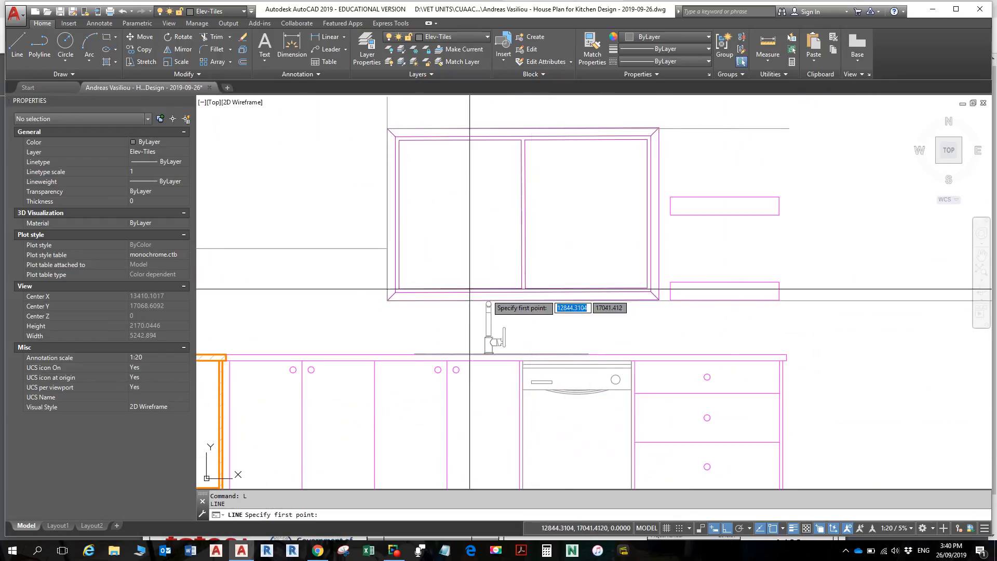
scroll(407, 308, "up", 4)
left_click(376, 268)
scroll(685, 281, "down", 4)
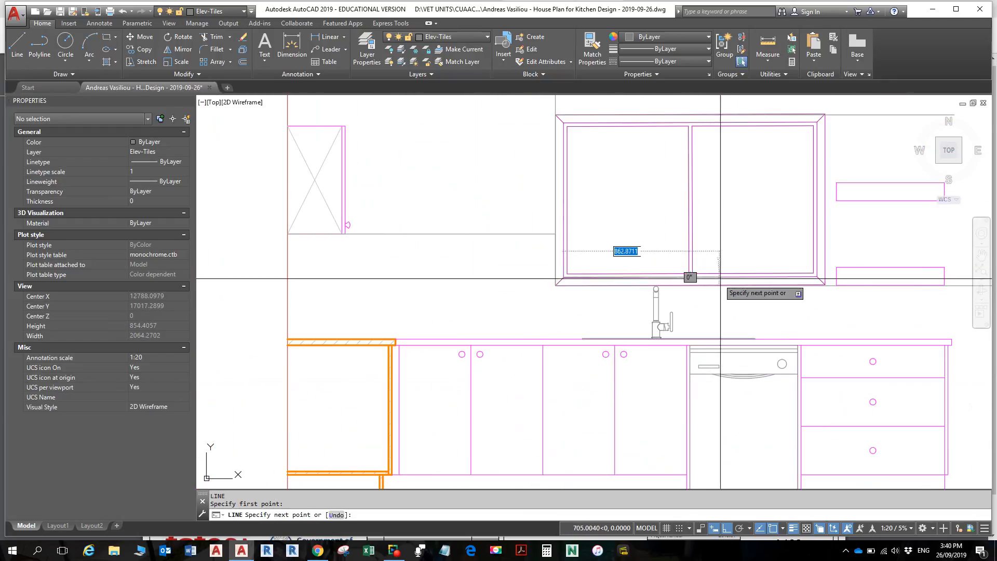
scroll(722, 279, "down", 2)
middle_click_drag(722, 279, 526, 278)
scroll(588, 279, "up", 6)
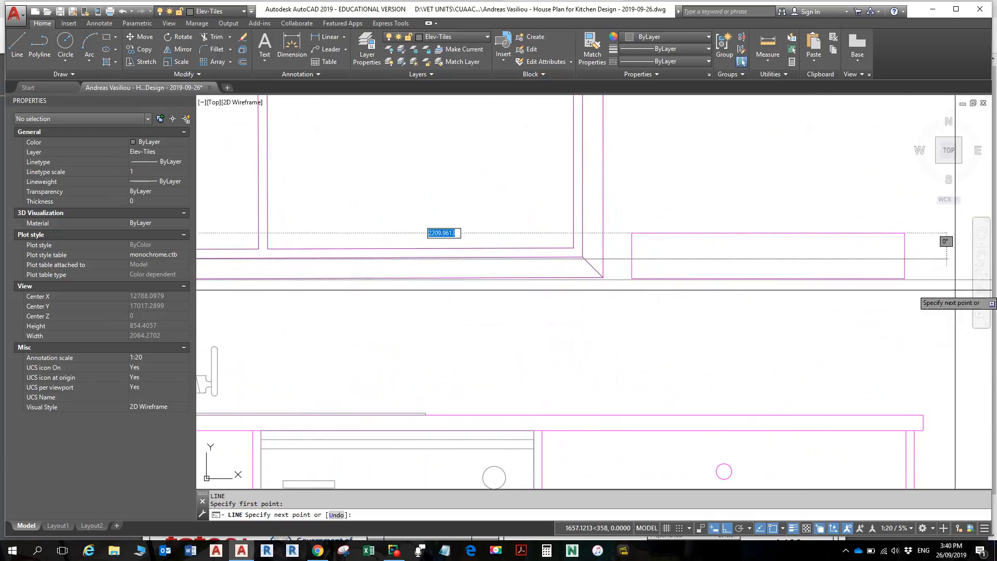
left_click(943, 268)
key("Return")
scroll(761, 289, "down", 6)
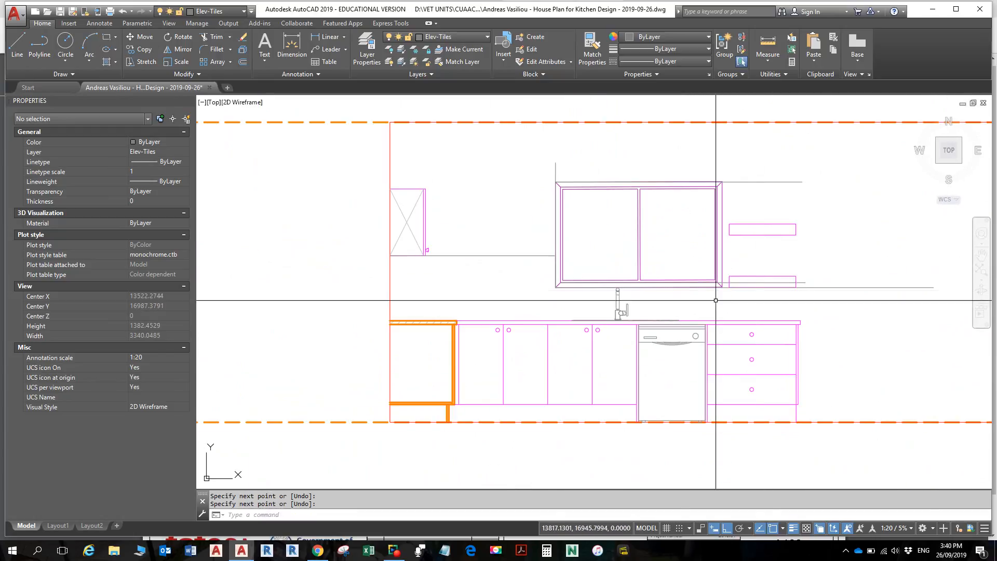
- Delete the vertical check line on the window's left edge and the three horizontal check lines along its upper and lower edges
middle_click_drag(696, 307, 711, 350)
scroll(737, 293, "up", 2)
scroll(737, 293, "up", 5)
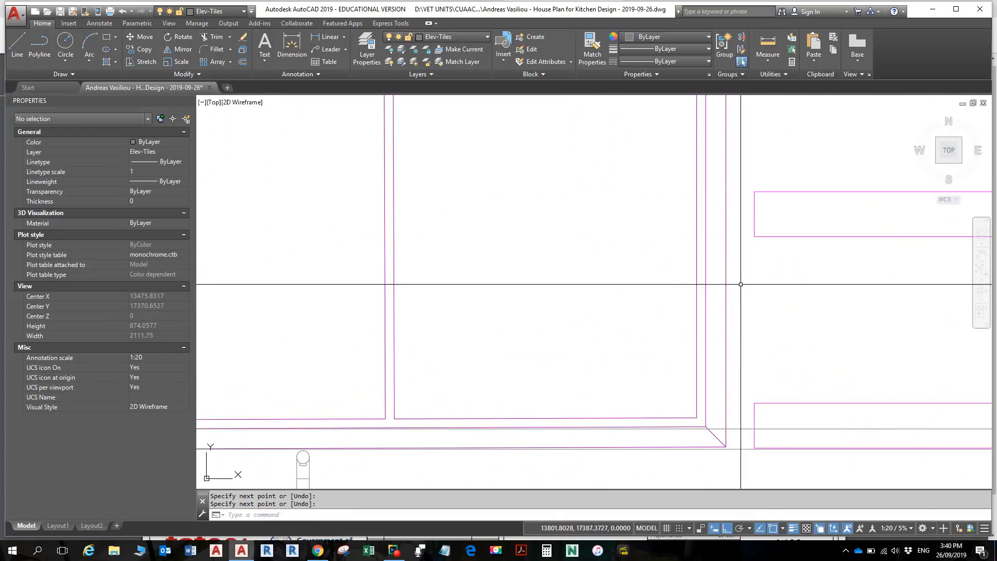
middle_click_drag(707, 275, 716, 307)
scroll(699, 258, "down", 4)
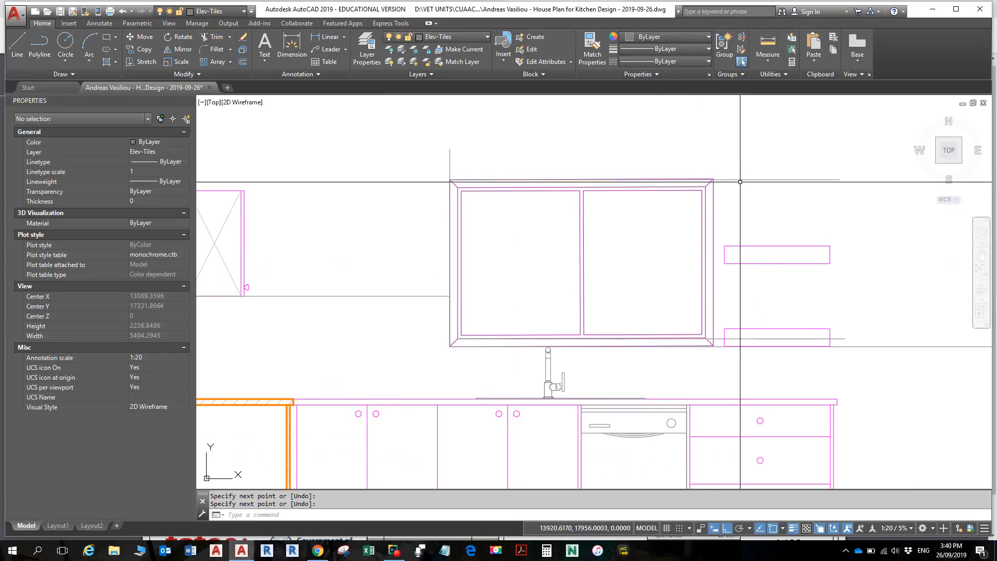
key("Escape")
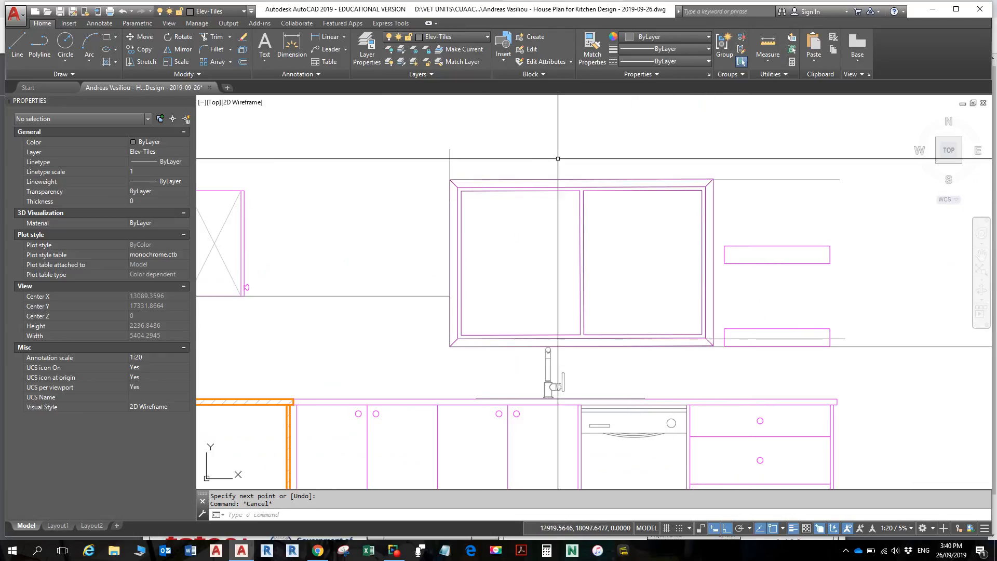
left_click(450, 164)
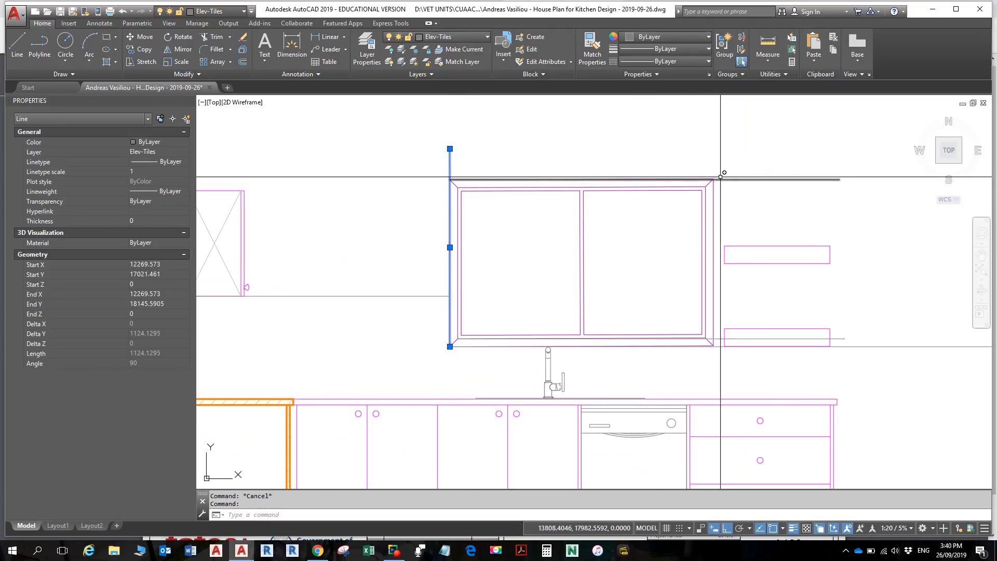
key("Delete")
left_click(719, 179)
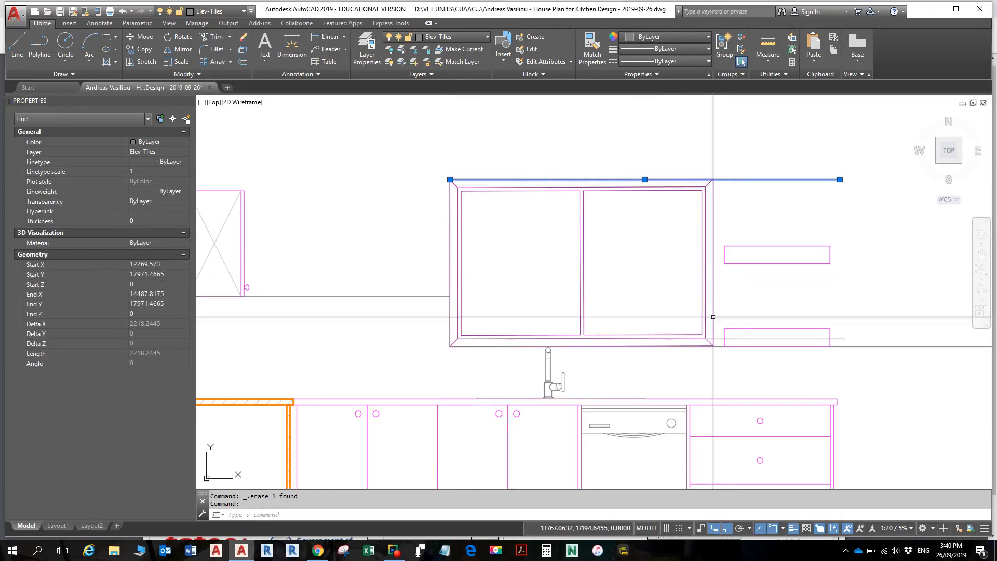
left_click(725, 338)
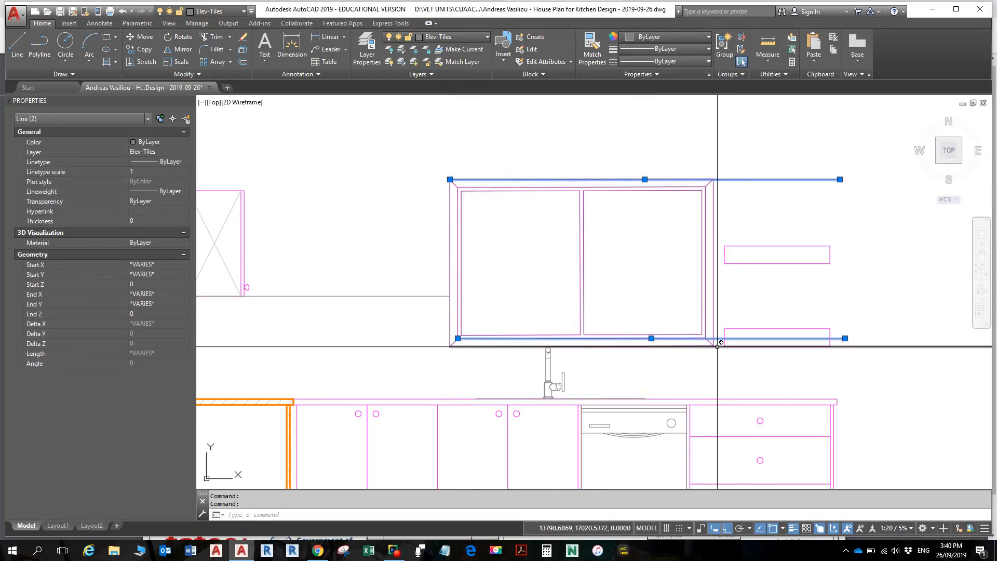
left_click(725, 346)
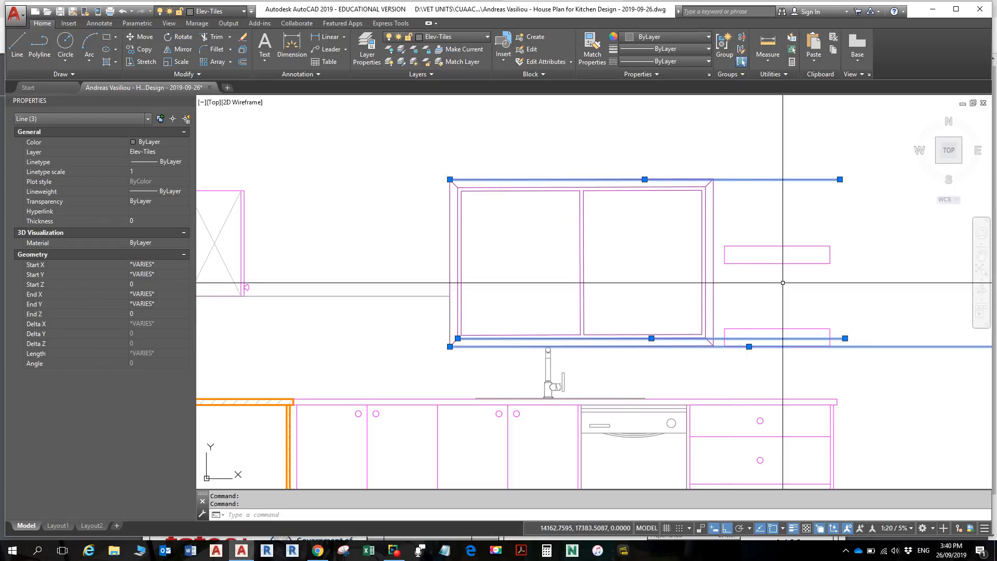
key("Delete")
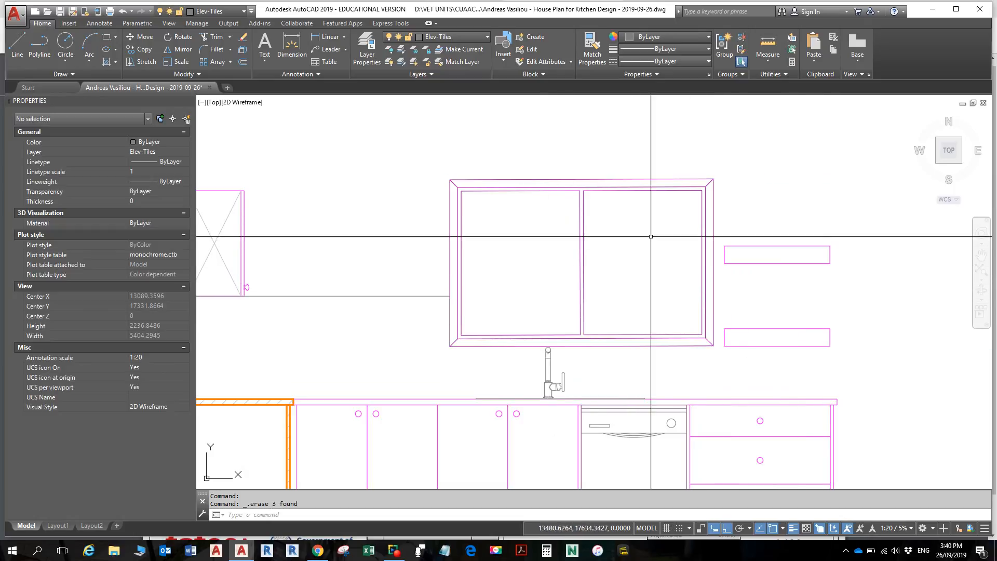
- Draw a splashback polyline from the window's lower-left corner along its bottom edge, past the lower-right corner to the lower shelf's left edge
left_click(447, 296)
scroll(525, 350, "up", 4)
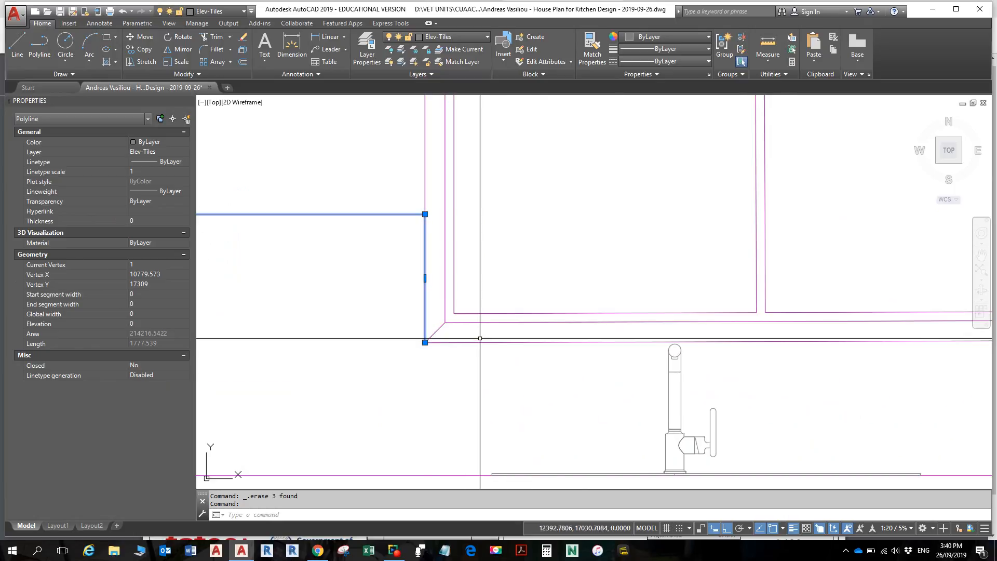
type("pl")
key("Return")
left_click(424, 342)
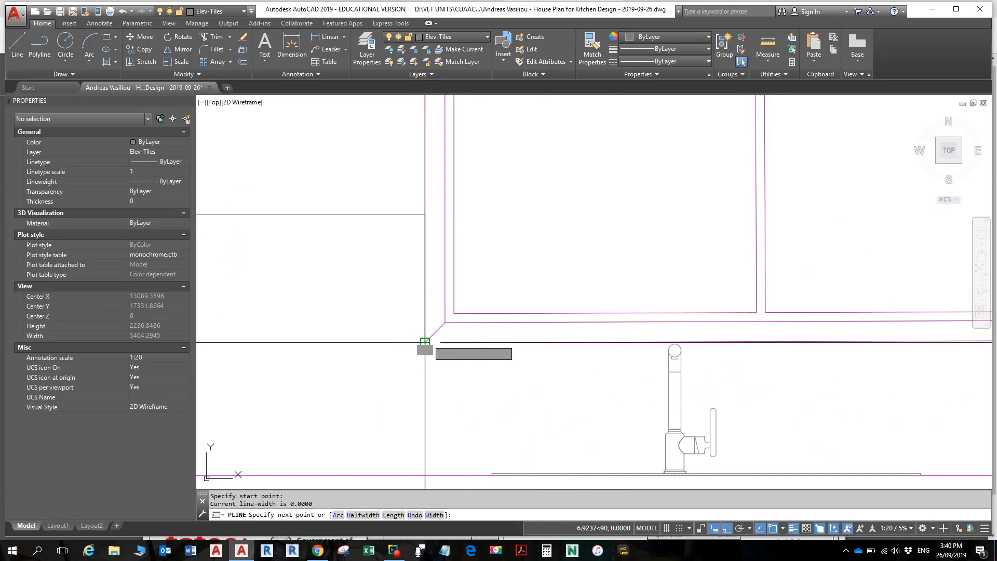
scroll(629, 323, "down", 5)
scroll(527, 322, "up", 6)
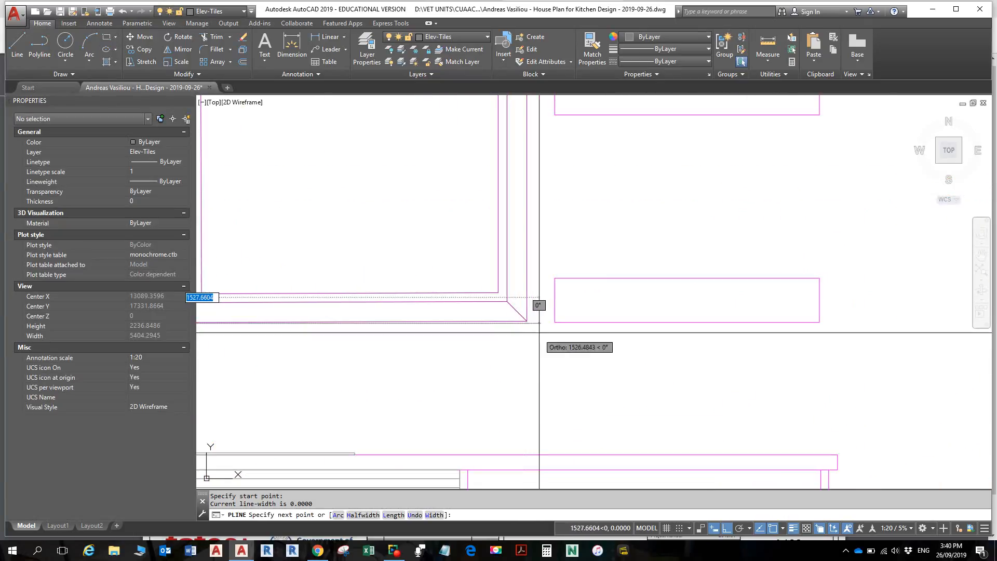
left_click(527, 321)
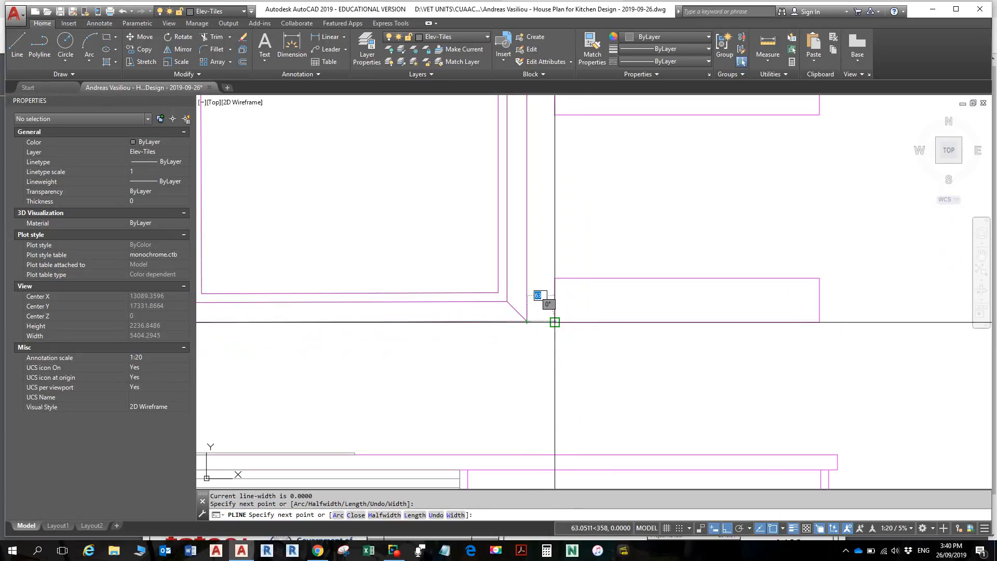
scroll(555, 322, "up", 5)
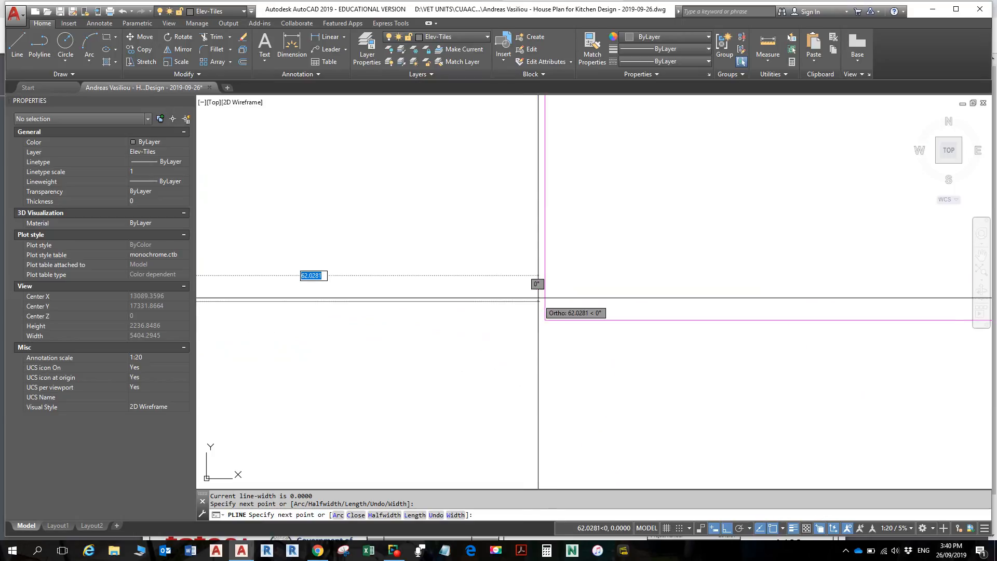
left_click(545, 301)
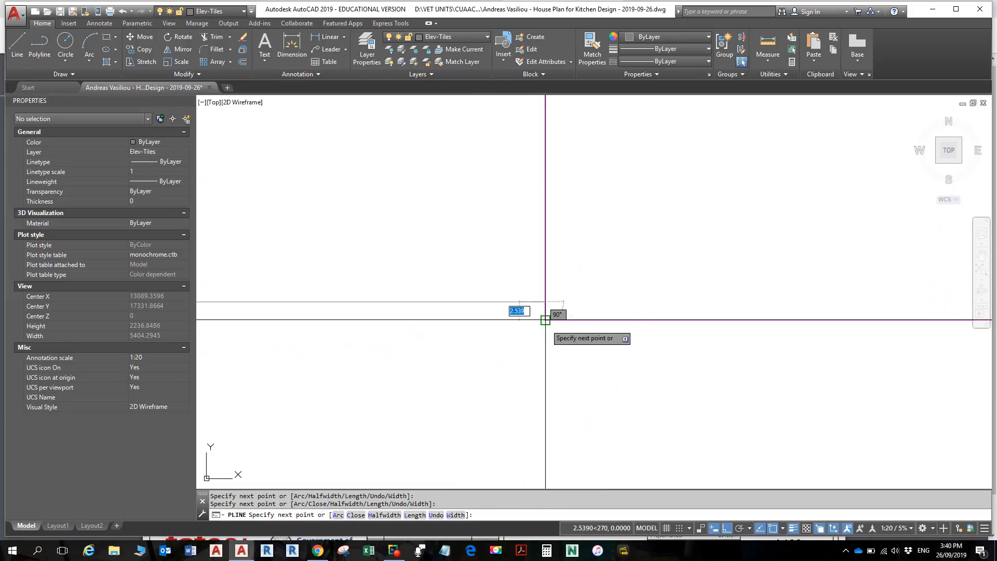
- Continue the splashback polyline along the lower shelf's underside to its lower-right corner, with the next segment heading down towards the benchtop
scroll(633, 347, "down", 5)
middle_click_drag(717, 341, 361, 341)
scroll(520, 351, "down", 5)
middle_click_drag(767, 355, 525, 358)
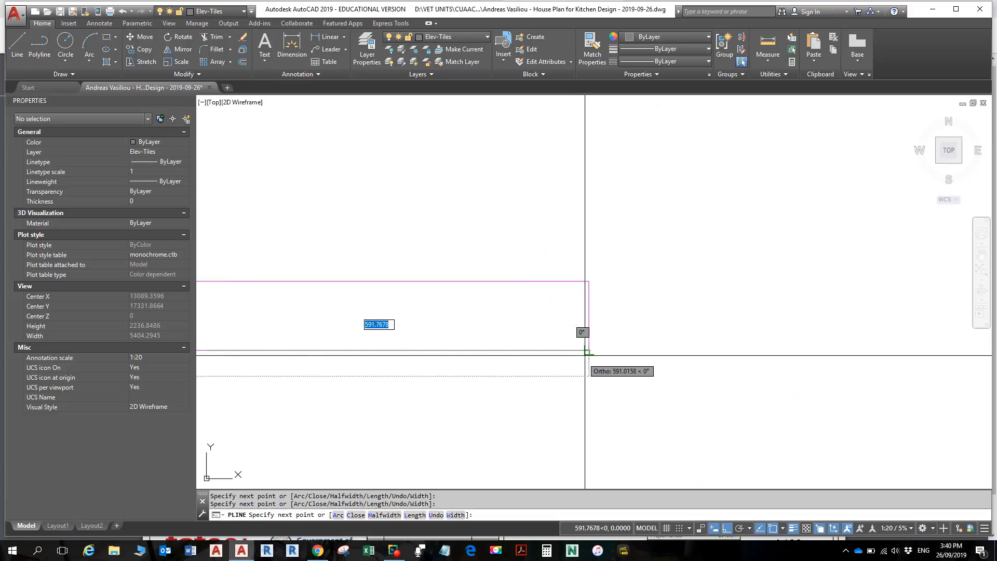
scroll(589, 350, "up", 4)
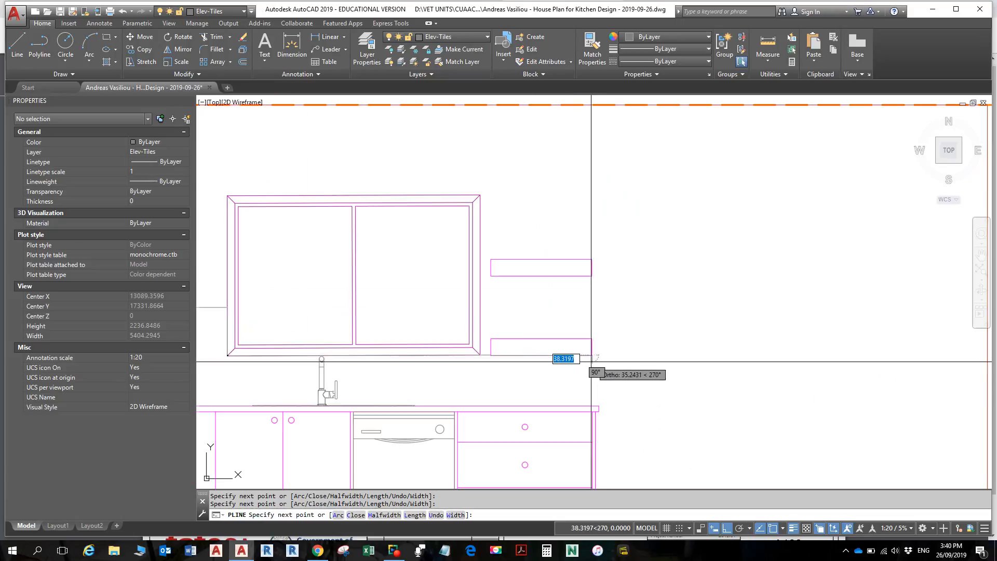
middle_click_drag(588, 352, 594, 232)
scroll(597, 269, "up", 8)
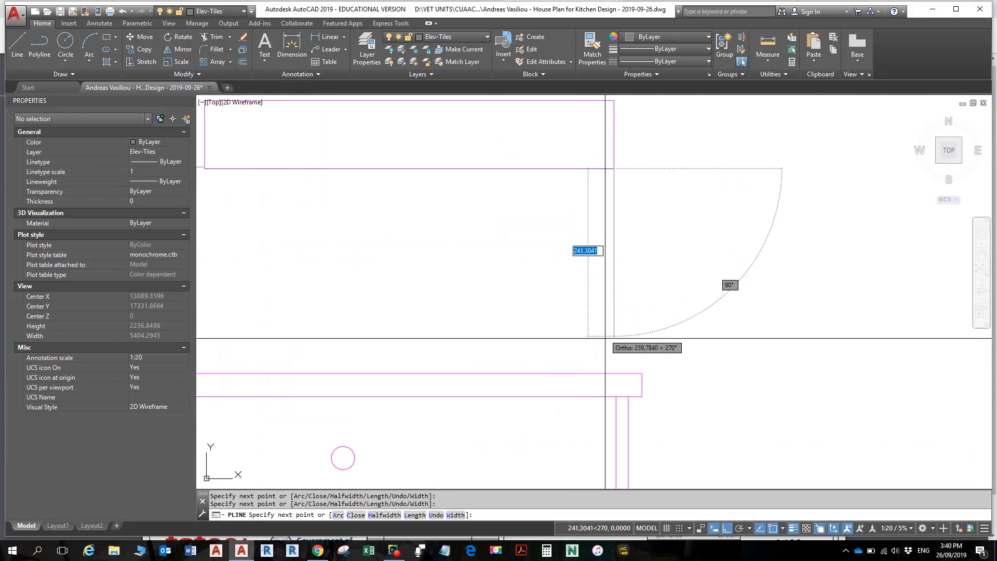
- Switch to the browser and examine the Elevation 1 PDF for where the tiled splashback ends beside the fridge
key("alt+Tab")
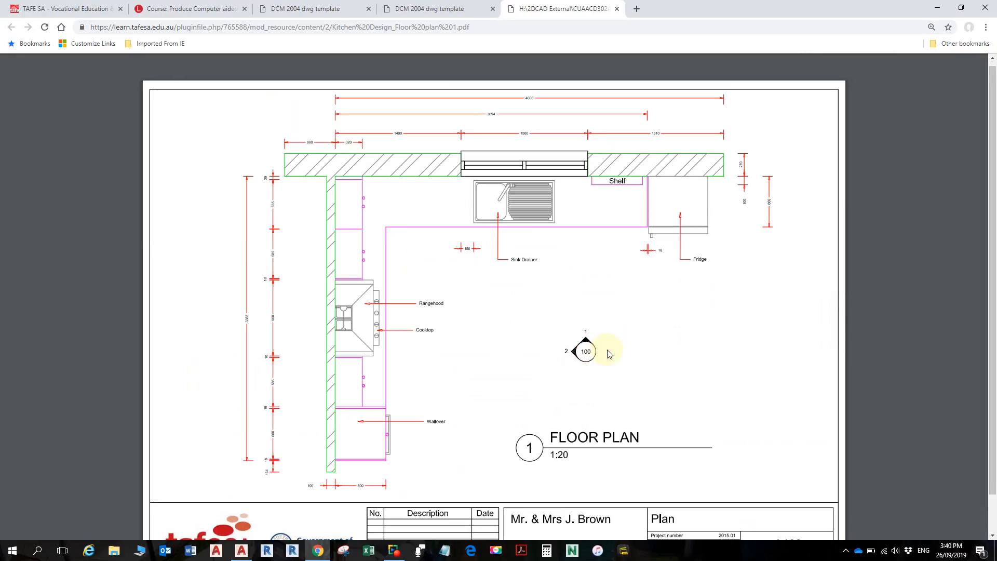
left_click(470, 10)
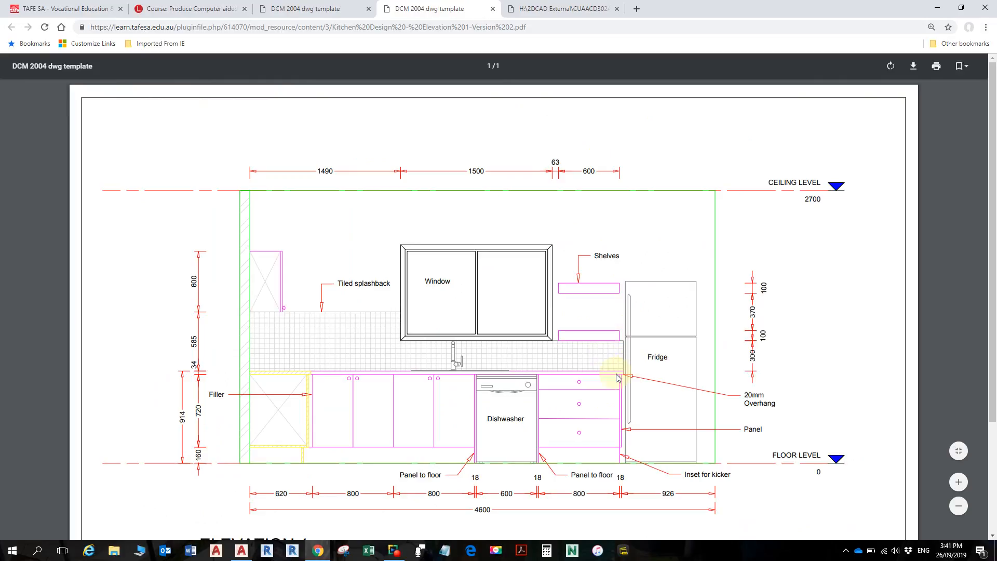
- In AutoCAD, undo the last polyline point, continue the splashback outline perpendicular to the benchtop's end, bring it down to the benchtop corner, and finish
key("alt+Tab")
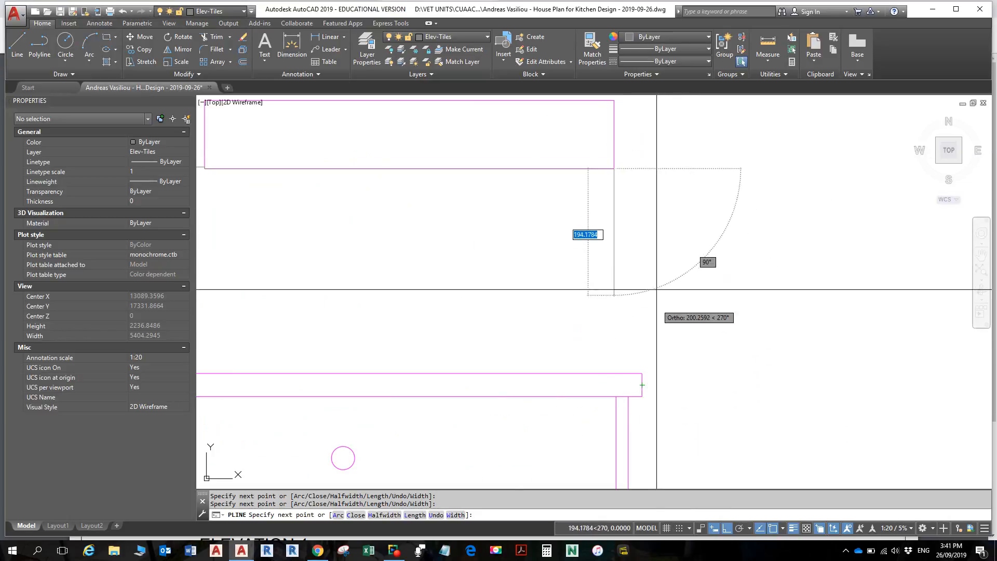
type("u")
key("Return")
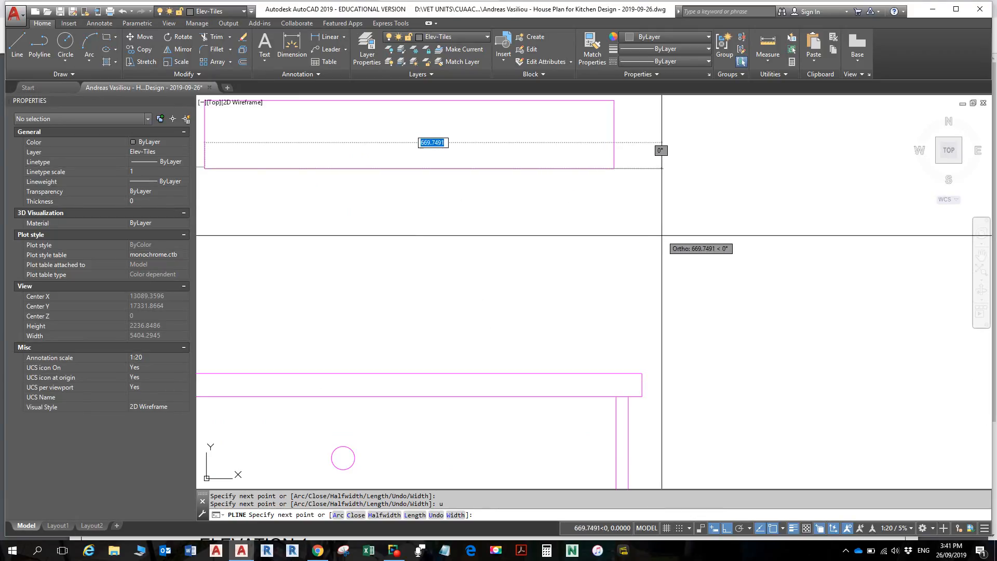
right_click(661, 239, "shift")
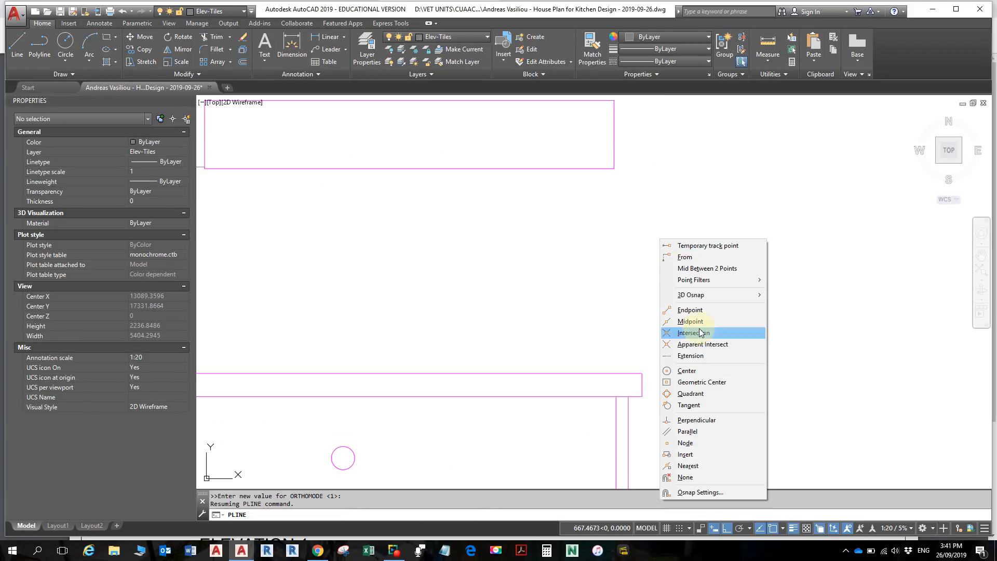
left_click(707, 421)
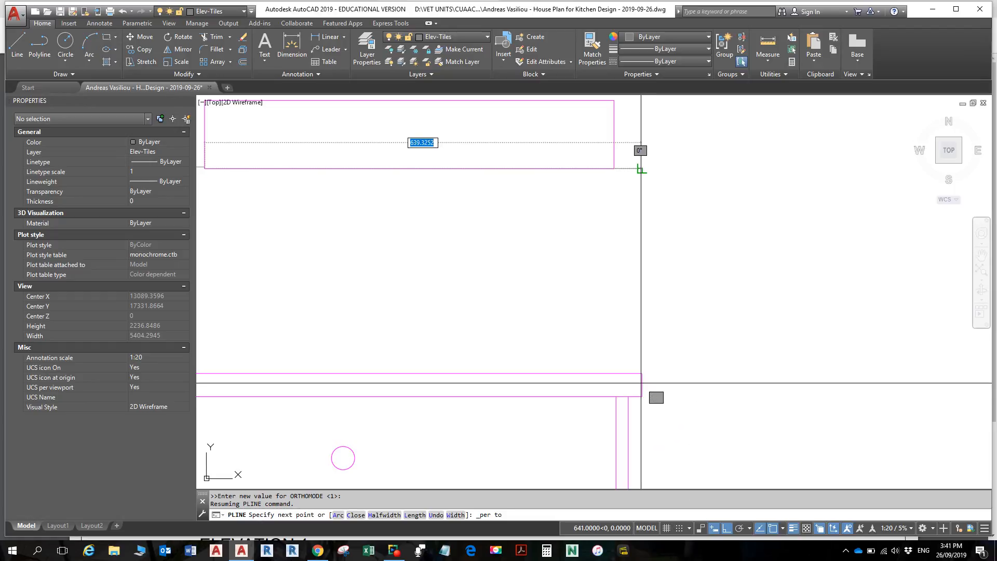
left_click(642, 169)
key("Escape")
key("Escape")
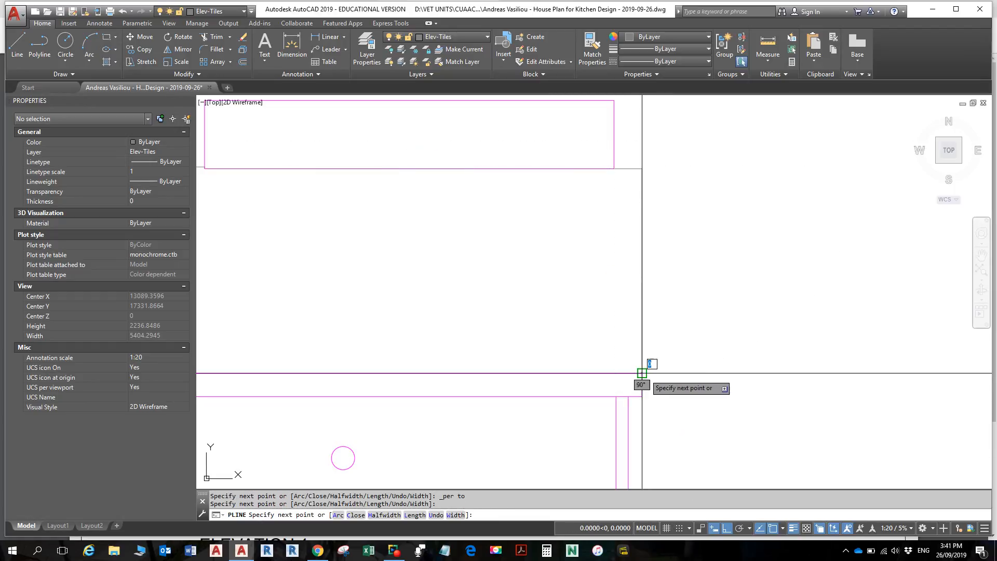
- Compare the splashback outline with the tiled splashback around the window in the kitchen elevation PDF in Chrome
scroll(654, 344, "up", 6)
scroll(653, 343, "down", 8)
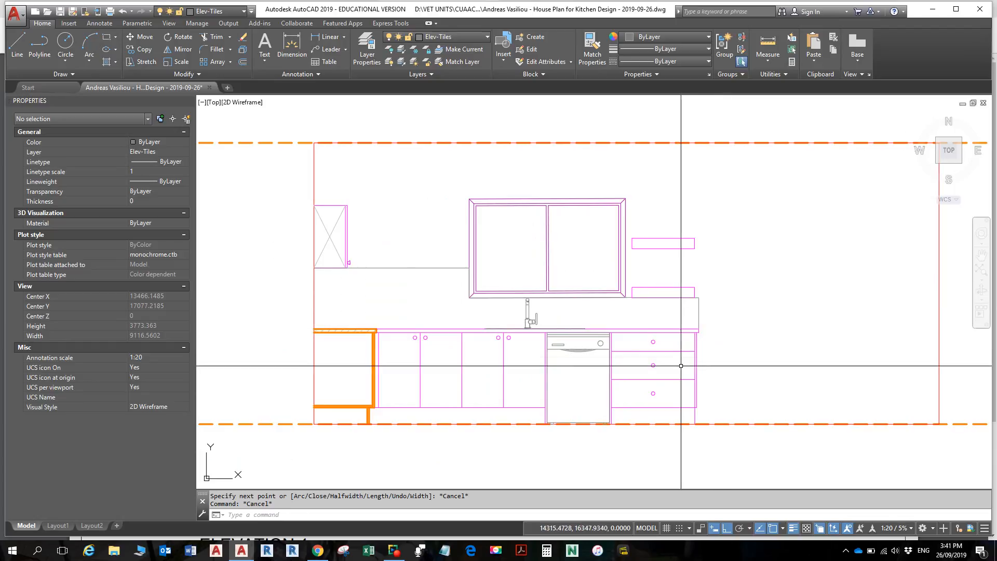
middle_click_drag(564, 306, 651, 255)
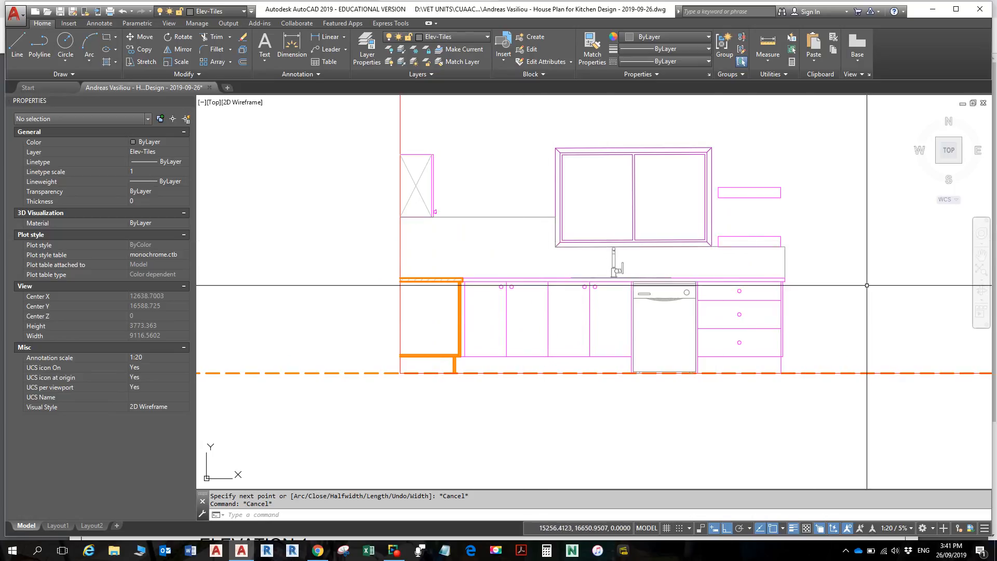
key("alt+Tab")
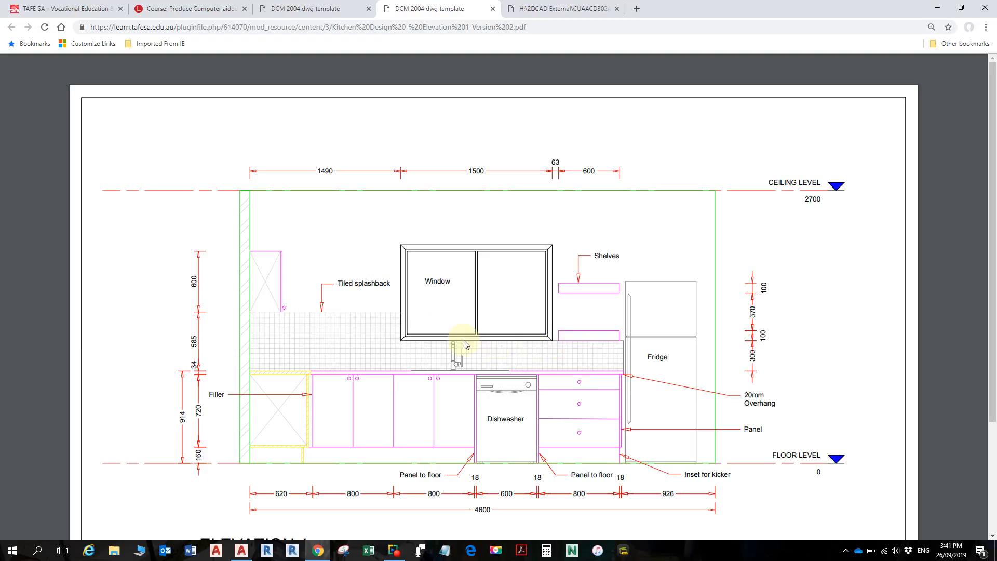
scroll(397, 333, "up", 4, "ctrl")
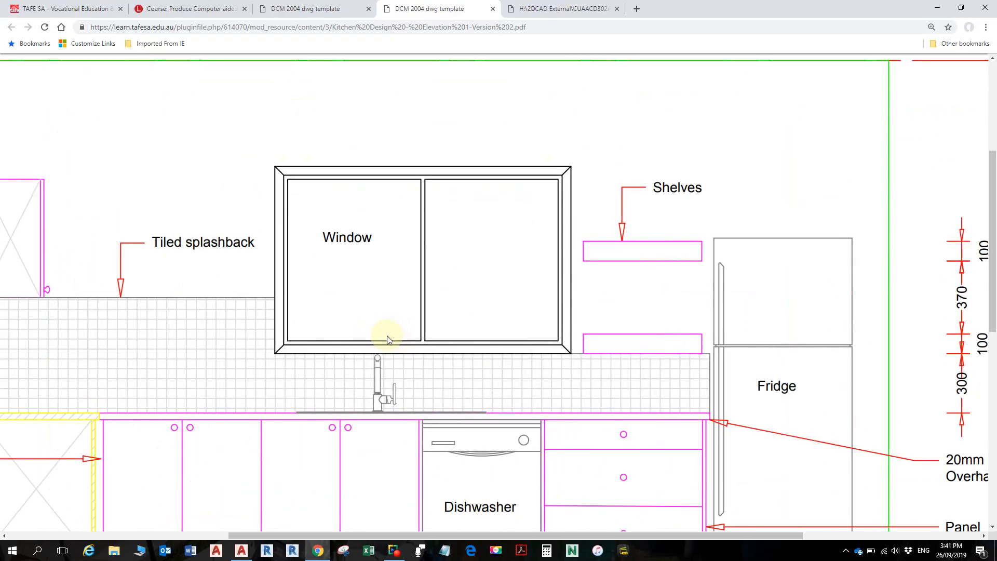
- Back in AutoCAD, measure the vertical distance from the window's lower-left corner up to the splashback's upper edge
key("alt+Tab")
scroll(533, 244, "up", 2)
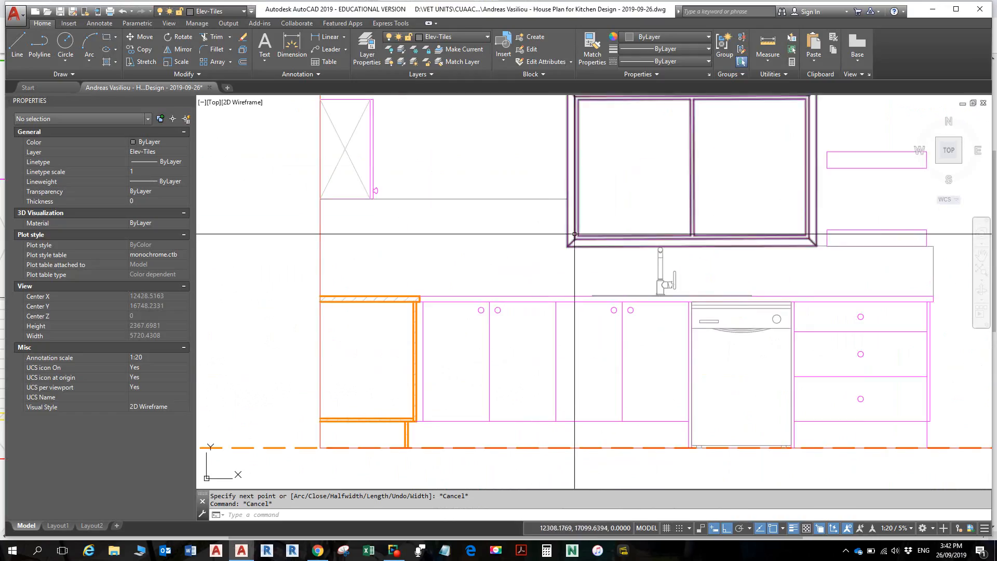
type("dist")
key("Return")
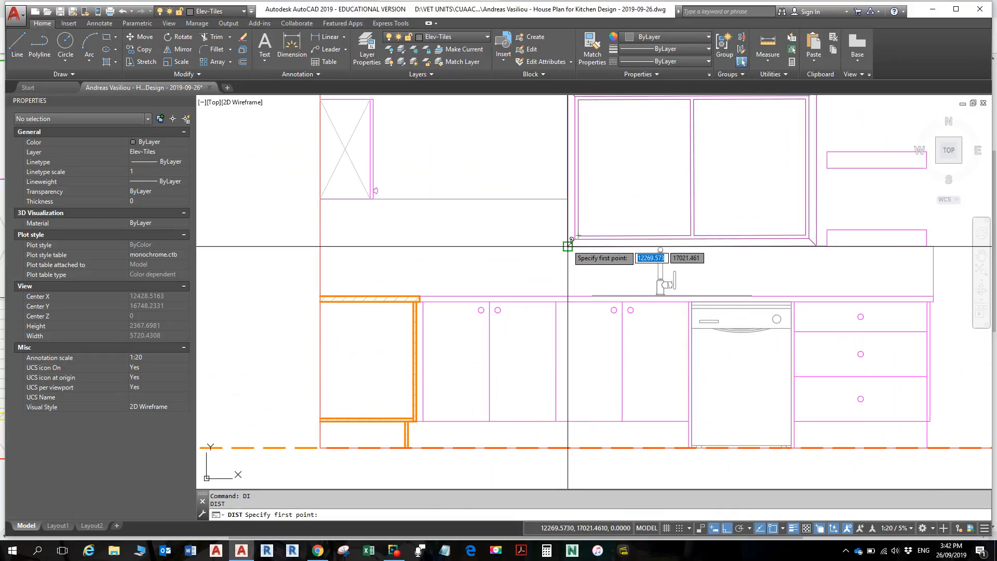
left_click(568, 246)
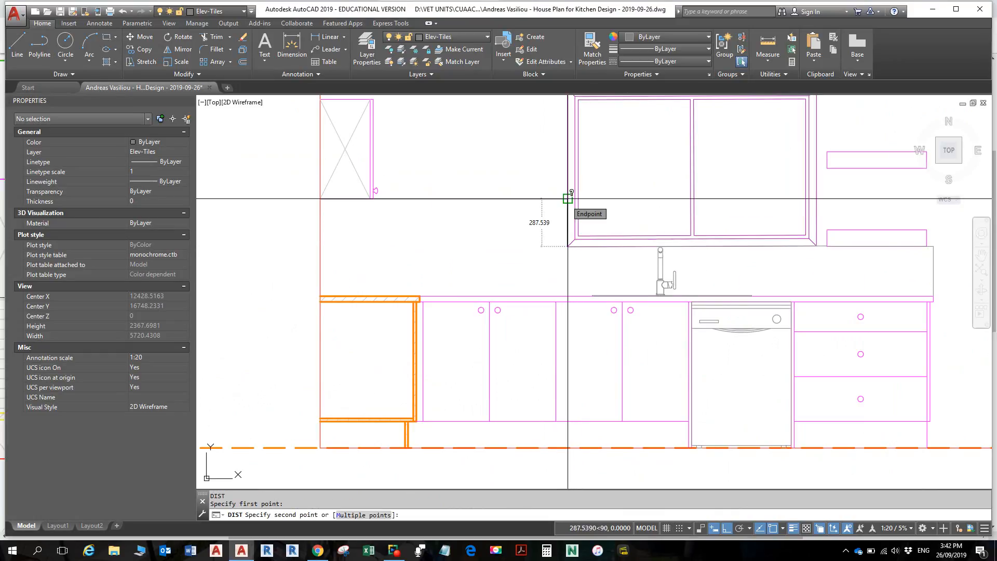
key("Escape")
- Check the splashback in the reference PDF again, and examine the tap and benchtop area closely in the AutoCAD elevation
key("alt+Tab")
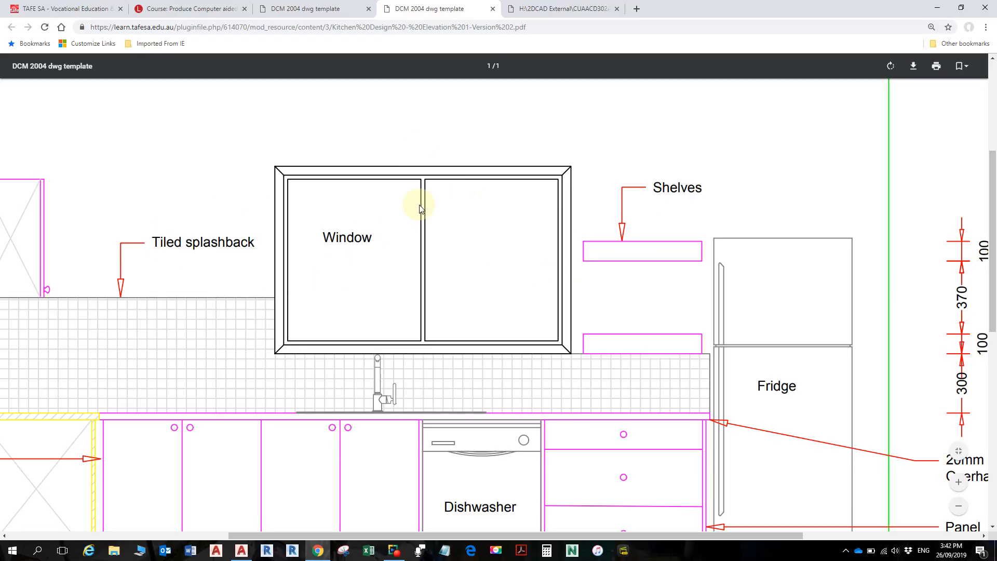
key("alt+Tab")
scroll(492, 182, "down", 2)
middle_click_drag(507, 203, 538, 193)
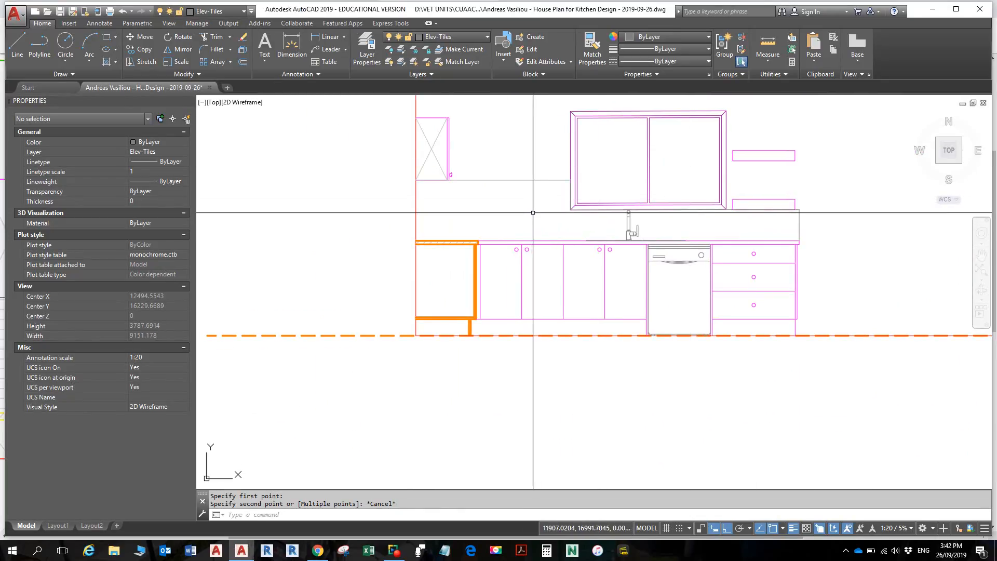
scroll(640, 198, "up", 6)
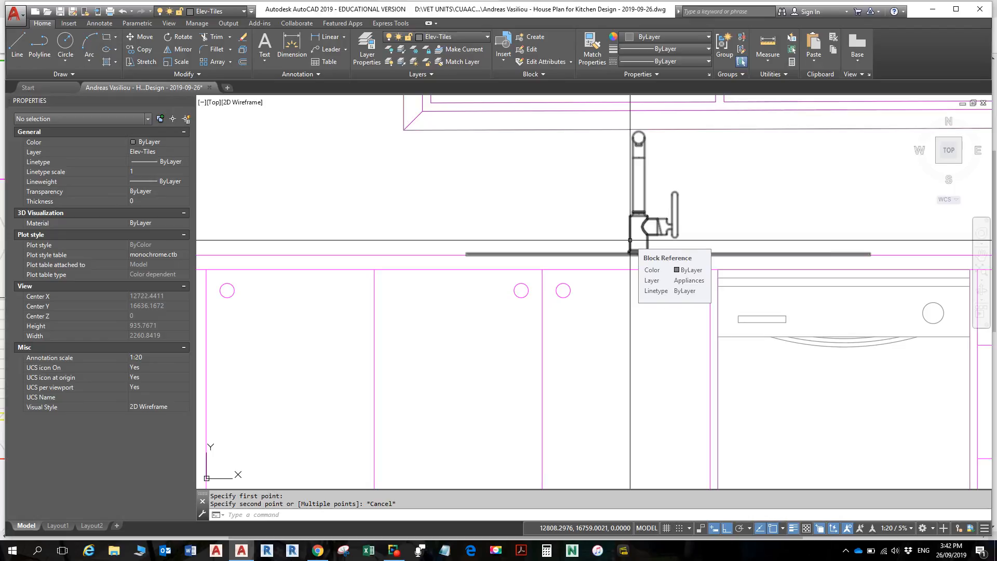
scroll(629, 240, "up", 6)
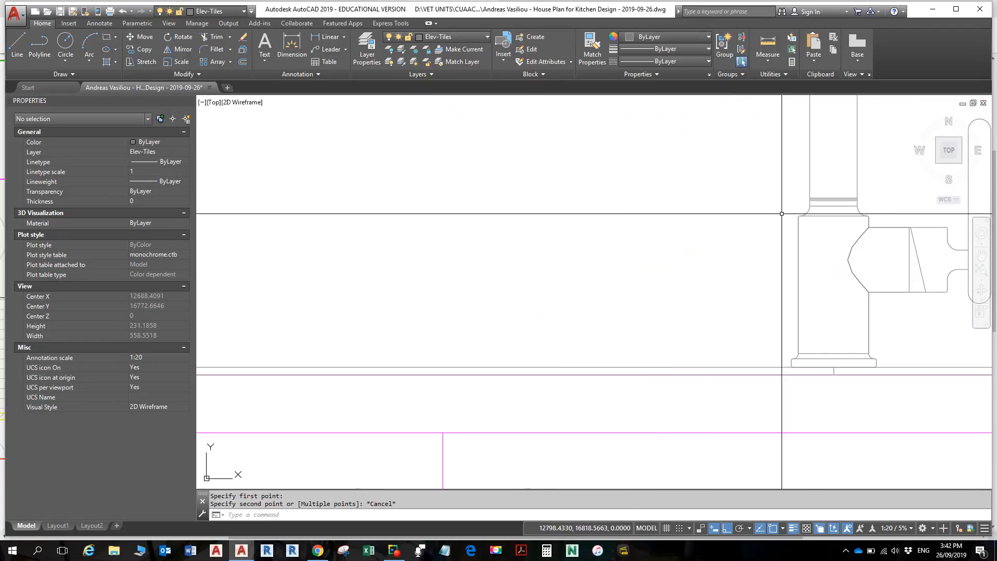
scroll(815, 220, "down", 2)
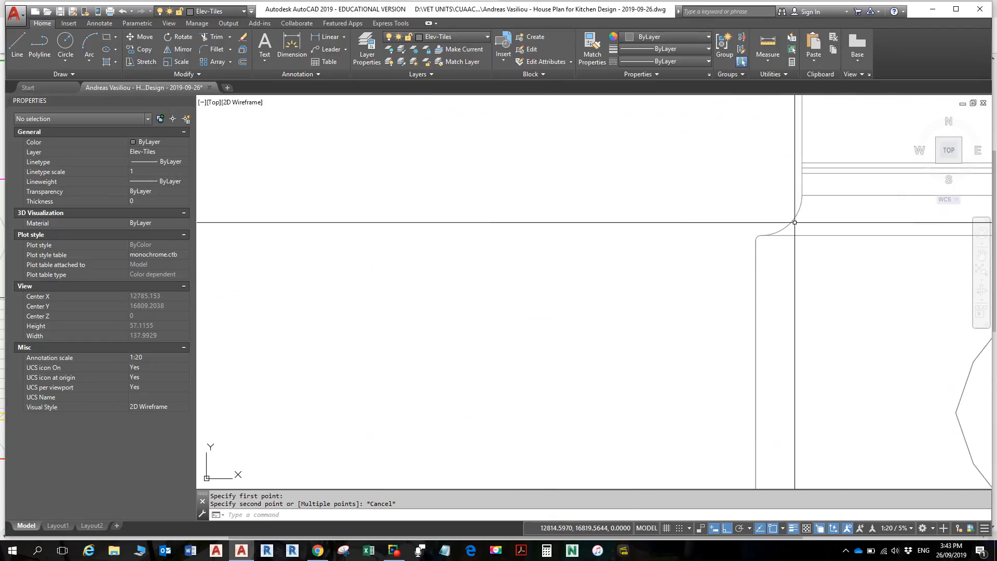
scroll(777, 238, "down", 12)
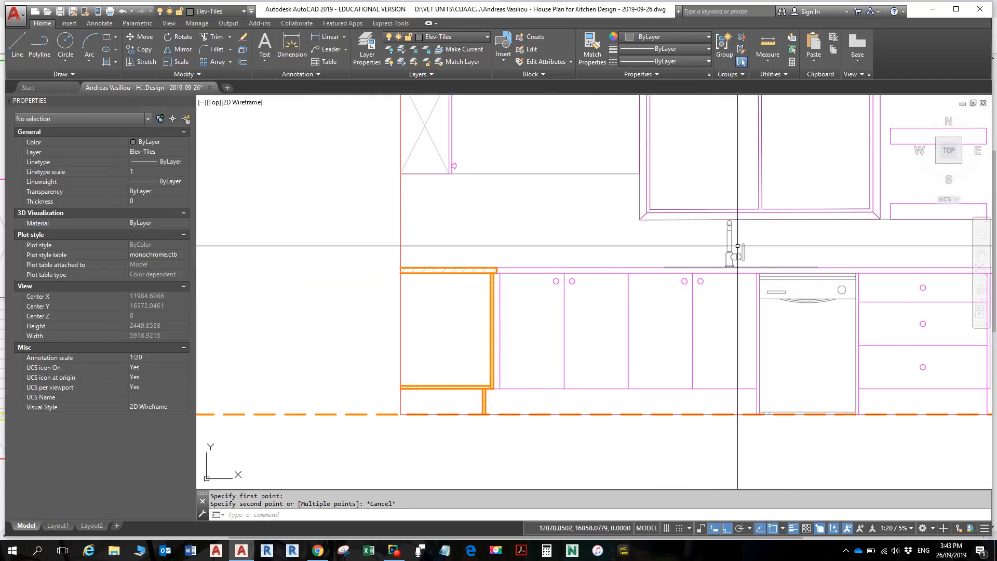
scroll(732, 241, "down", 2)
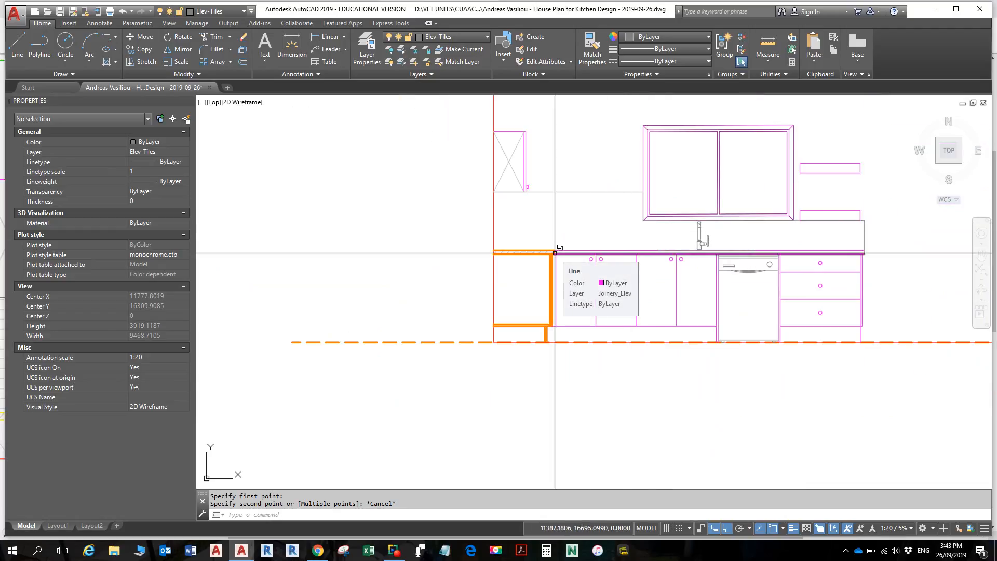
- Start a hatch, browse the available patterns and choose ANSI37
left_click(107, 63)
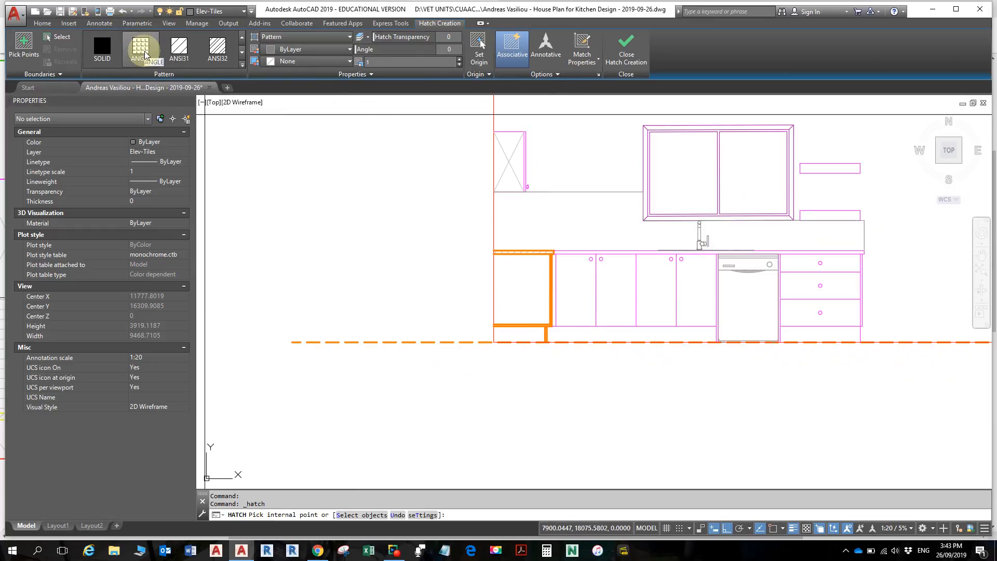
left_click(242, 57)
left_click(242, 57)
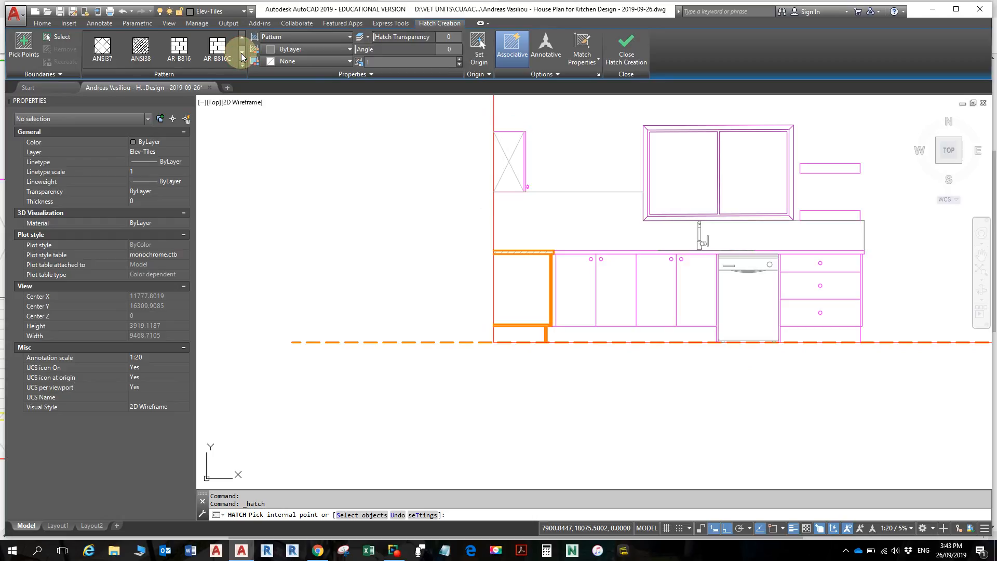
left_click(242, 58)
left_click(242, 57)
left_click(242, 56)
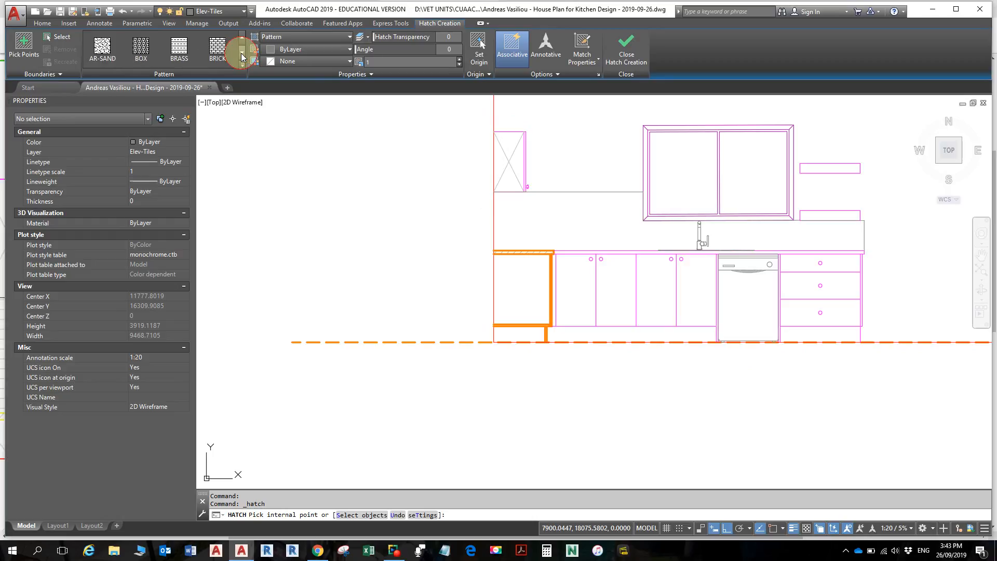
left_click(241, 56)
left_click(241, 56)
left_click(242, 57)
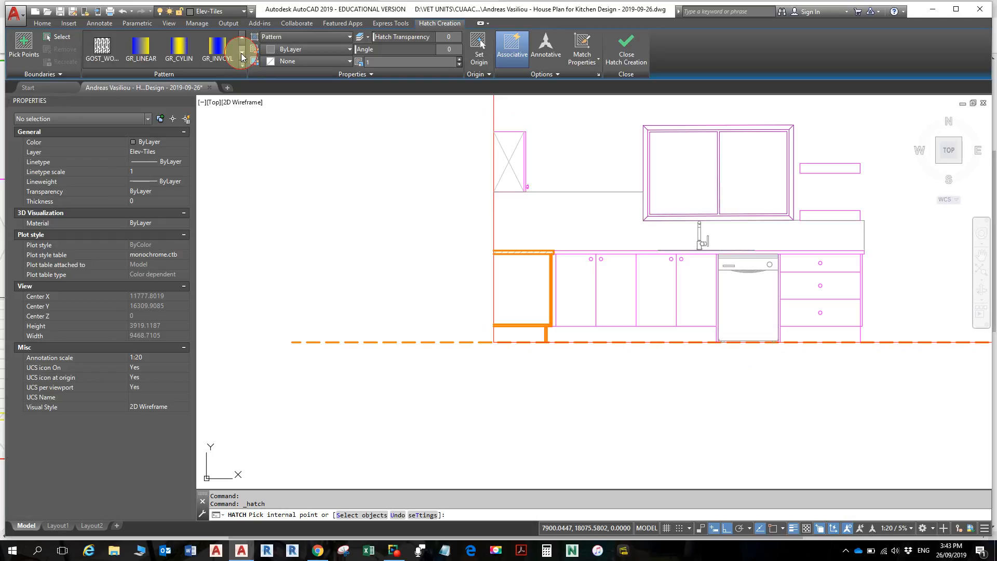
left_click(242, 57)
left_click(243, 37)
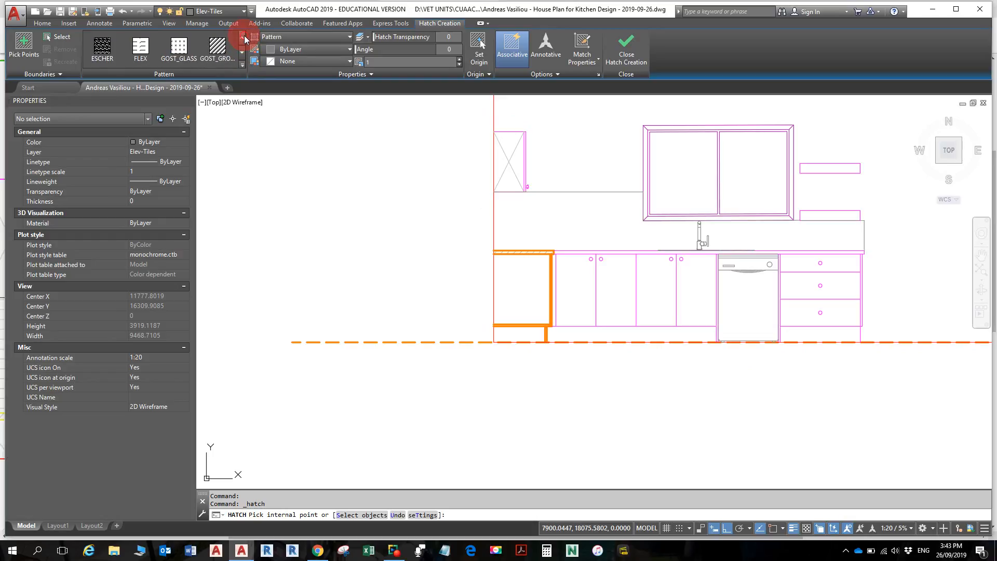
left_click(243, 38)
left_click(243, 37)
left_click(243, 37)
left_click(243, 37)
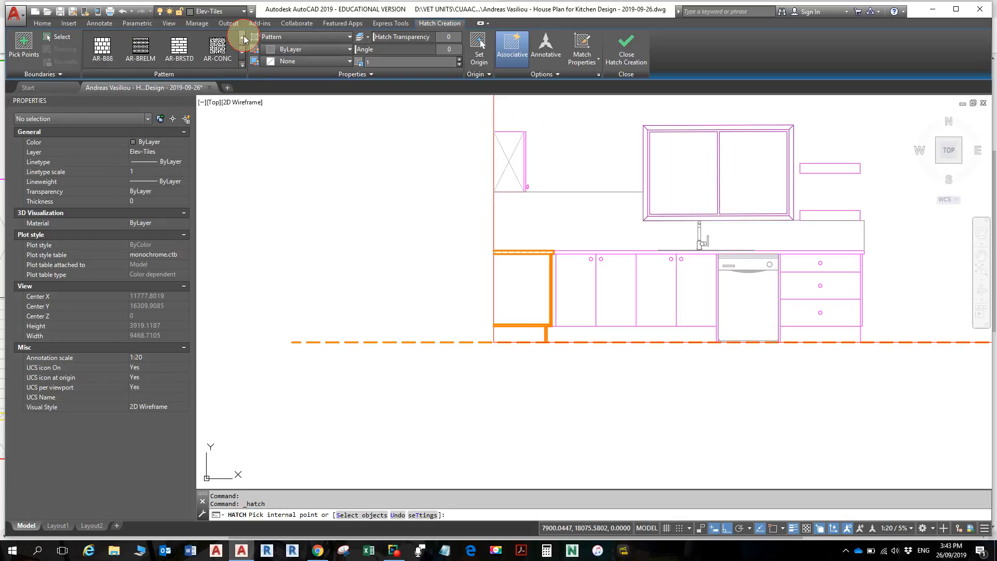
left_click(243, 37)
left_click(106, 52)
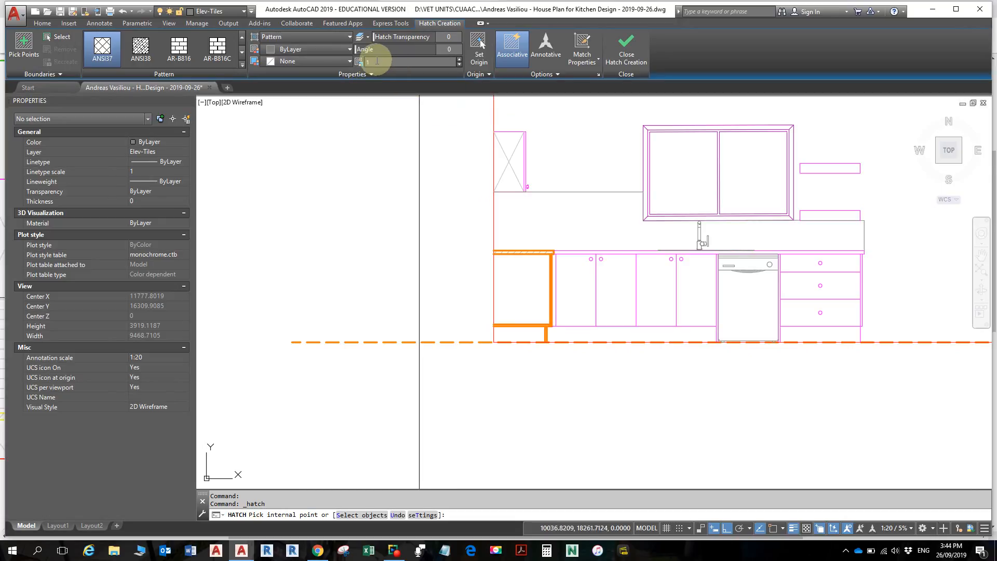
scroll(450, 249, "down", 5)
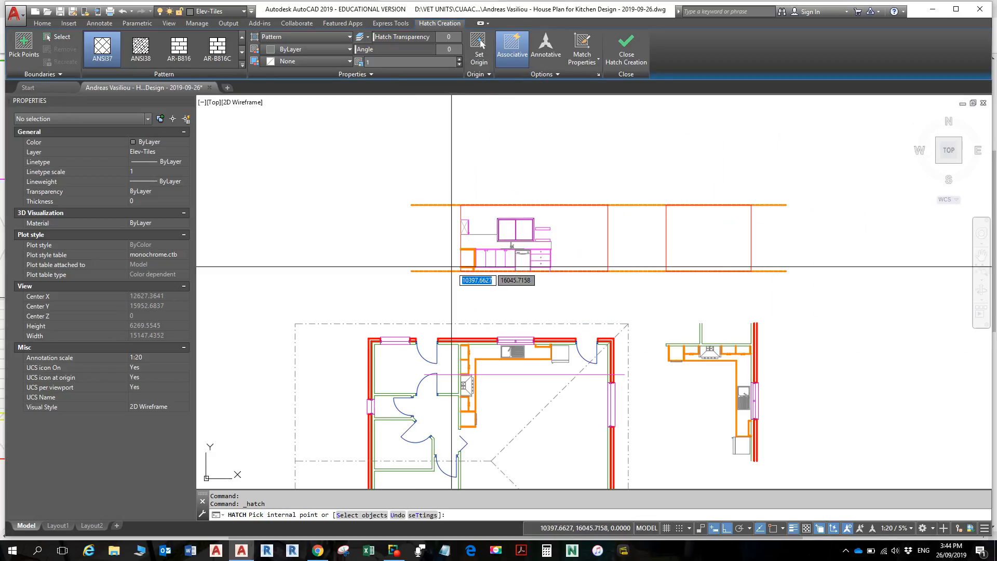
middle_click_drag(439, 285, 453, 229)
scroll(416, 275, "up", 6)
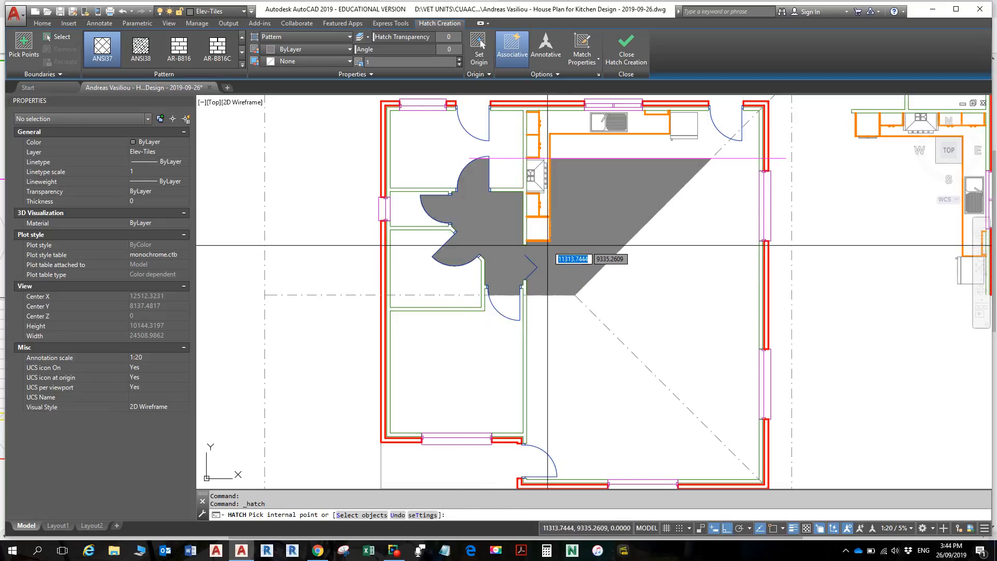
scroll(540, 223, "up", 6)
scroll(539, 199, "down", 12)
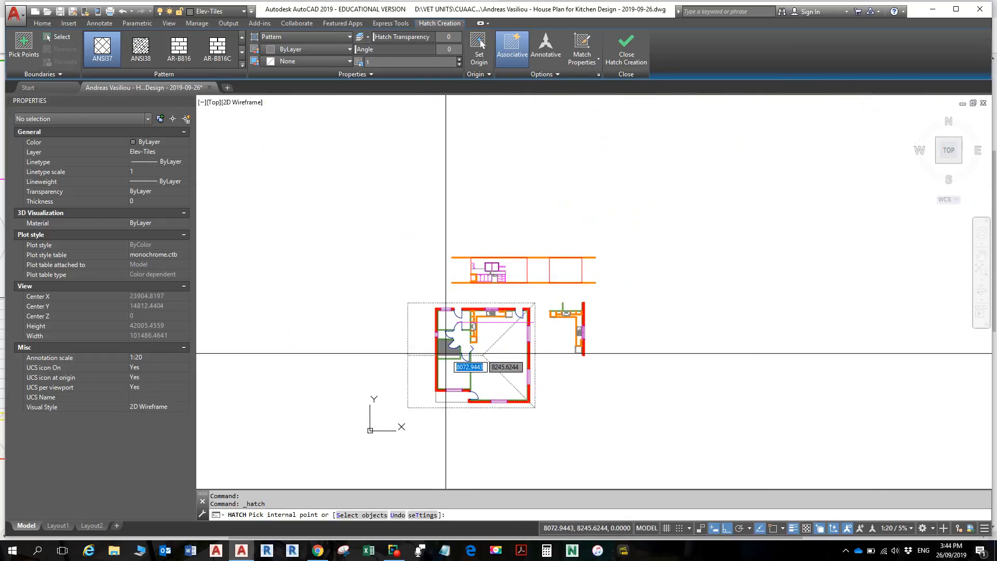
- Change the hatch type to User defined and set its spacing to 50
left_click(349, 38)
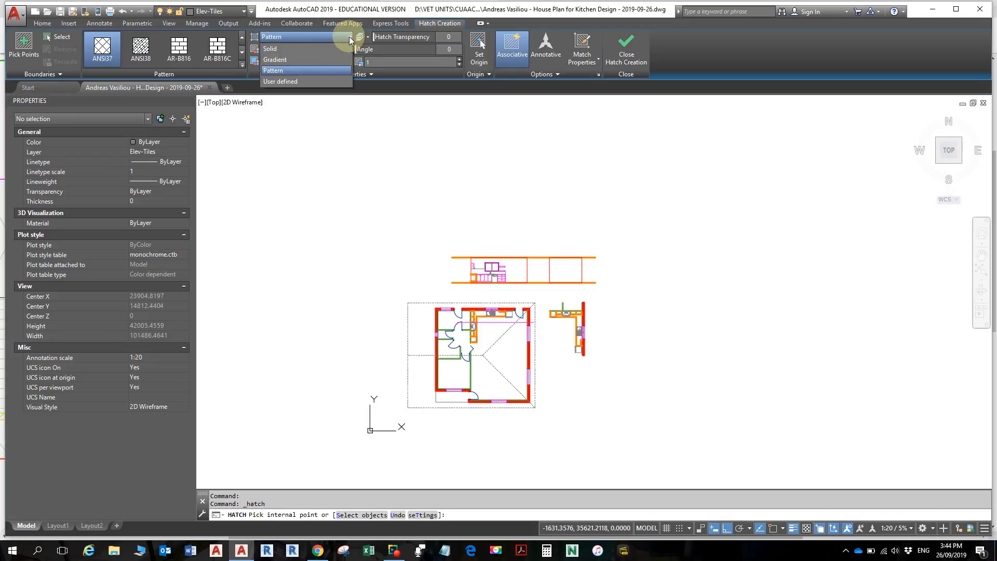
left_click(300, 82)
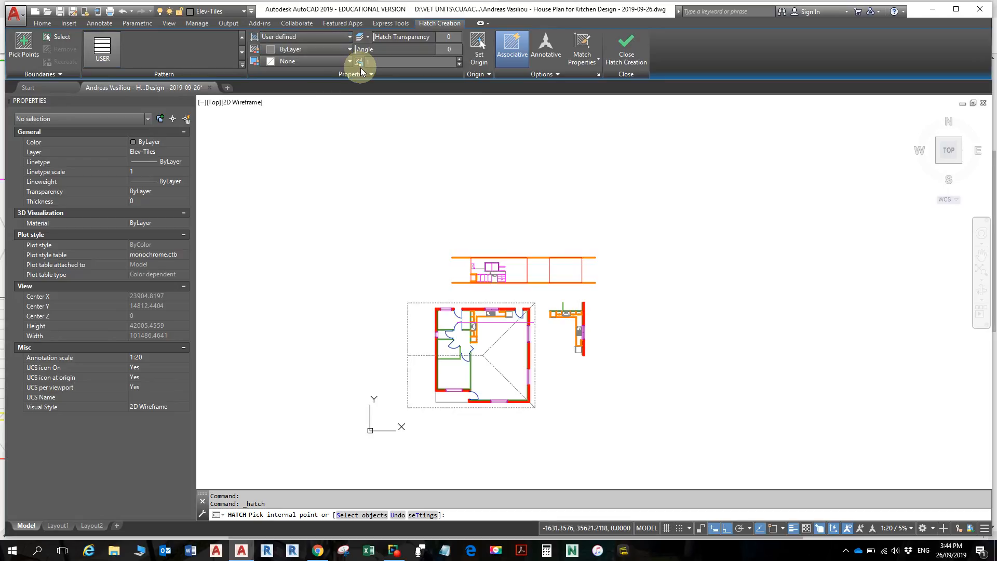
left_click(375, 63)
left_click(384, 61)
scroll(465, 231, "up", 10)
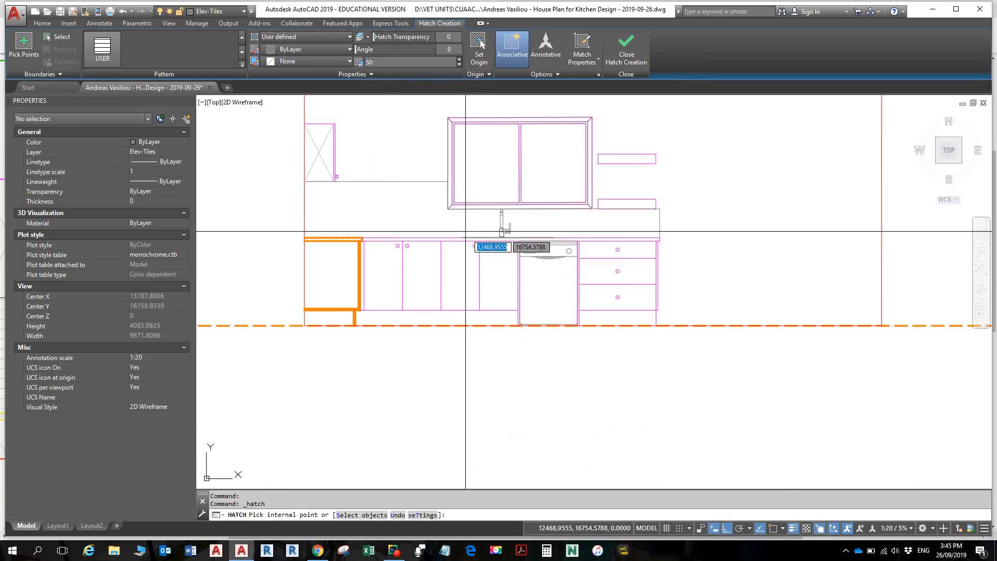
- Turn on the Double option for the user-defined hatch so that it forms a square tile grid
scroll(410, 212, "up", 4)
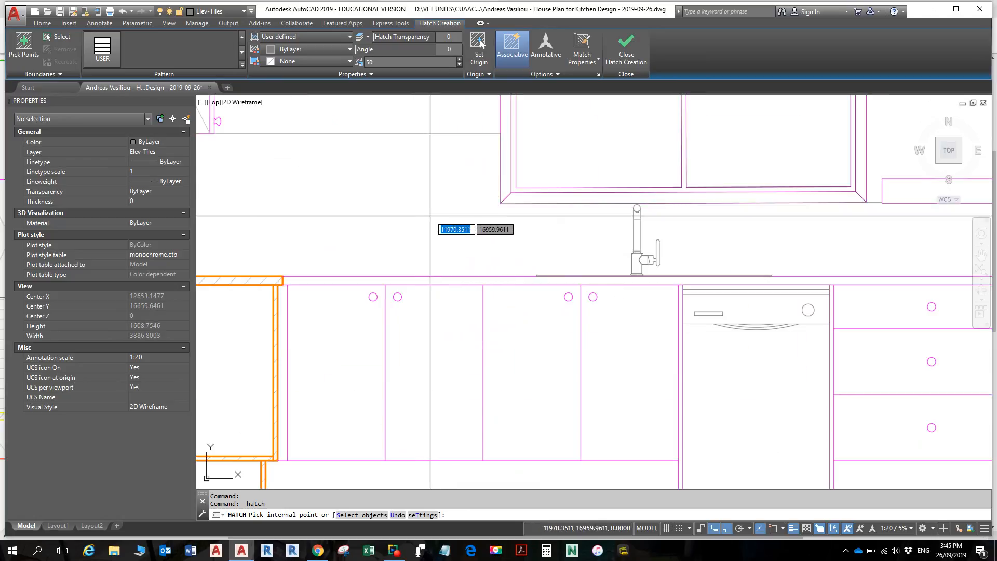
scroll(433, 217, "down", 2)
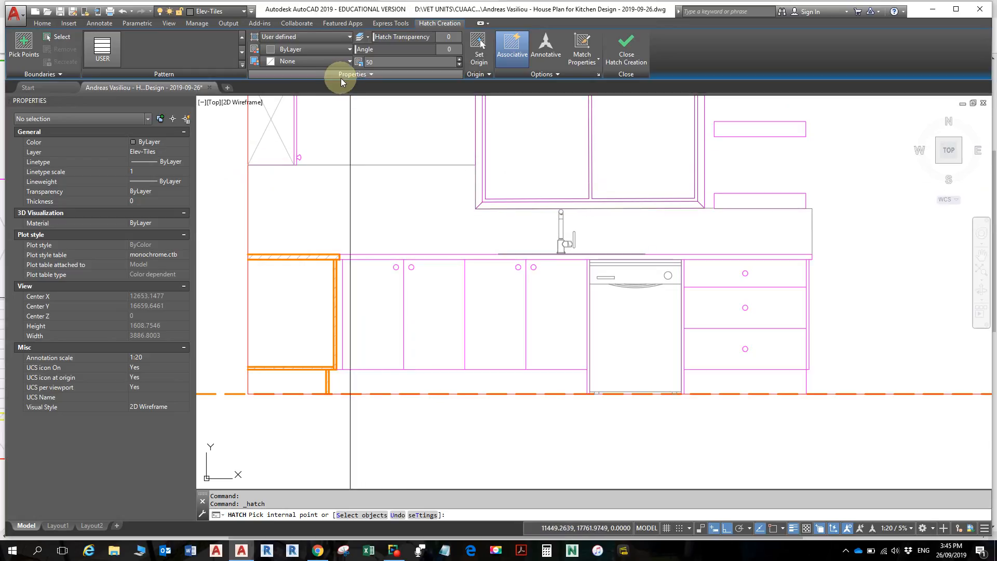
left_click(449, 50)
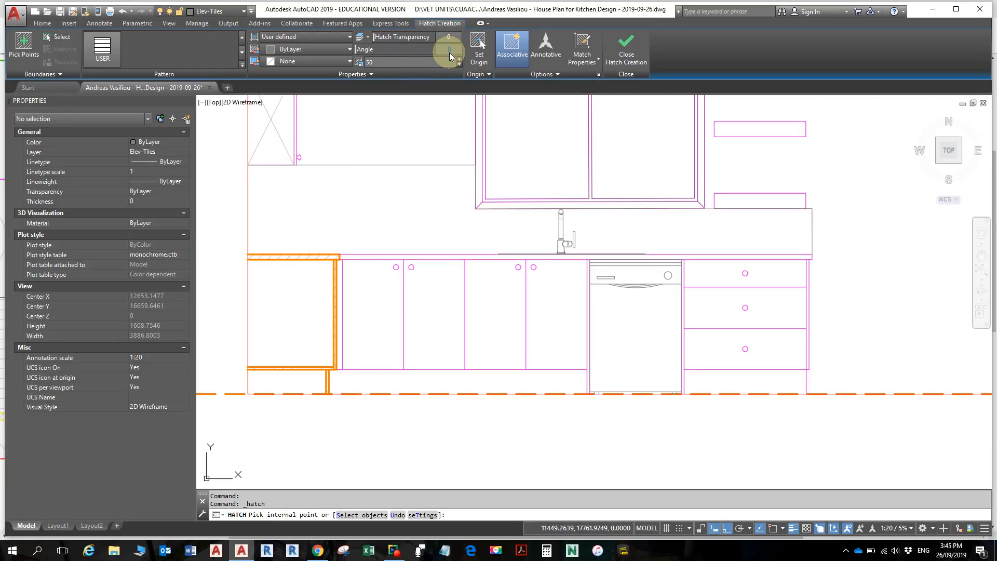
left_click(384, 75)
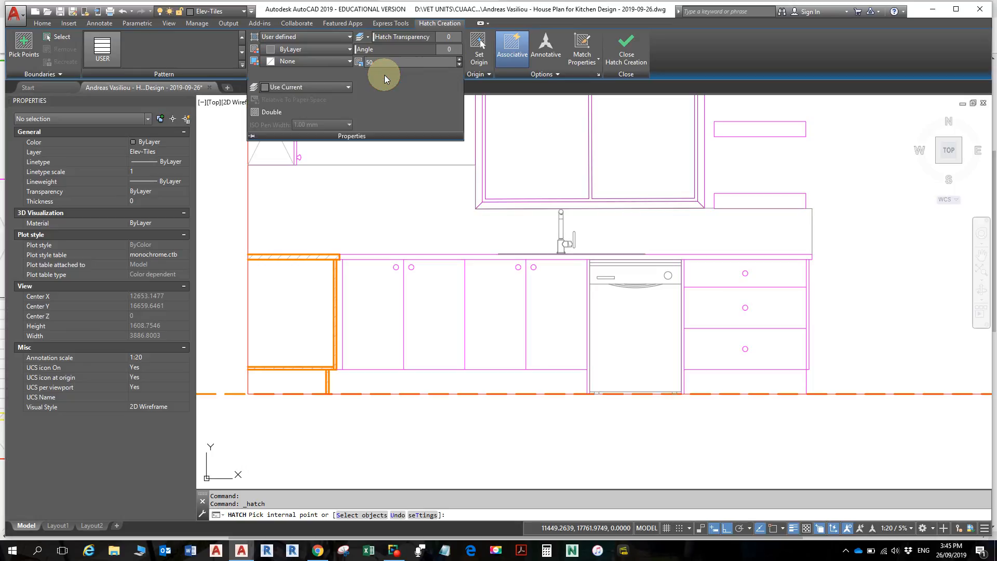
left_click(266, 112)
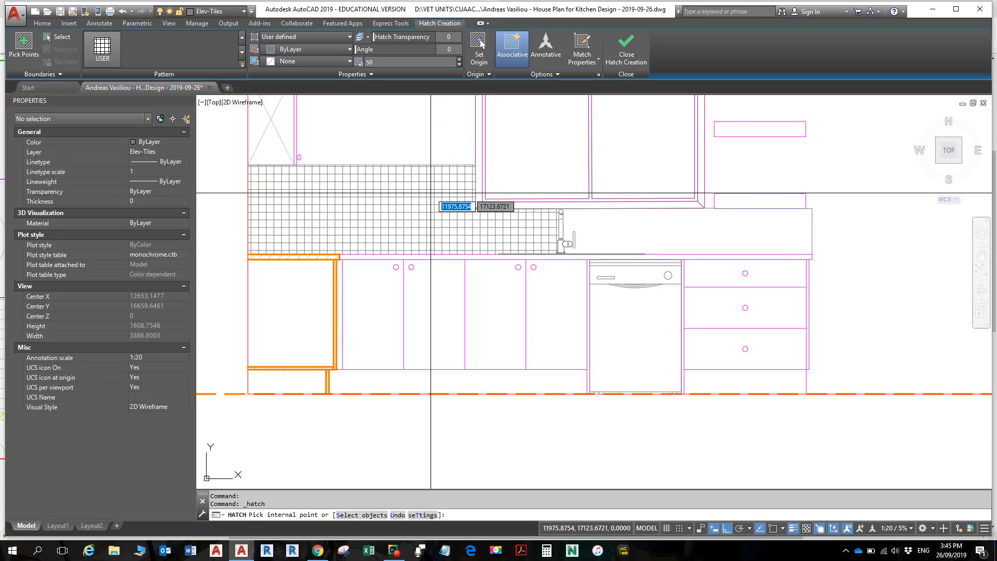
- Fill the splashback area between the benchtop, overhead cupboard and window with the 50-spaced tile hatch
left_click(431, 193)
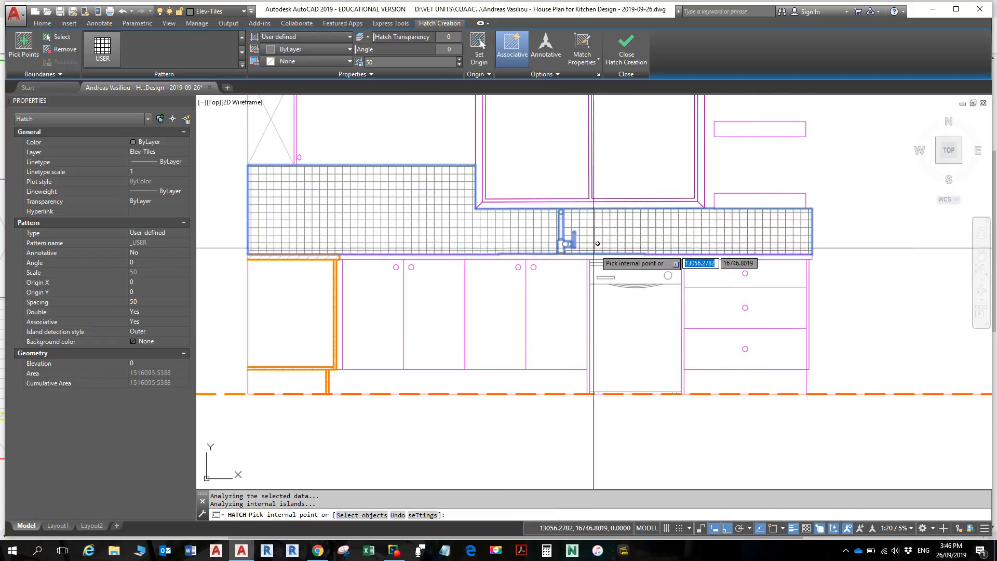
scroll(594, 249, "up", 4)
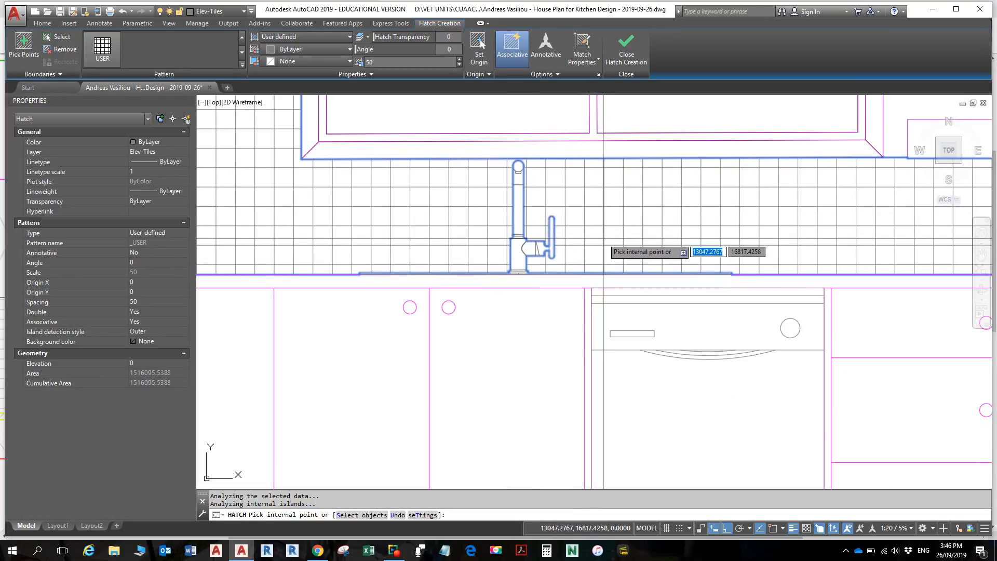
scroll(600, 242, "down", 5)
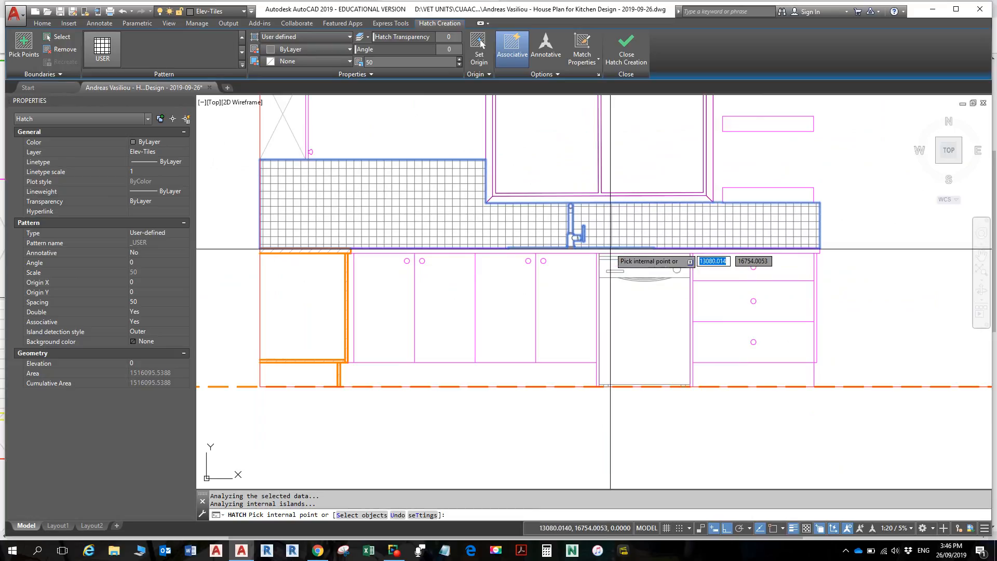
key("Return")
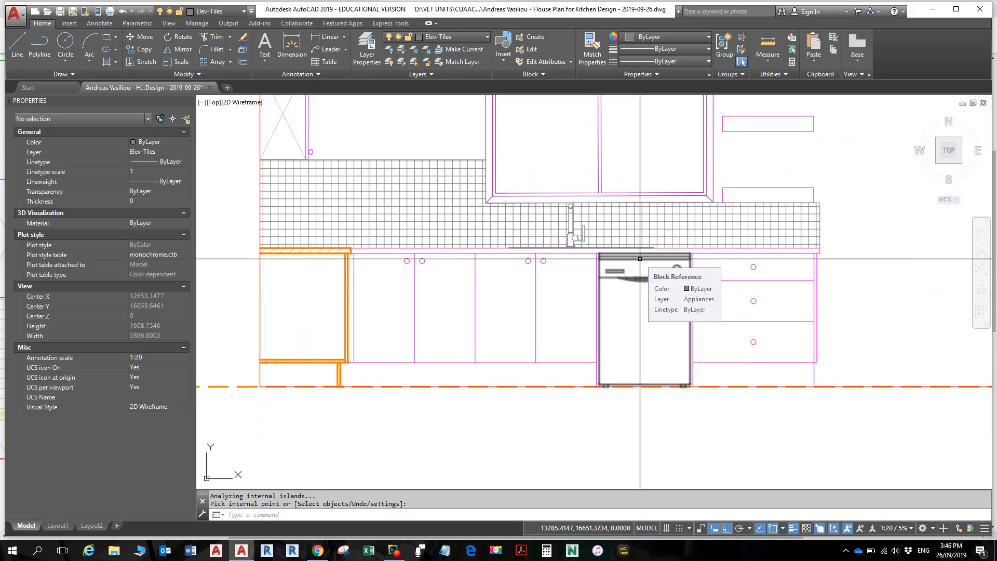
- Move the splashback hatch's origin to the corner where its upper edge meets the window frame's left side
key("alt")
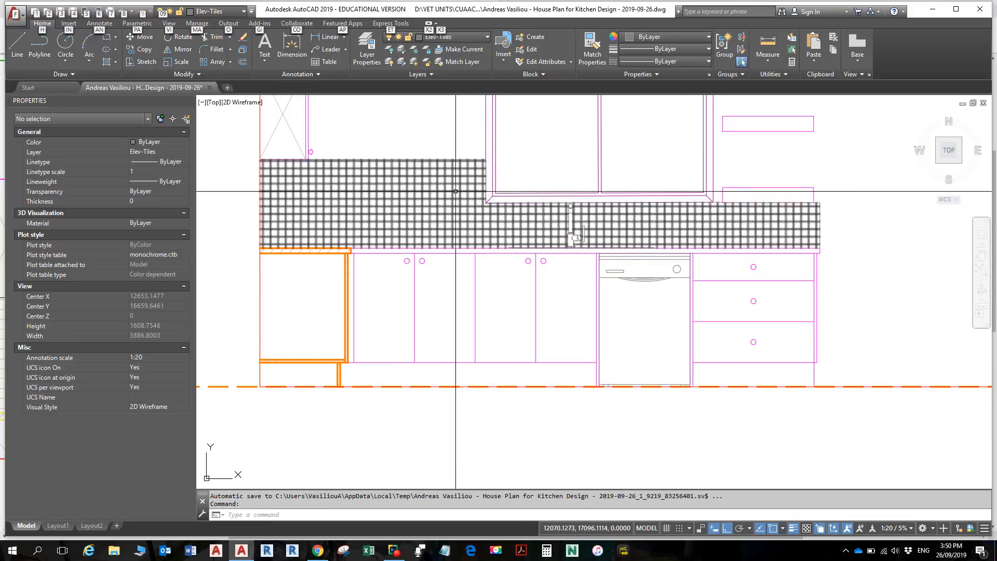
scroll(456, 192, "up", 3)
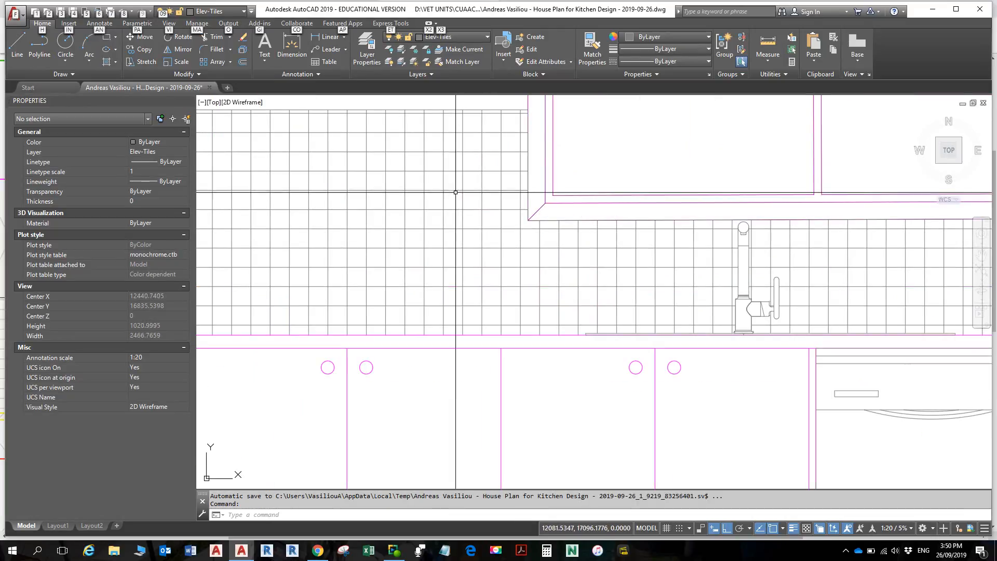
mouse_move(456, 192)
middle_mouse_down()
mouse_move(439, 304)
mouse_move(624, 254)
middle_mouse_up()
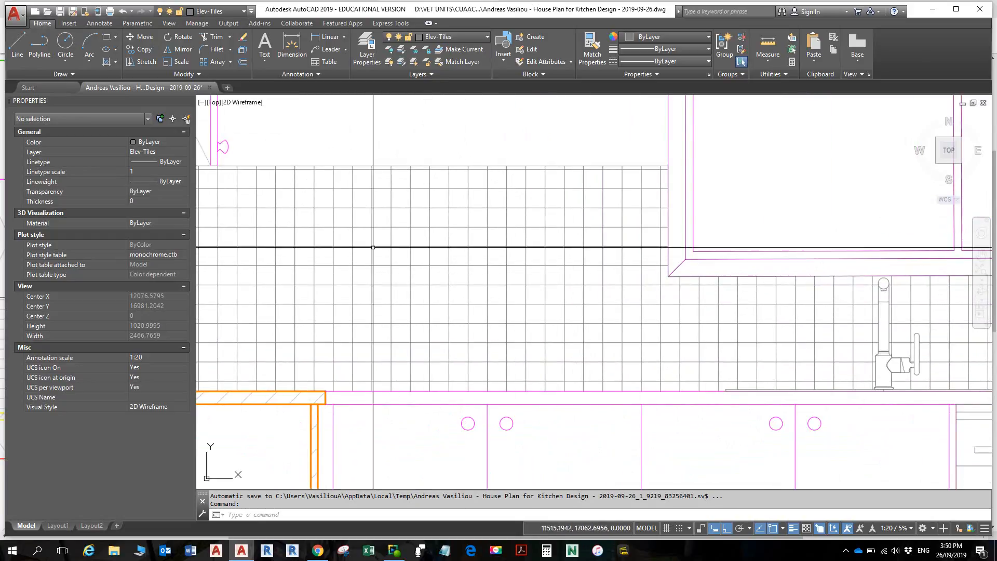
middle_click_drag(585, 198, 476, 227)
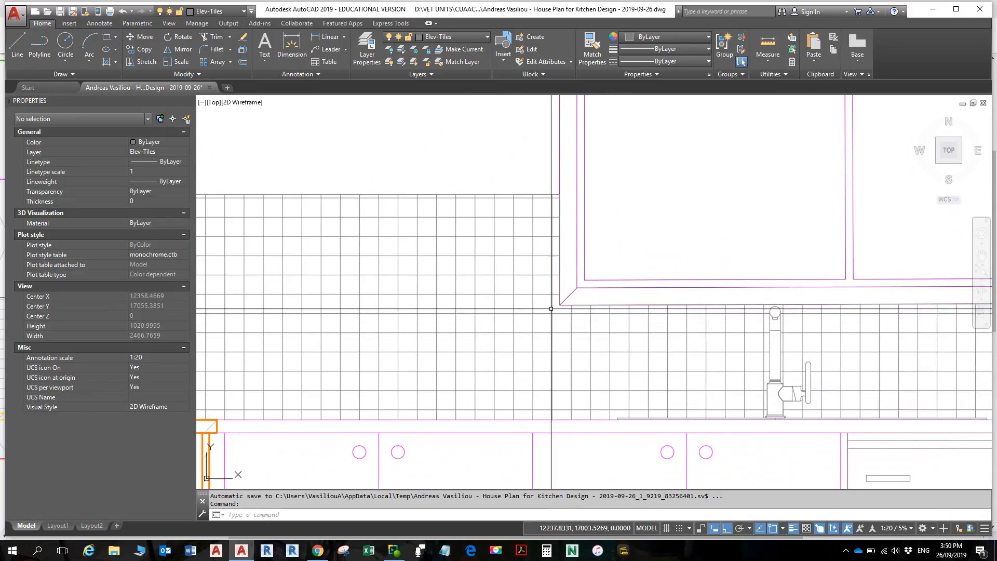
left_click(523, 295)
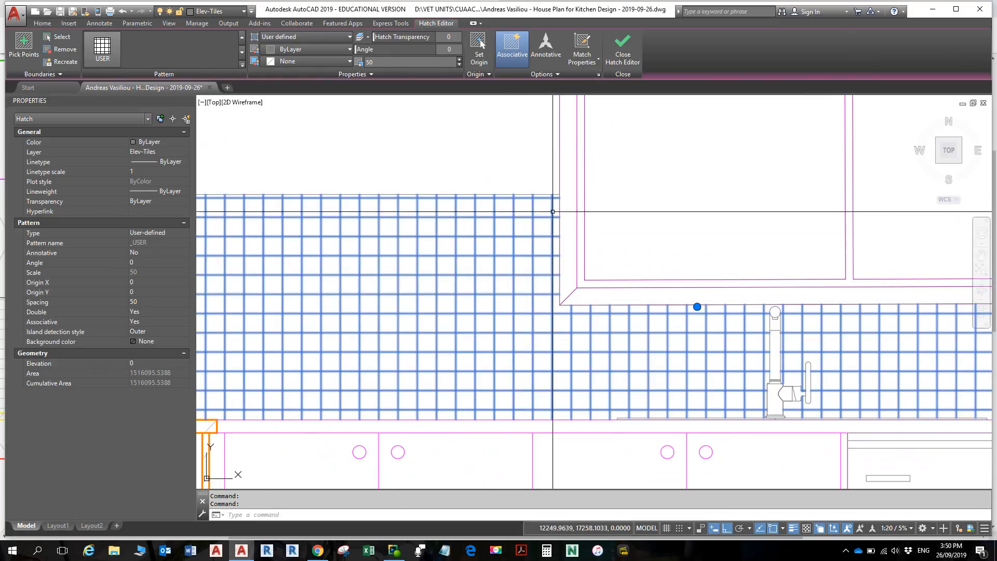
scroll(553, 211, "up", 4)
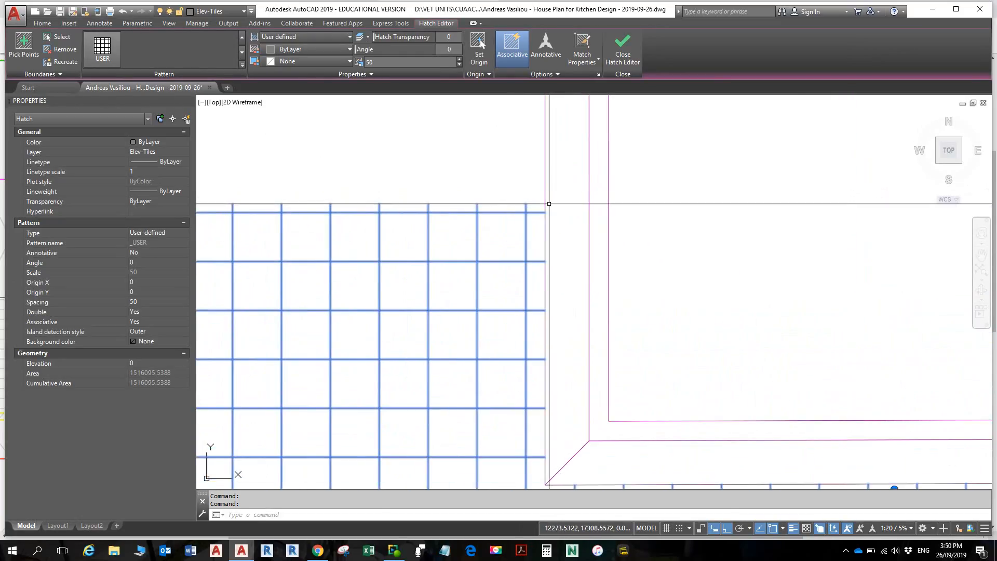
scroll(549, 203, "down", 6)
middle_click_drag(553, 237, 642, 229)
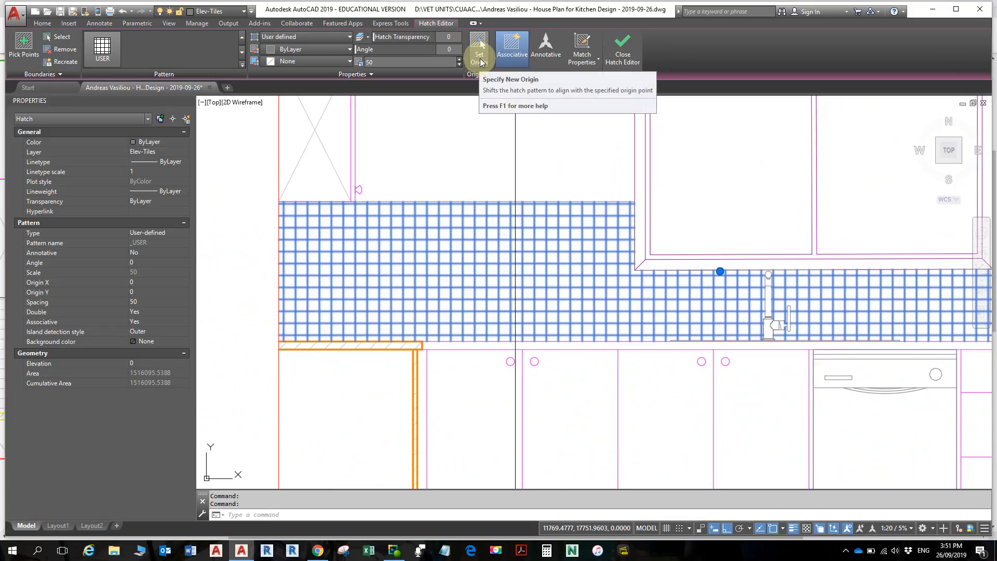
left_click(479, 60)
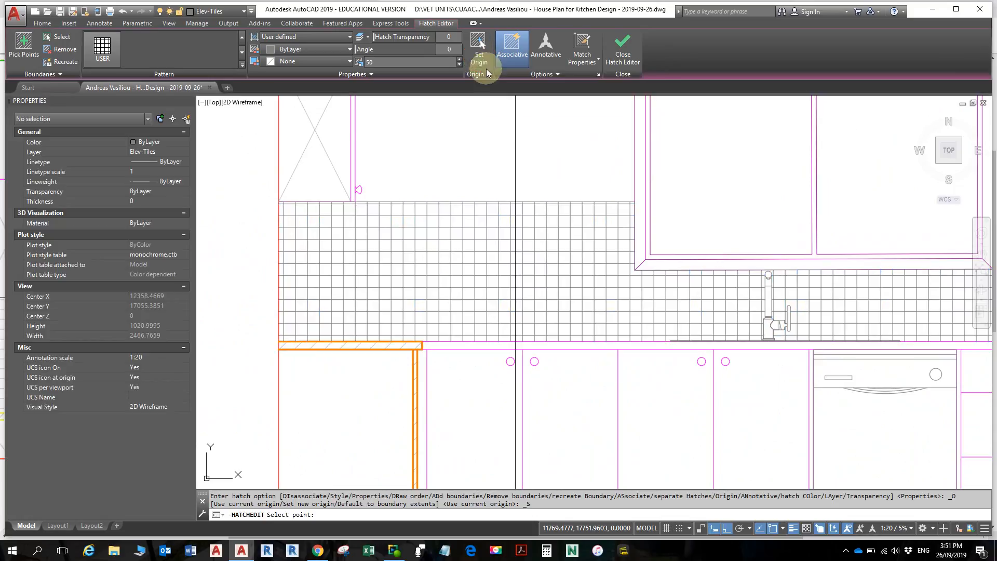
scroll(603, 191, "up", 5)
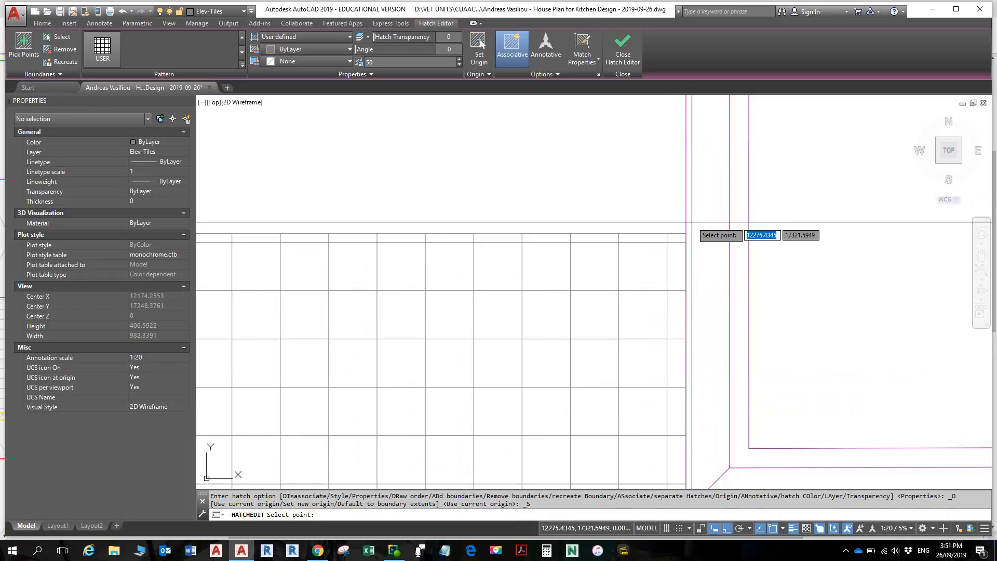
left_click(686, 233)
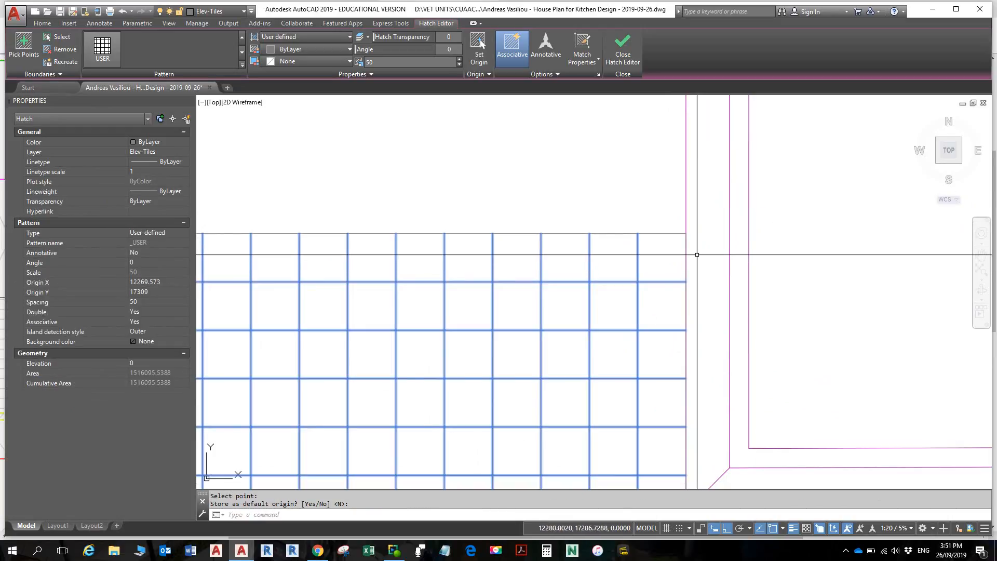
- Examine how the tile grid meets the benchtop, the window and the splashback's right end, and leave hatch editing
scroll(698, 252, "down", 4)
middle_click_drag(645, 305, 646, 205)
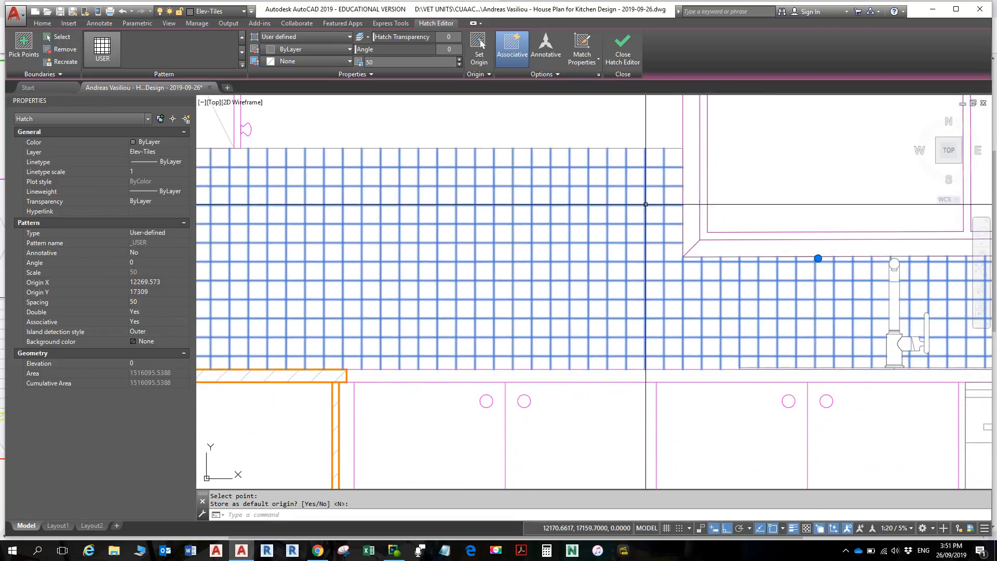
middle_click_drag(681, 296, 686, 259)
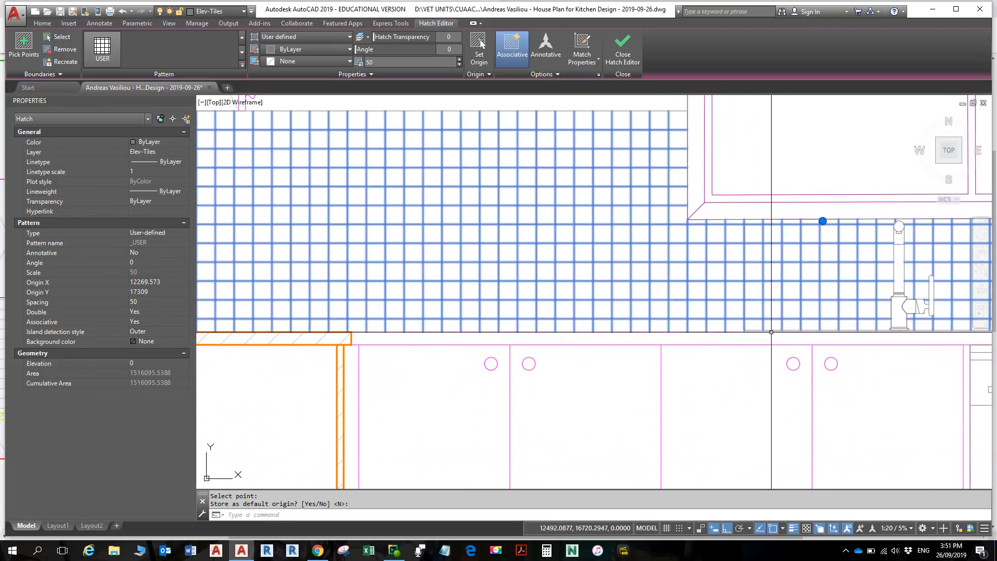
scroll(769, 328, "down", 3)
middle_click_drag(769, 328, 602, 343)
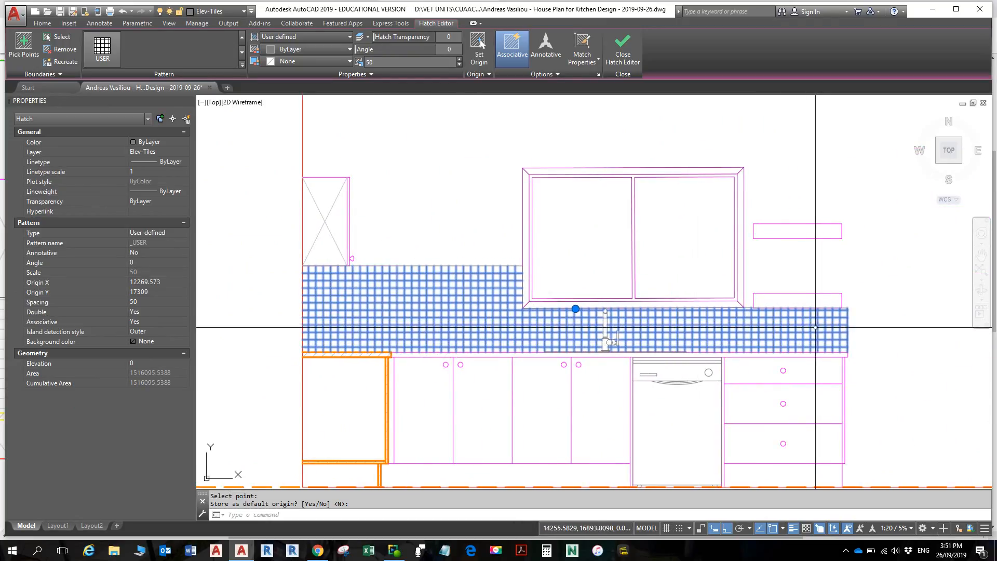
scroll(810, 330, "up", 4)
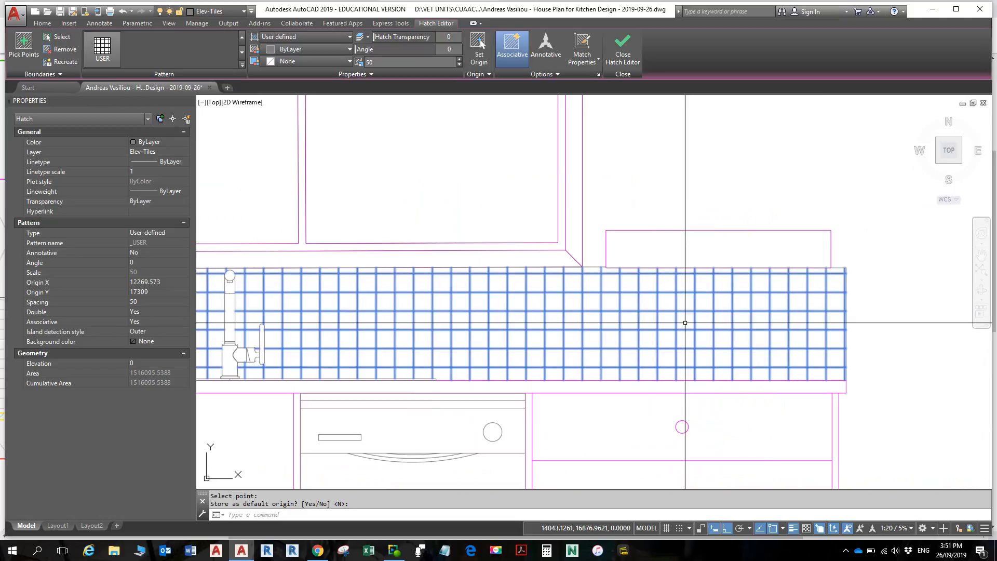
scroll(685, 322, "down", 4)
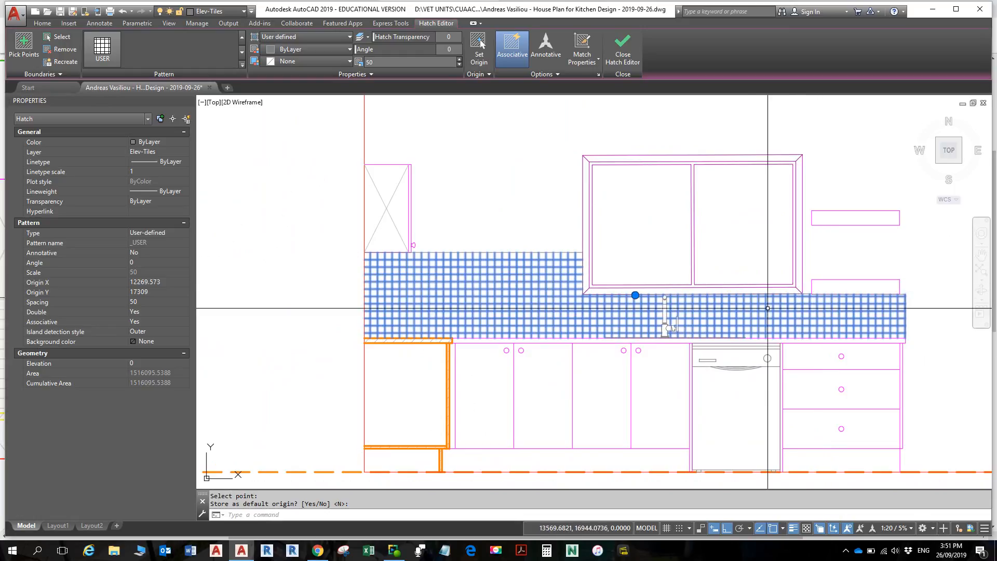
key("Escape")
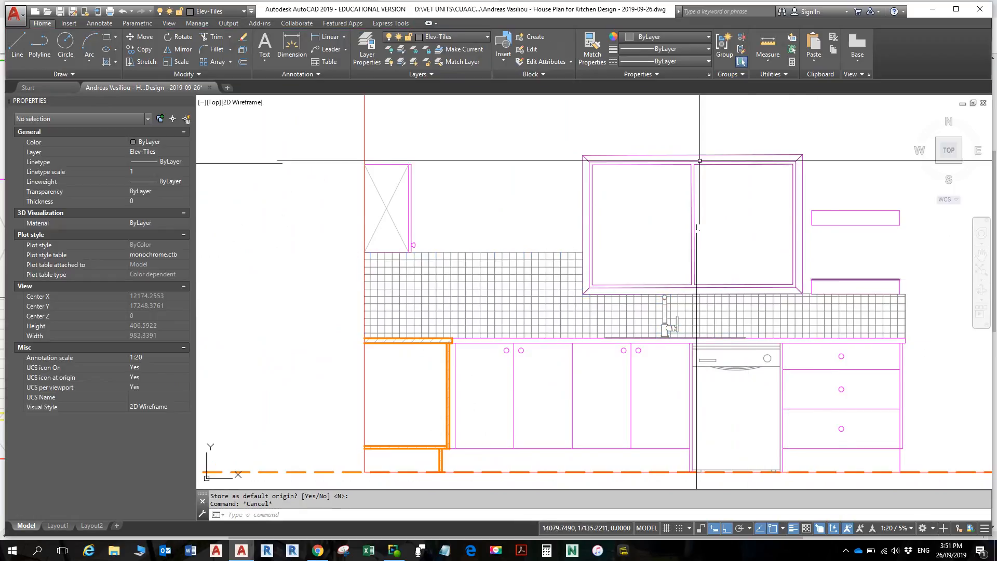
- Locate the small room behind the west wall's window in the floor plan and examine it closely
scroll(580, 236, "down", 4)
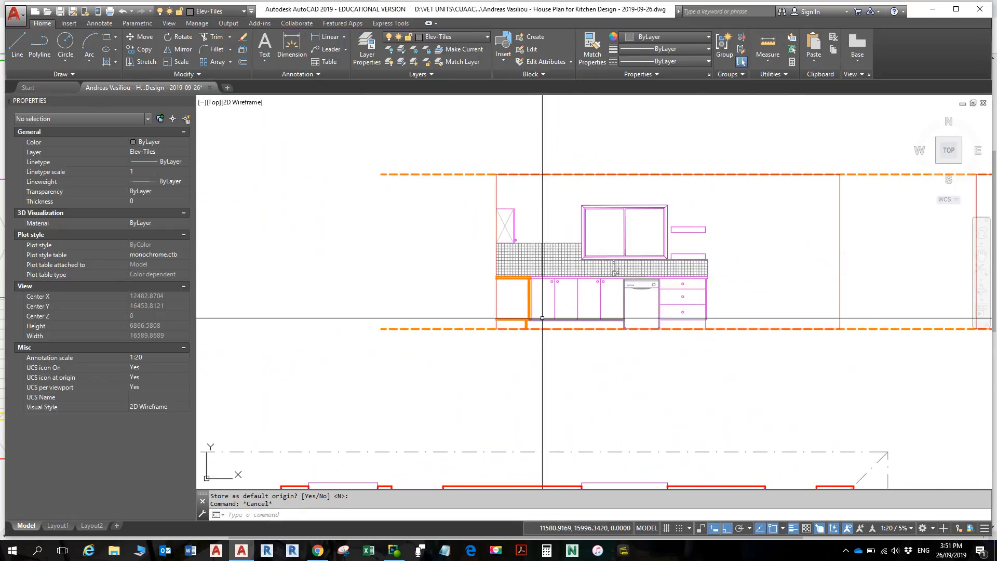
scroll(561, 293, "down", 4)
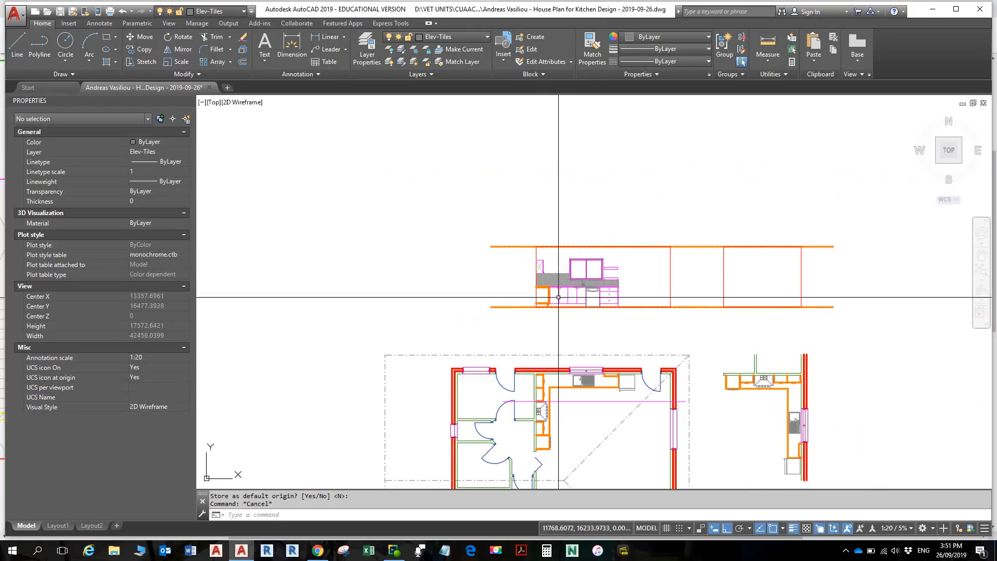
middle_click_drag(512, 364, 560, 229)
middle_click_drag(554, 382, 580, 345)
scroll(564, 305, "up", 4)
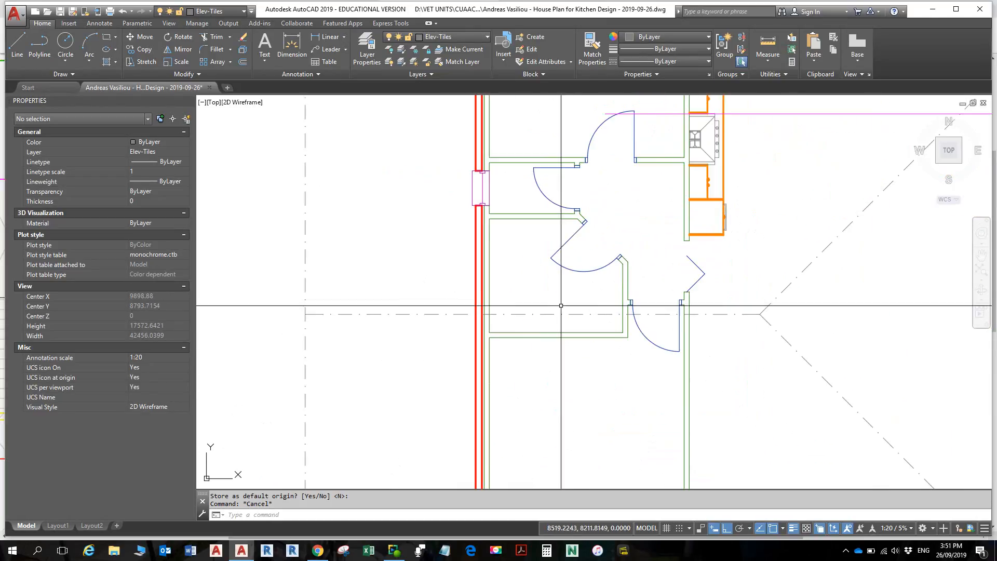
middle_click_drag(536, 292, 603, 300)
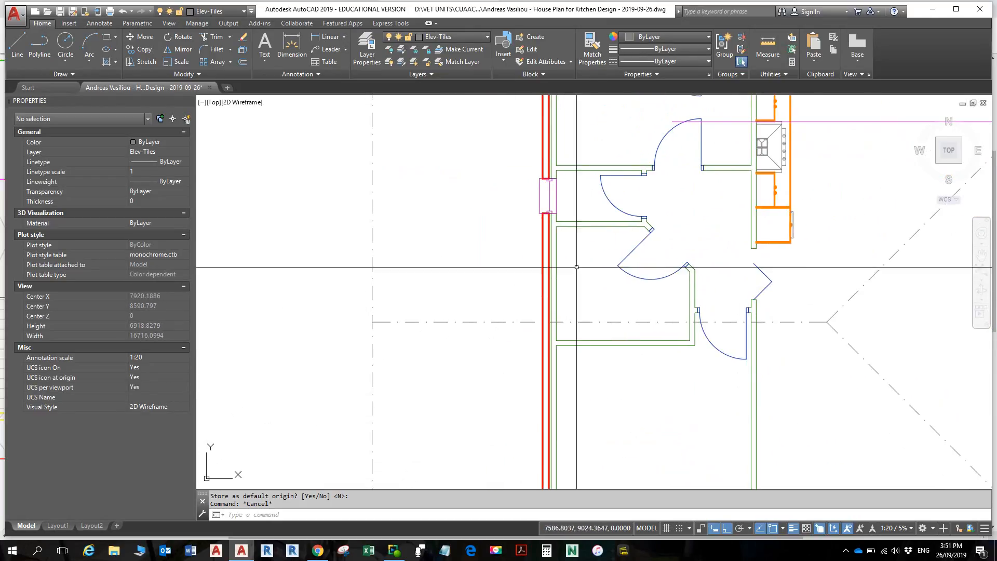
middle_click_drag(583, 205, 624, 270)
scroll(622, 267, "up", 4)
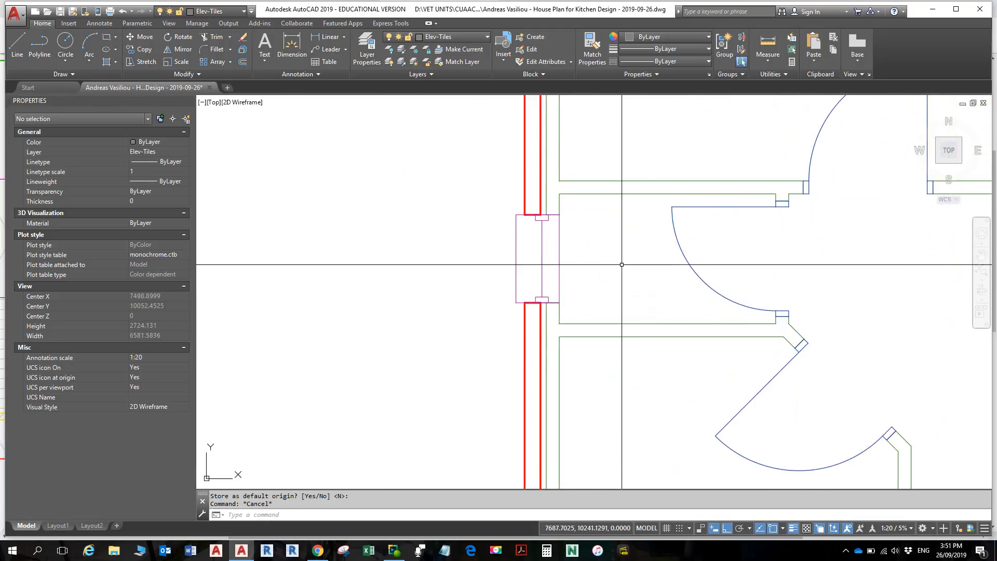
middle_click_drag(692, 277, 574, 287)
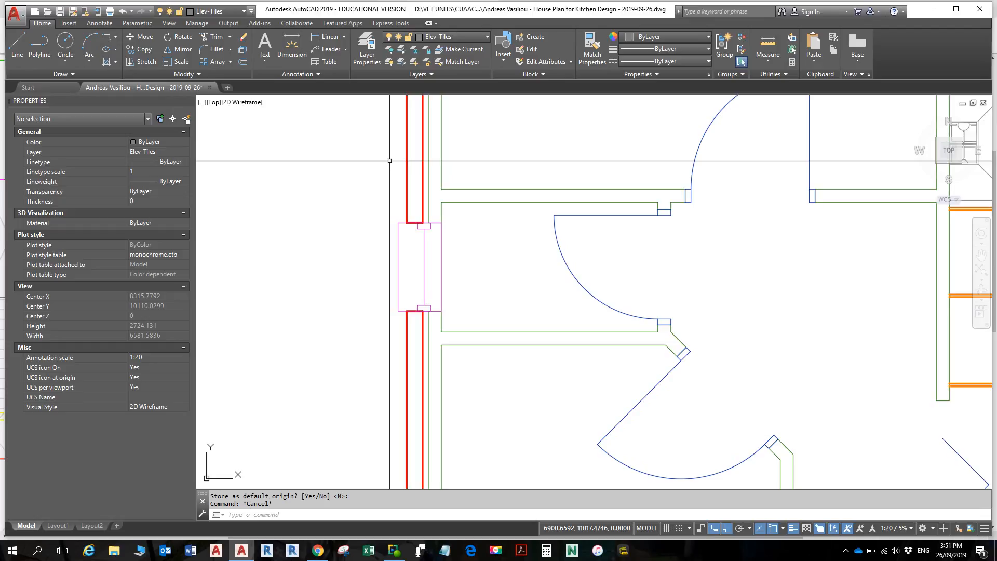
- Open the Tool Palettes and look through the metric samples in the architectural palette
left_click(167, 24)
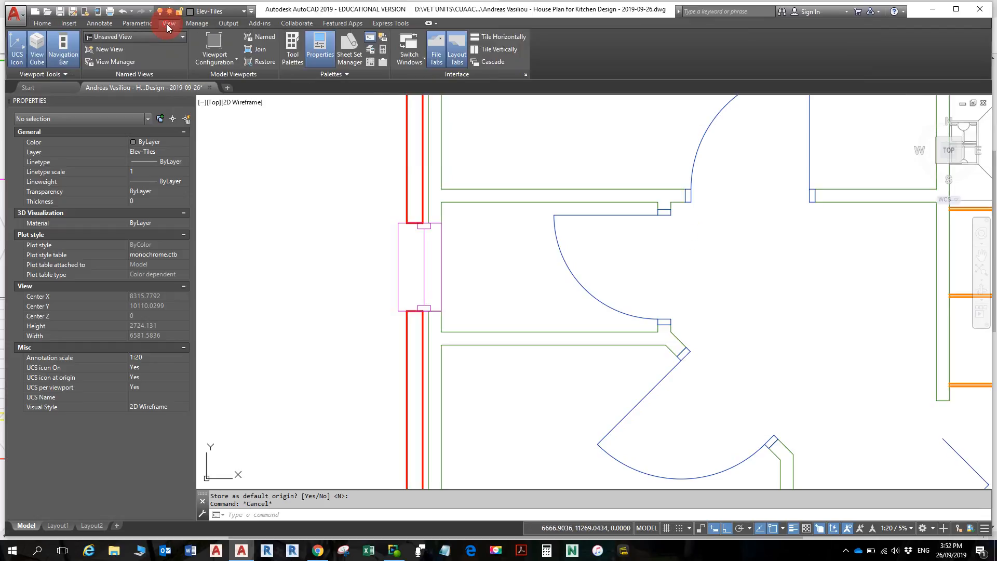
left_click(293, 61)
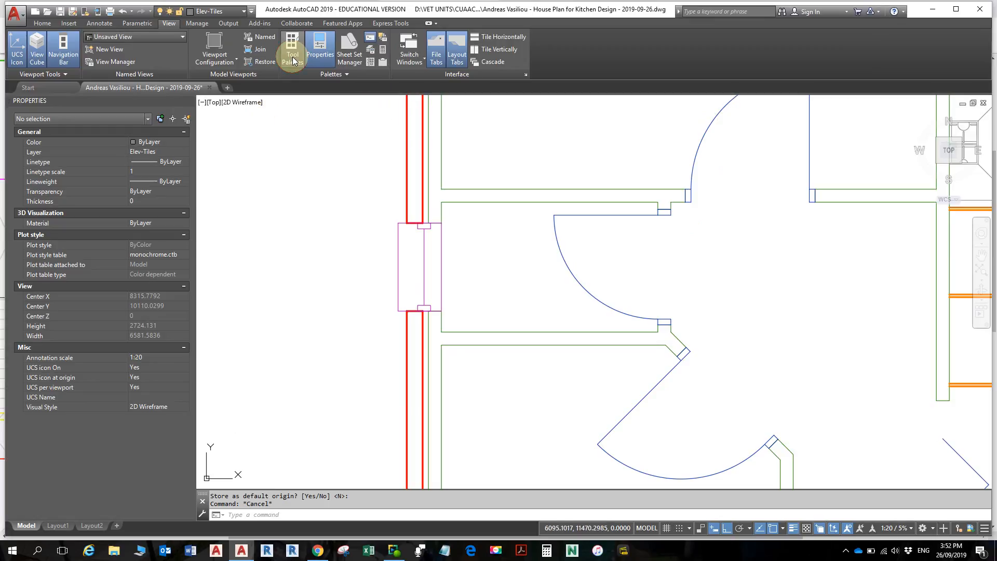
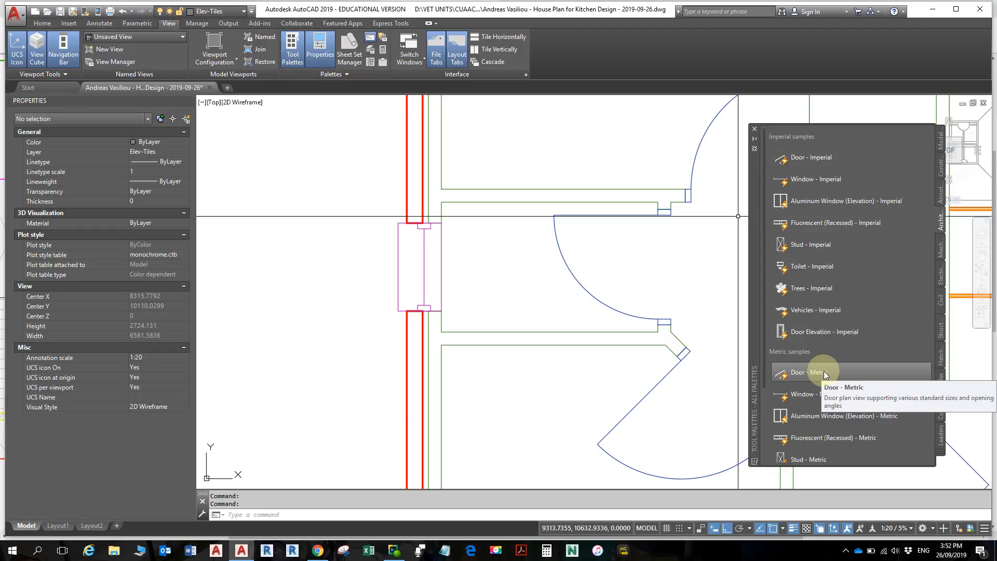
scroll(824, 373, "down", 3)
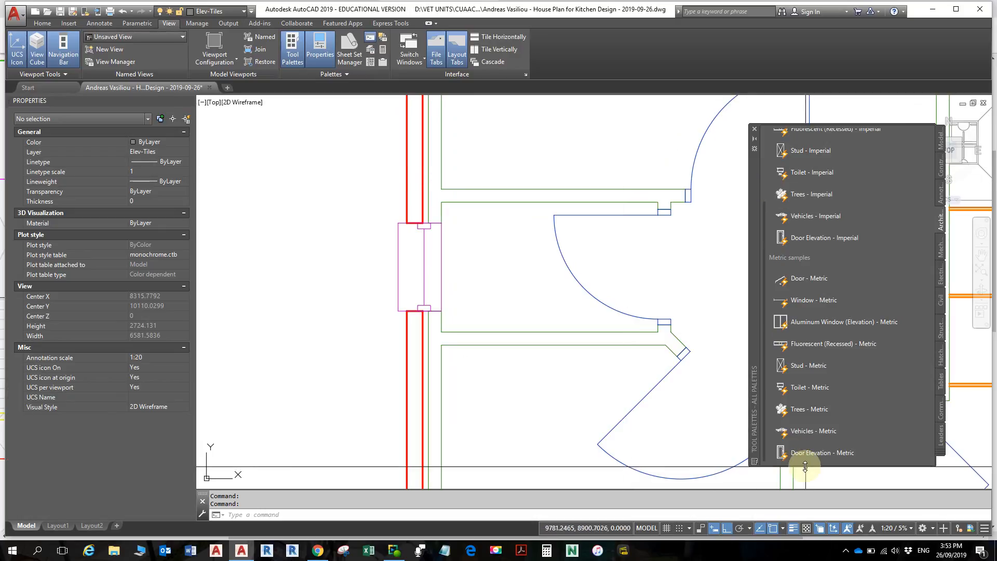
- Resize the Tool Palettes to fit all architectural samples, look through the annotation and constraints palettes, and return to the architectural samples
left_click_drag(805, 466, 809, 501)
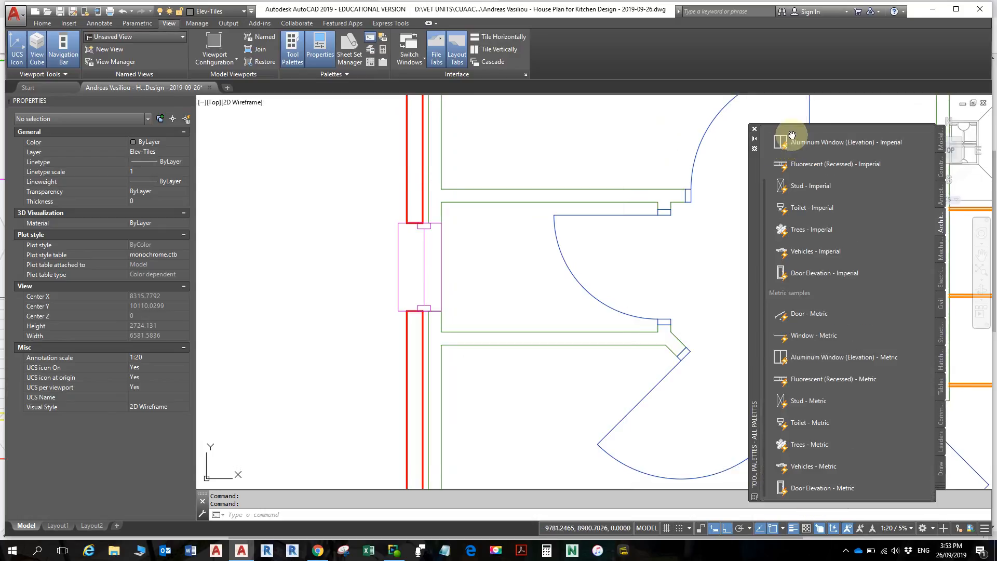
left_click_drag(796, 123, 805, 51)
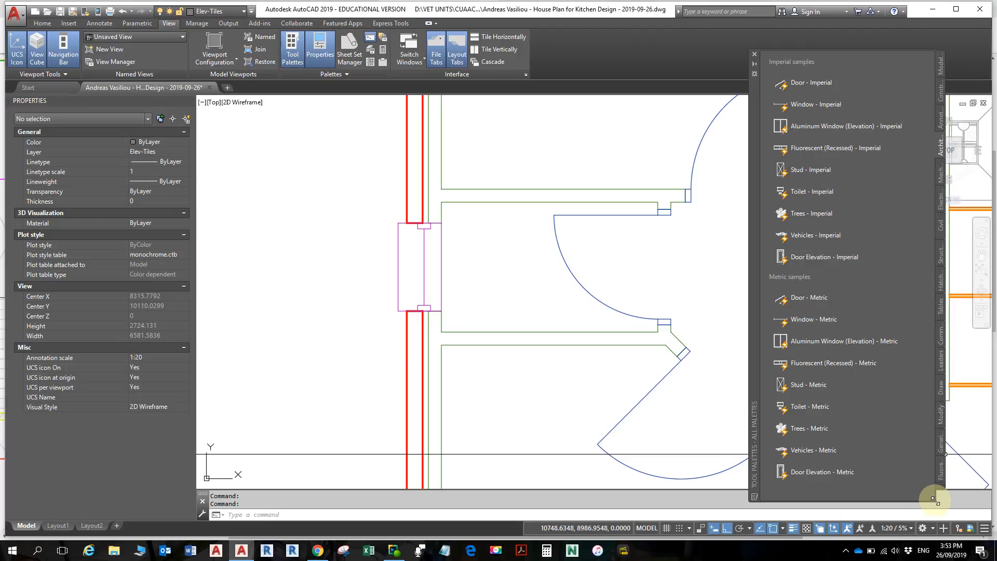
left_click_drag(932, 500, 873, 490)
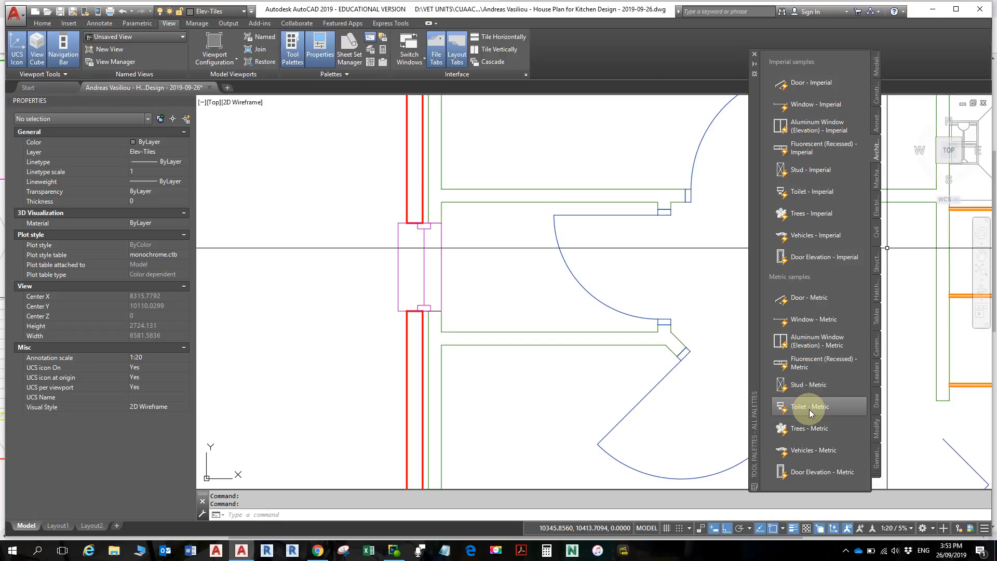
left_click(876, 152)
left_click(877, 123)
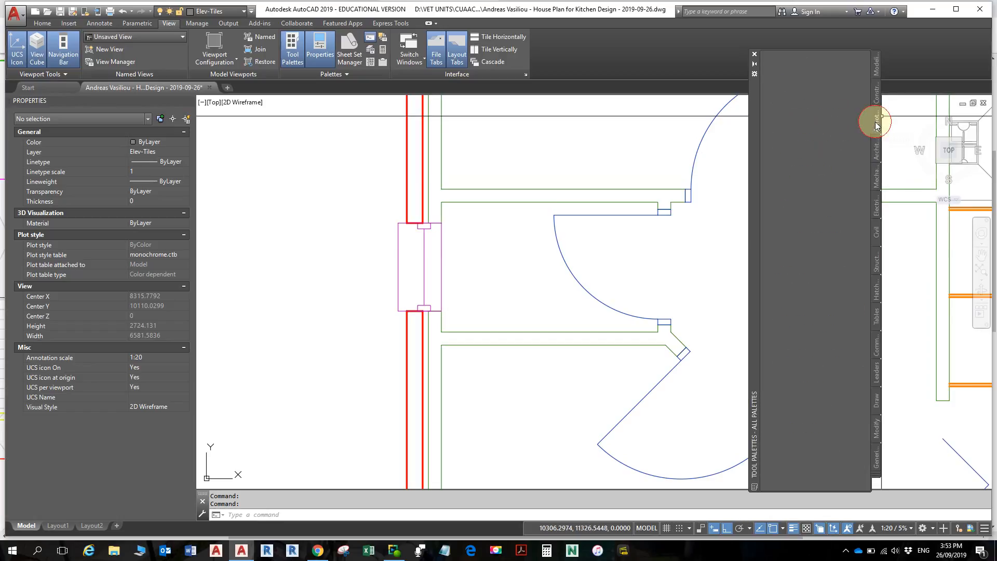
left_click(876, 93)
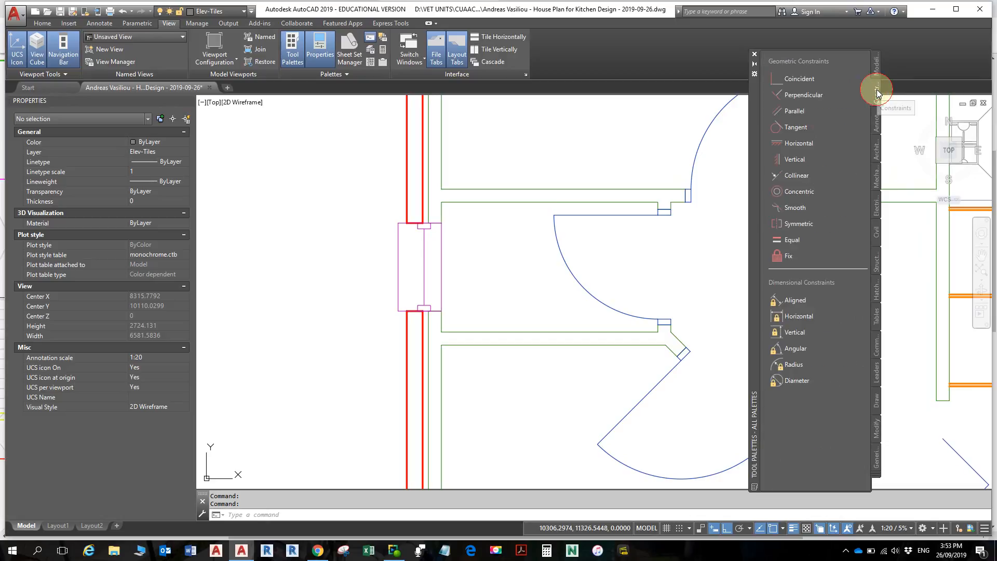
left_click(879, 155)
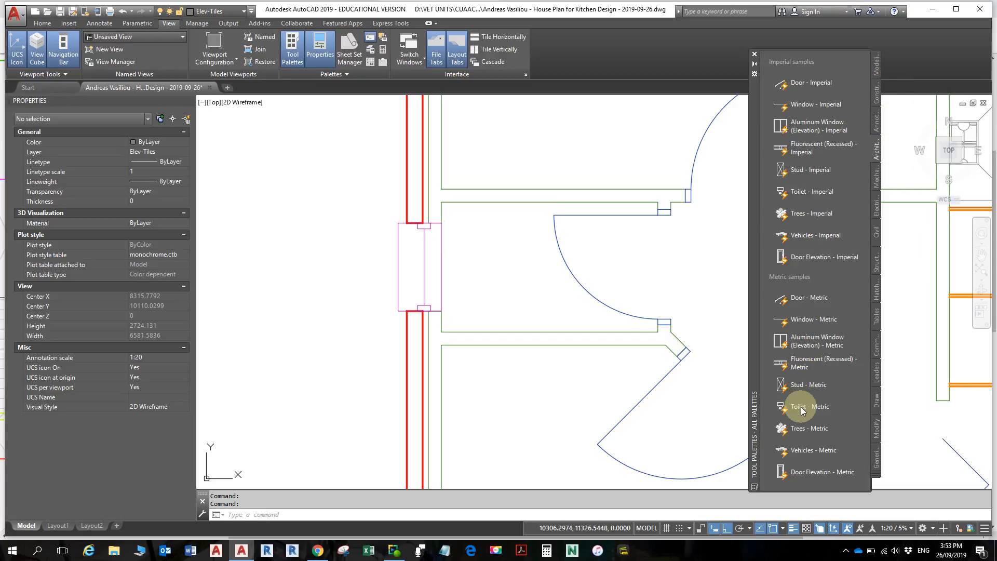
- Insert the Toilet - Metric block into the small room behind the west wall's window
left_click_drag(792, 406, 740, 391)
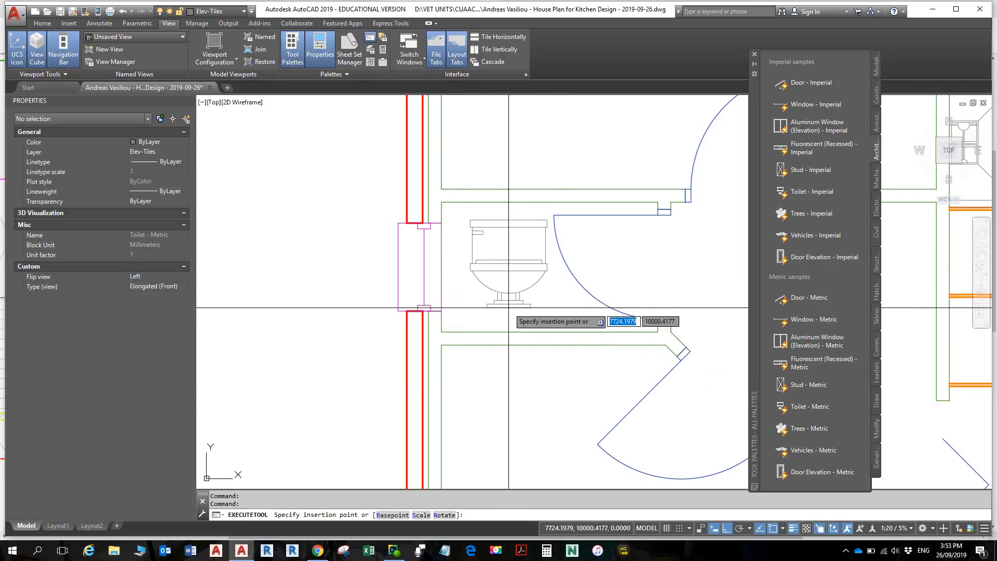
left_click(509, 308)
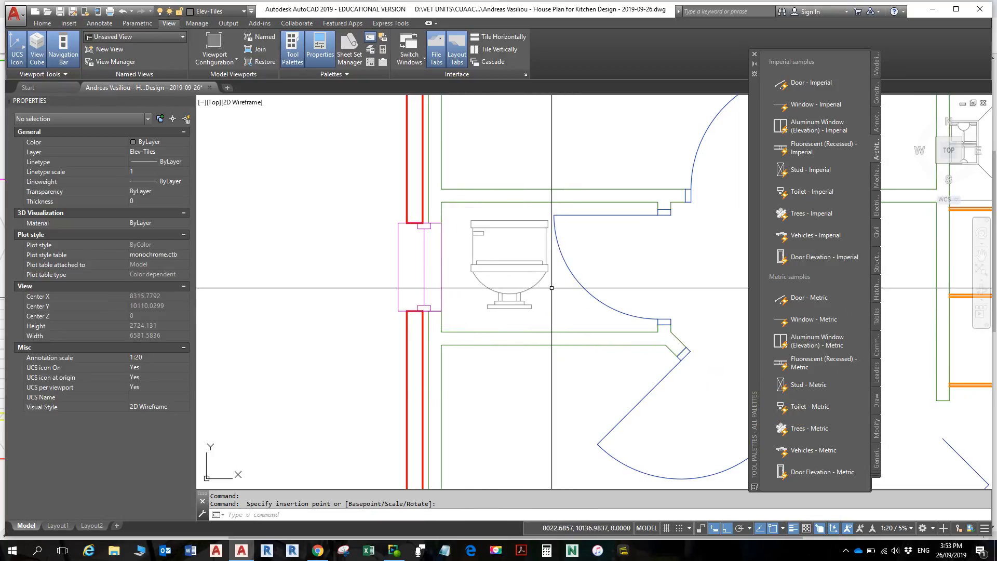
key("Escape")
key("Escape")
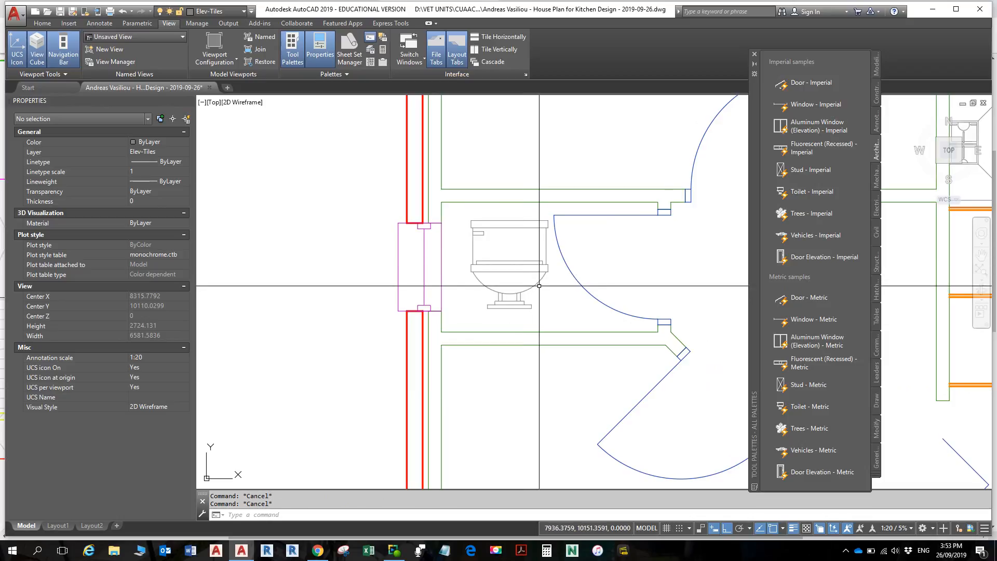
- Put the inserted toilet block on the Appliances layer
left_click(519, 308)
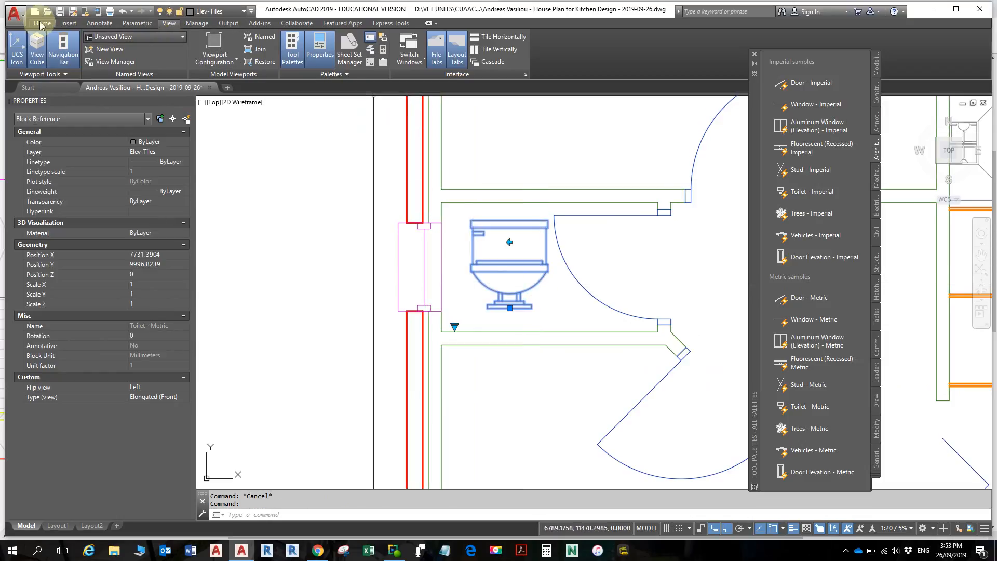
left_click(41, 23)
left_click(458, 38)
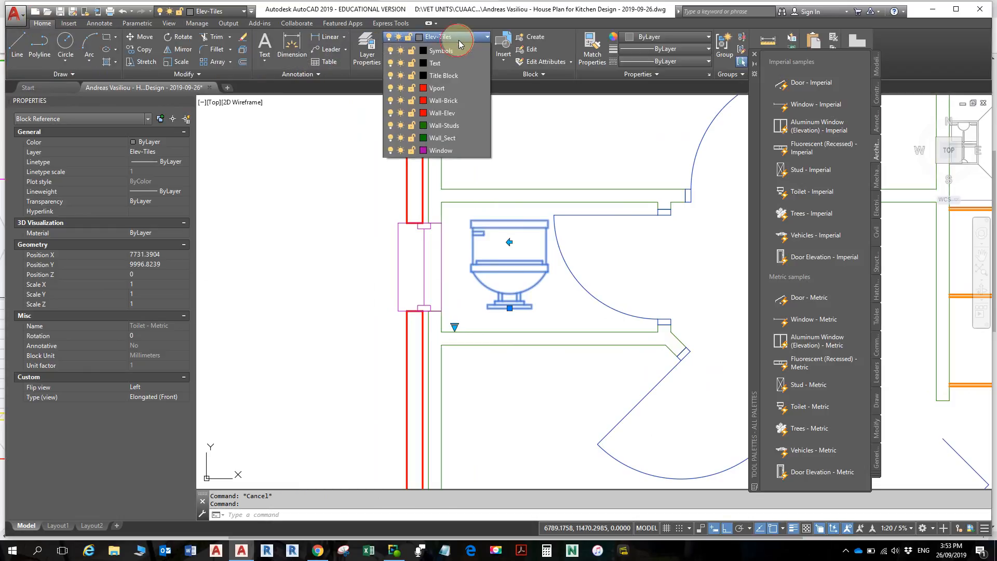
left_click(450, 61)
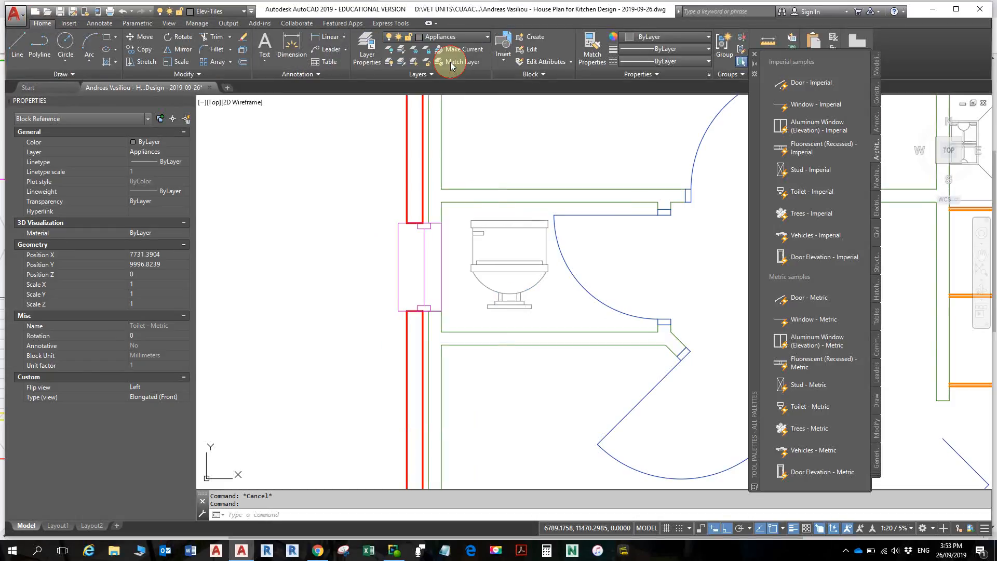
left_click(475, 37)
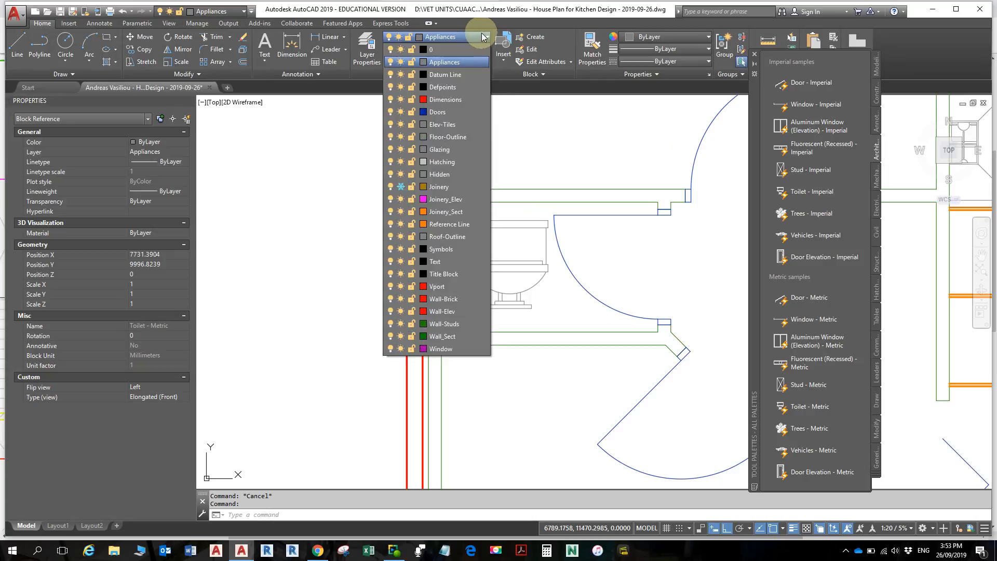
left_click(501, 124)
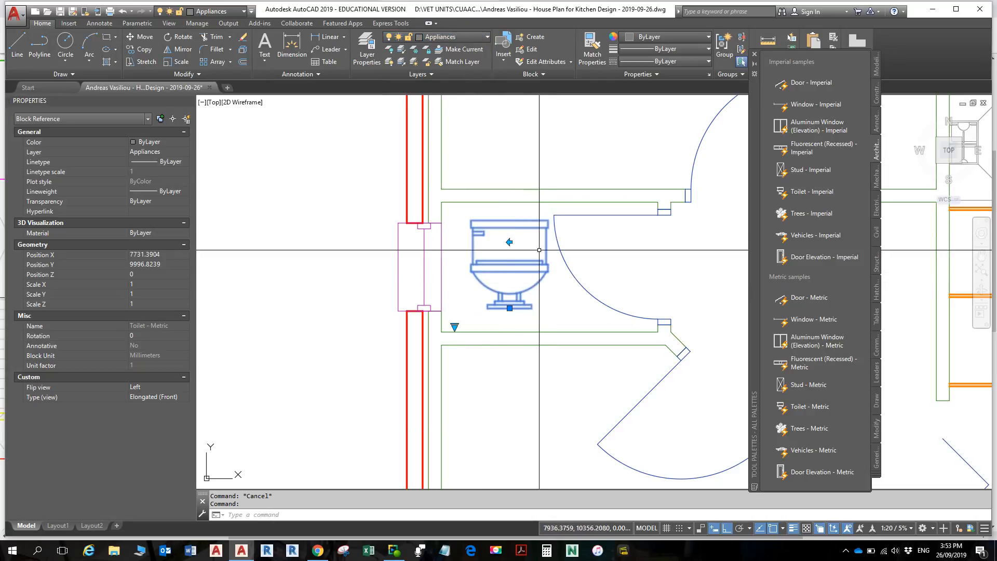
- Switch the toilet block's view type to Elongated (Plan) and deselect it
left_click(454, 326)
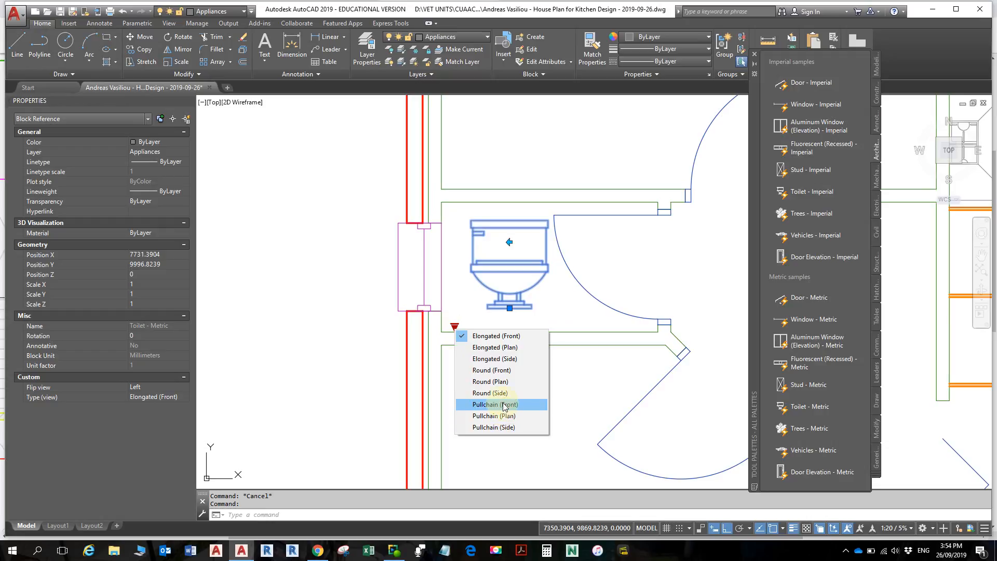
left_click(506, 348)
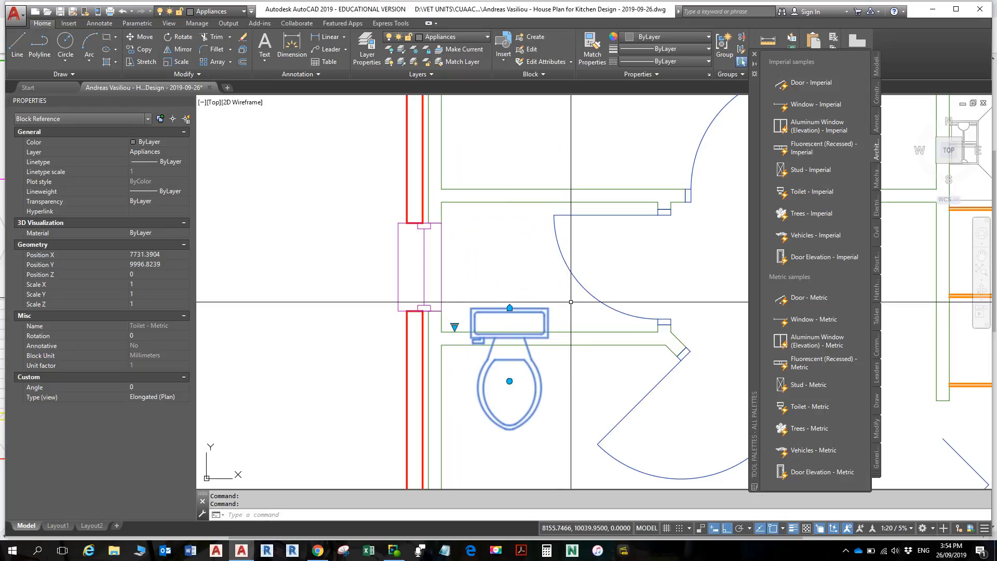
left_click(455, 328)
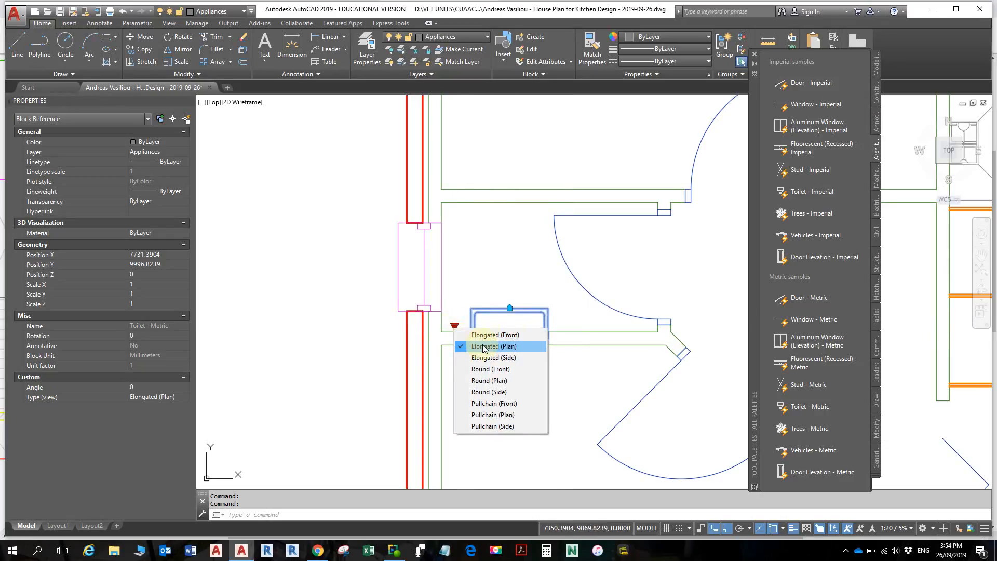
left_click(532, 268)
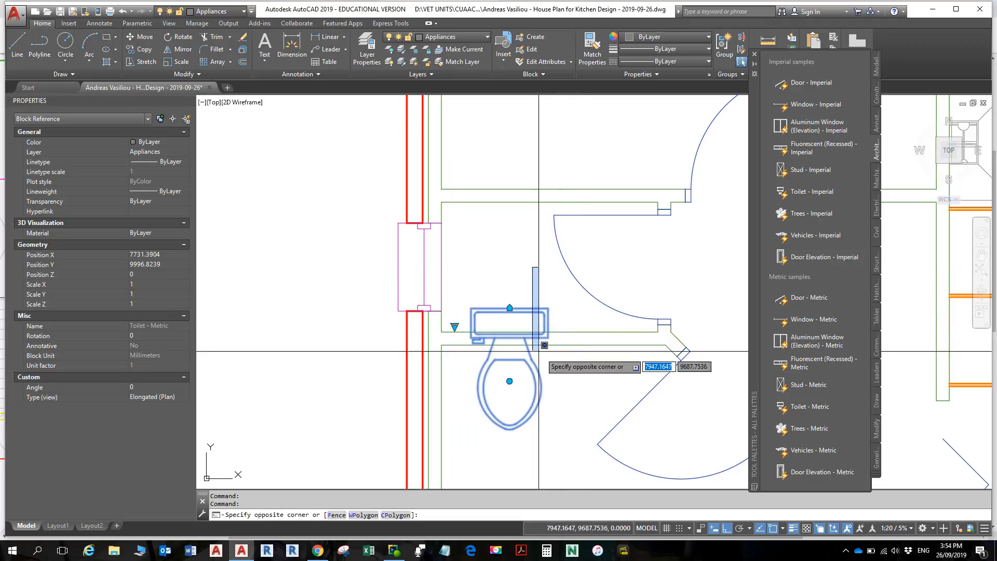
key("Escape")
key("Escape")
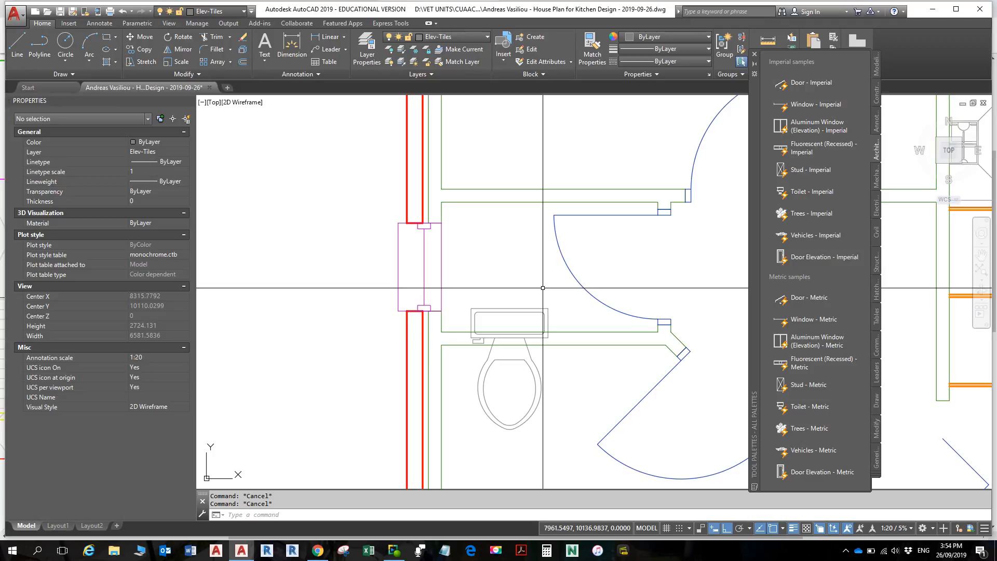
- With ortho off, move the toilet by its alignment grip to the midpoint of the small room's west wall, its cistern against the wall
left_click(503, 308)
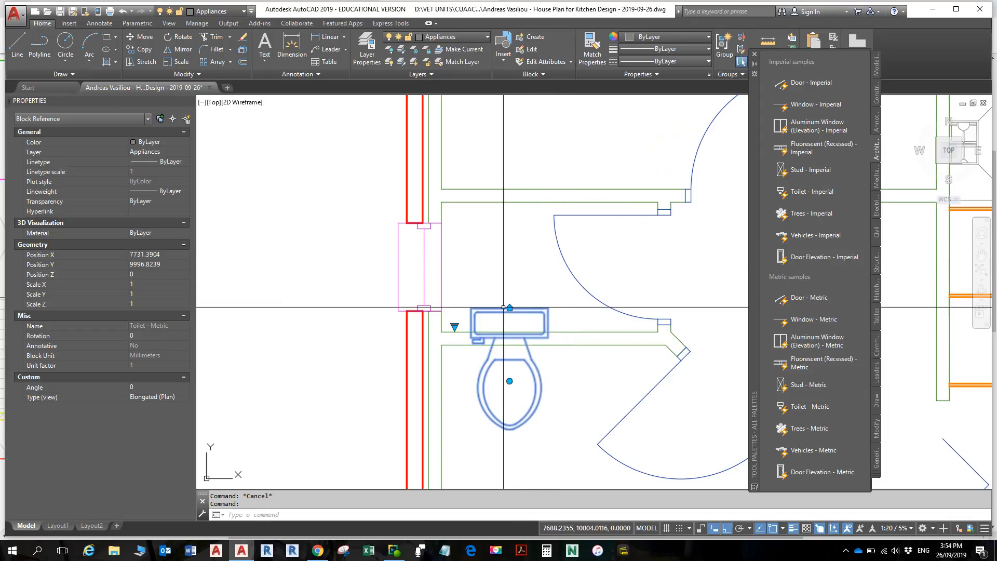
left_click(509, 308)
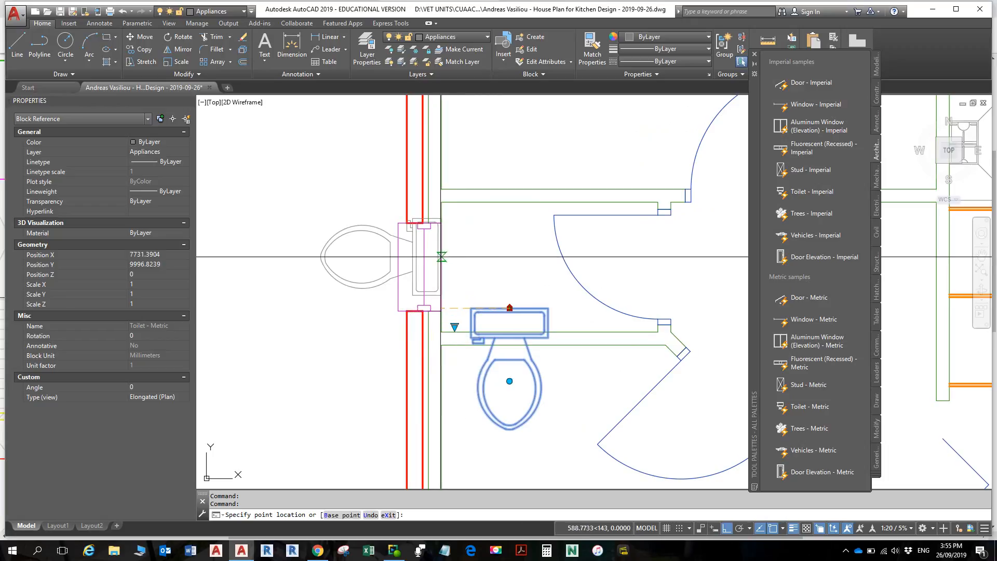
left_click(727, 530)
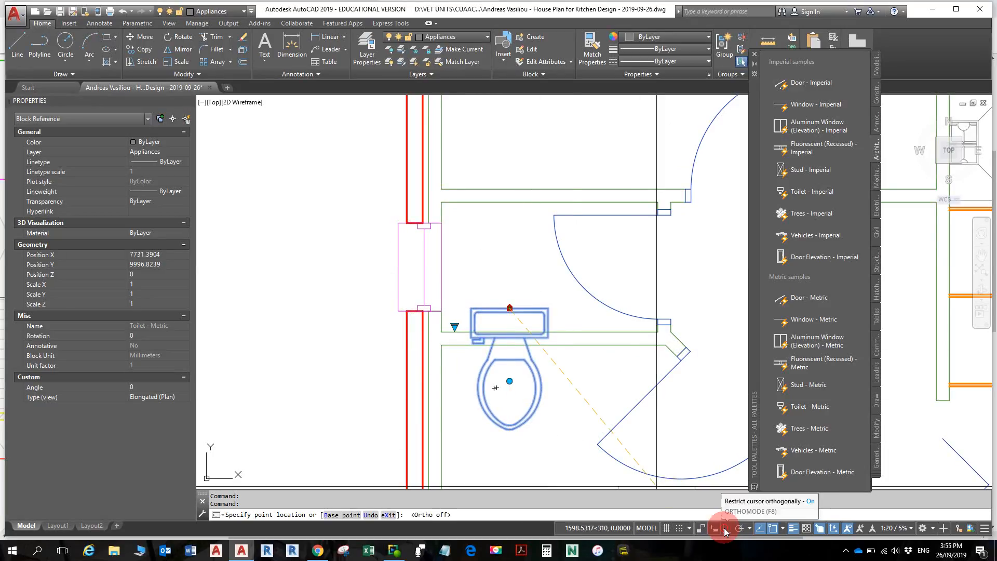
left_click(441, 267)
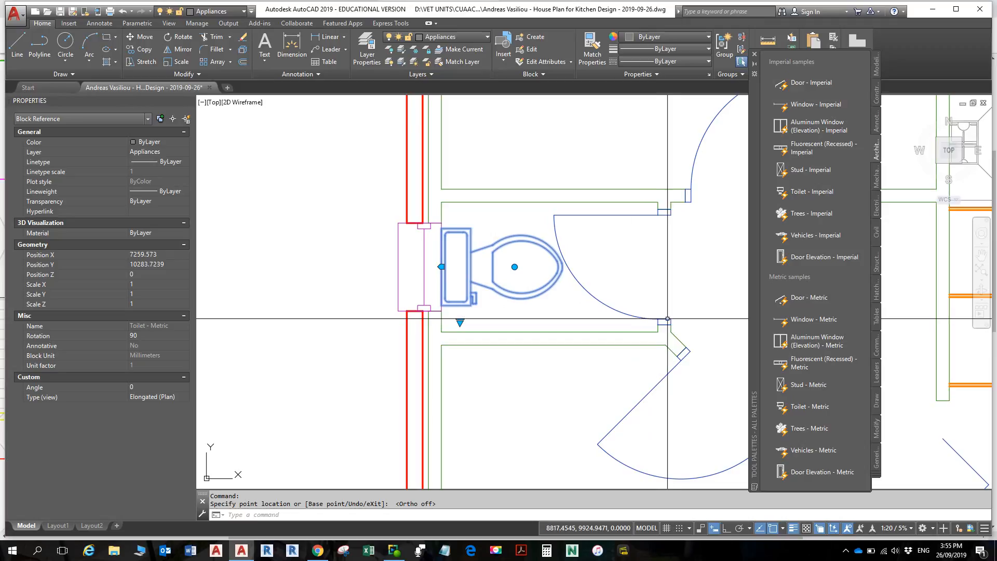
scroll(587, 292, "down", 5)
middle_click_drag(595, 288, 513, 275)
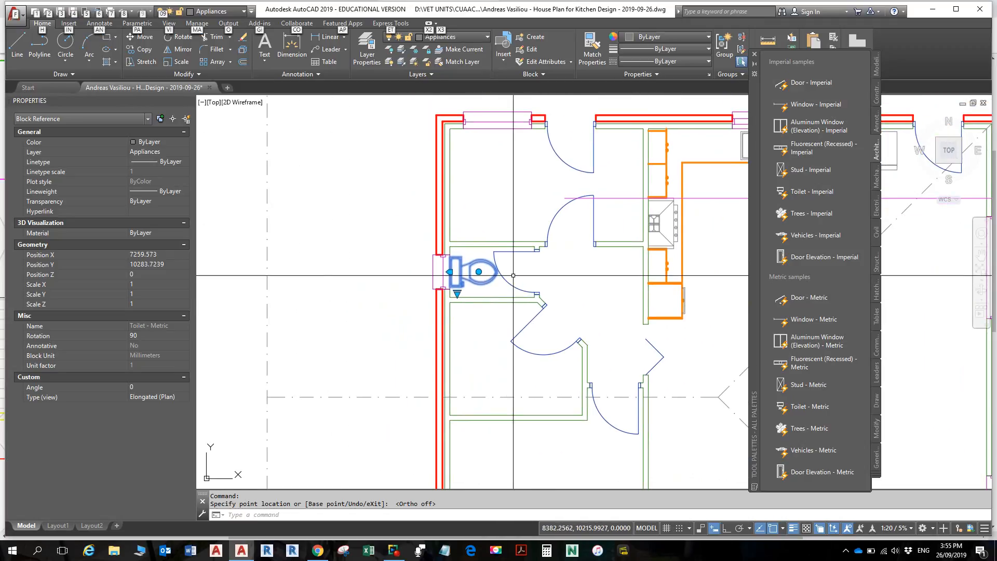
key("Escape")
key("Escape")
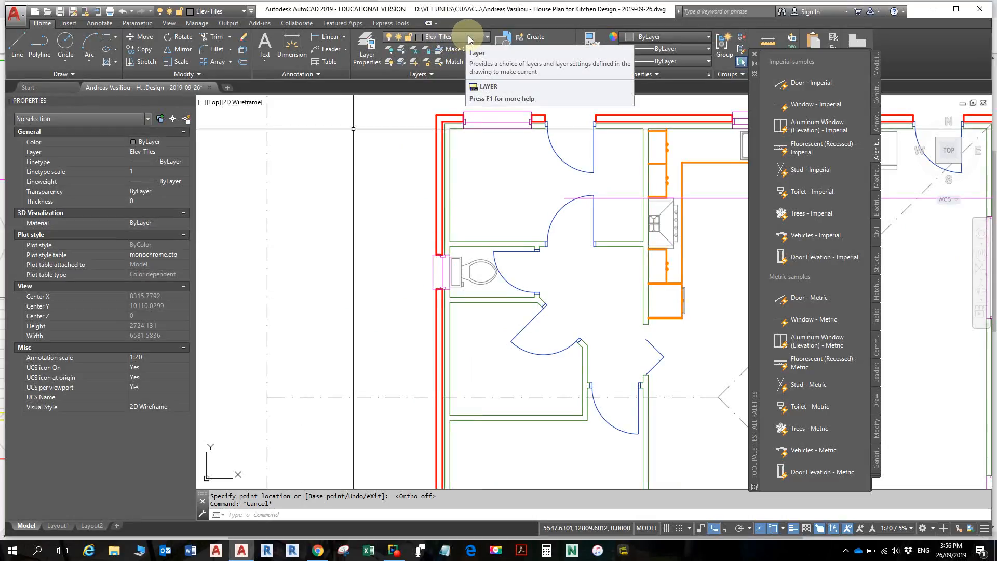
- Draw a vertical line across the toilet room's doorway, between the midpoints of its two door jambs
scroll(525, 291, "up", 4)
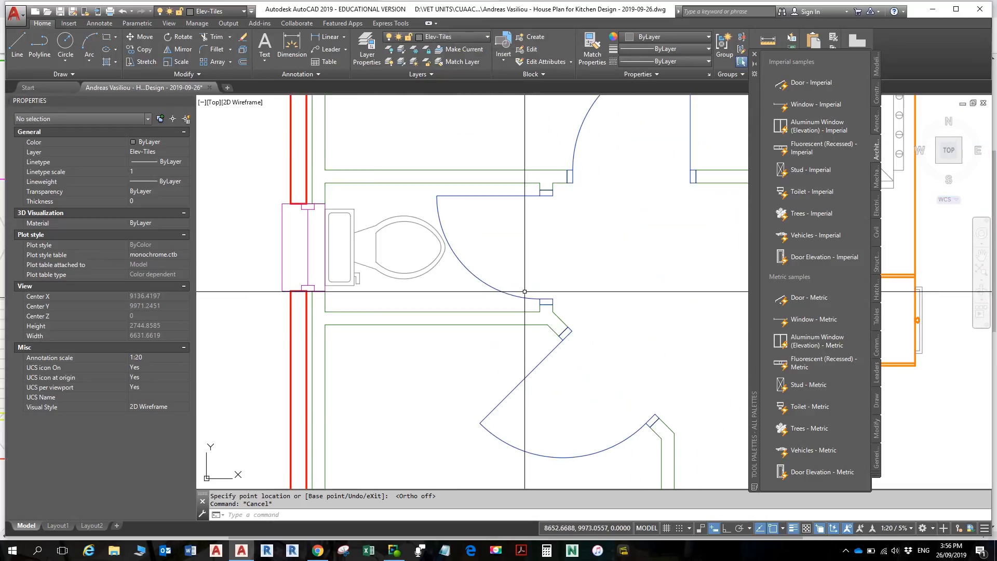
middle_click_drag(524, 291, 544, 297)
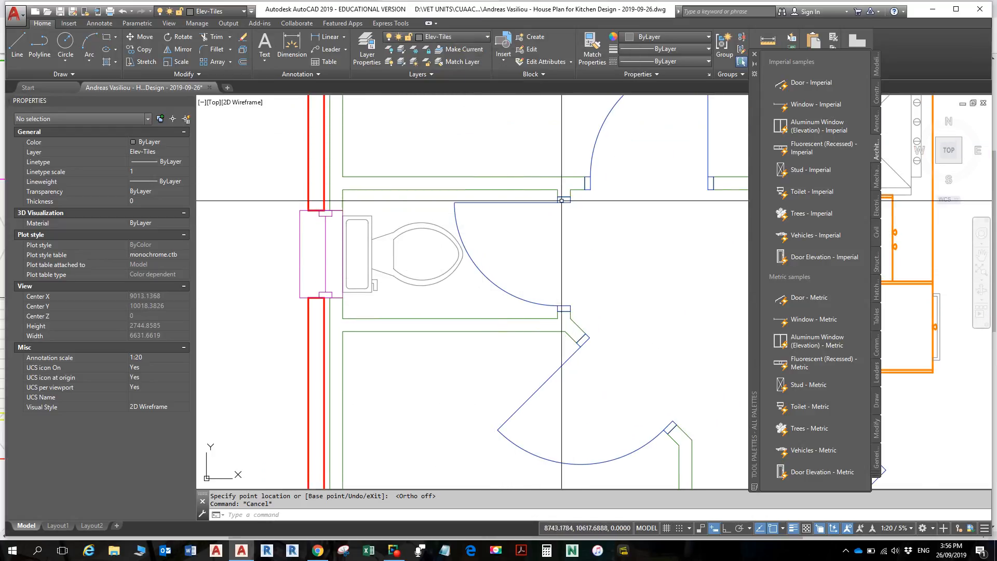
scroll(571, 233, "up", 2)
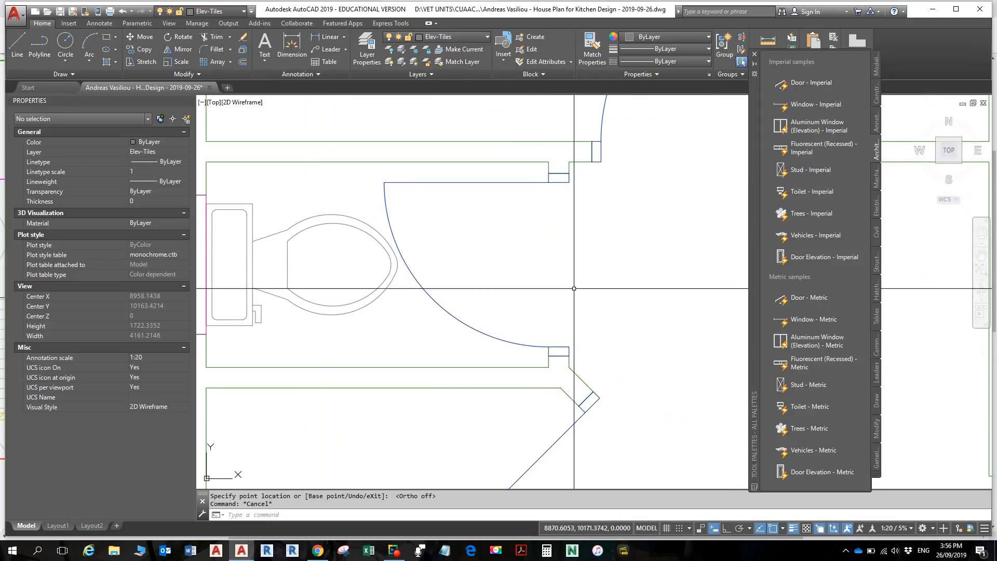
type("L")
key("Return")
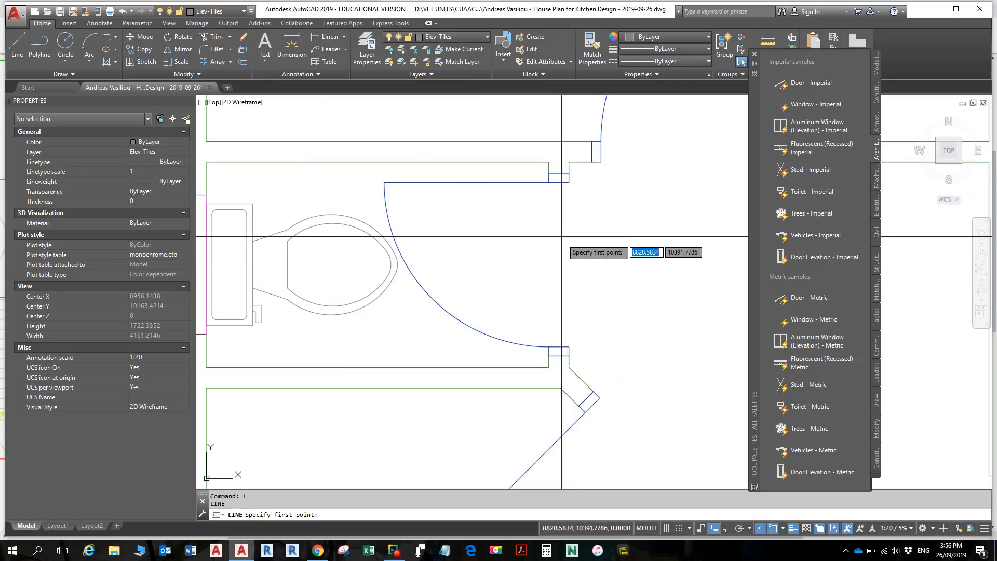
left_click(559, 182)
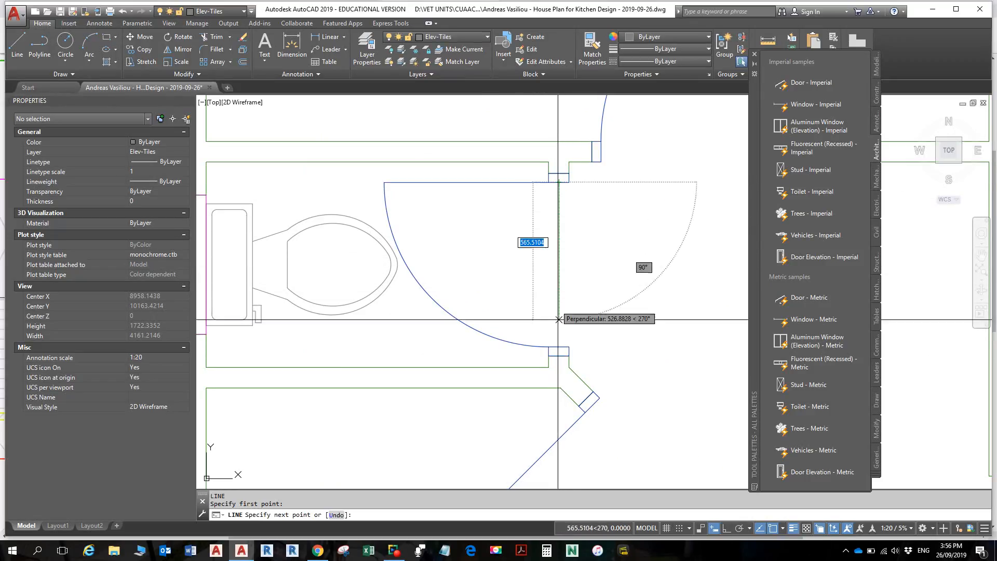
key("Escape")
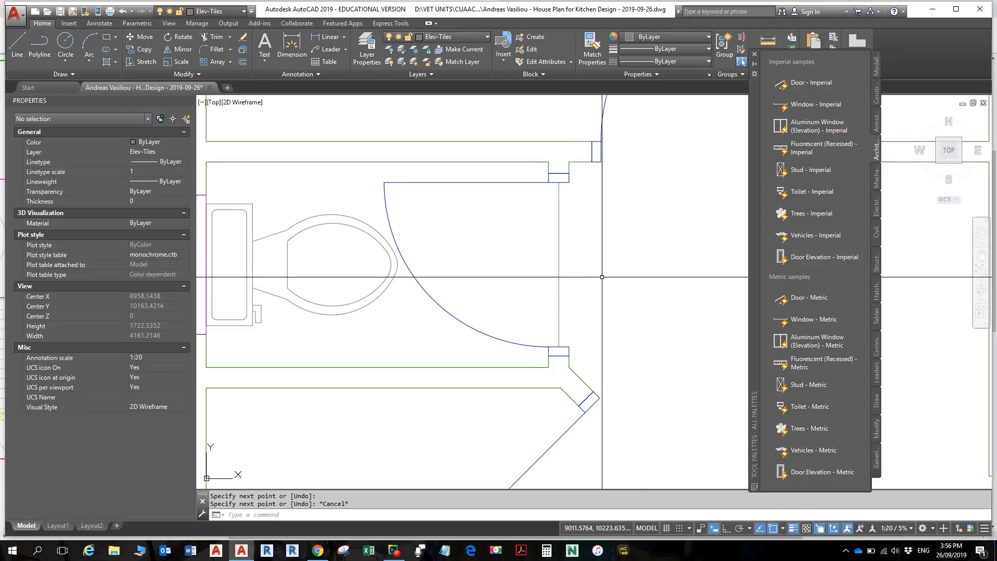
- Draw a diagonal line across the angled doorway of the room south of the toilet, between the midpoints of its two door jambs
scroll(559, 312, "down", 2)
middle_click_drag(558, 311, 598, 270)
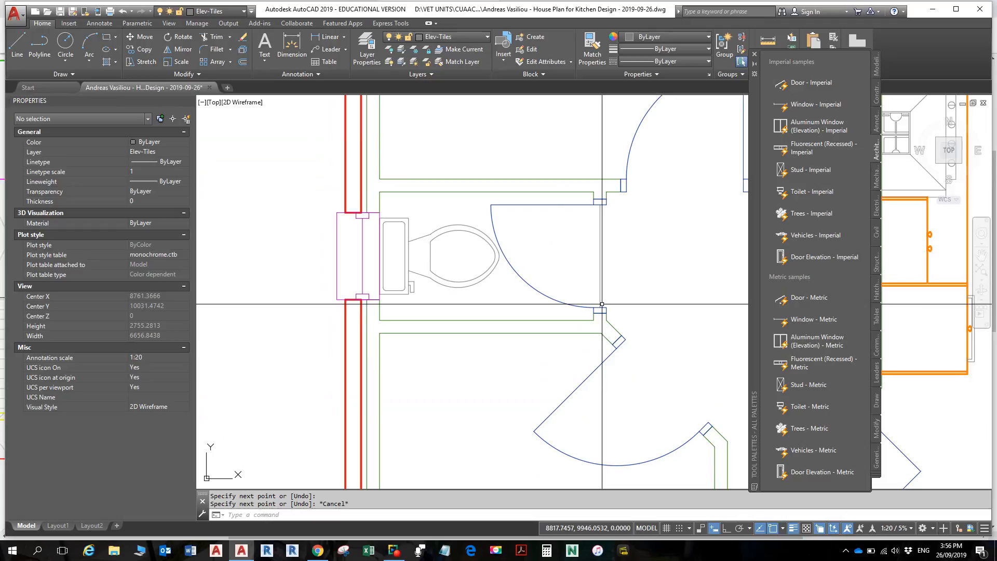
middle_click_drag(578, 322, 469, 262)
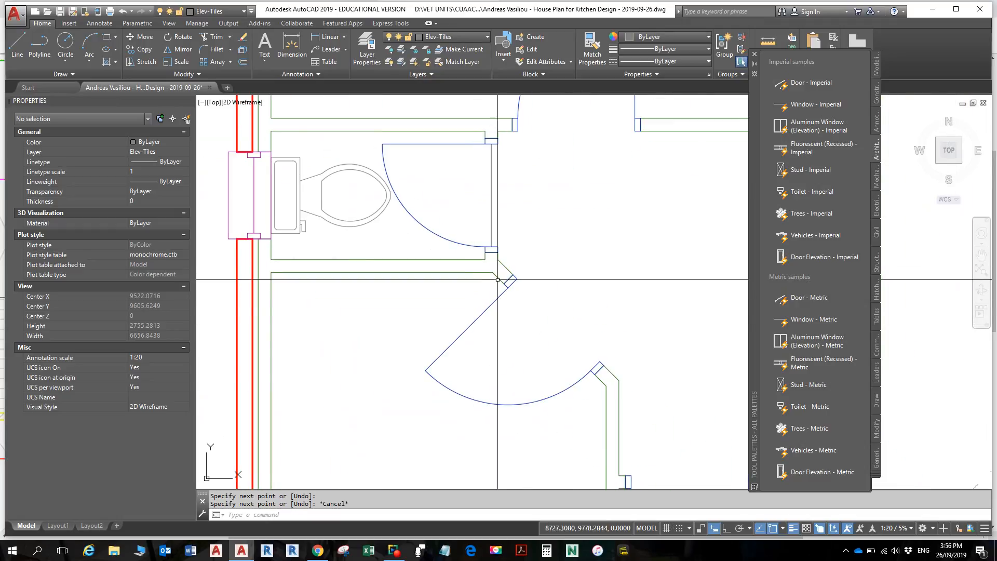
type("l")
key("Return")
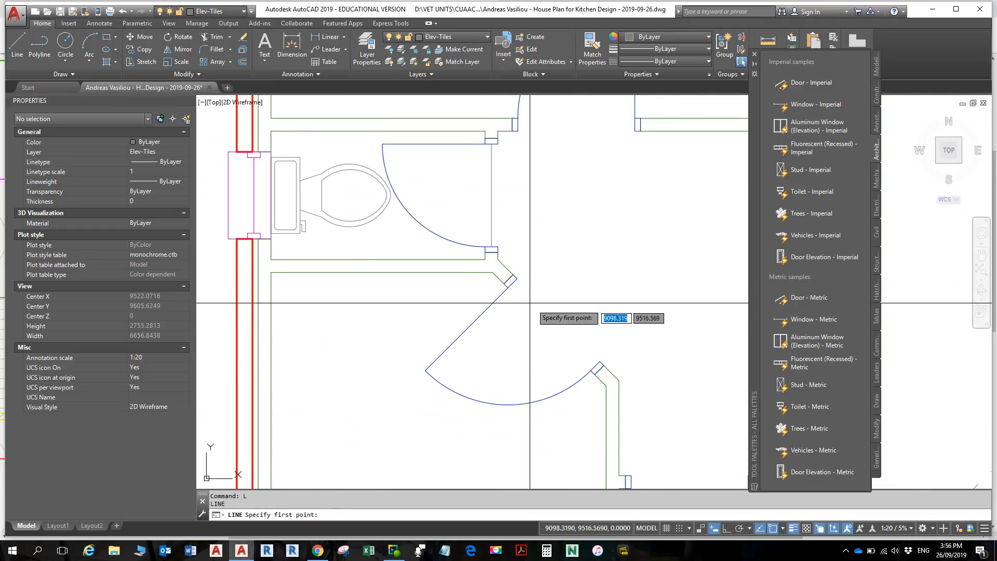
left_click(512, 282)
left_click(598, 366)
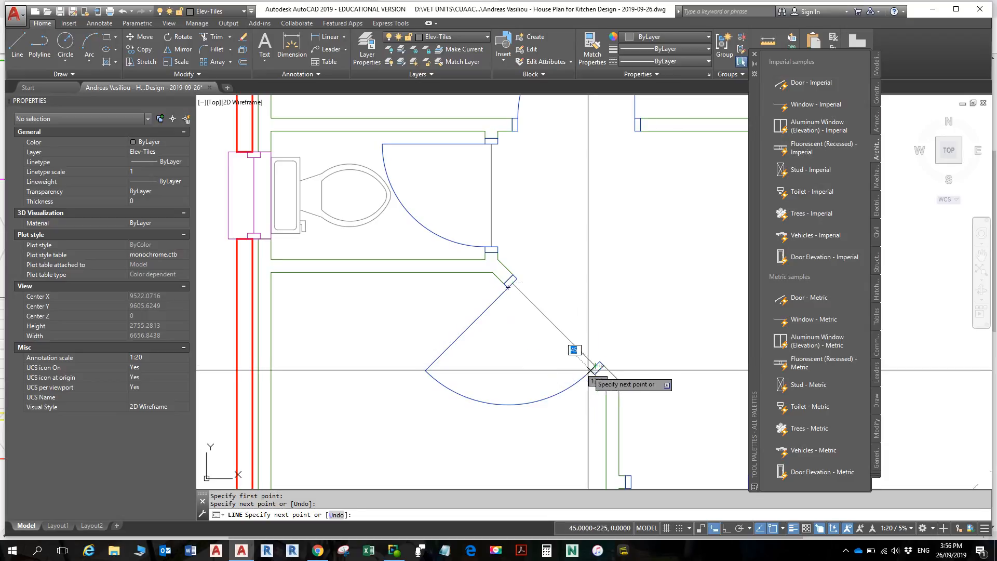
key("Return")
- Hatch the toilet room's floor with the user-defined square grid pattern at 300 spacing
scroll(553, 344, "down", 1)
mouse_move(552, 341)
middle_mouse_down()
mouse_move(546, 354)
mouse_move(556, 316)
mouse_move(564, 322)
mouse_move(522, 287)
middle_mouse_up()
scroll(554, 340, "down", 1)
scroll(562, 322, "down", 1)
scroll(512, 292, "up", 2)
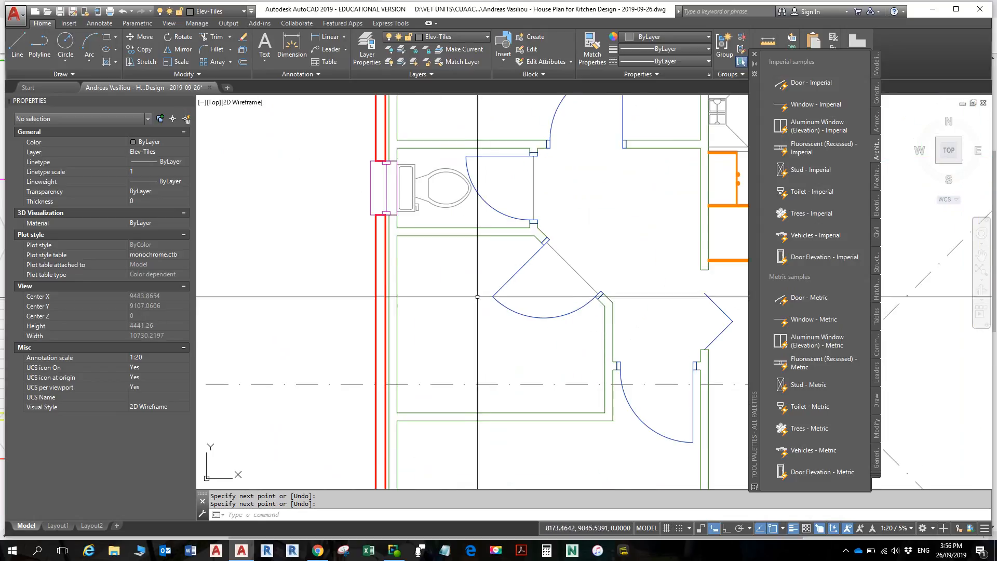
right_click(477, 242)
left_click(514, 265)
type("h")
key("Return")
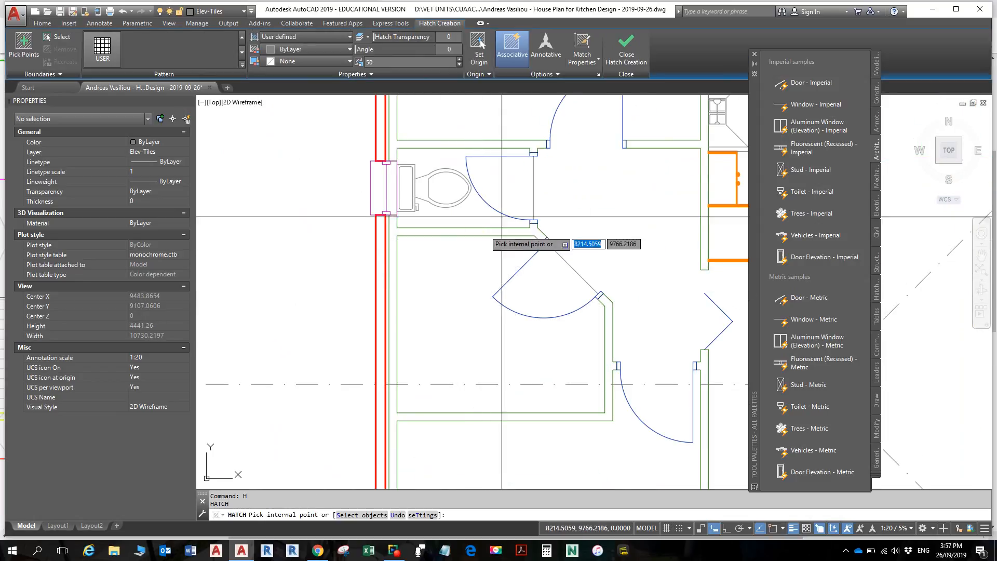
left_click(389, 61)
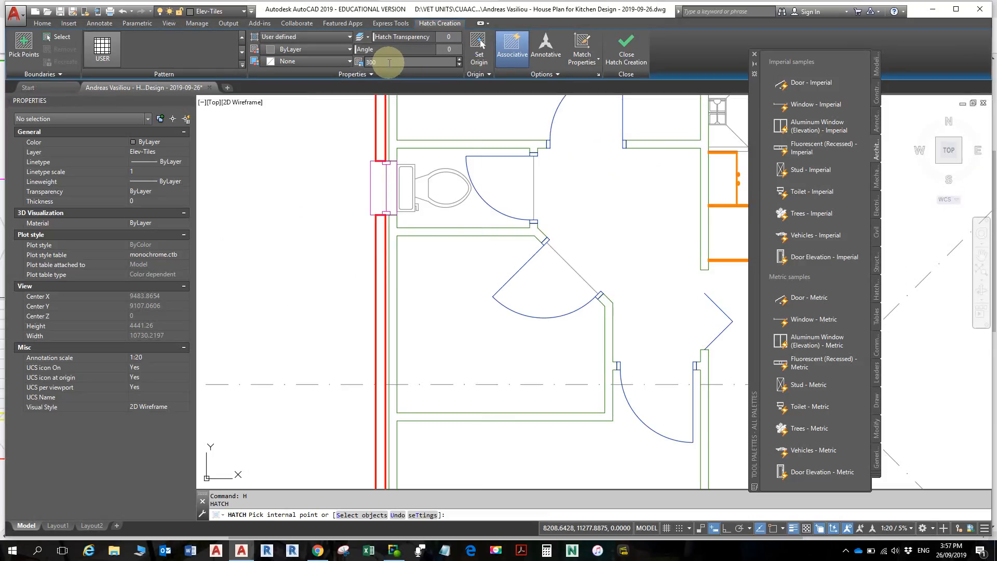
left_click(476, 211)
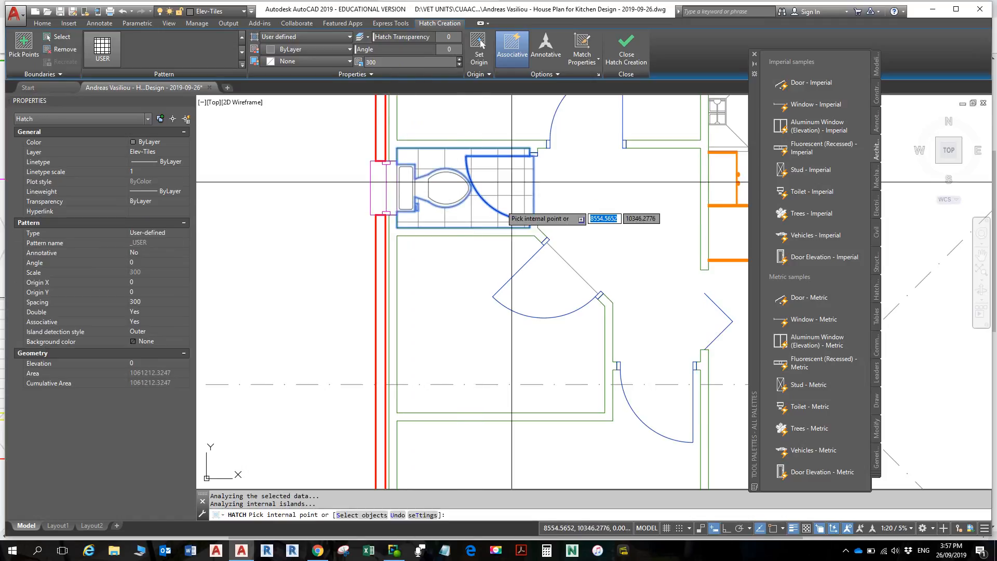
- Set the toilet room hatch's origin to the midpoint of the doorway line and finish the hatch
scroll(517, 235, "up", 4)
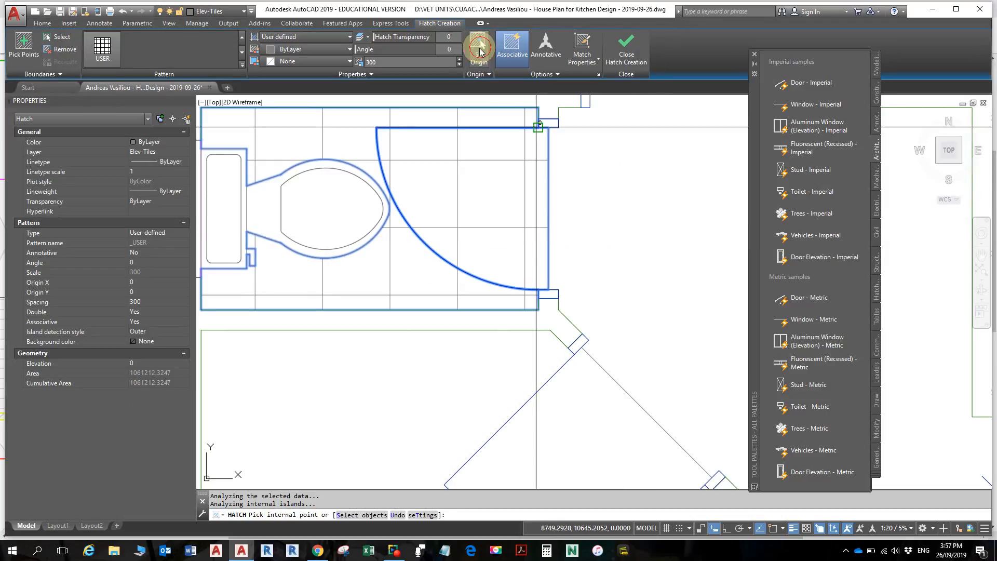
left_click(480, 50)
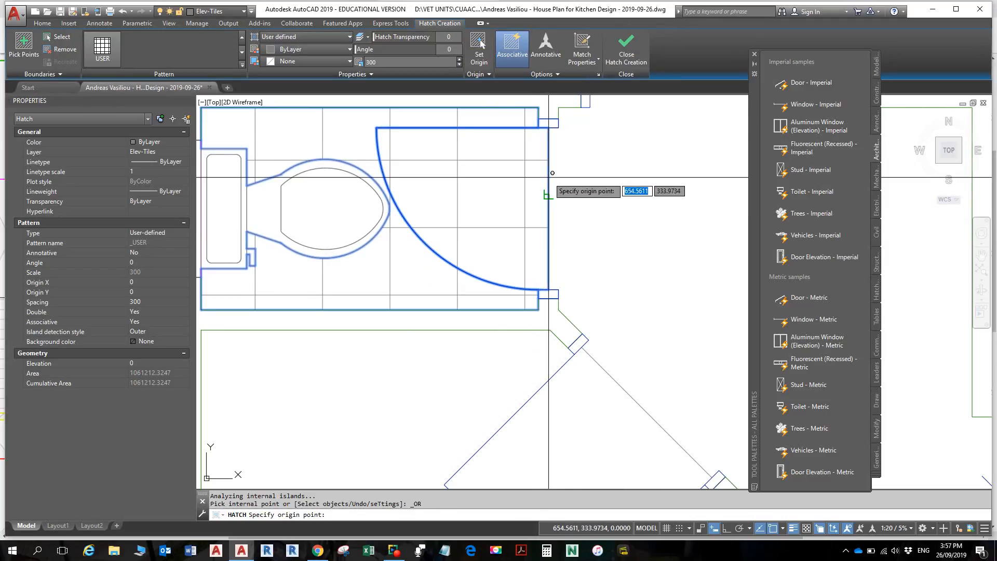
left_click(549, 208)
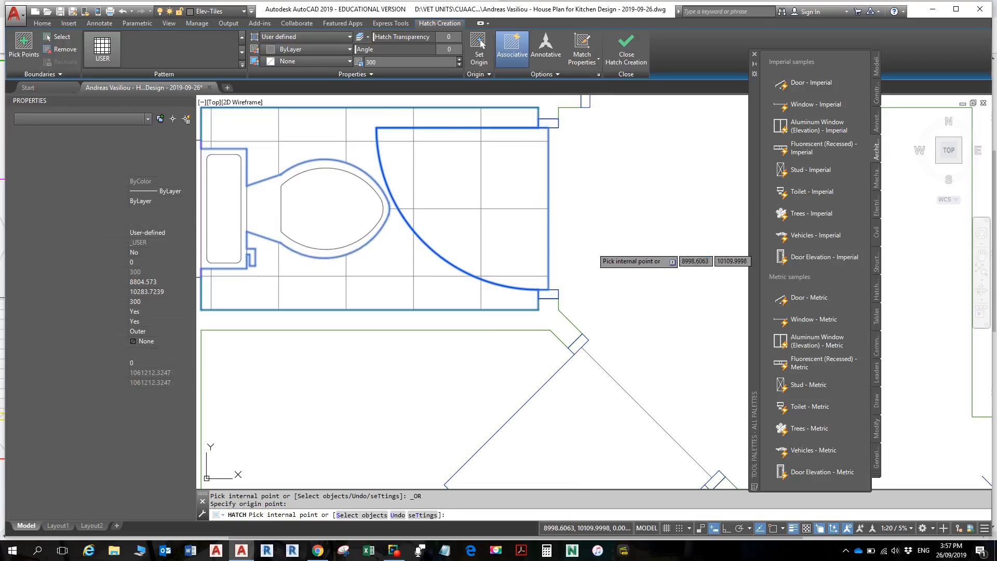
key("Escape")
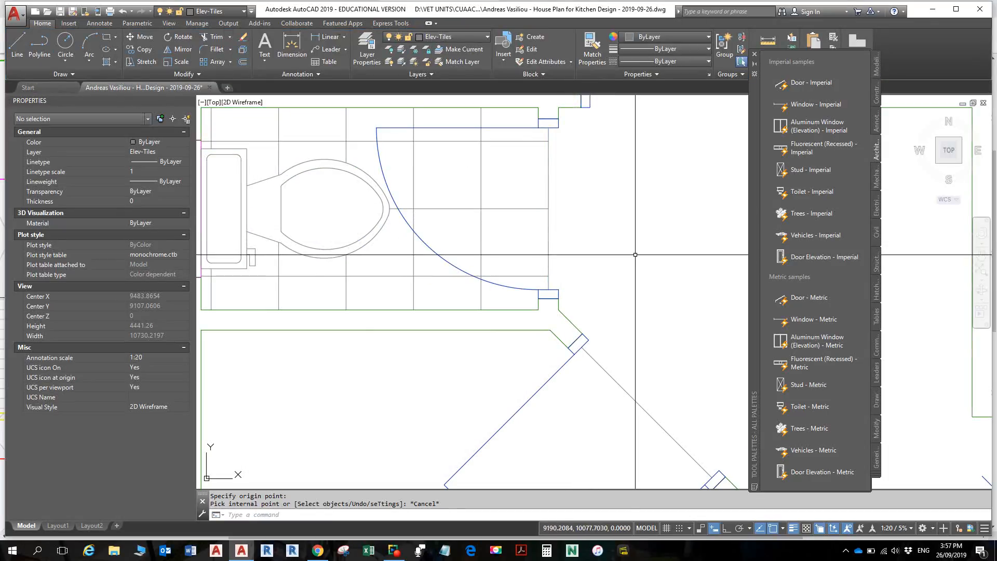
- Undo the last hatch and the view changes before it
key("ctrl+z")
key("ctrl+z")
left_click(526, 16)
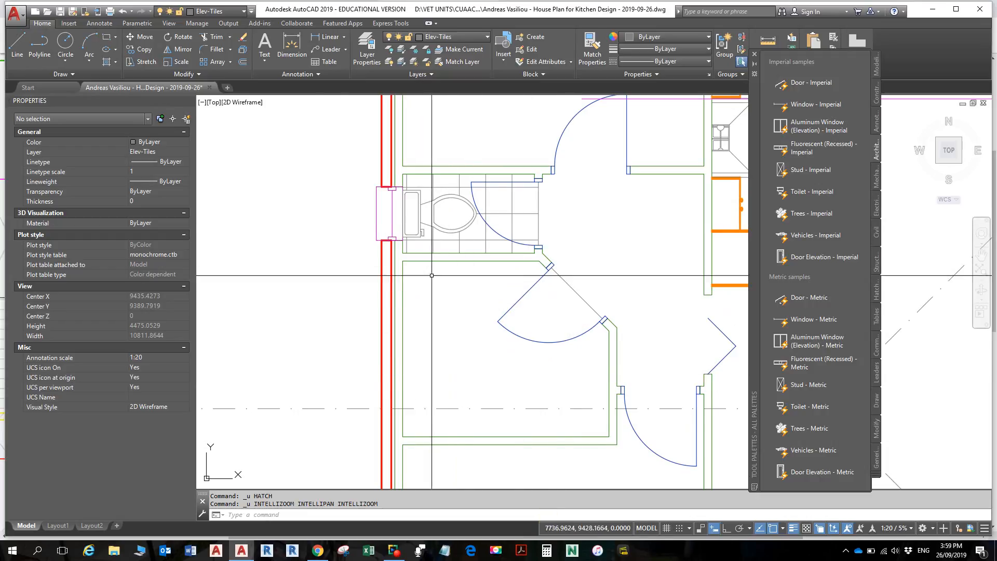
- Hatch the room with the angled doorway, including its door swing area, with single user-defined lines at 300 spacing and a 45° angle
left_click(109, 62)
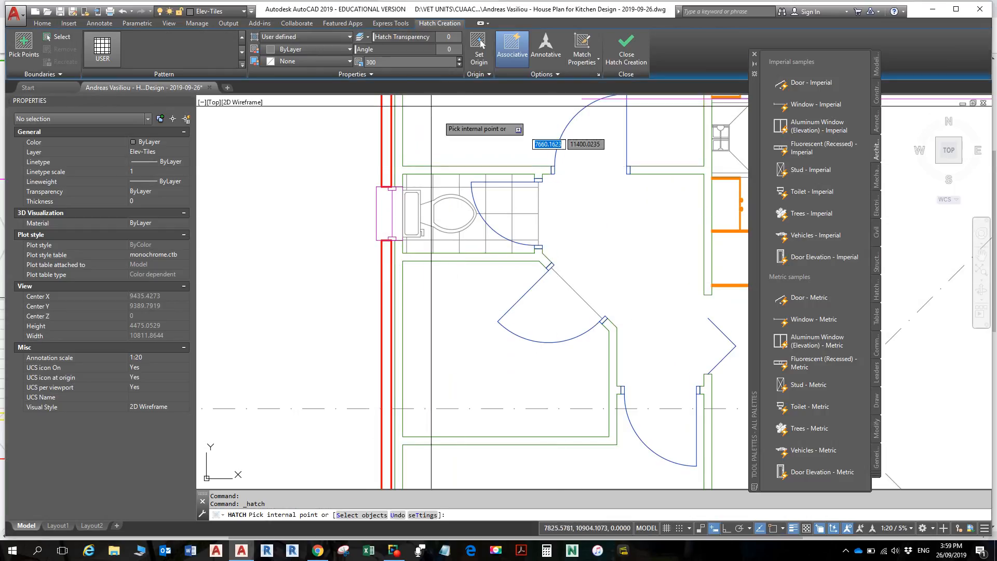
left_click(379, 62)
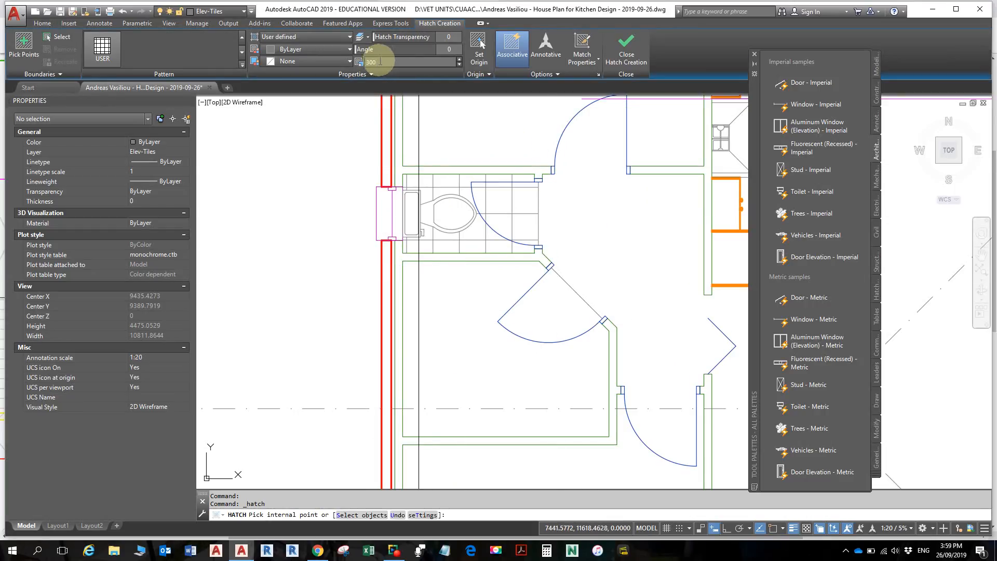
left_click(378, 76)
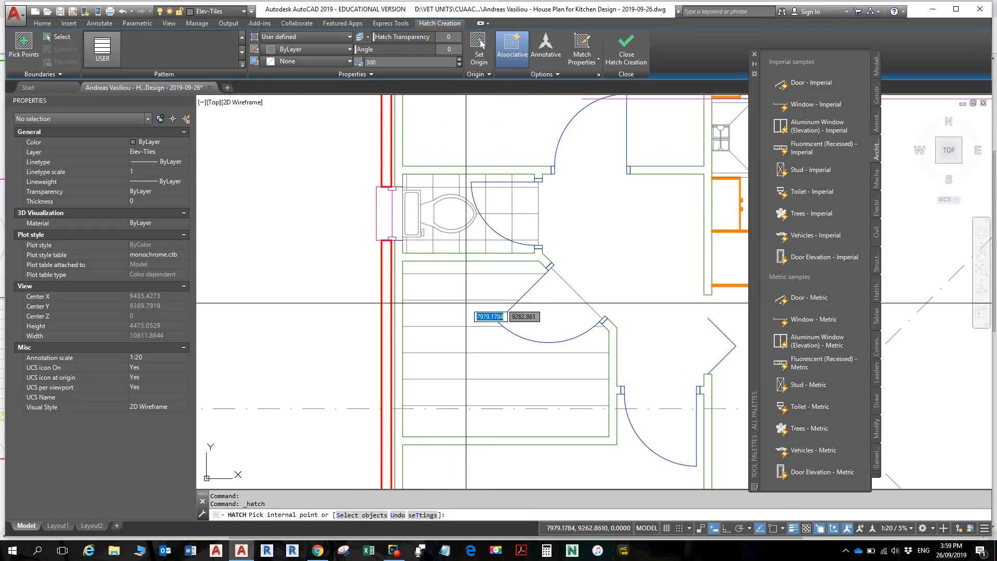
left_click(466, 74)
left_click(449, 63)
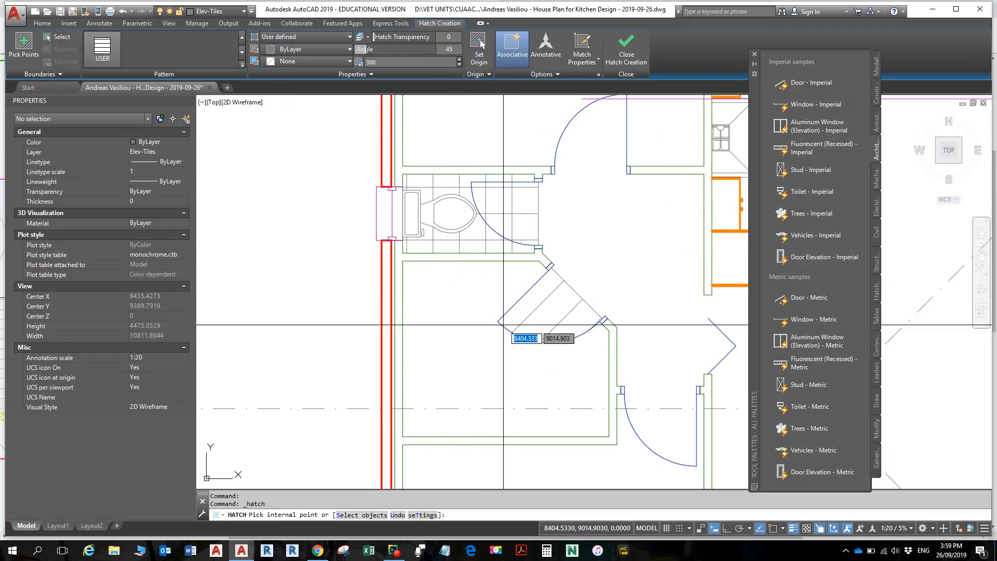
left_click(534, 323)
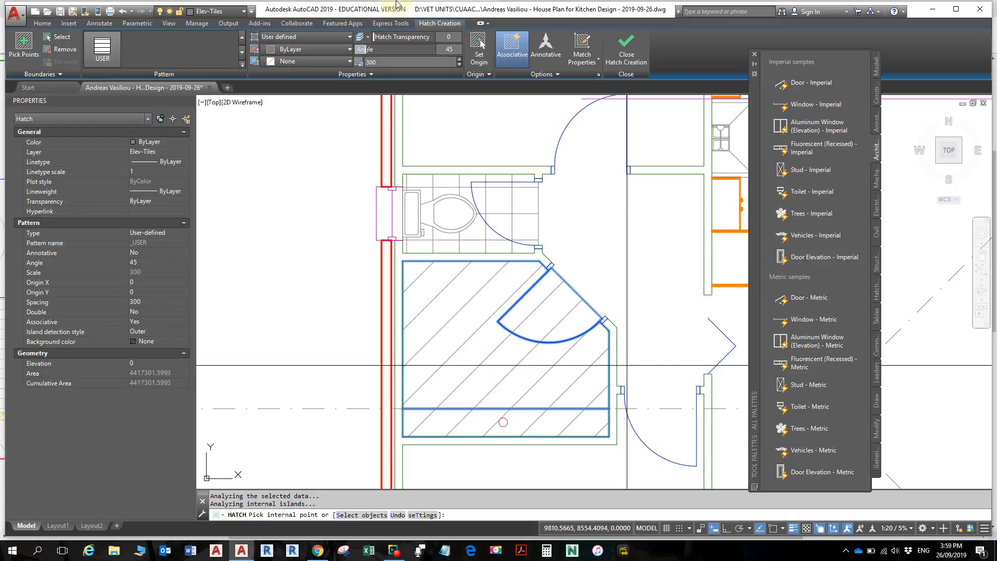
- Set the 45° hatch's origin to the midpoint of the angled doorway line and finish the hatch
left_click(476, 56)
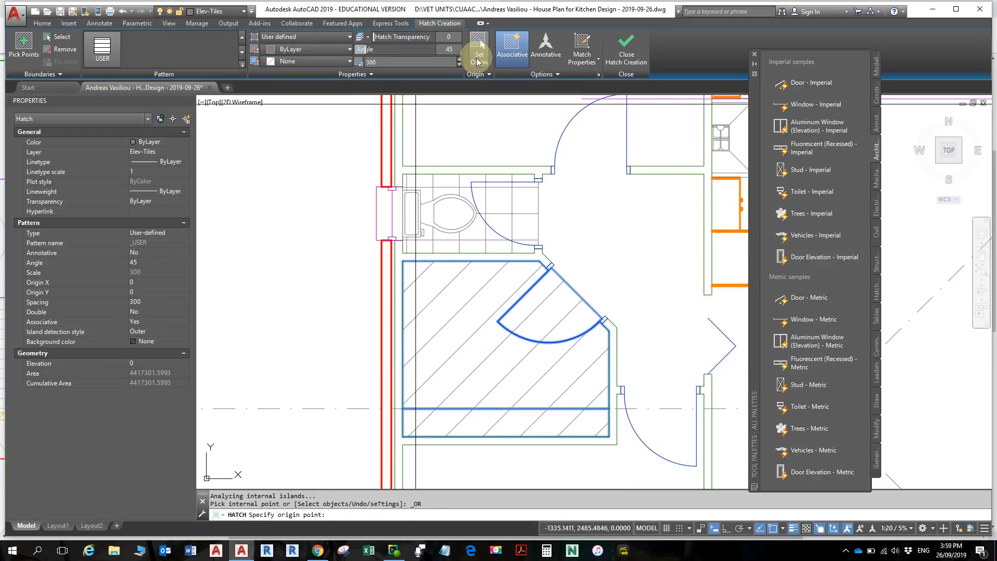
left_click(577, 293)
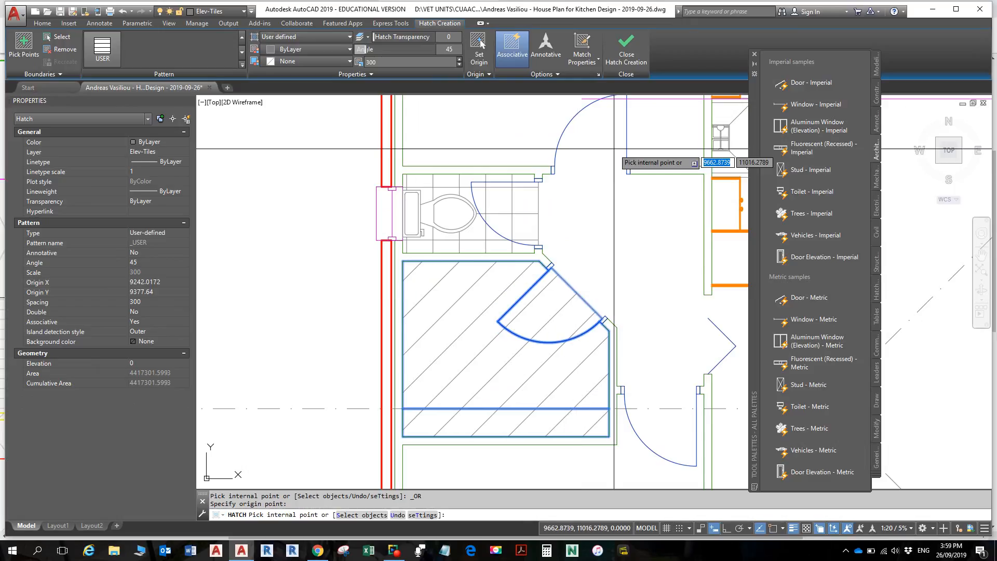
key("Return")
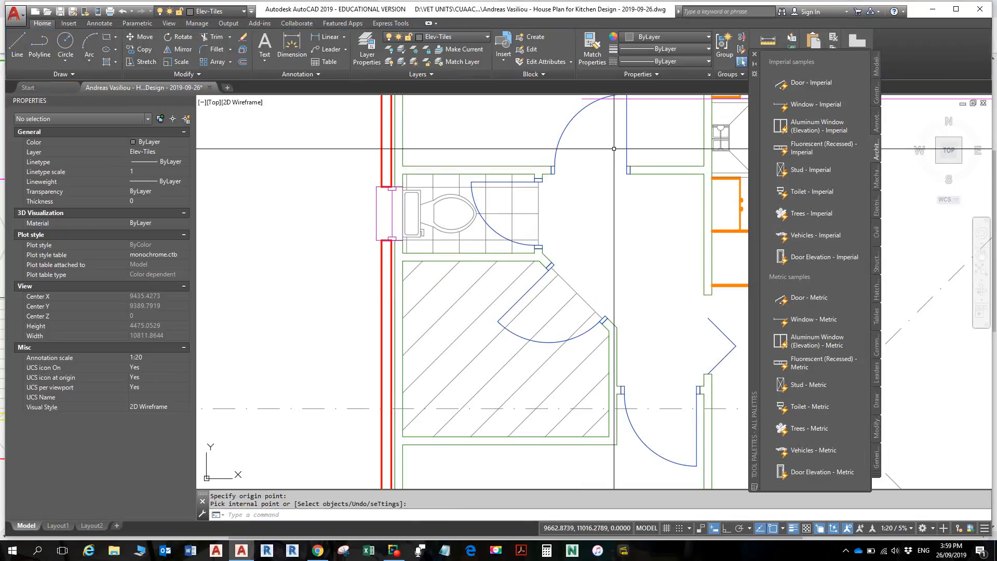
- Add a second user-defined line hatch at 600 spacing and a 135° angle over the same room, including its door swing area
key("alt")
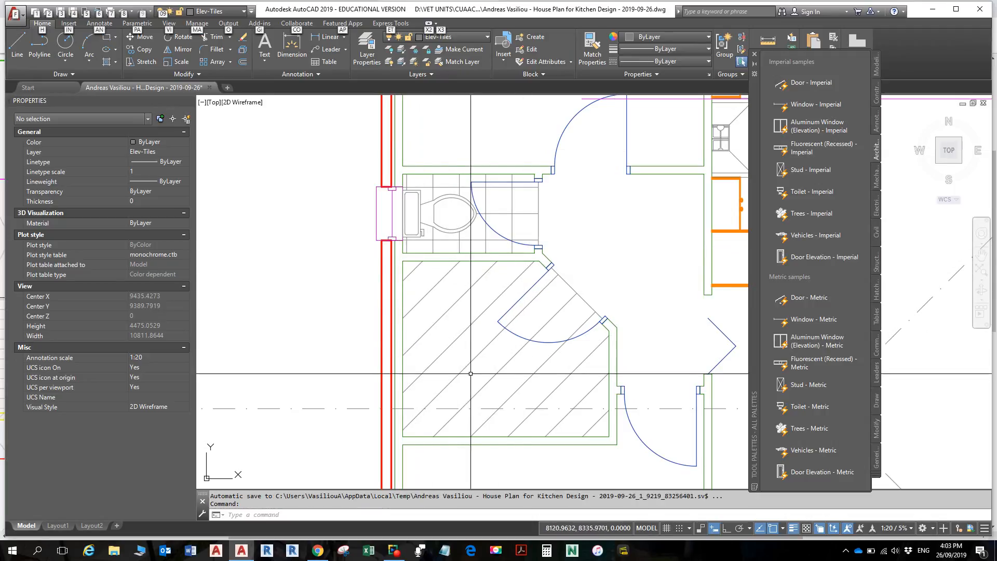
left_click(106, 61)
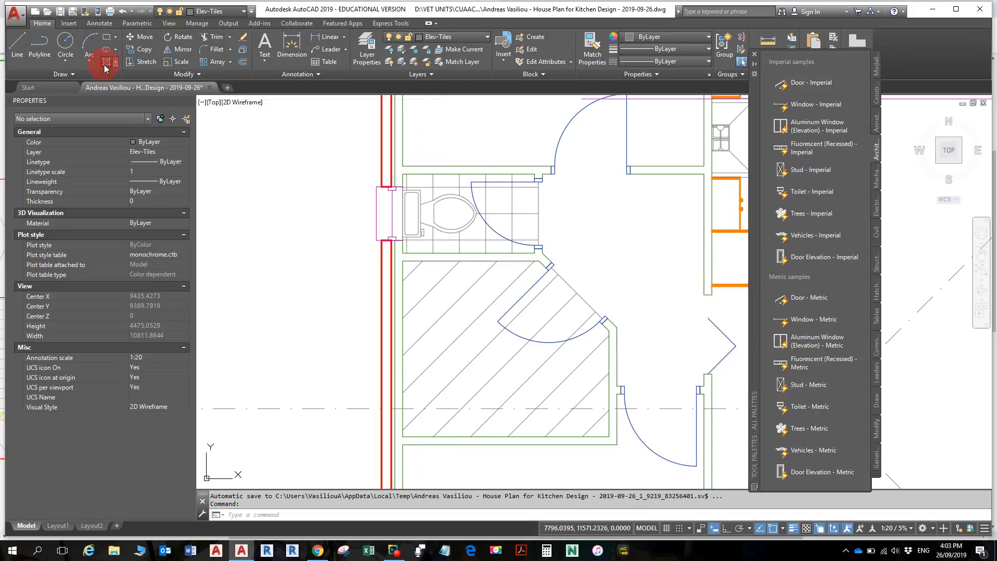
left_click_drag(414, 62, 368, 62)
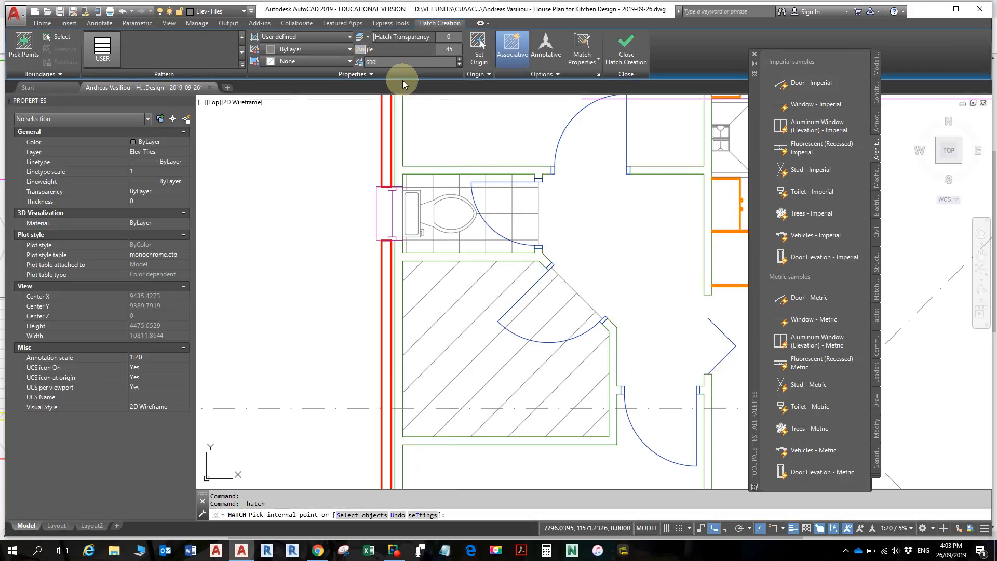
left_click(451, 49)
type("13")
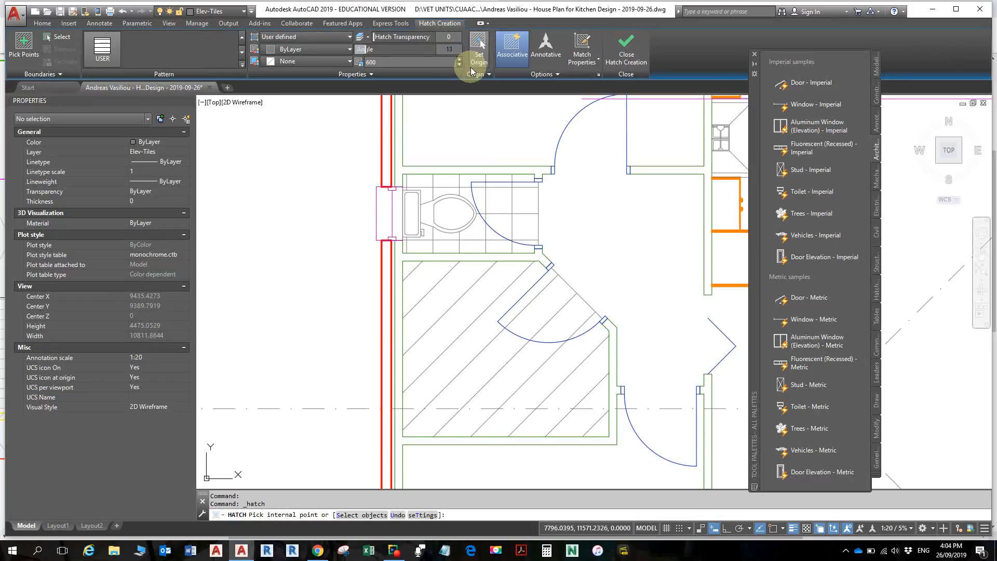
type("5")
key("Return")
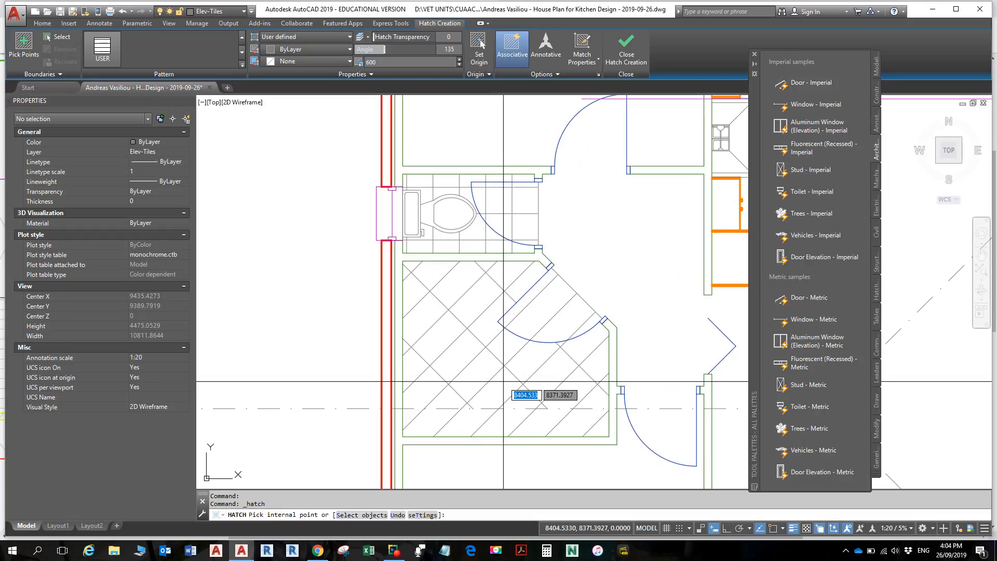
left_click(503, 382)
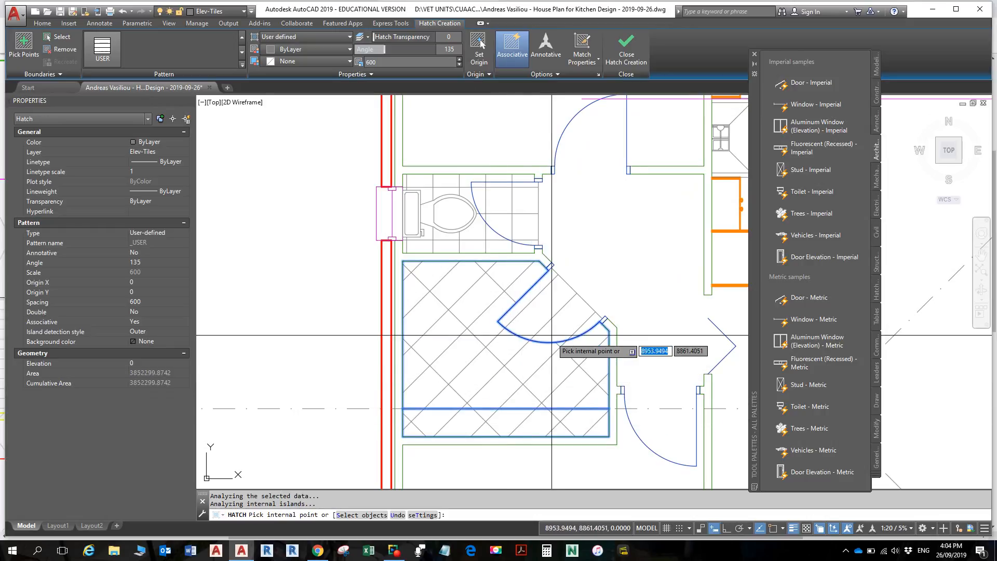
left_click(544, 311)
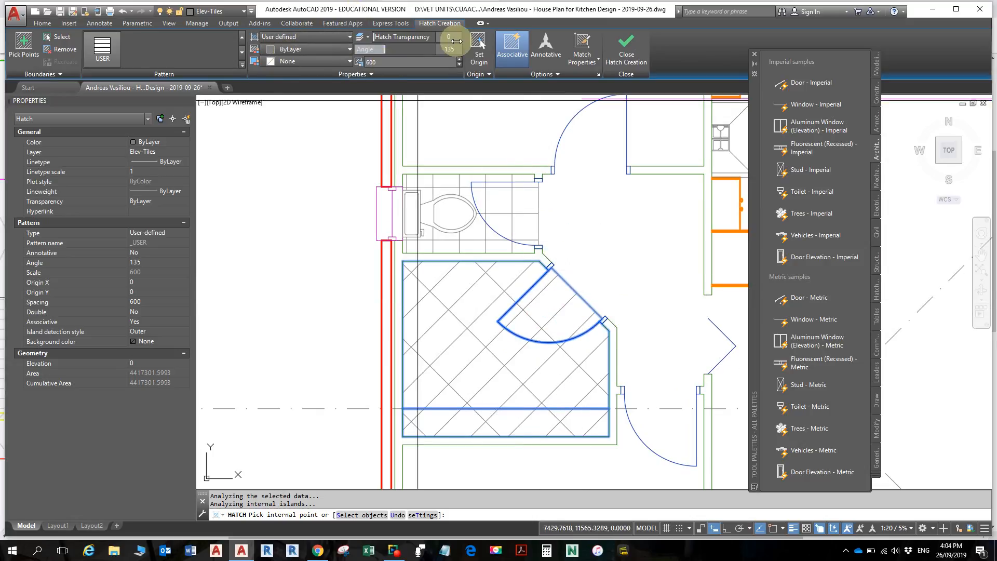
- Set the 135° hatch's origin to the midpoint of the angled doorway line and close the hatch creation
left_click(479, 46)
scroll(577, 295, "up", 6)
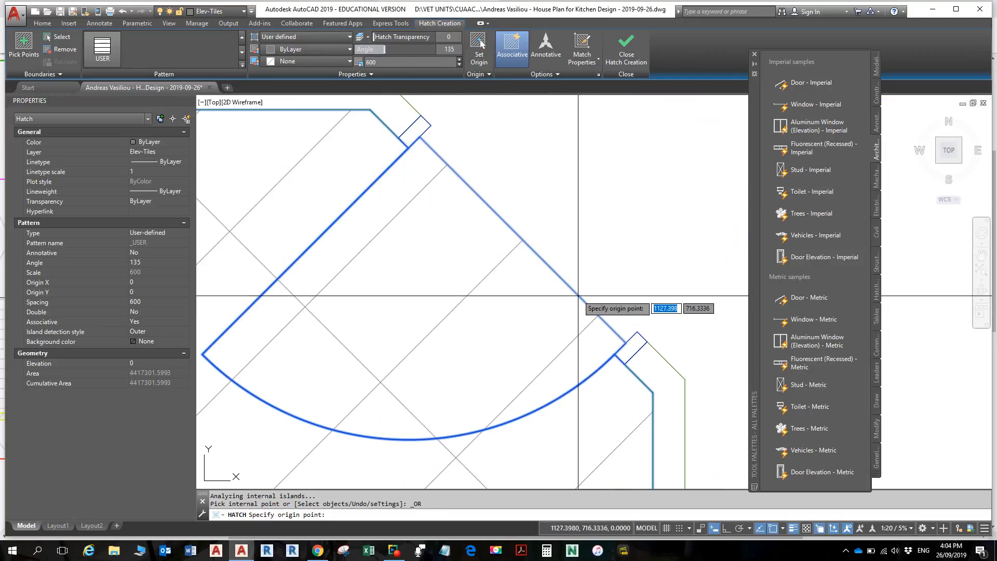
left_click(543, 264)
scroll(521, 280, "down", 2)
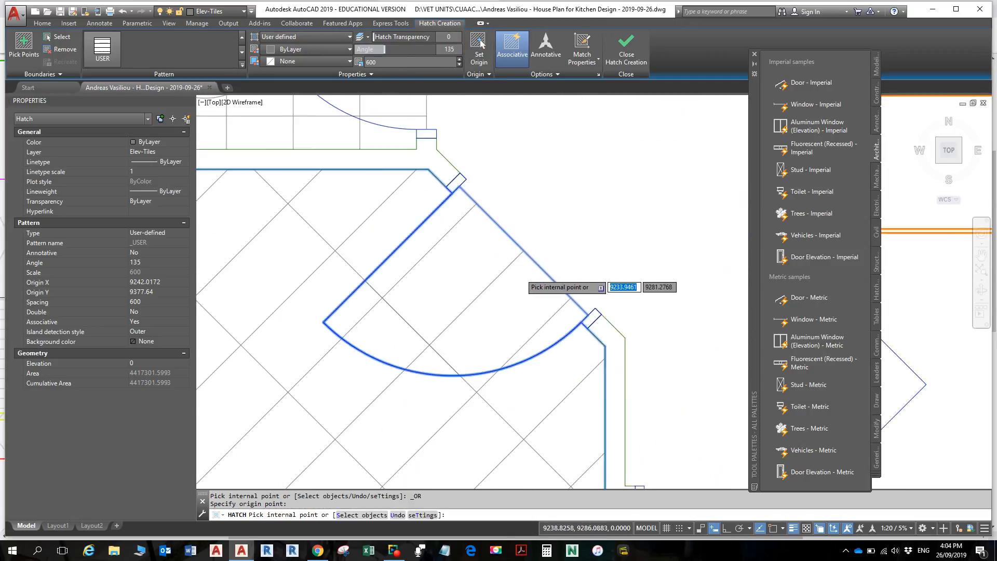
scroll(520, 278, "down", 3)
scroll(508, 282, "down", 2)
middle_click_drag(509, 287, 534, 269)
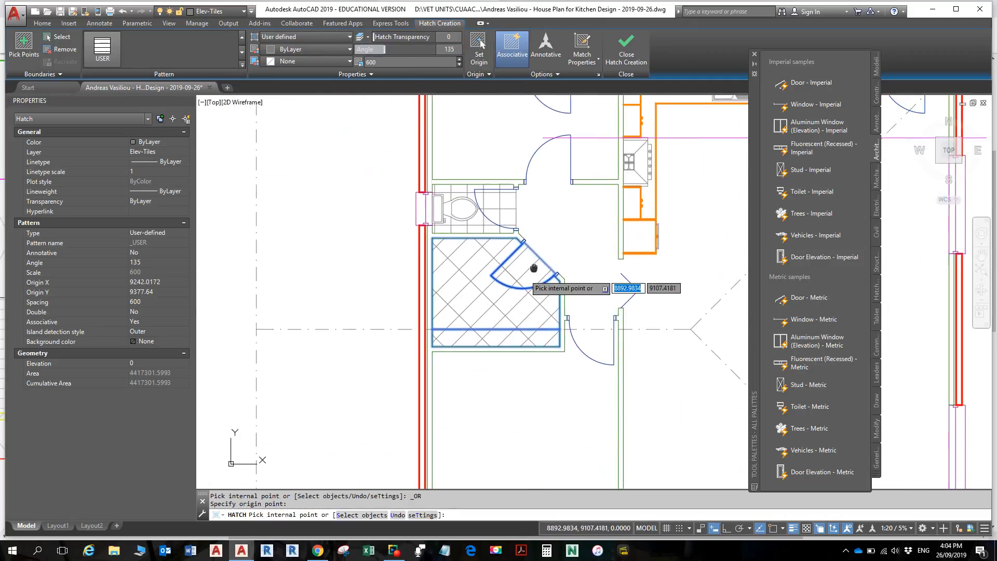
scroll(522, 282, "up", 2)
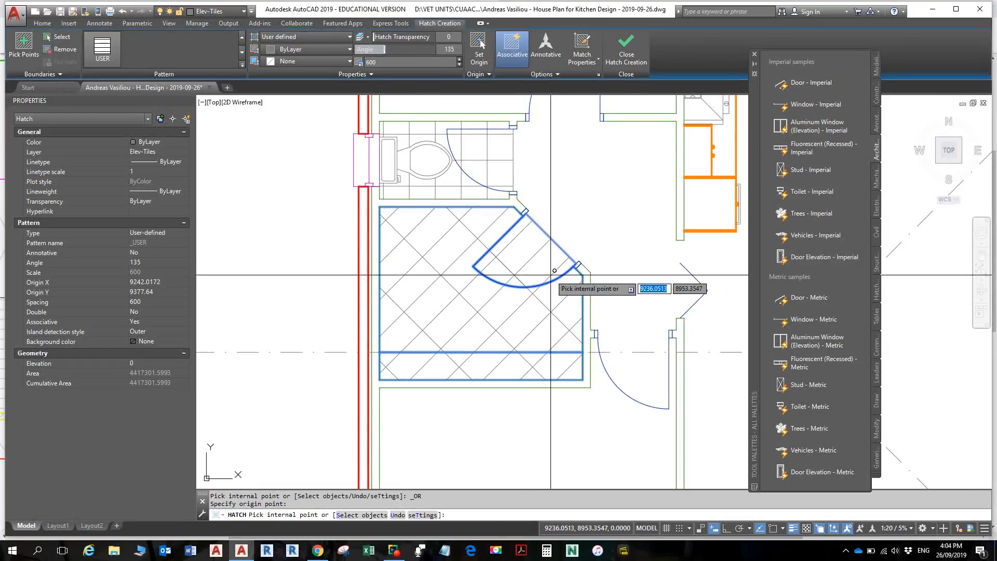
left_click(623, 48)
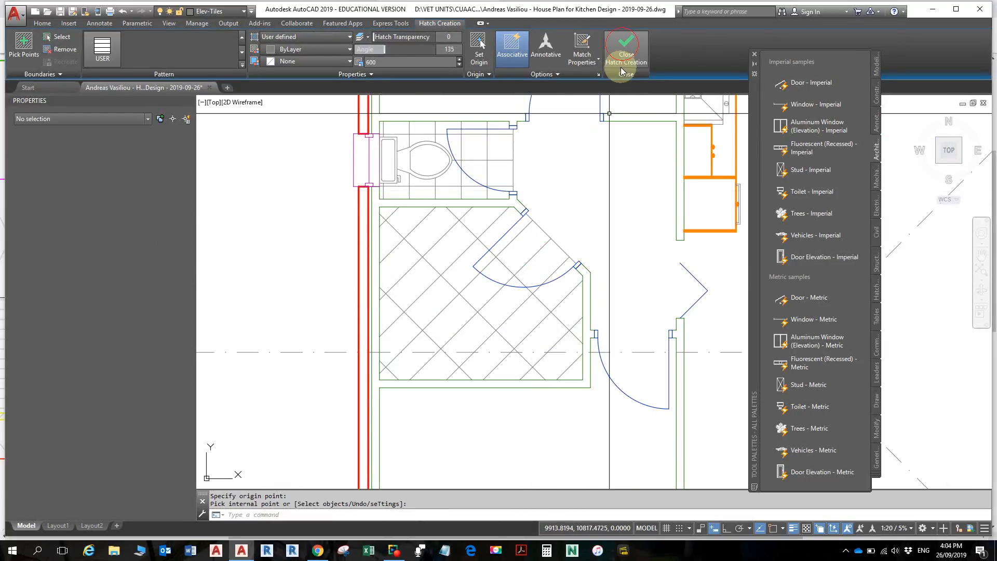
scroll(570, 252, "down", 2)
scroll(564, 229, "down", 2)
mouse_move(569, 251)
middle_mouse_down()
mouse_move(565, 229)
mouse_move(524, 262)
middle_mouse_up()
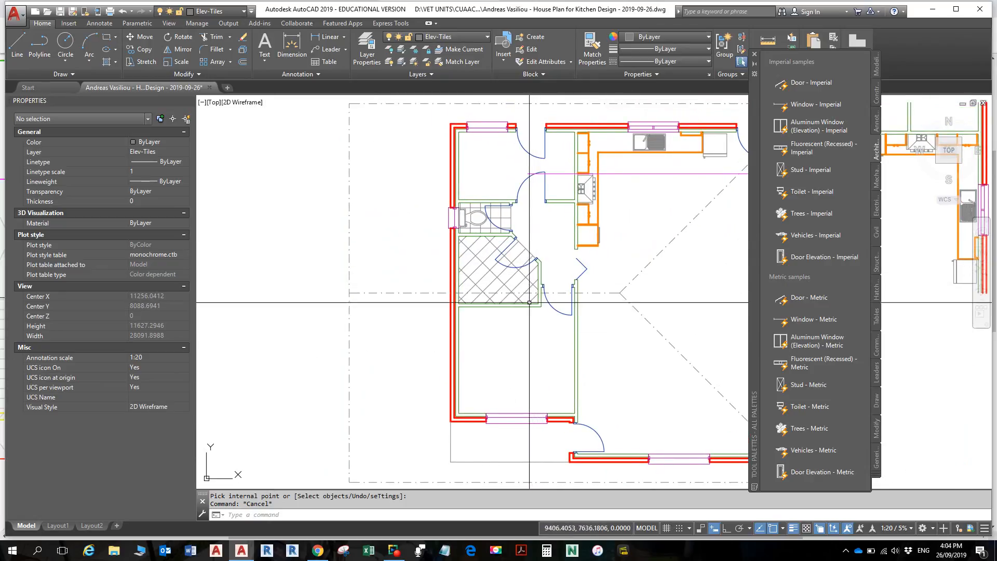
scroll(517, 283, "up", 6)
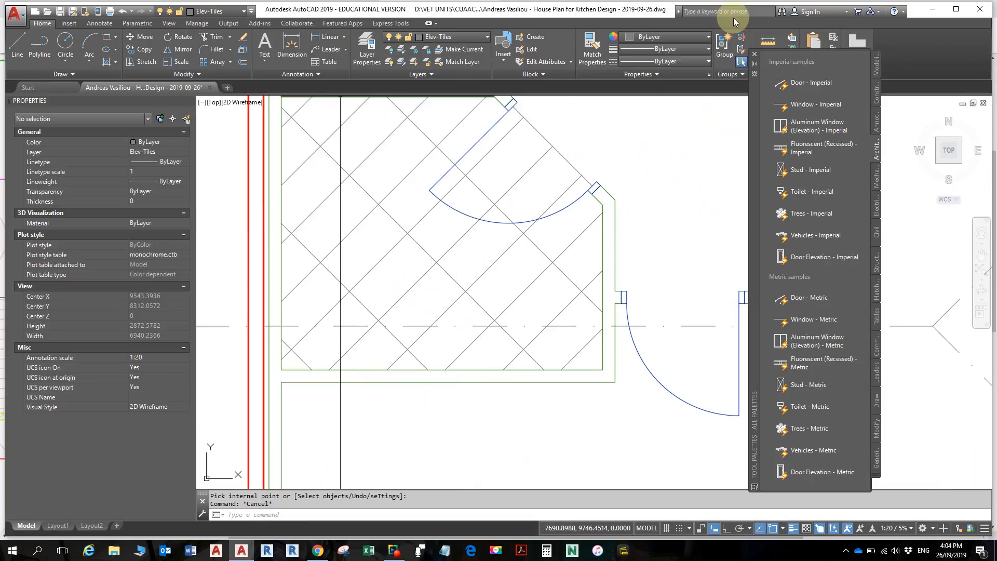
left_click(776, 44)
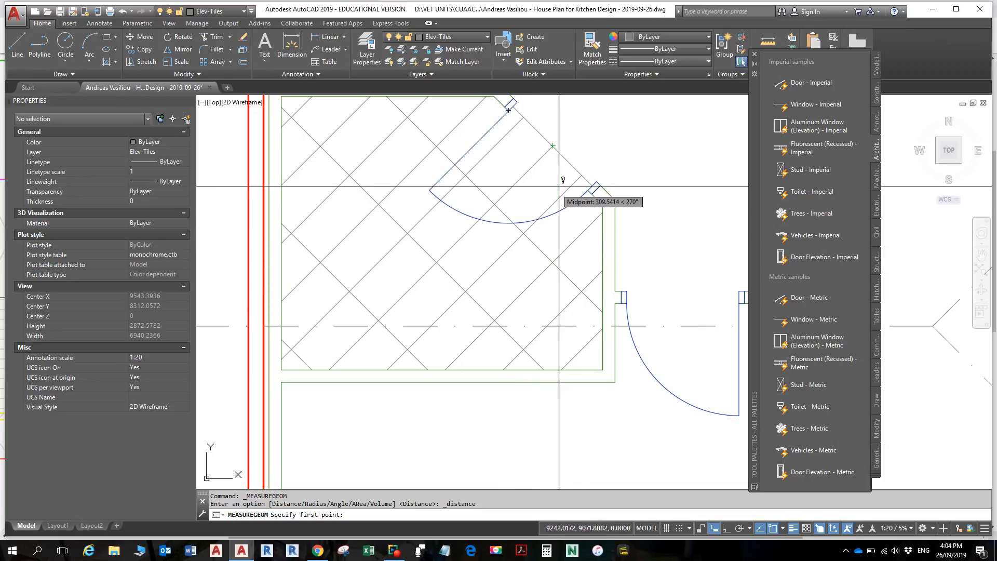
scroll(582, 216, "down", 5)
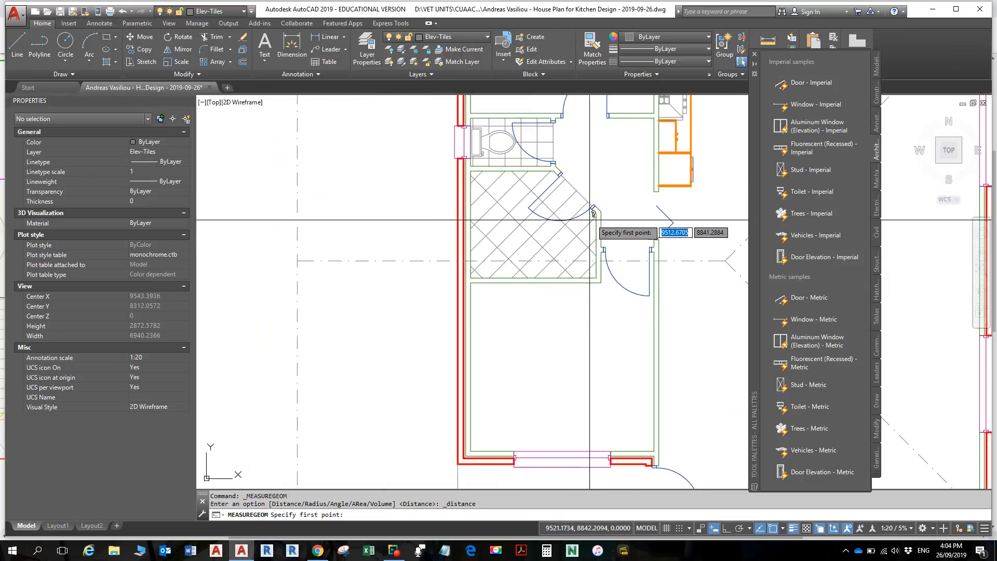
key("Escape")
scroll(586, 220, "down", 3)
scroll(527, 229, "up", 3)
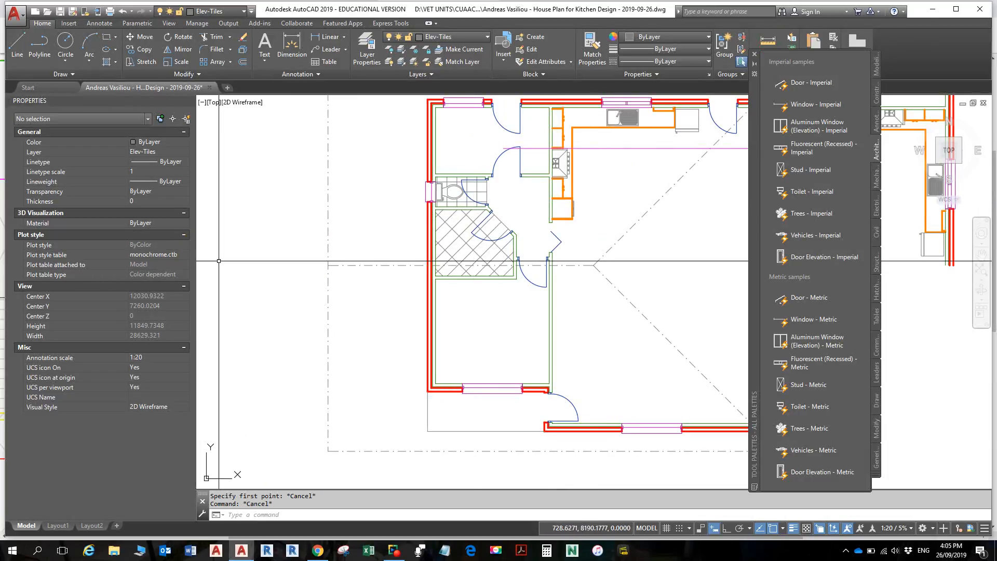
- Allow object snapping to hatches by turning off Ignore hatch objects in the drafting options
left_click(13, 15)
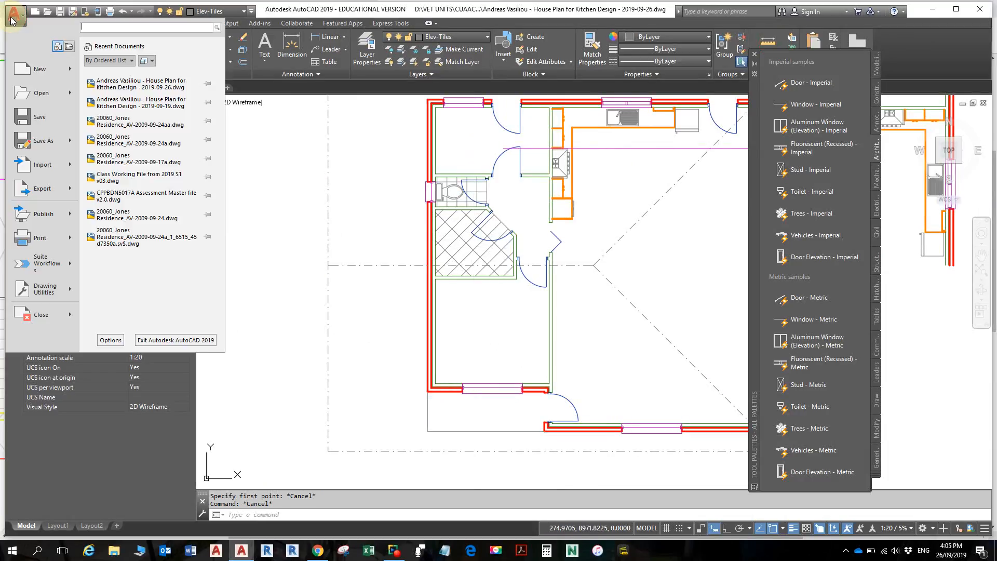
left_click(110, 340)
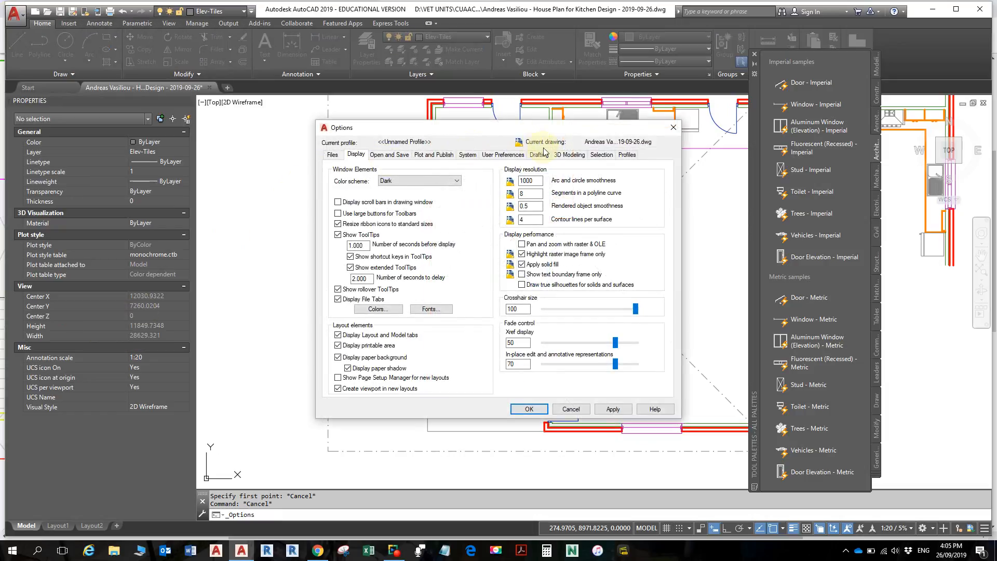
left_click(540, 155)
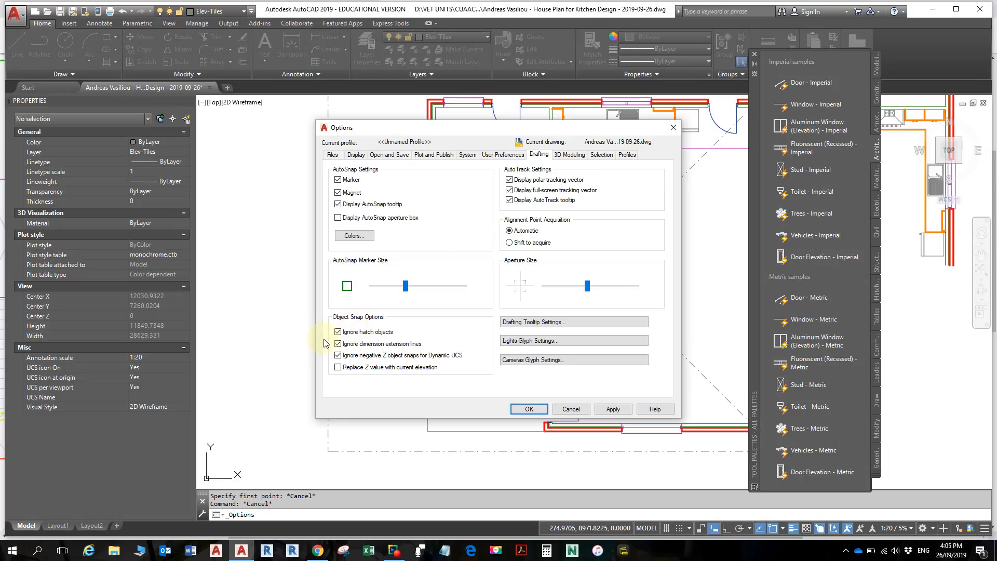
left_click(337, 332)
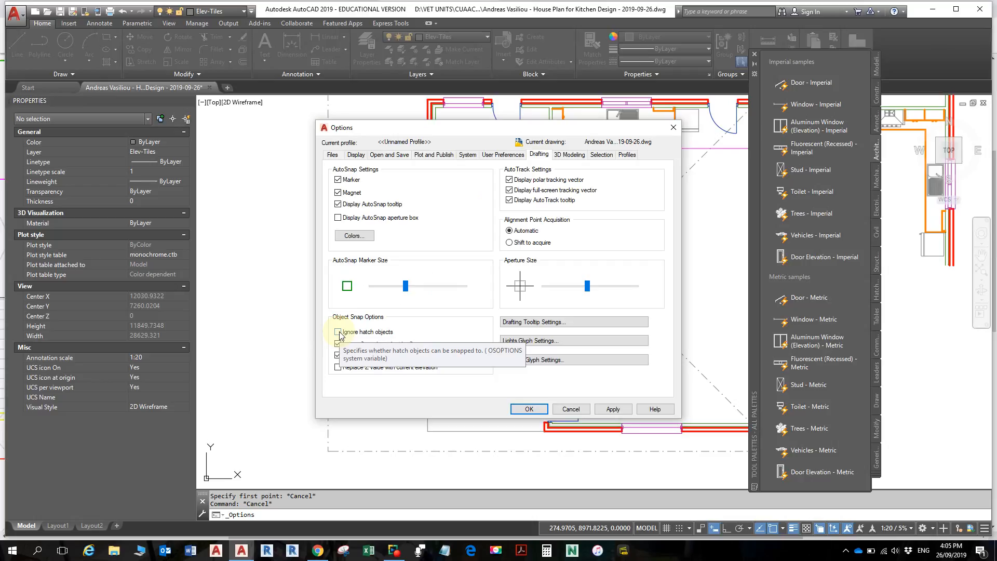
left_click(525, 410)
- Measure a tile's long side along the 45° hatch lines, between two neighbouring hatch line intersections in the diagonally tiled room
scroll(519, 234, "up", 4)
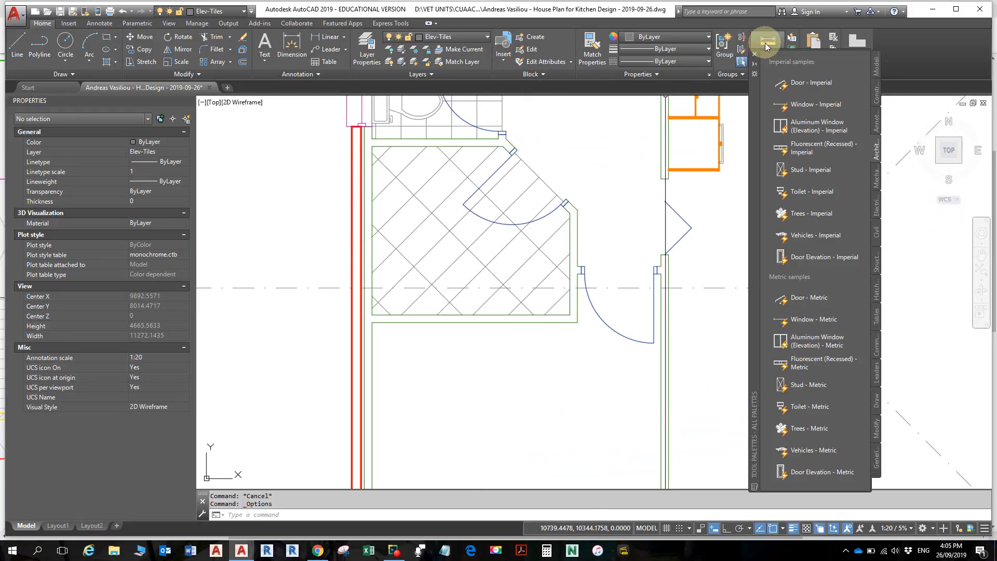
left_click(396, 249)
scroll(429, 213, "up", 5)
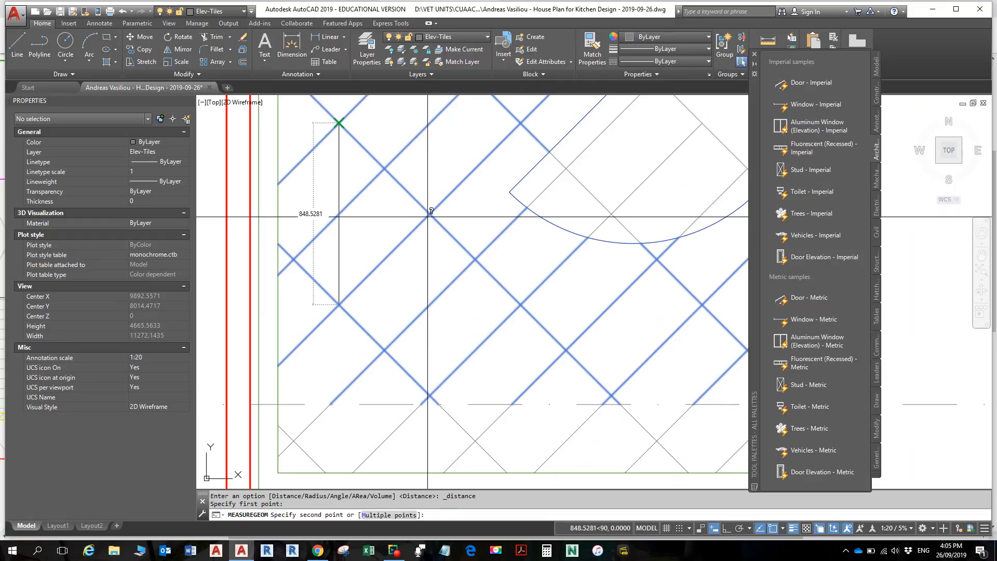
right_click(428, 216, "shift")
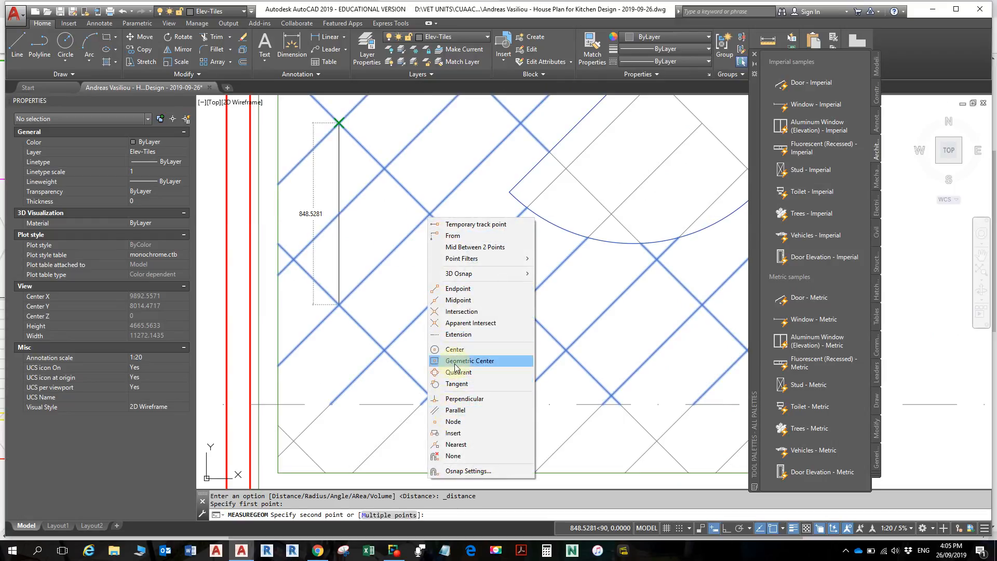
left_click(462, 313)
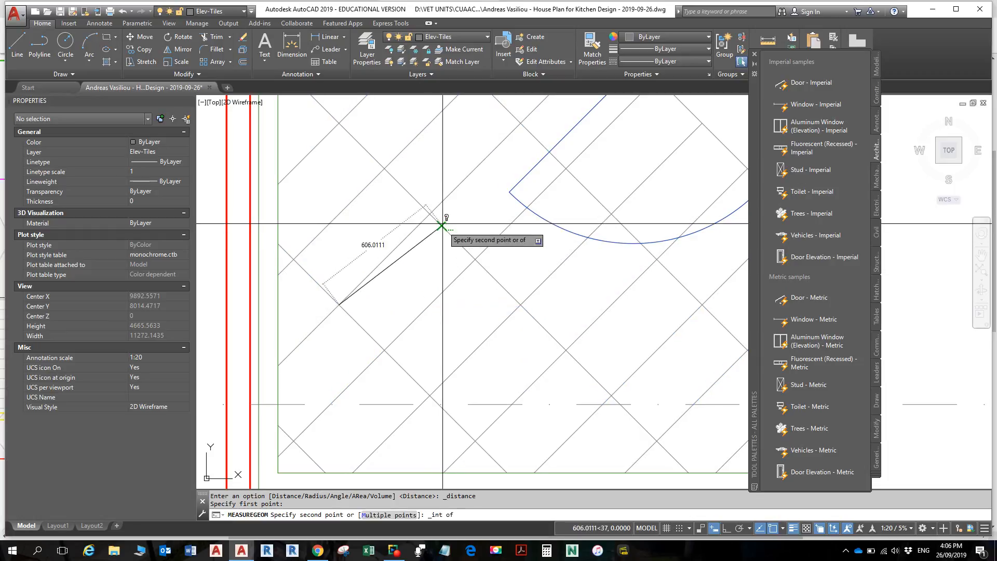
left_click(430, 214)
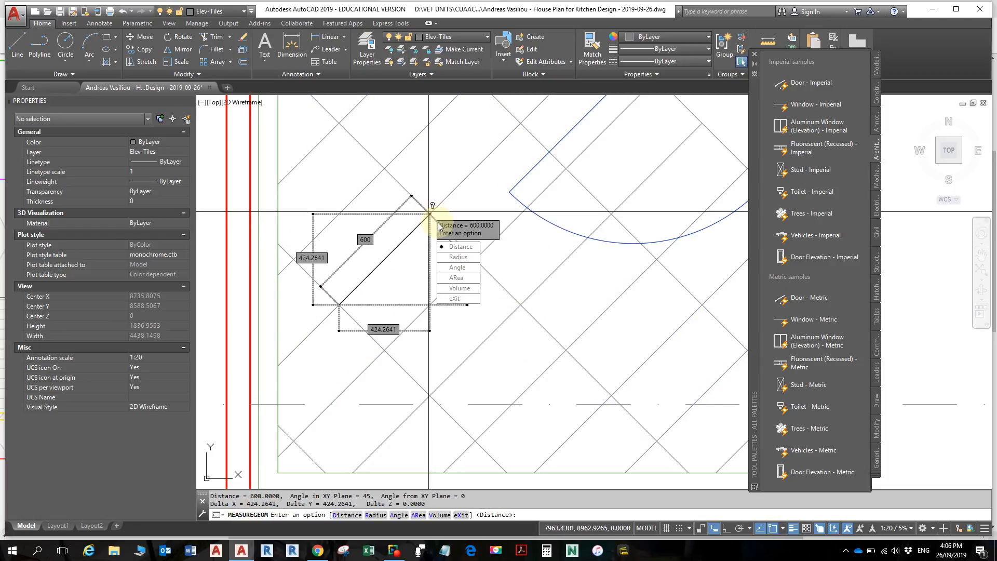
left_click(460, 247)
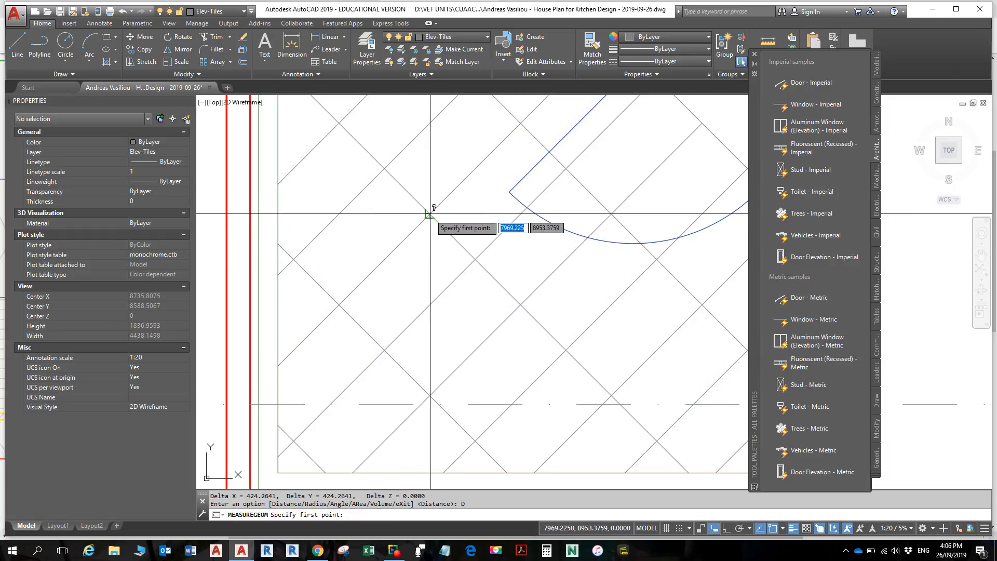
right_click(430, 213, "shift")
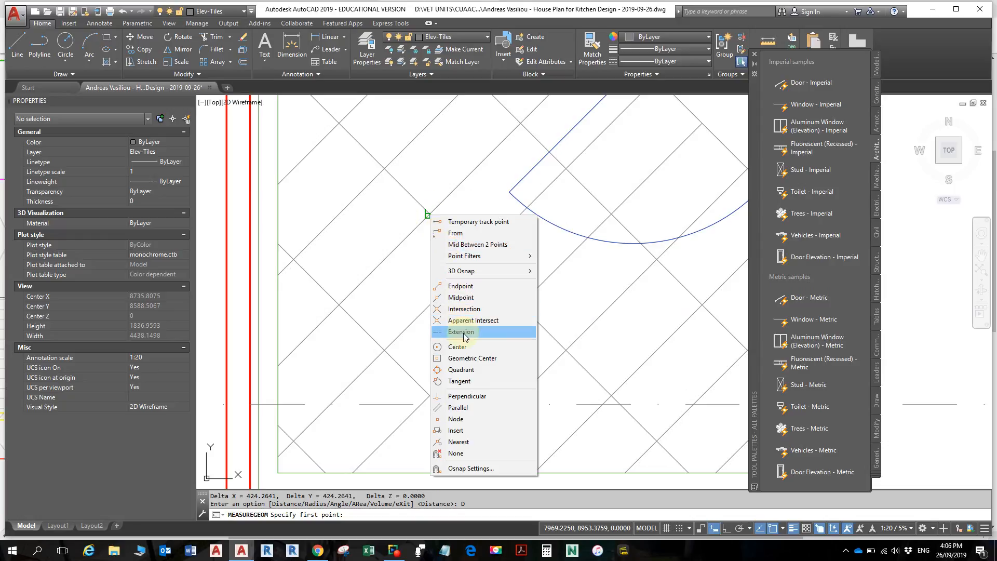
left_click(461, 297)
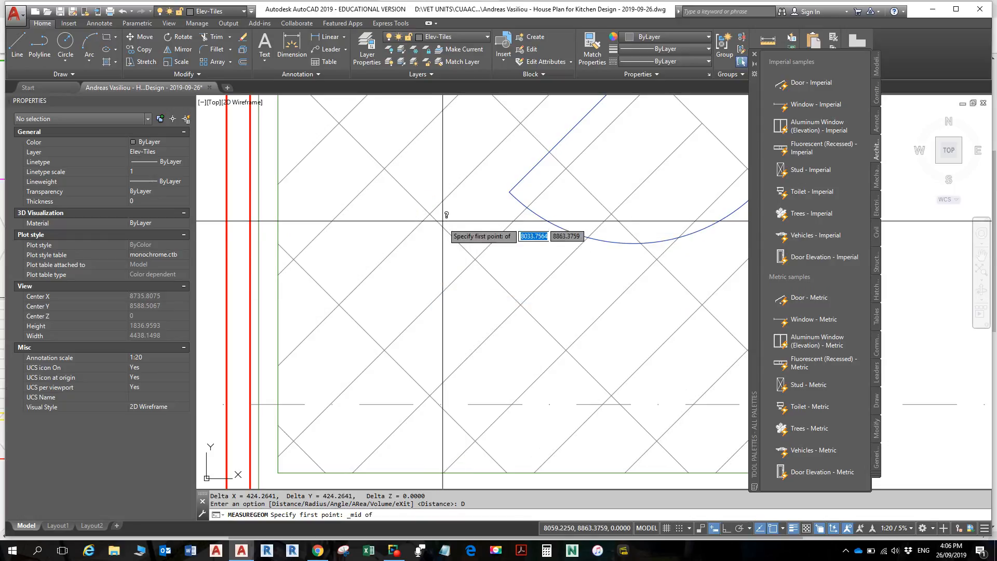
right_click(434, 220, "shift")
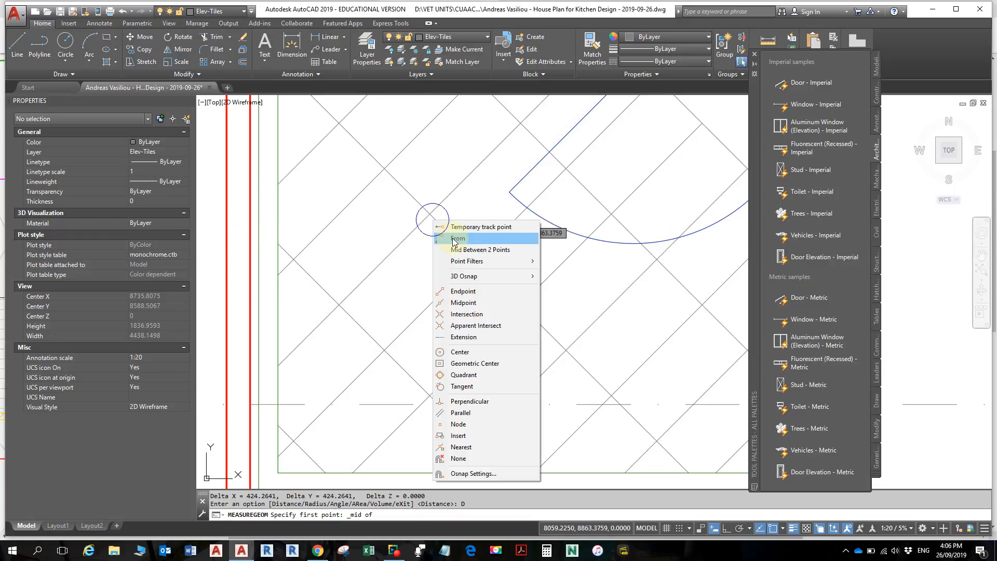
left_click(459, 314)
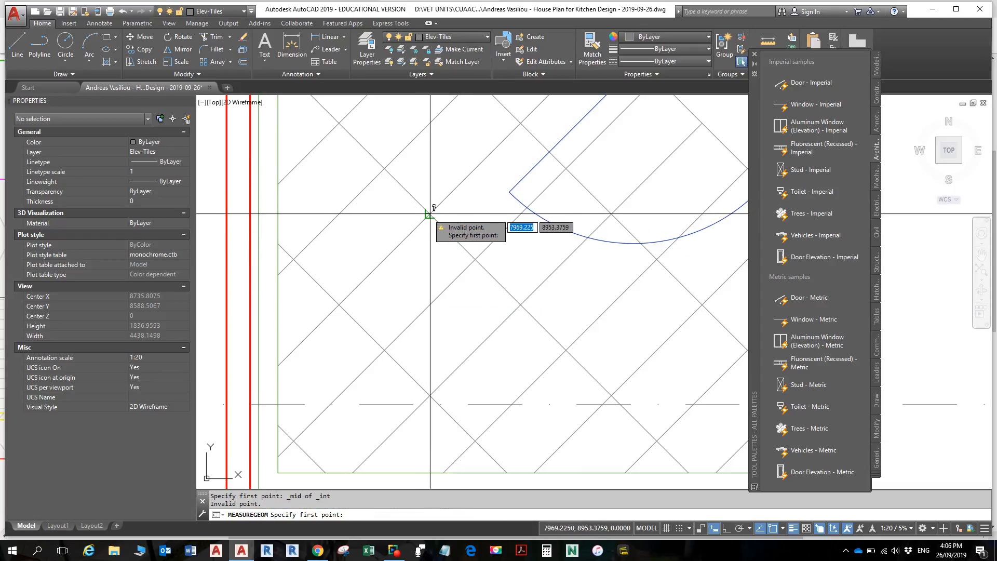
key("Escape")
key("Escape")
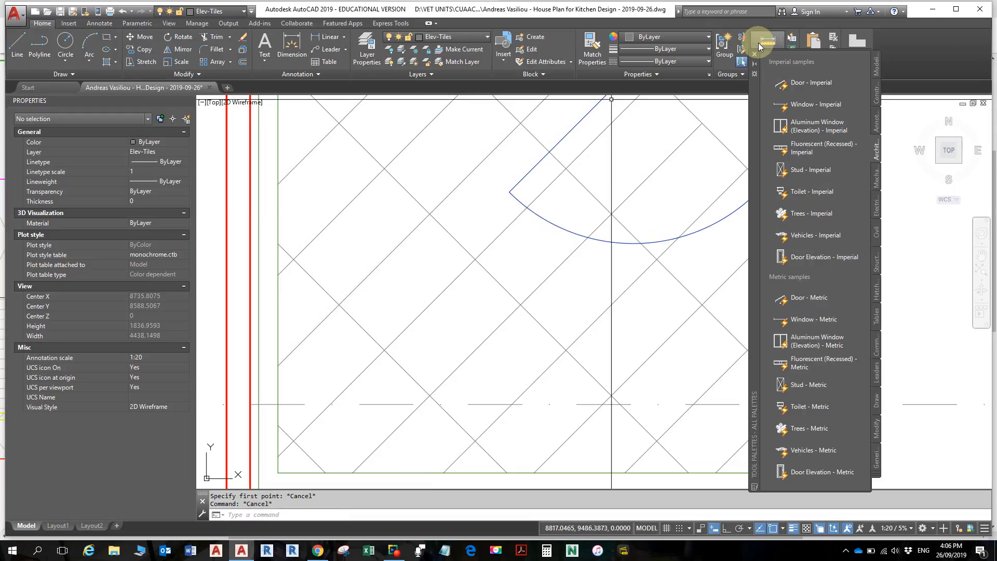
- Measure a tile's short side along the 135° hatch lines, between two adjacent intersections, and end the measurement
left_click(759, 46)
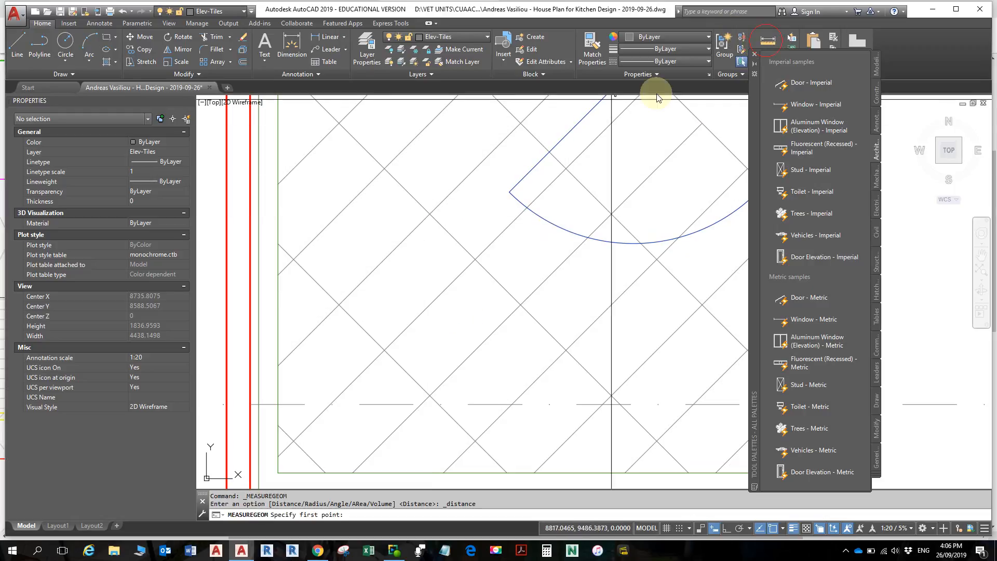
right_click(457, 219, "shift")
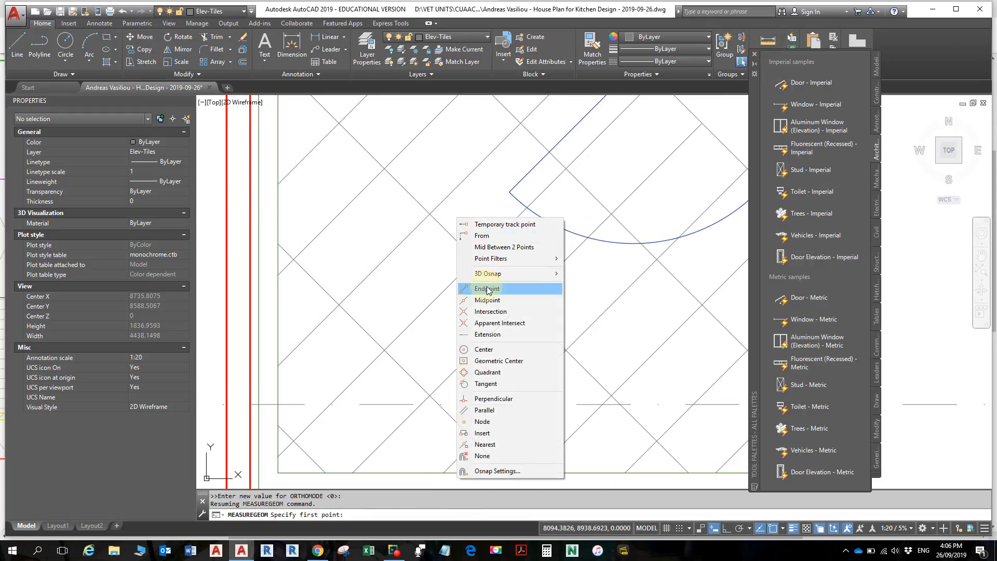
left_click(490, 311)
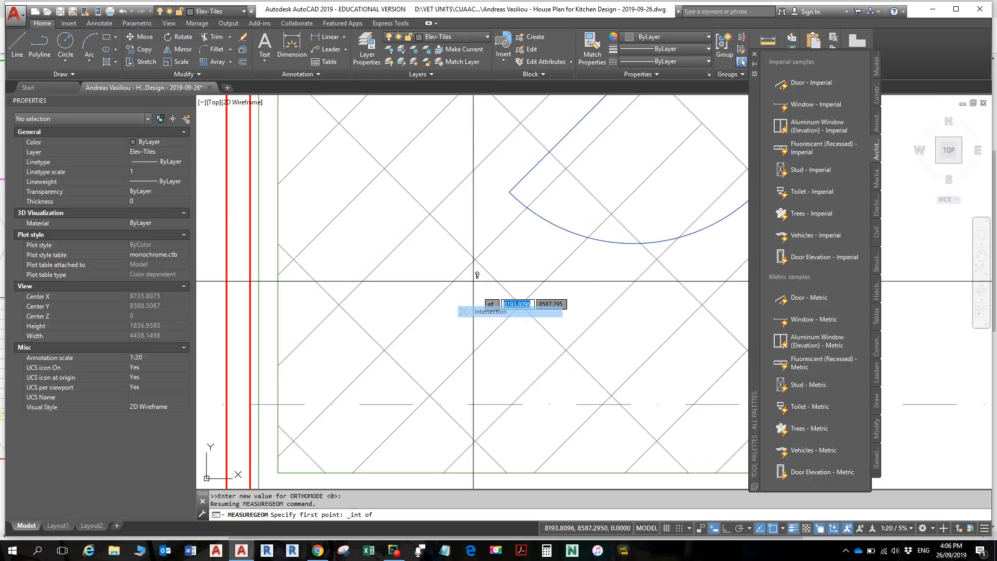
left_click(429, 213)
left_click(476, 257)
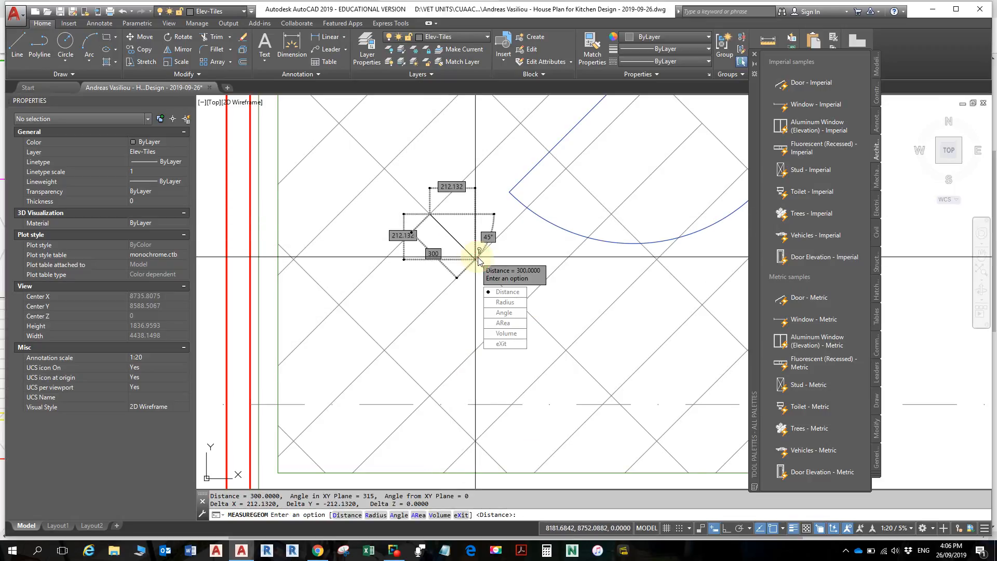
key("Escape")
key("Escape")
scroll(483, 244, "down", 4)
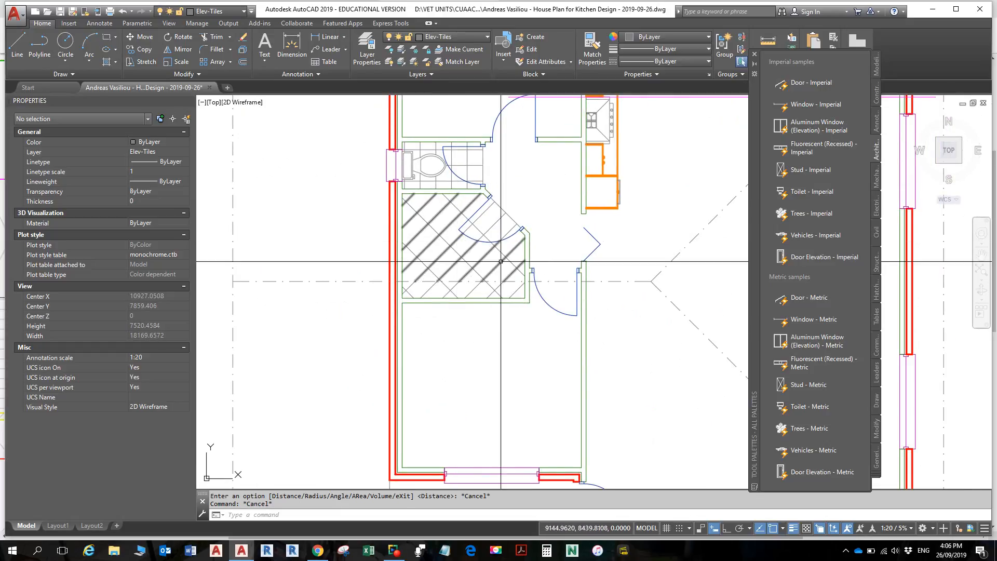
key("Escape")
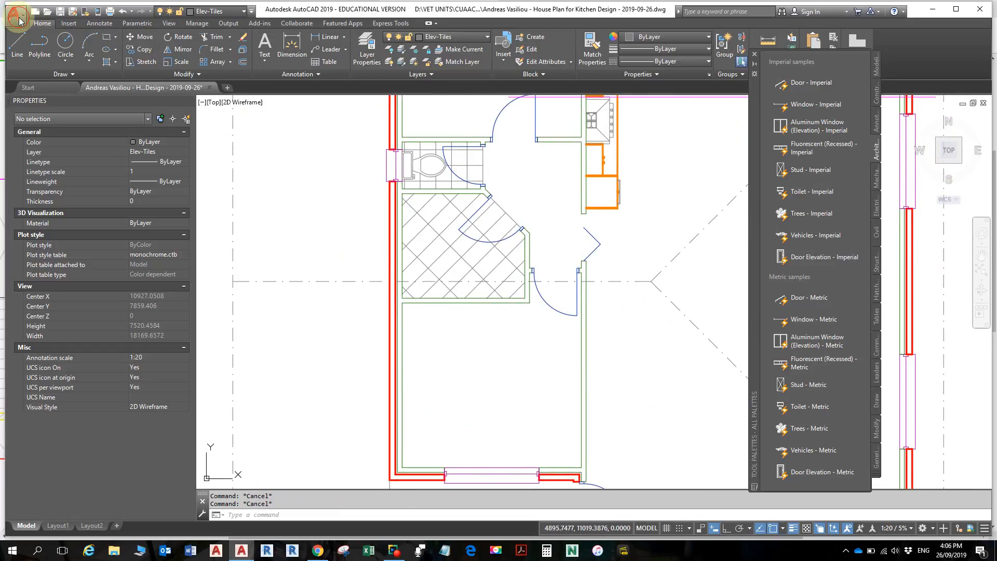
- Turn Ignore hatch objects back on in the drafting options so that snaps skip the hatches
left_click(17, 17)
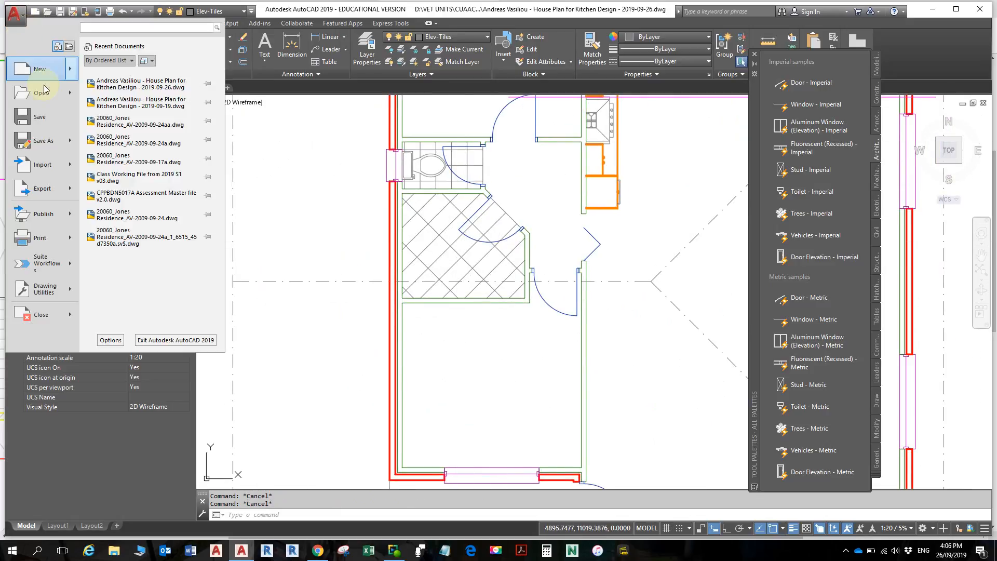
left_click(111, 340)
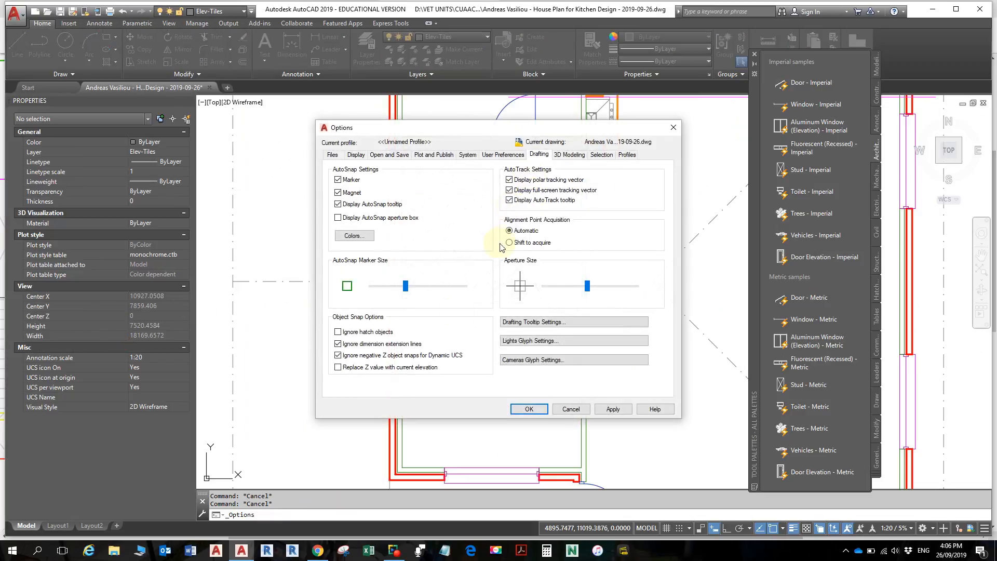
left_click(529, 409)
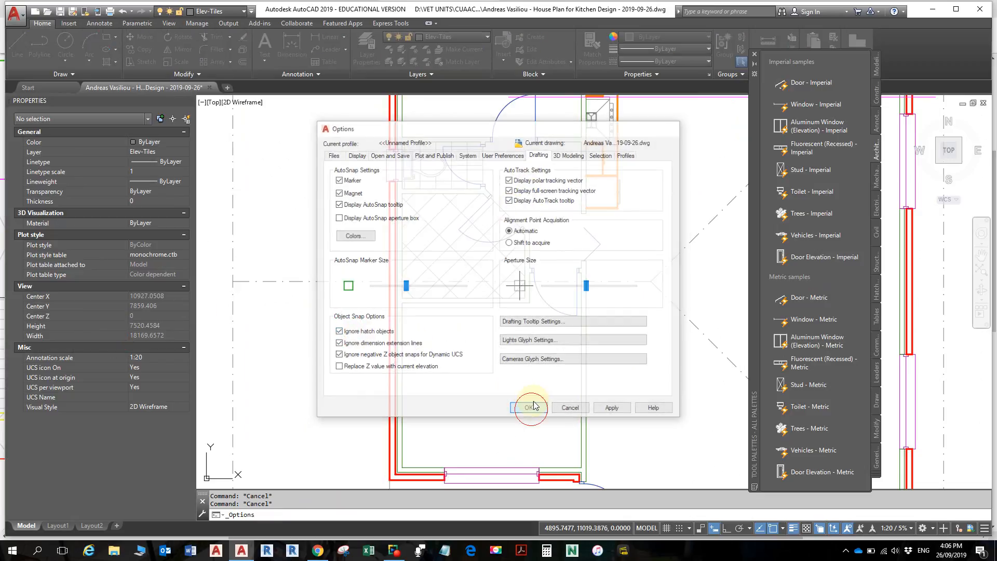
scroll(508, 294, "down", 4)
scroll(509, 294, "down", 2)
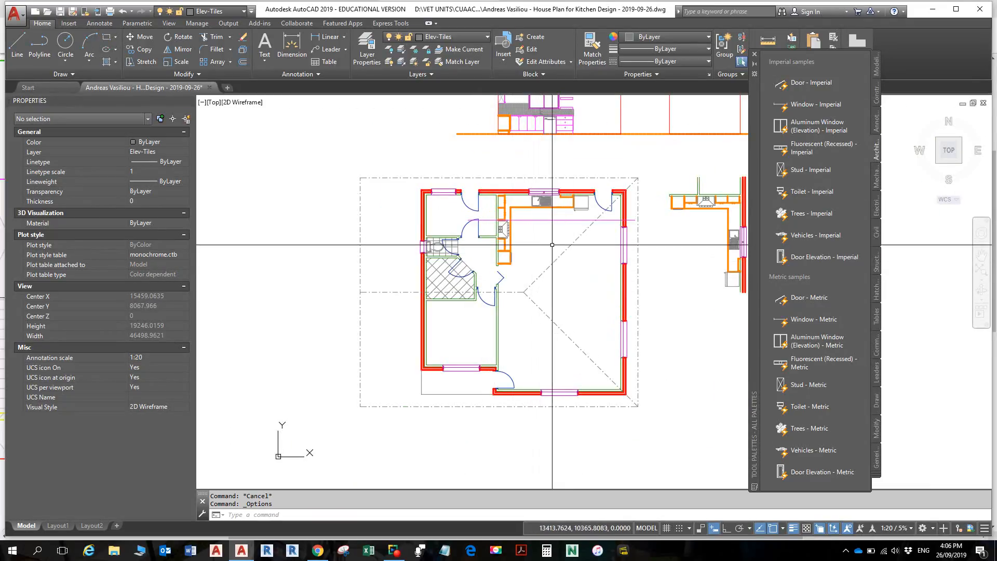
key("Escape")
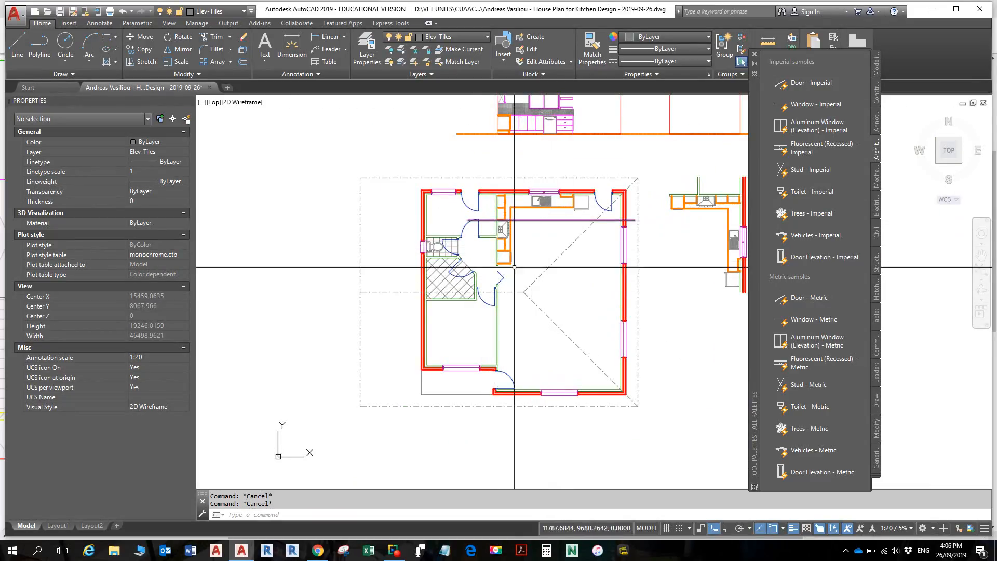
scroll(516, 244, "up", 3)
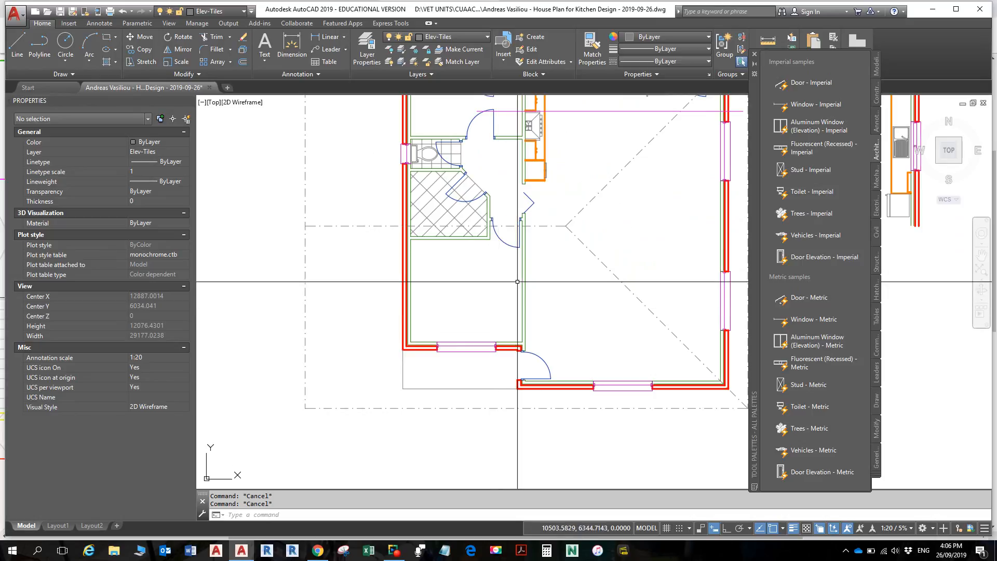
middle_click_drag(512, 259, 476, 278)
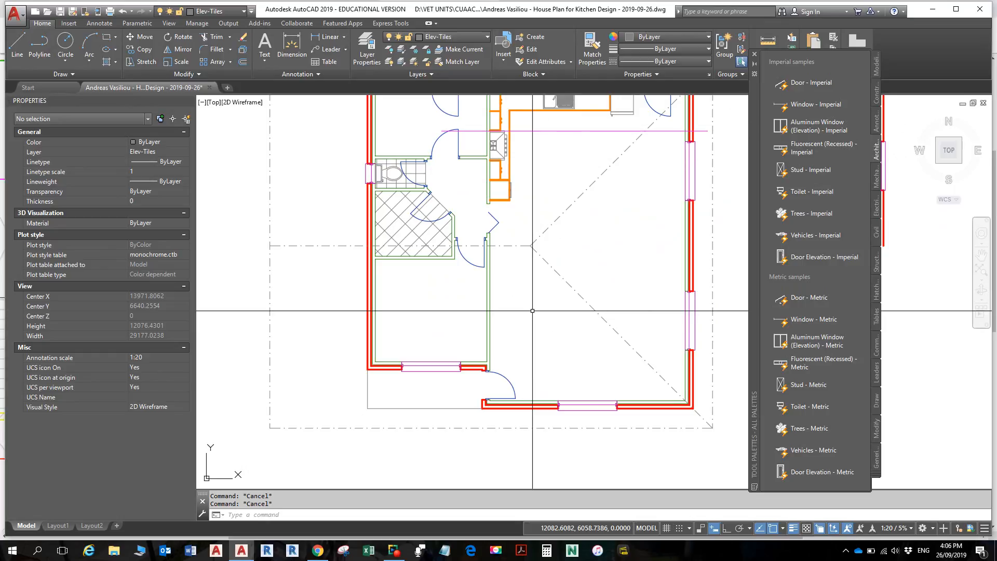
scroll(478, 329, "down", 3)
scroll(480, 270, "up", 3)
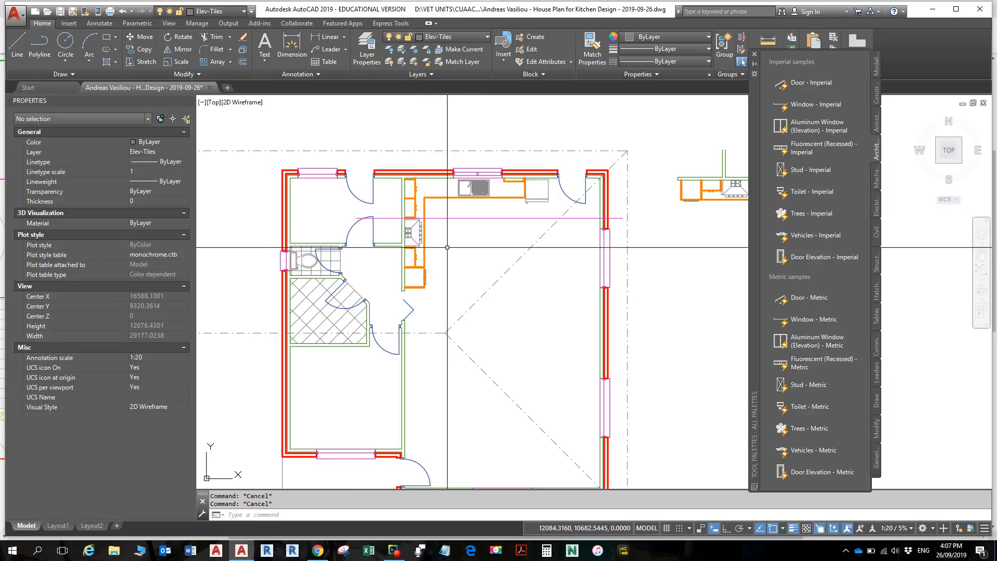
- Try outlining the open kitchen area with a polyline from the partition wall's end, diagonally across and up to the window wall, and undo it
type("PL")
key("Return")
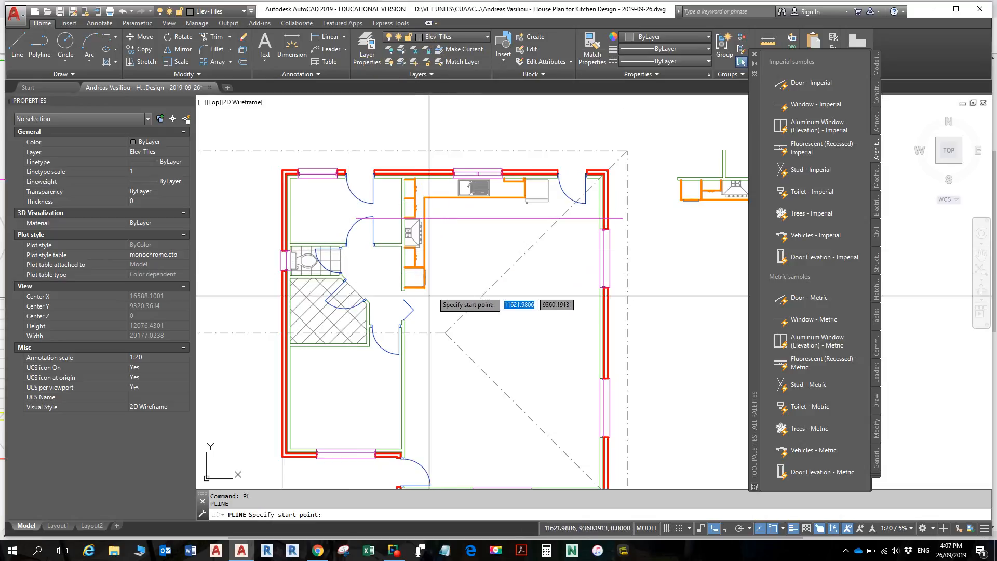
scroll(406, 285, "up", 4)
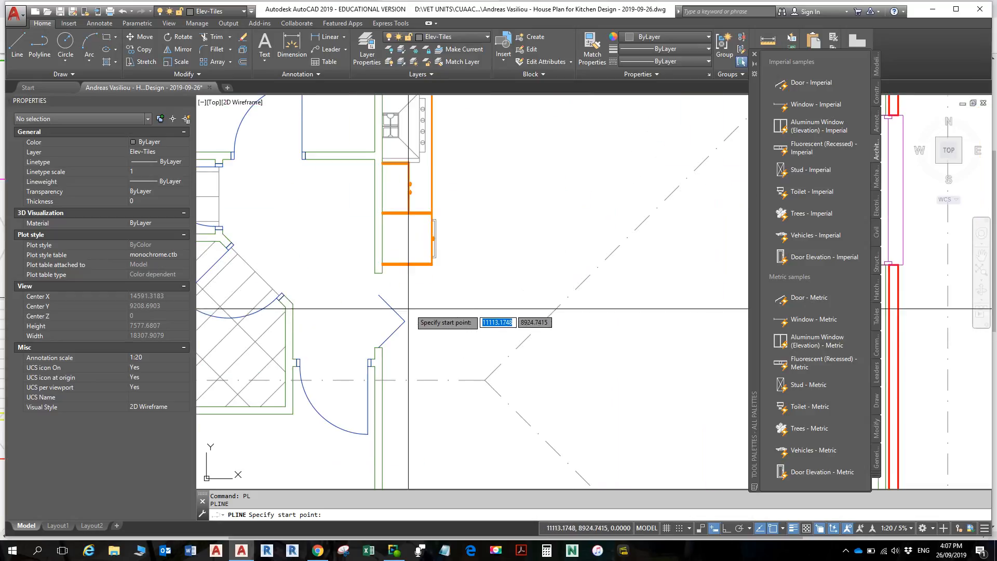
left_click(378, 272)
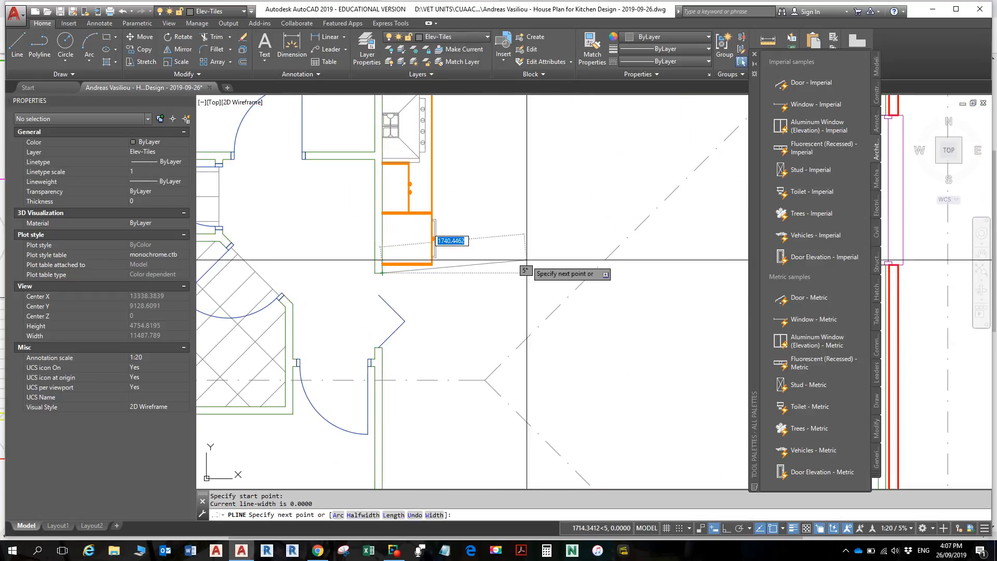
scroll(566, 322, "down", 4)
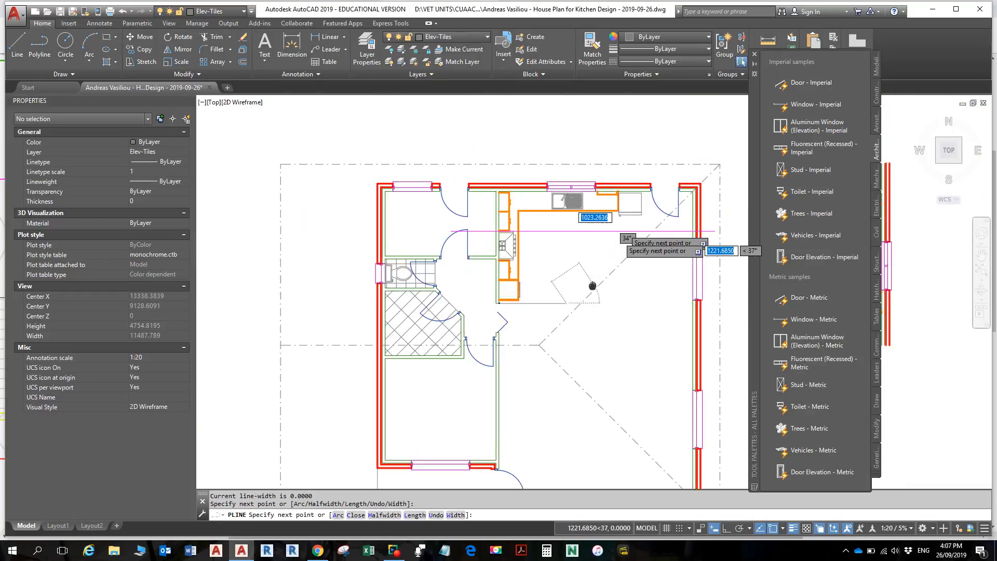
left_click(617, 240)
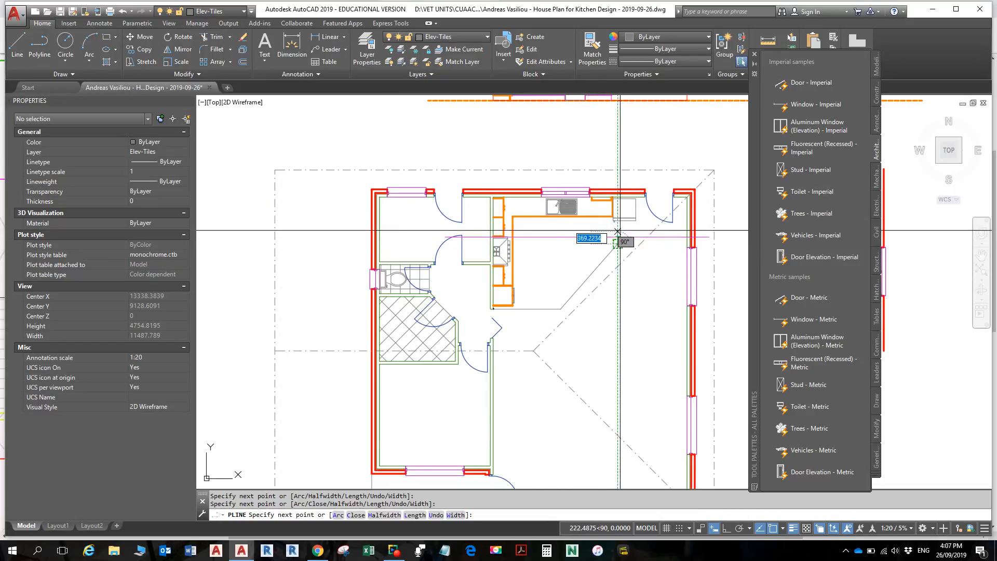
left_click(618, 195)
key("Return")
scroll(595, 261, "up", 2)
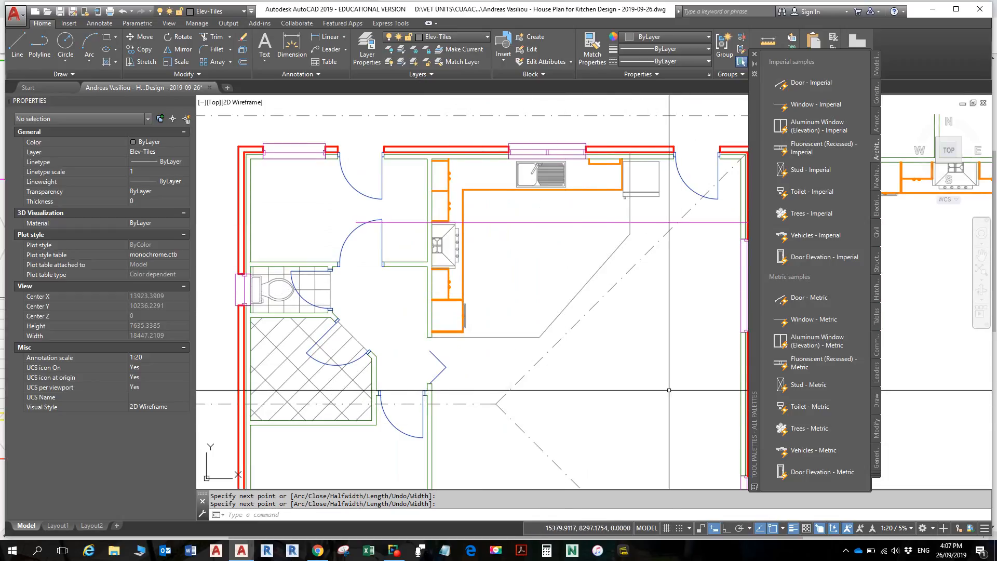
key("ctrl+z")
key("ctrl+z")
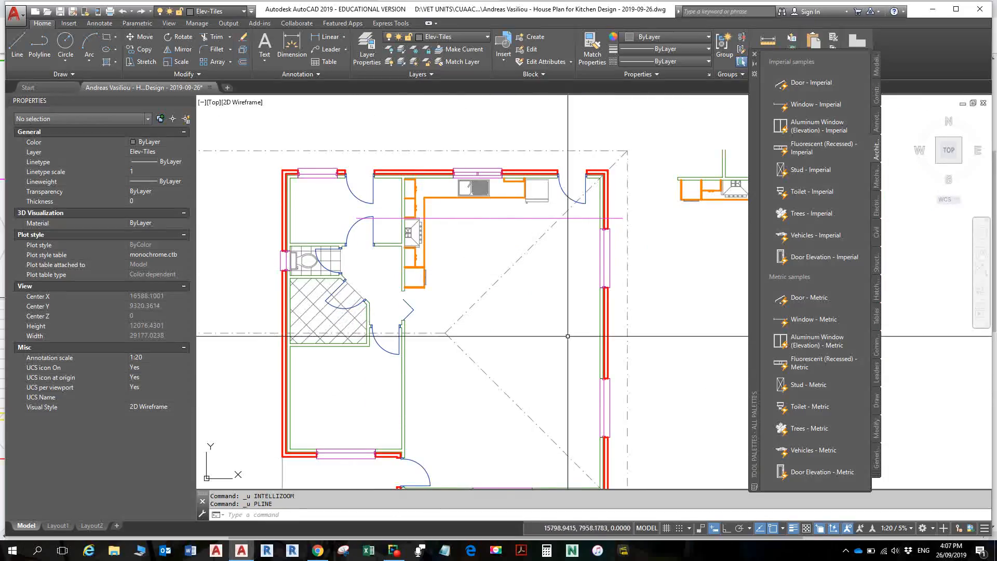
- Draw a line closing the doorway of the room below the diagonally tiled room, between the midpoints of its two door jambs
mouse_move(366, 325)
middle_mouse_down()
mouse_move(387, 302)
mouse_move(390, 367)
mouse_move(436, 365)
mouse_move(447, 348)
mouse_move(378, 406)
middle_mouse_up()
scroll(431, 367, "up", 2)
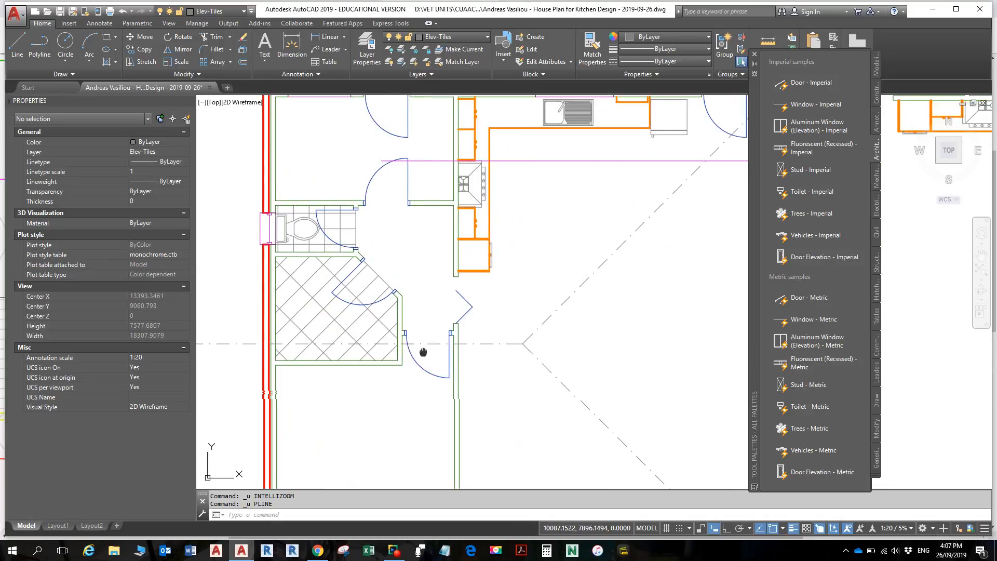
scroll(416, 338, "up", 4)
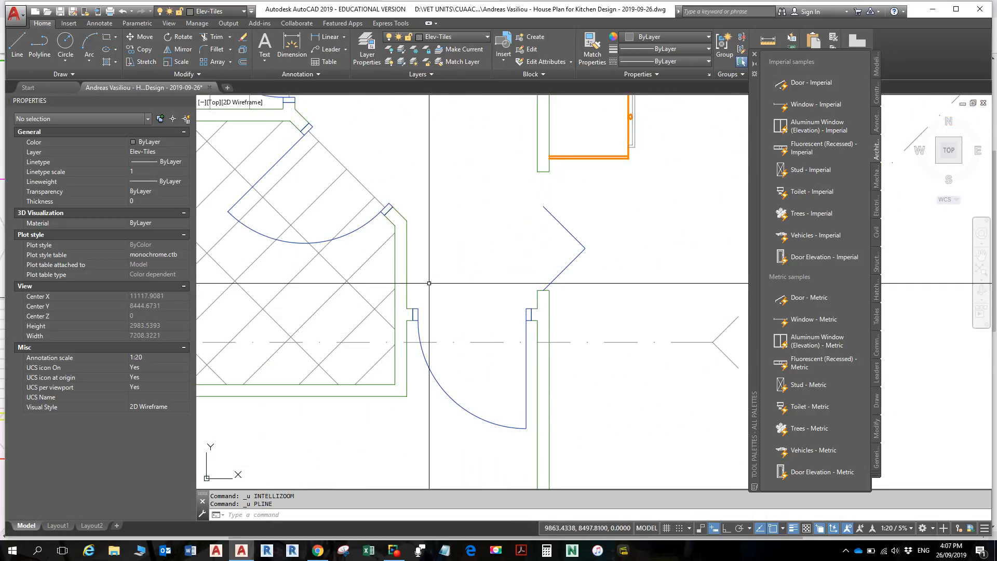
key("Return")
left_click(417, 314)
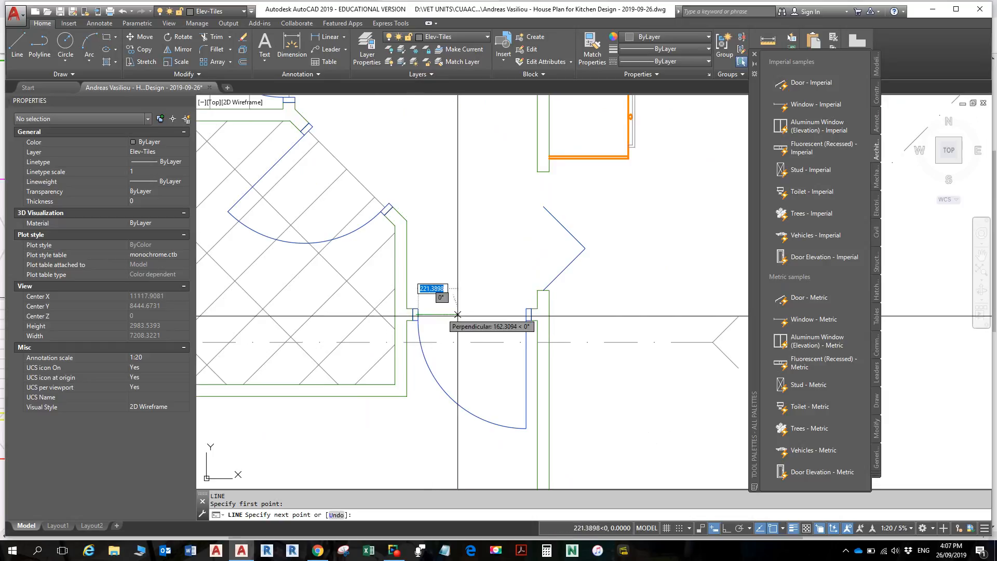
left_click(534, 314)
key("Return")
- Start a gradient hatch and set its first colour to 242,113,114 and its second colour to 237,31,36
scroll(534, 291, "down", 4)
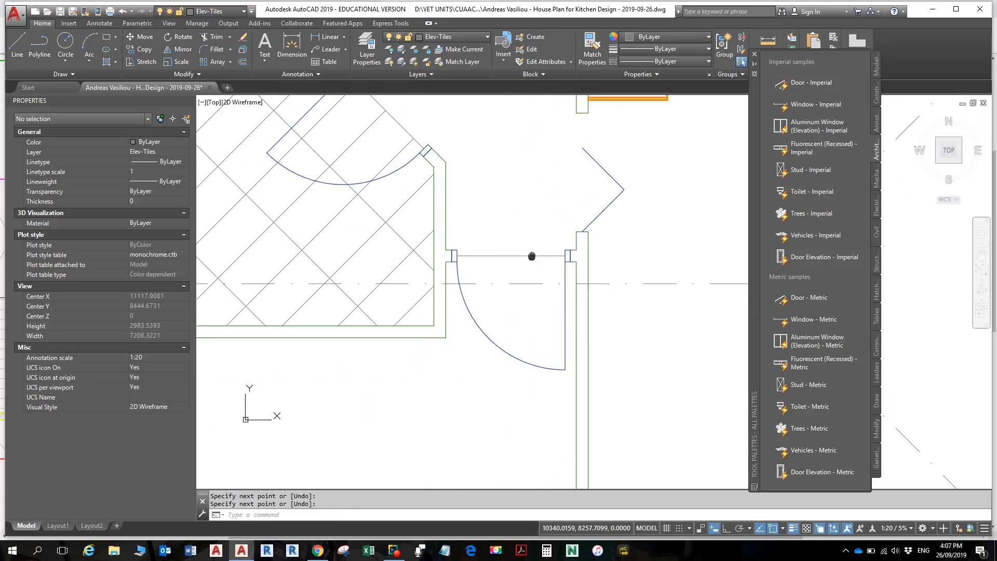
middle_click_drag(475, 349, 492, 301)
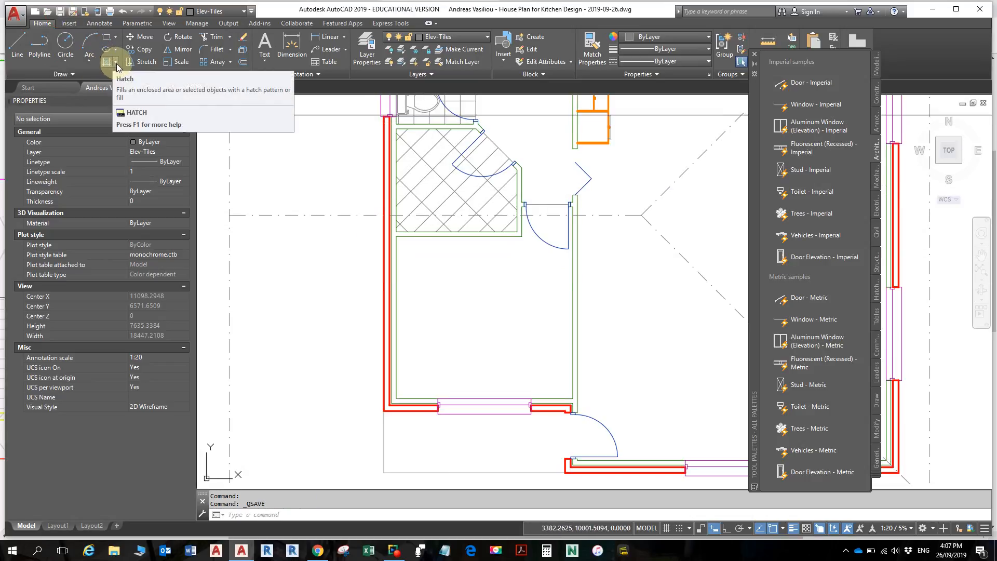
left_click(117, 63)
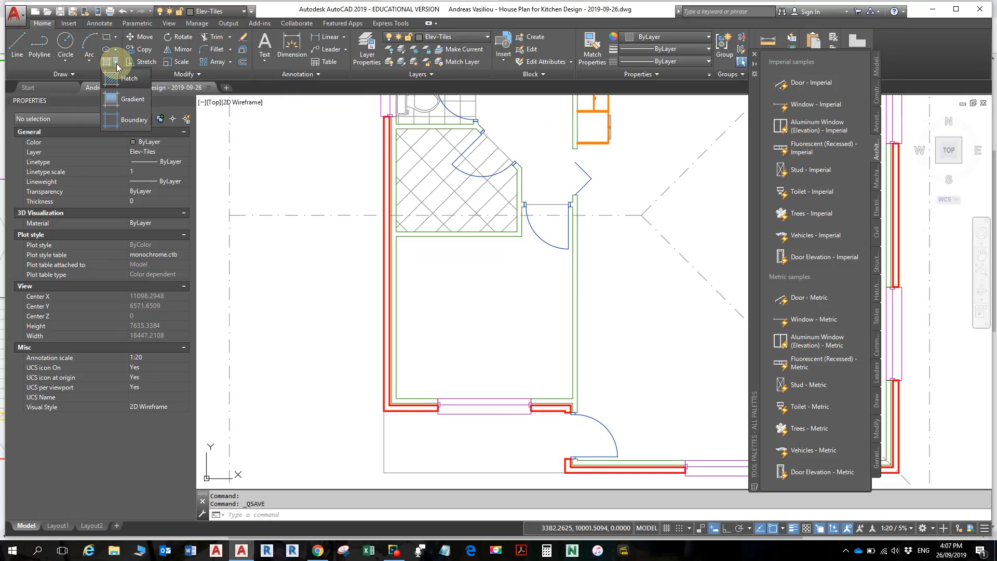
left_click(136, 103)
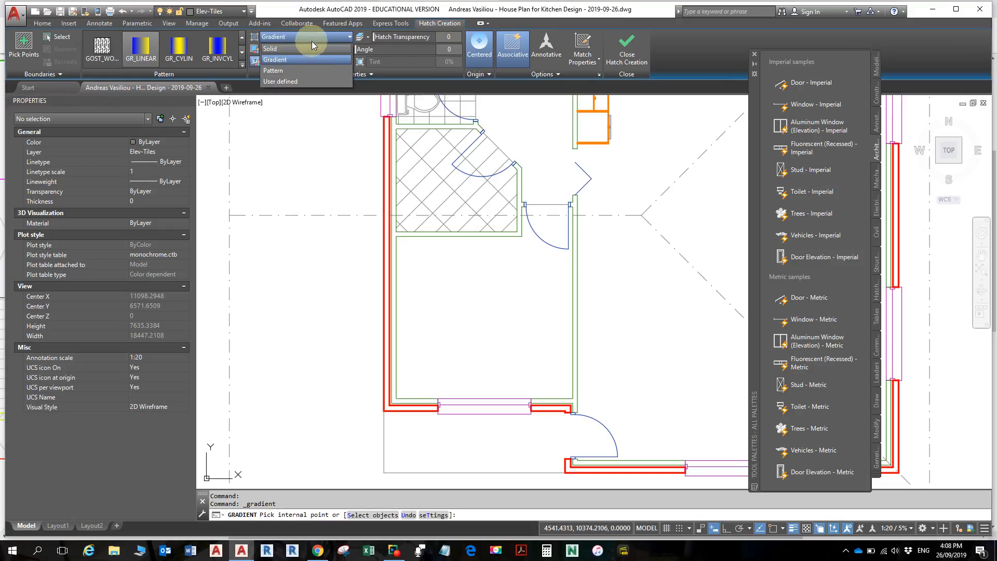
left_click(242, 39)
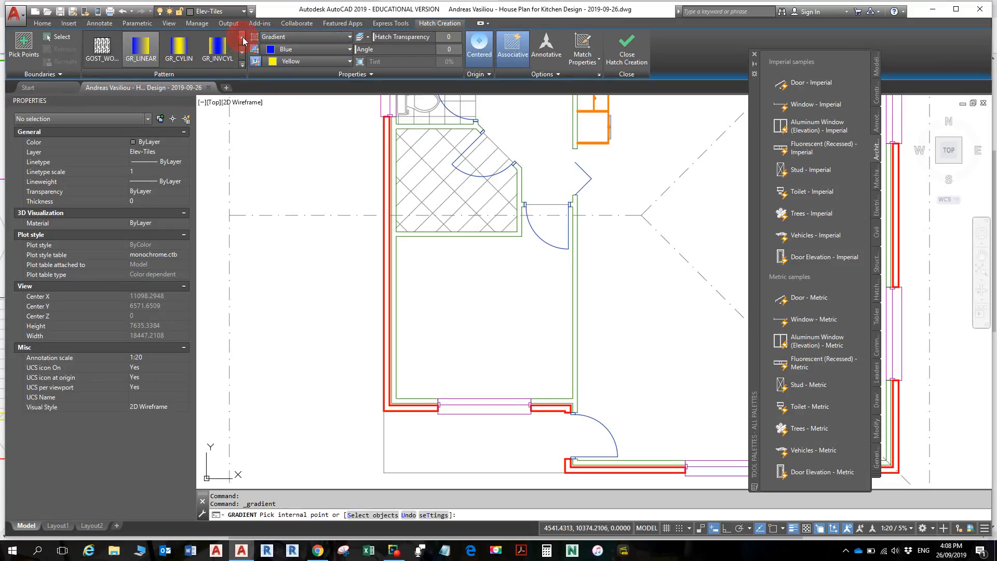
left_click(242, 37)
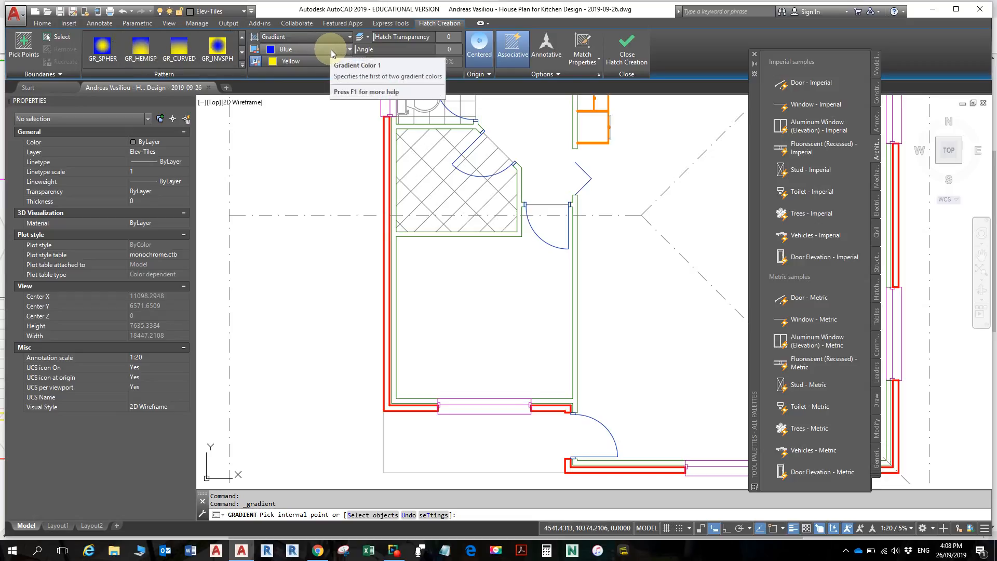
left_click(347, 49)
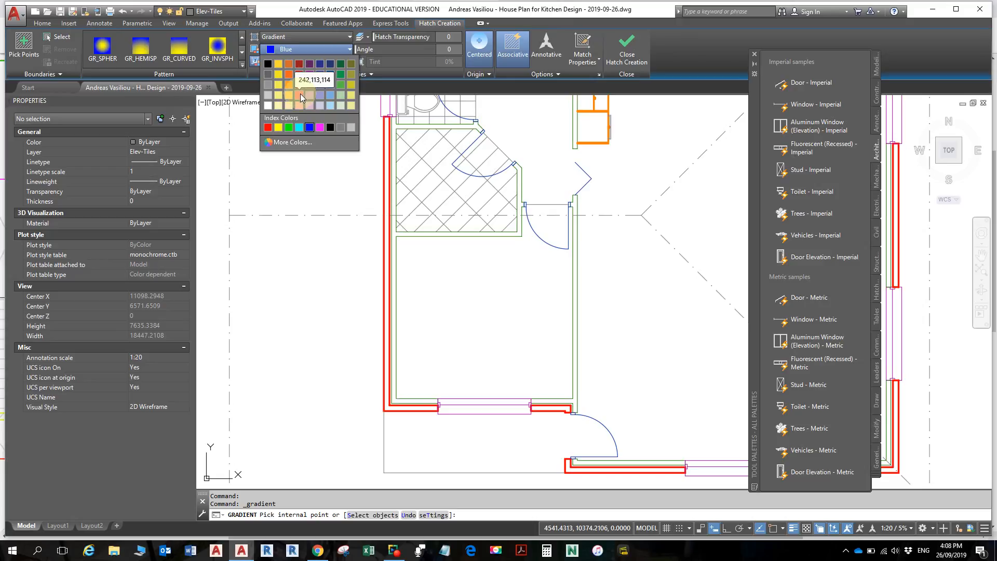
left_click(300, 93)
left_click(317, 63)
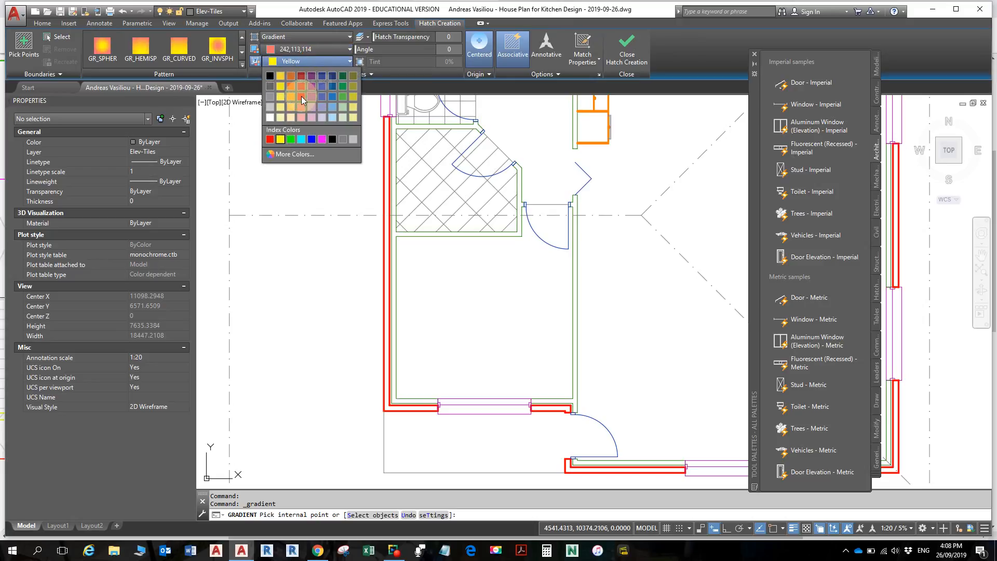
left_click(301, 95)
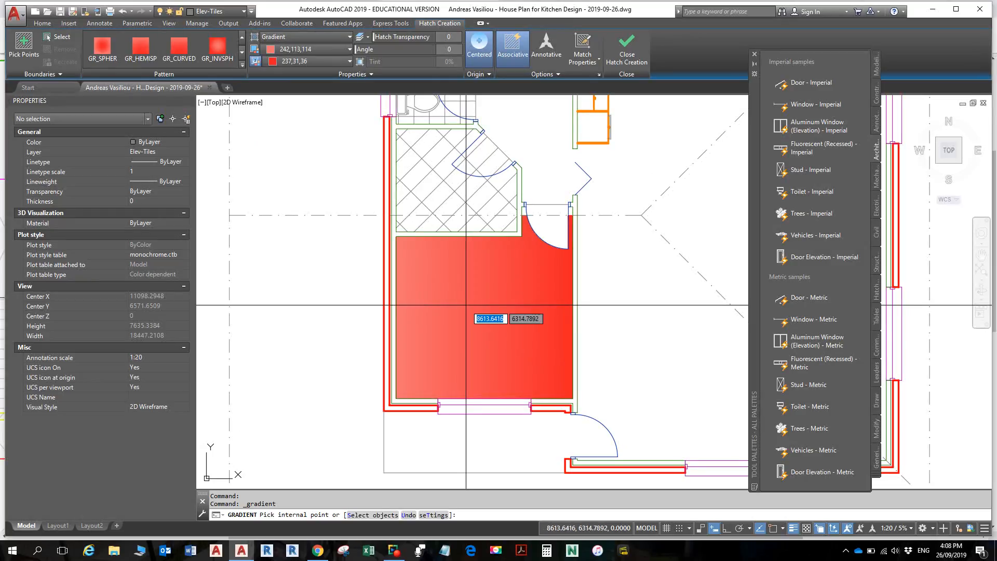
- Fill the room below the diagonally tiled room with the linear gradient, including the door swing area up to the doorway line
left_click(466, 305)
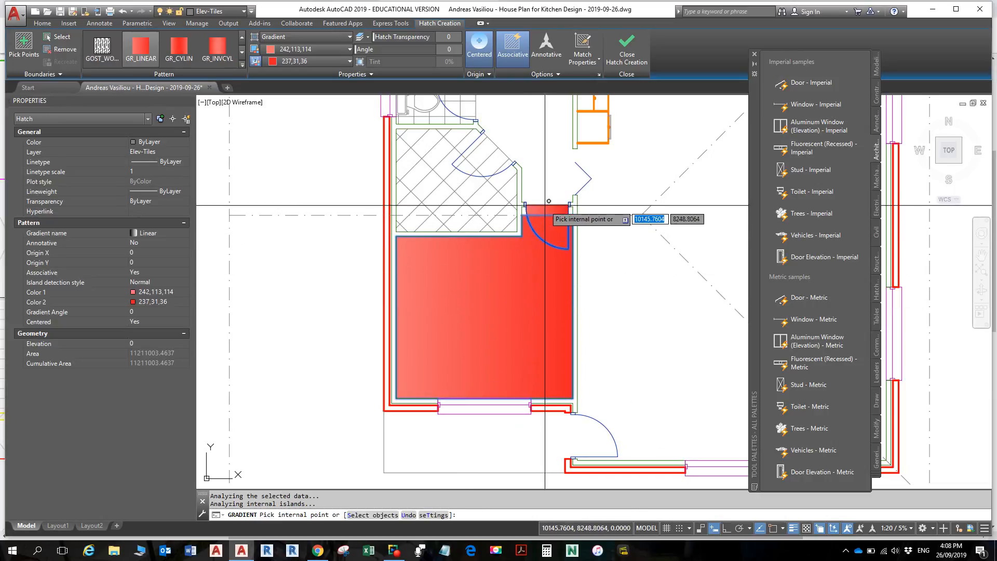
scroll(541, 220, "up", 5)
scroll(528, 208, "up", 3)
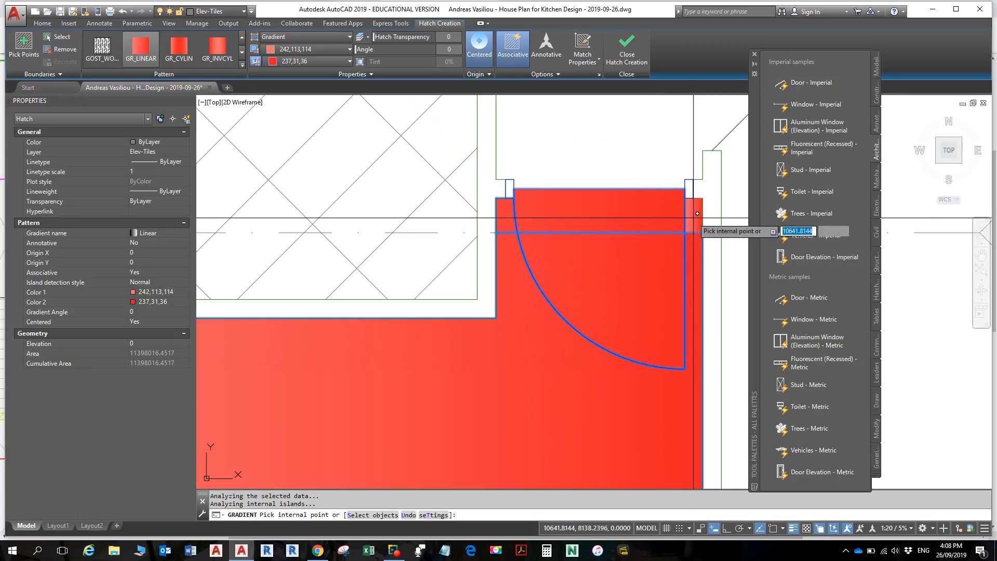
scroll(571, 208, "down", 4)
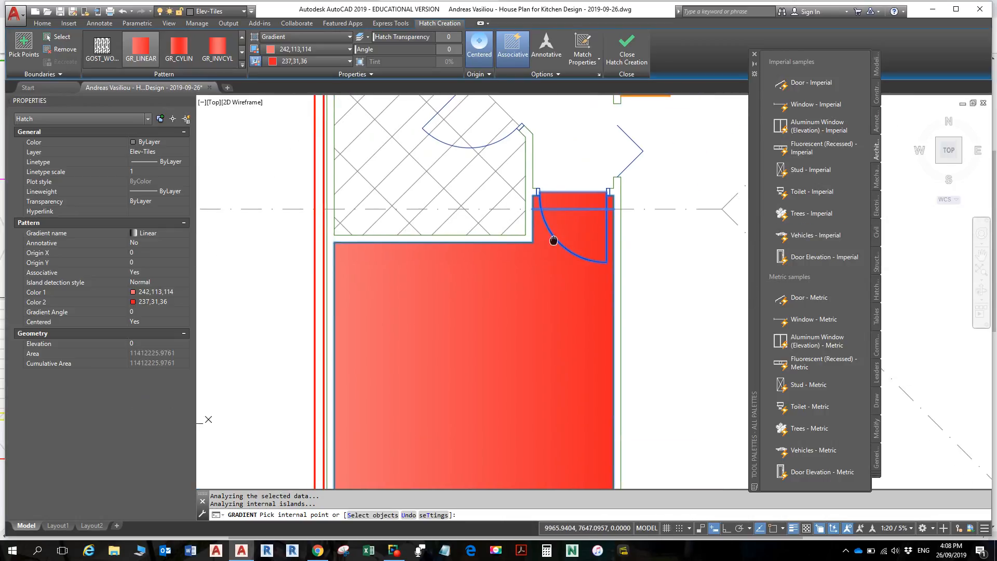
scroll(538, 261, "down", 3)
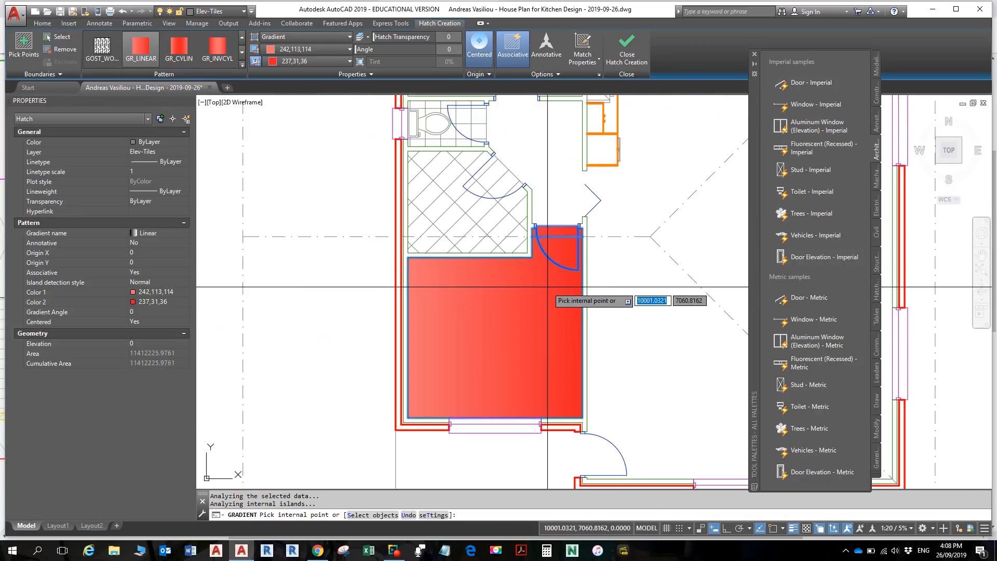
- Inspect how the gradient fill meets the closing line and jambs at the room's doorway
scroll(542, 227, "up", 4)
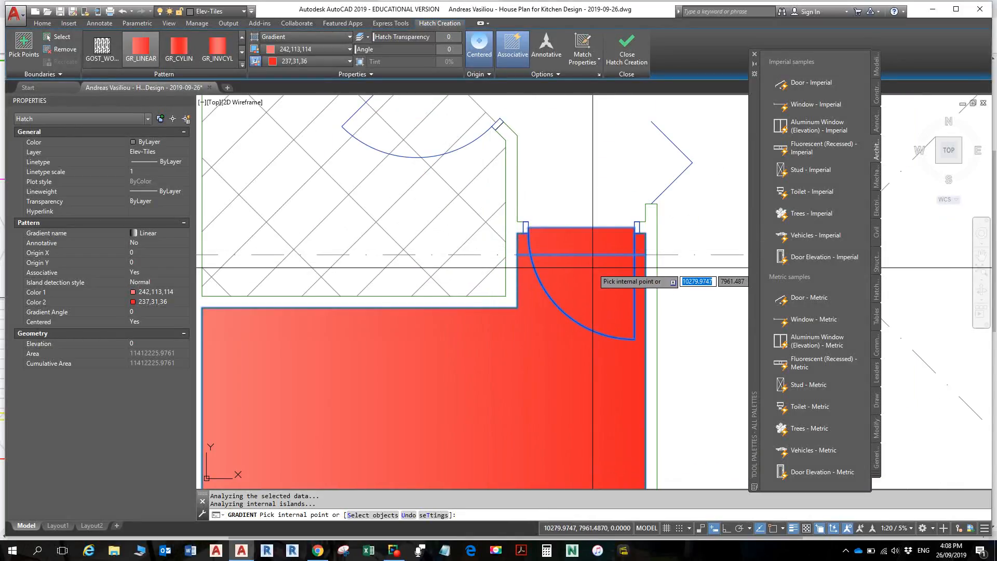
scroll(593, 268, "down", 2)
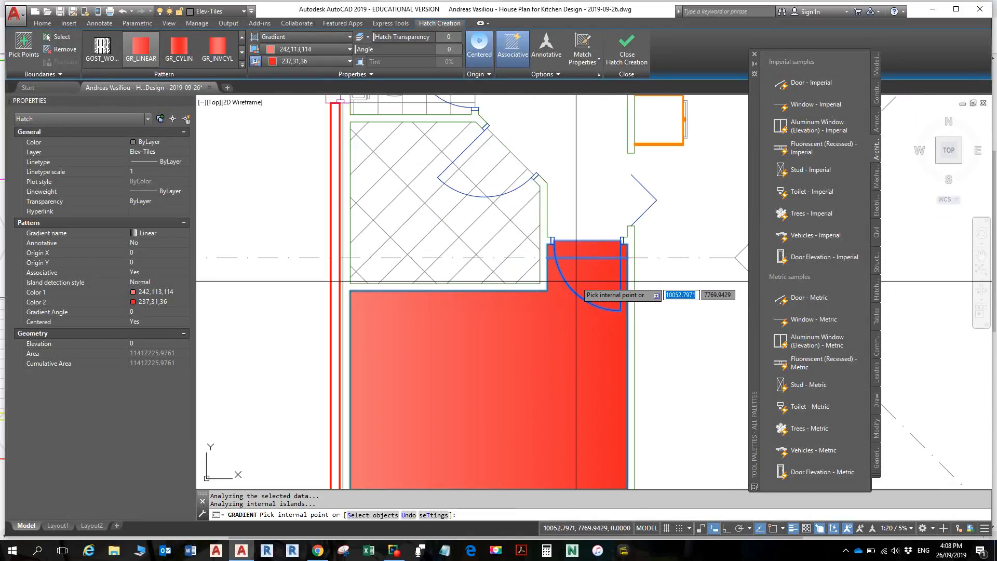
middle_click_drag(580, 261, 525, 250)
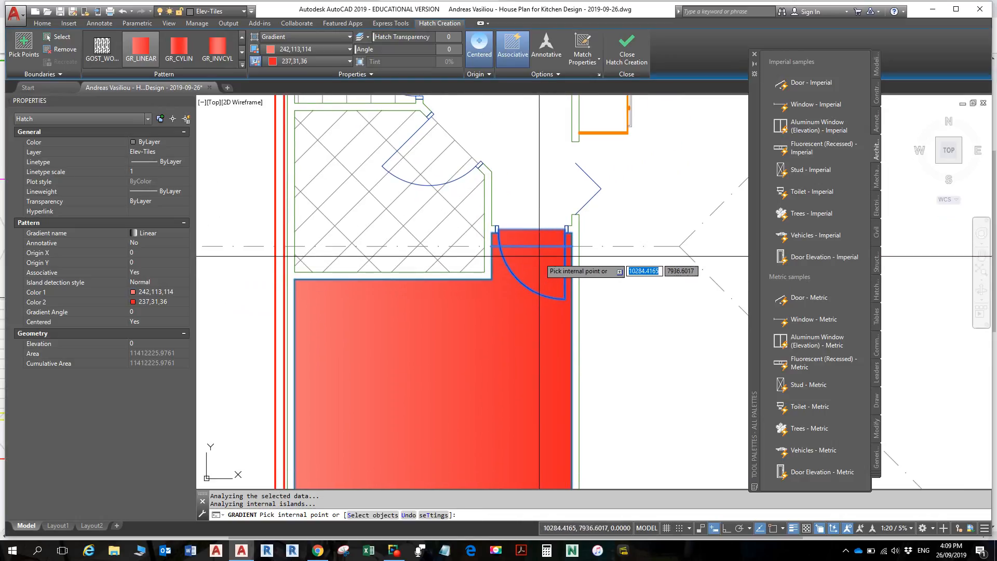
scroll(537, 238, "up", 4)
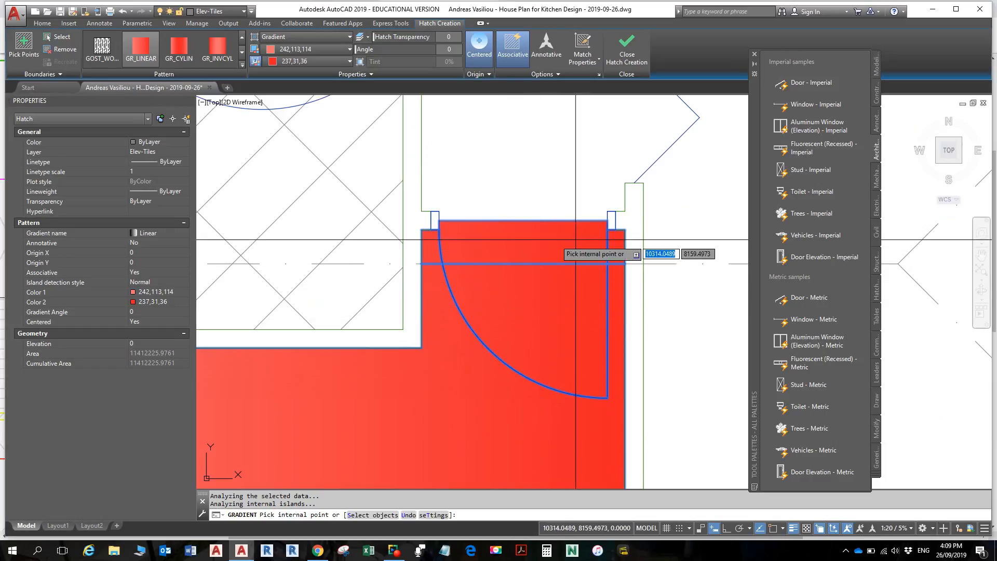
scroll(549, 282, "down", 2)
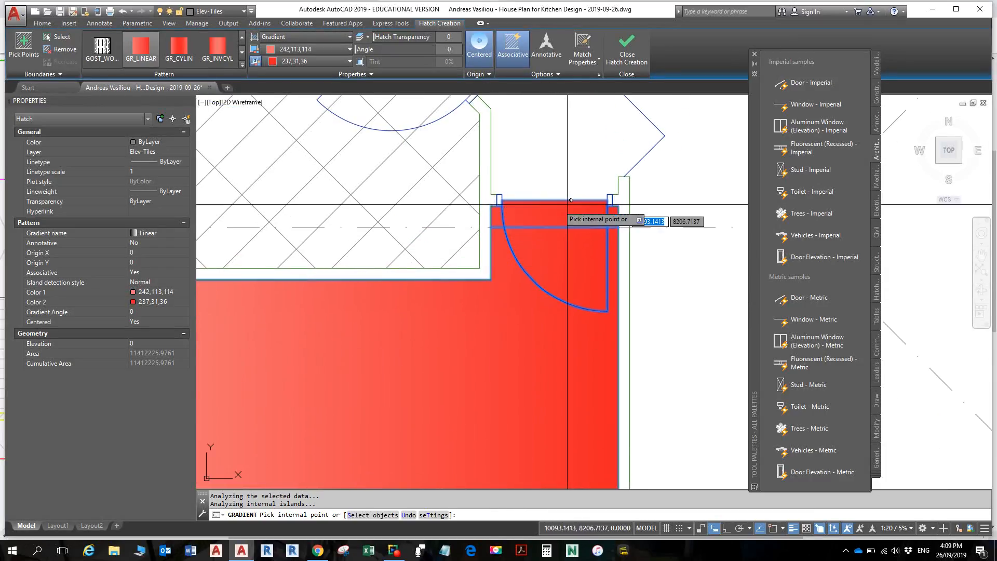
scroll(538, 321, "down", 3)
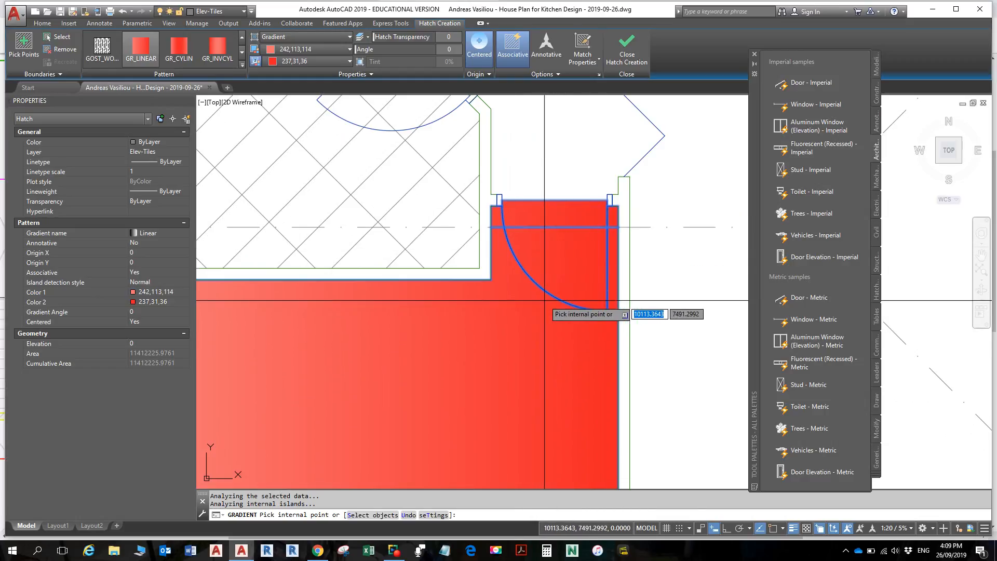
scroll(532, 312, "up", 2)
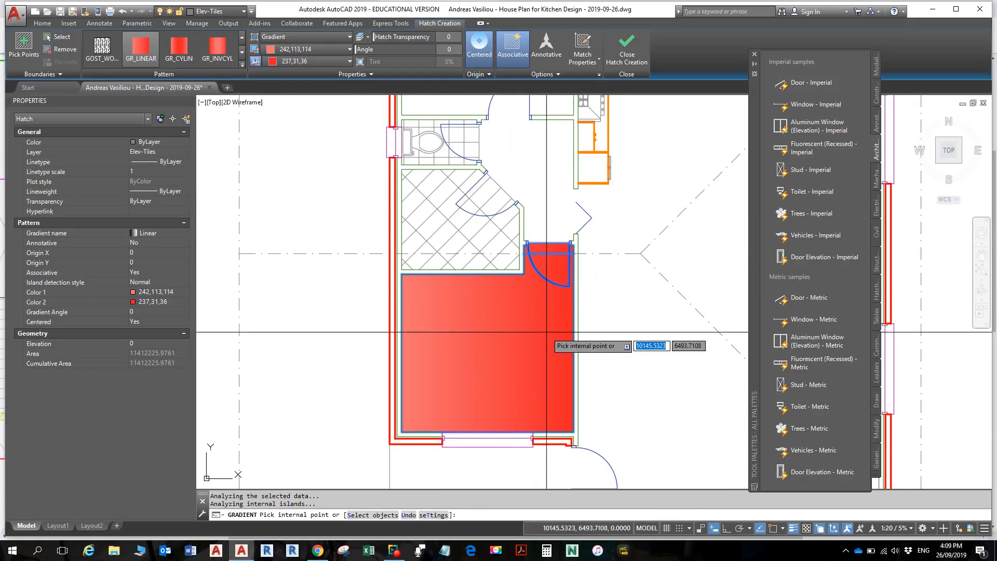
- Finish the gradient hatch and check which separate fill pieces cover the door swing and the doorway strip
left_click(628, 42)
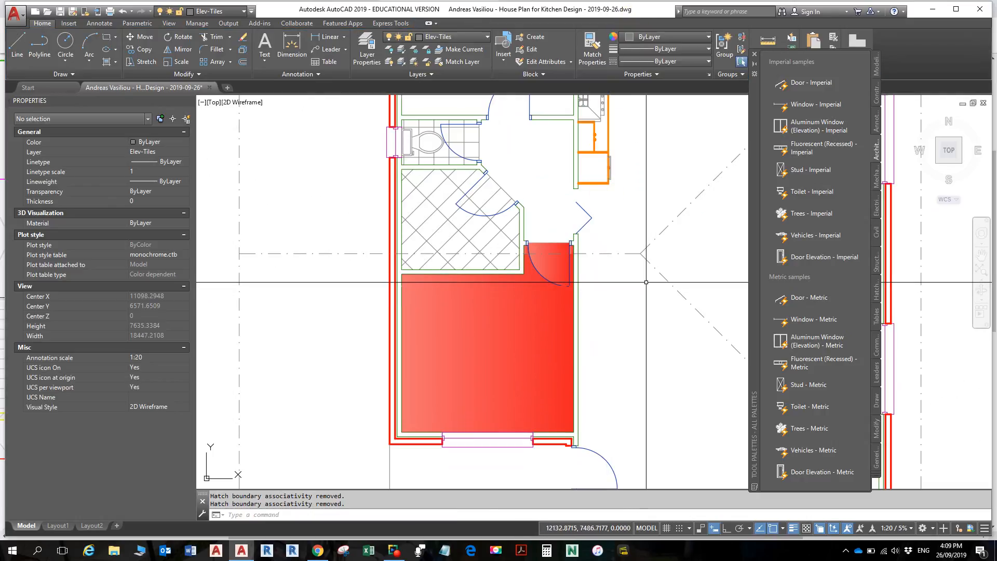
key("Escape")
scroll(552, 290, "up", 6)
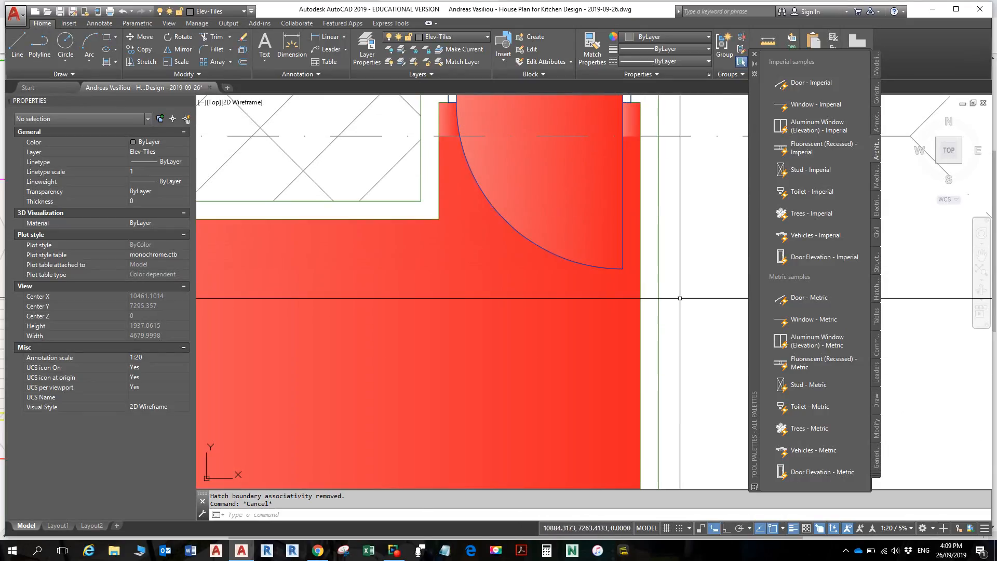
scroll(679, 298, "down", 4)
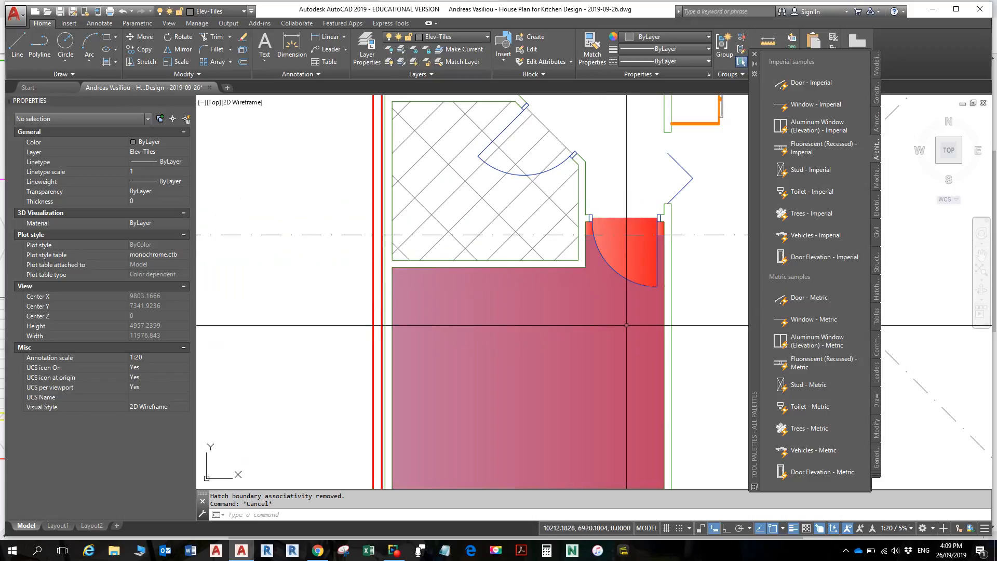
scroll(615, 253, "up", 4)
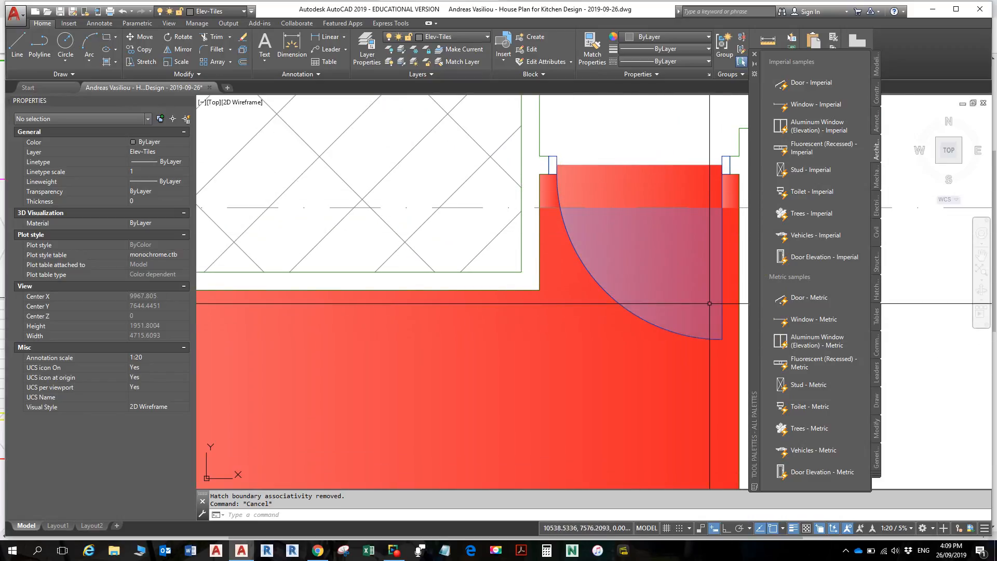
left_click(693, 285)
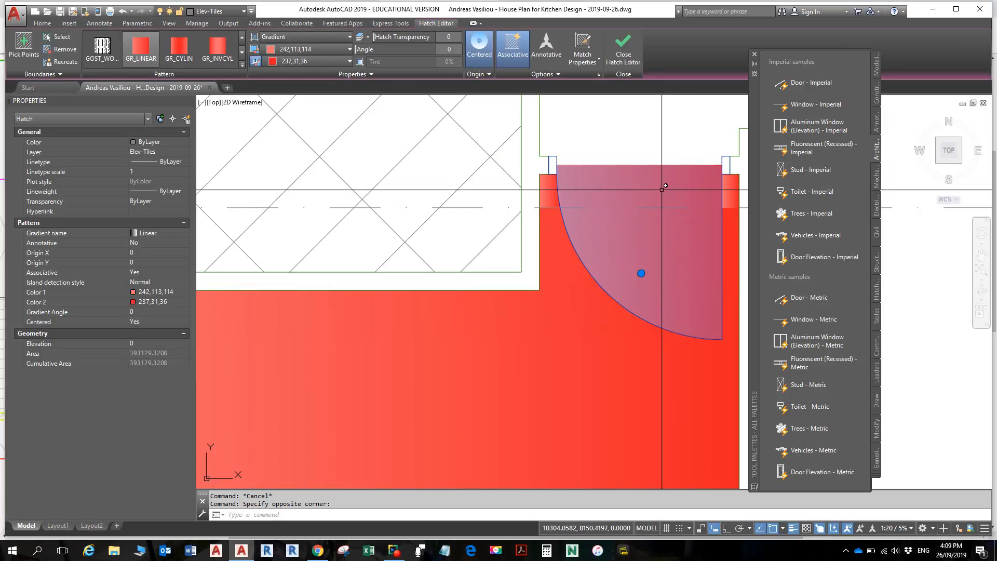
left_click(661, 189)
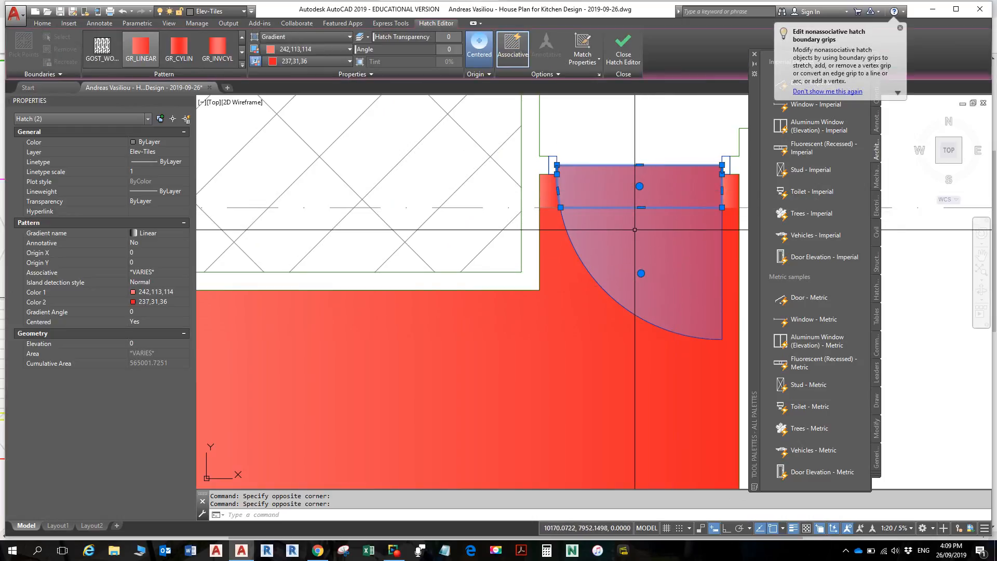
key("Escape")
key("Escape")
scroll(599, 222, "down", 3)
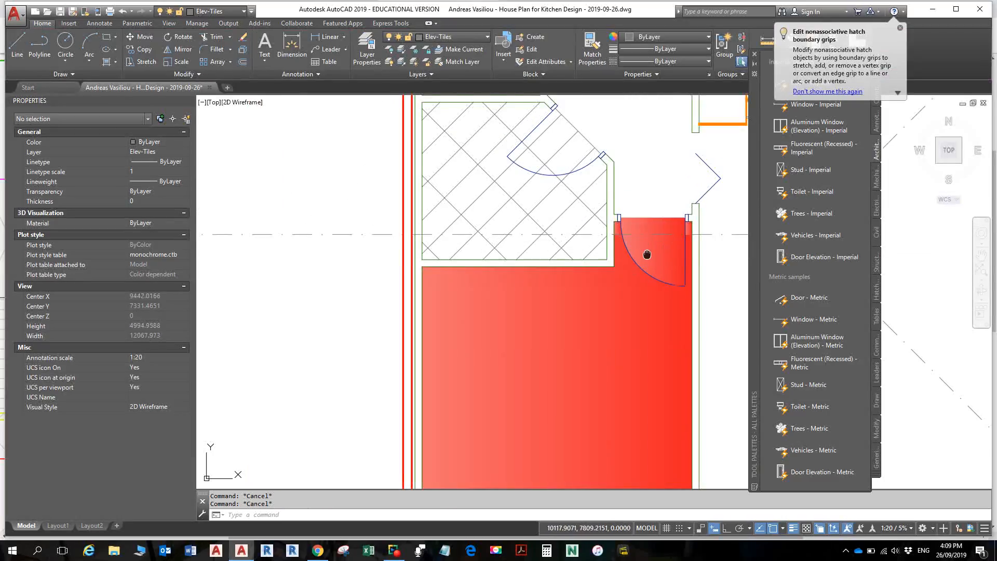
- Examine the extent of the room's main gradient fill and where it meets the door swing and jambs
left_click(563, 344)
left_click(564, 345)
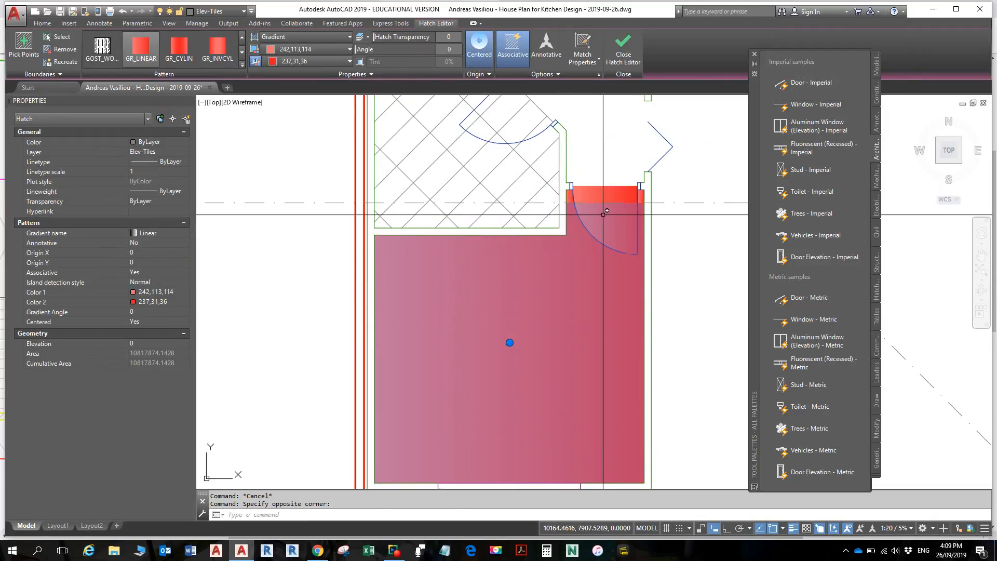
key("Escape")
scroll(600, 277, "down", 2)
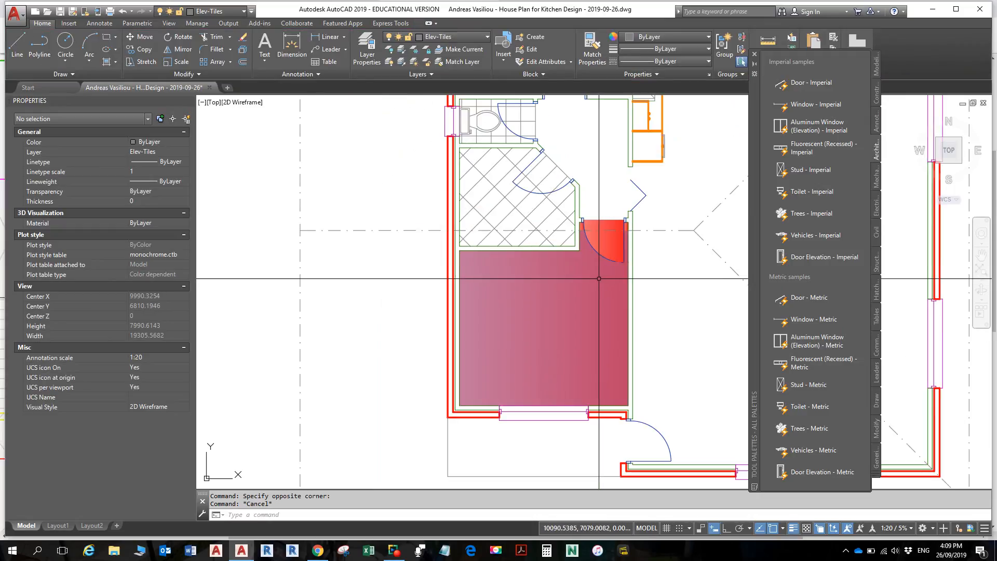
scroll(600, 251, "up", 2)
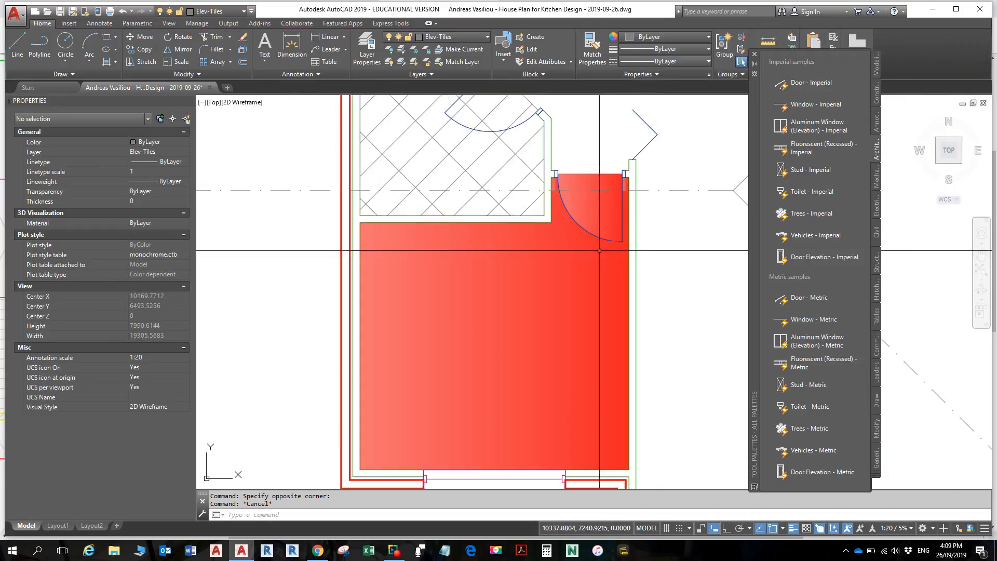
scroll(600, 251, "up", 2)
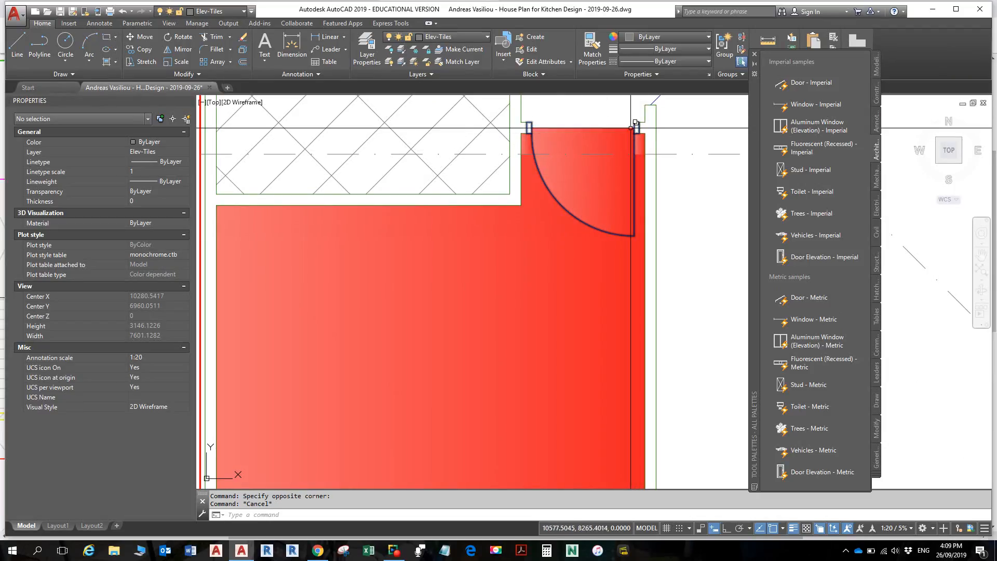
scroll(588, 186, "down", 4)
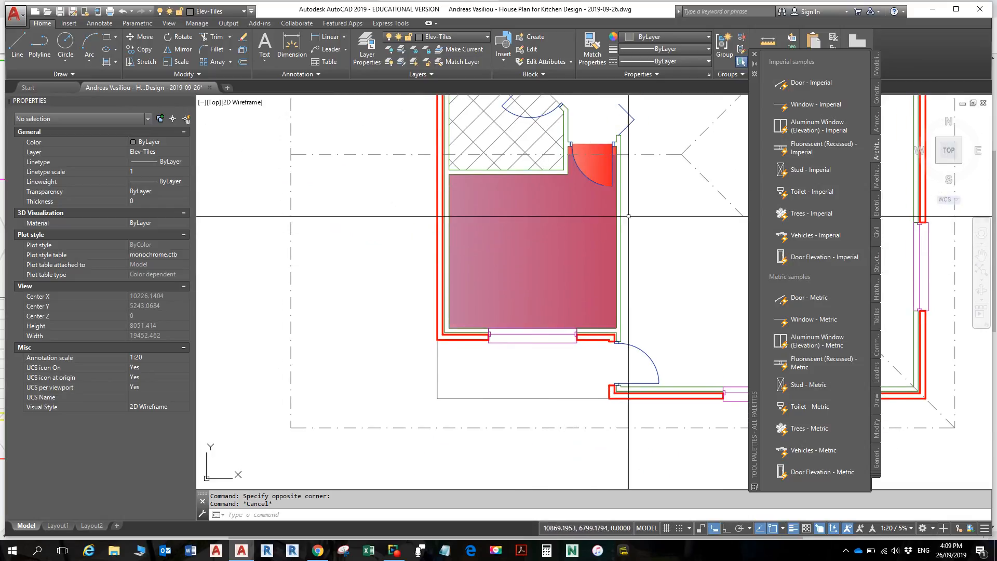
scroll(571, 280, "up", 3)
scroll(595, 286, "down", 4)
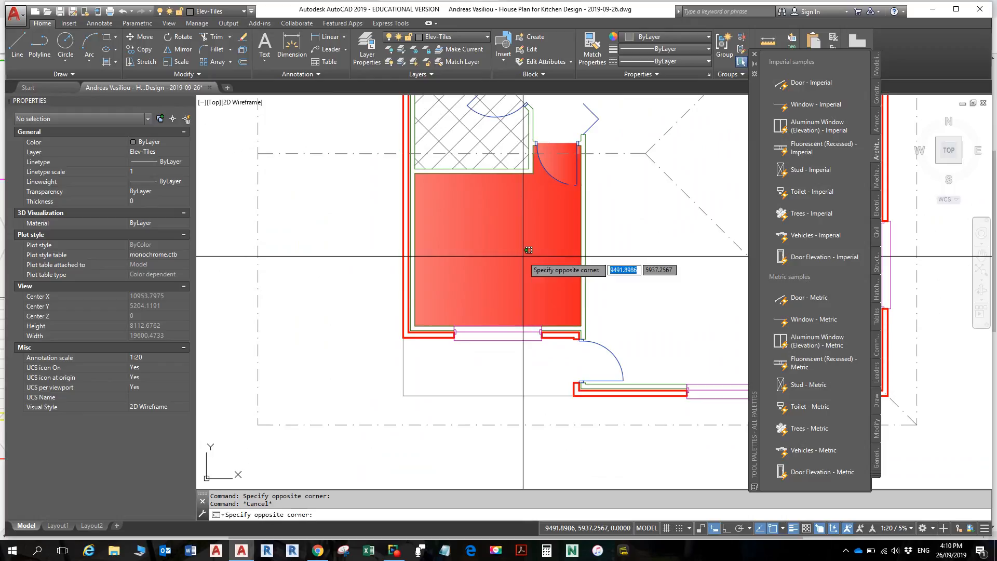
- Try the inverted spherical gradient on the room's main fill, and settle on the inverted curved pattern GR_INVCUR
left_click(522, 270)
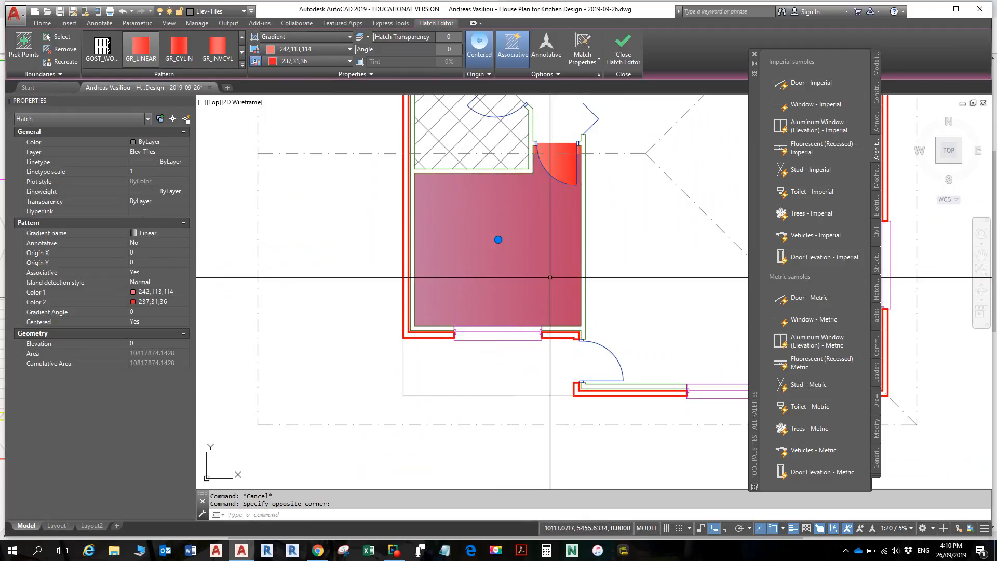
left_click(145, 48)
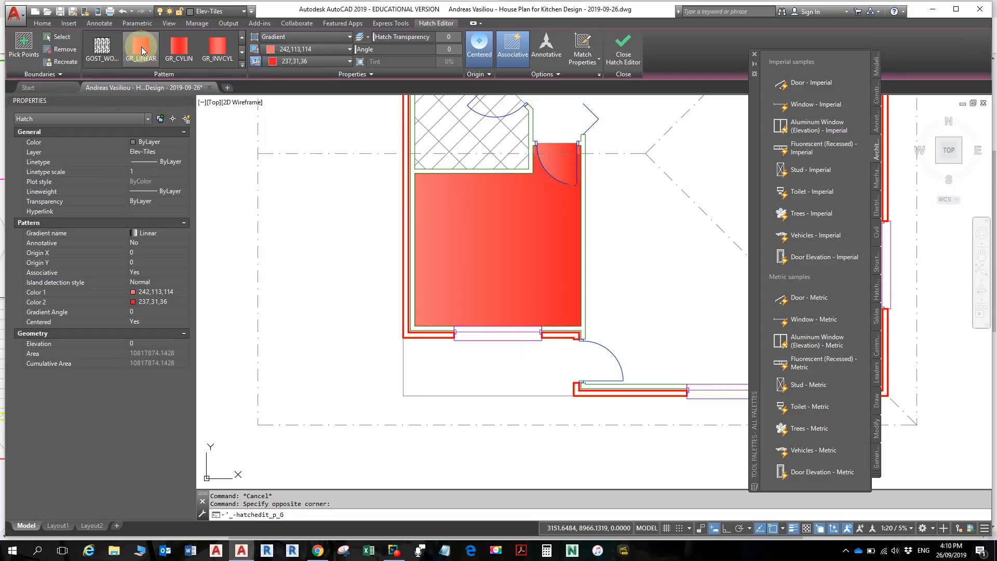
left_click(150, 60)
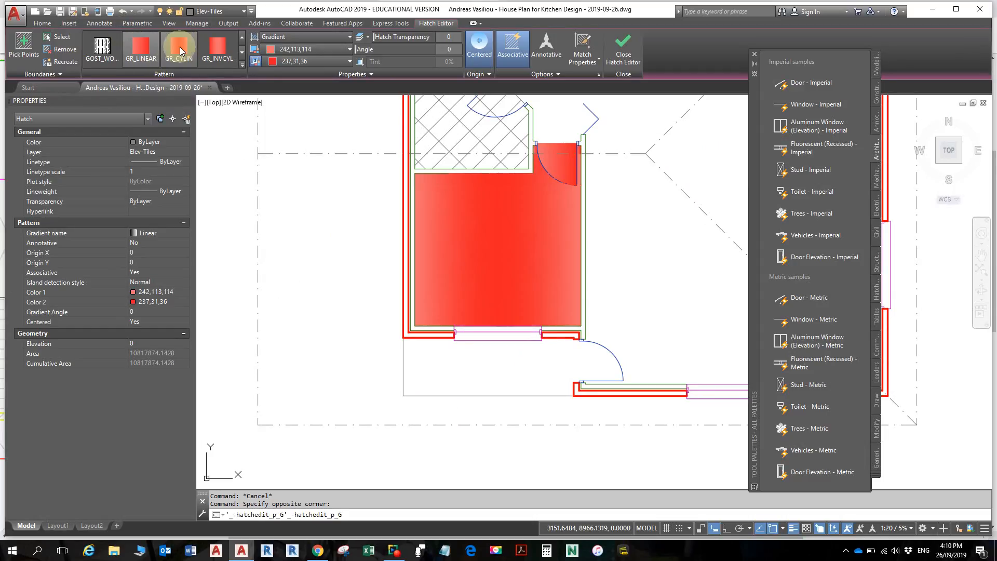
left_click(150, 61)
left_click(151, 62)
left_click(151, 62)
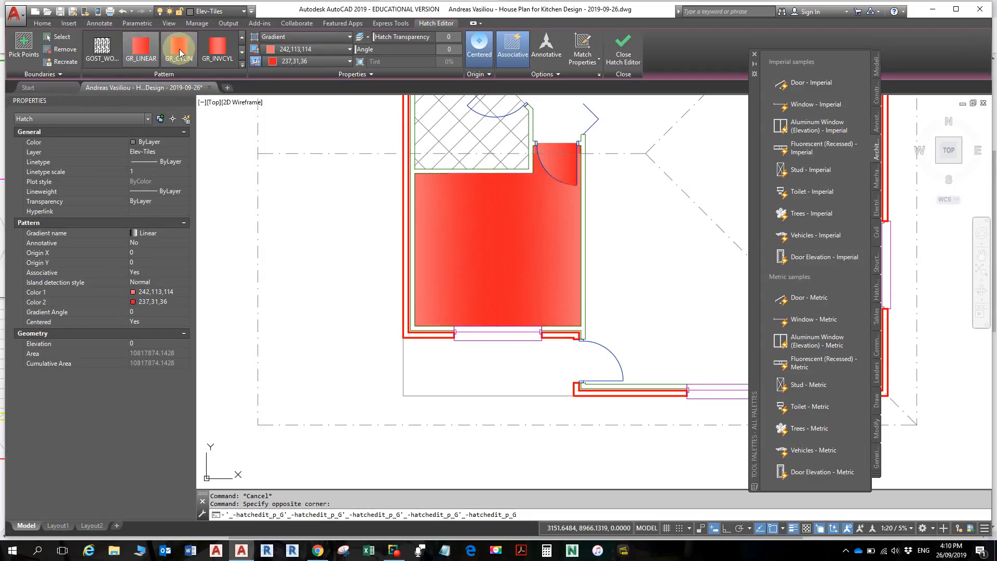
left_click(219, 56)
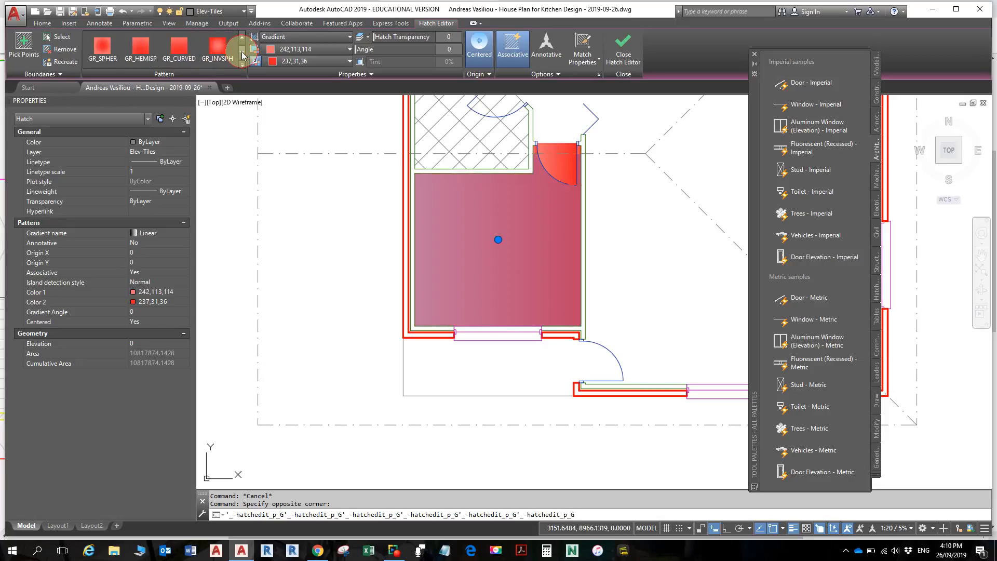
left_click(207, 55)
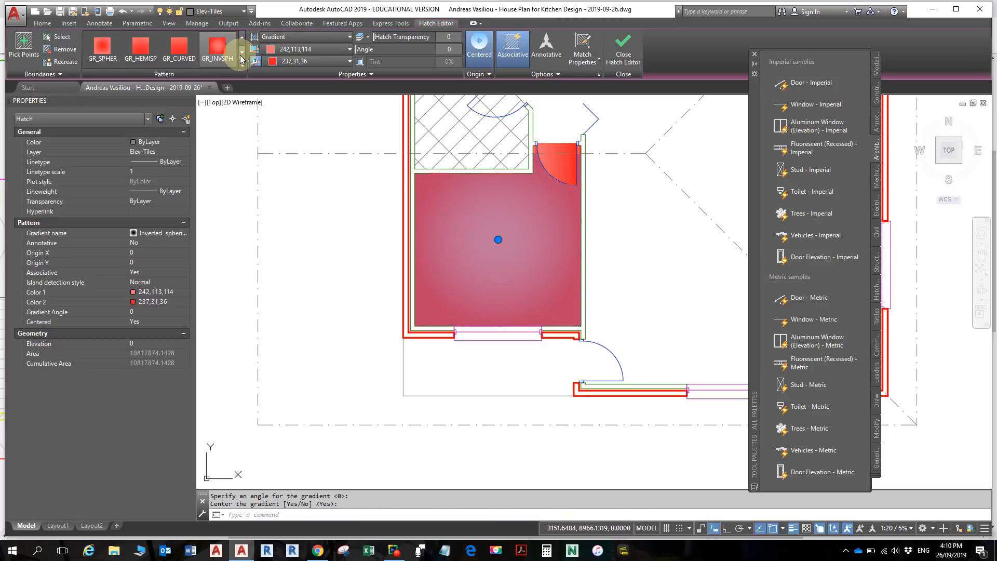
left_click(149, 56)
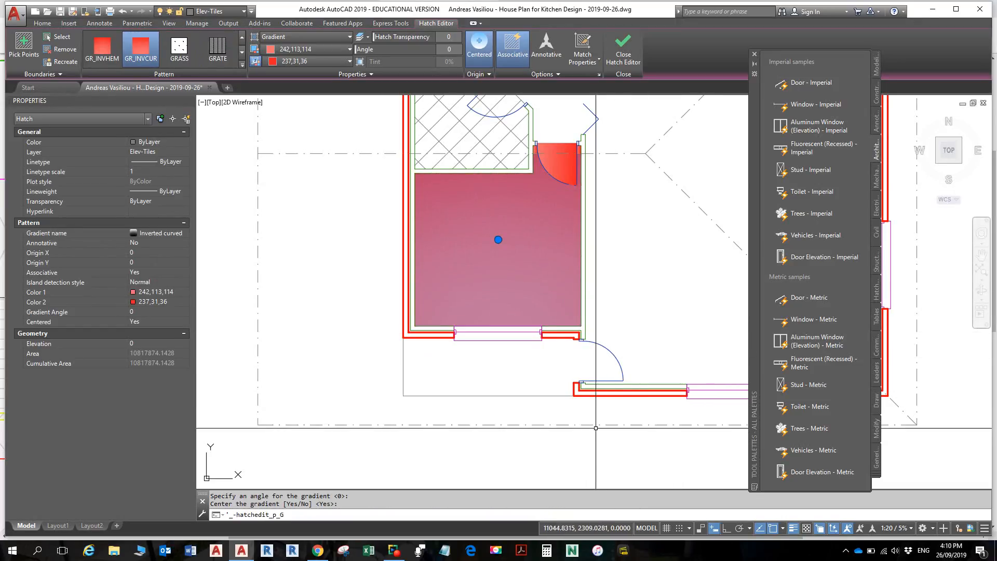
key("Escape")
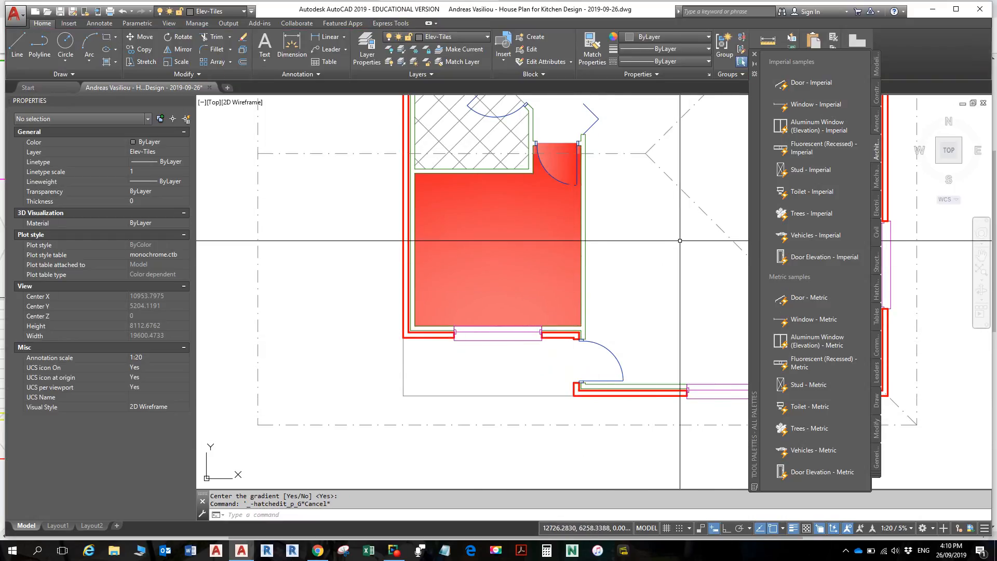
scroll(475, 340, "down", 5)
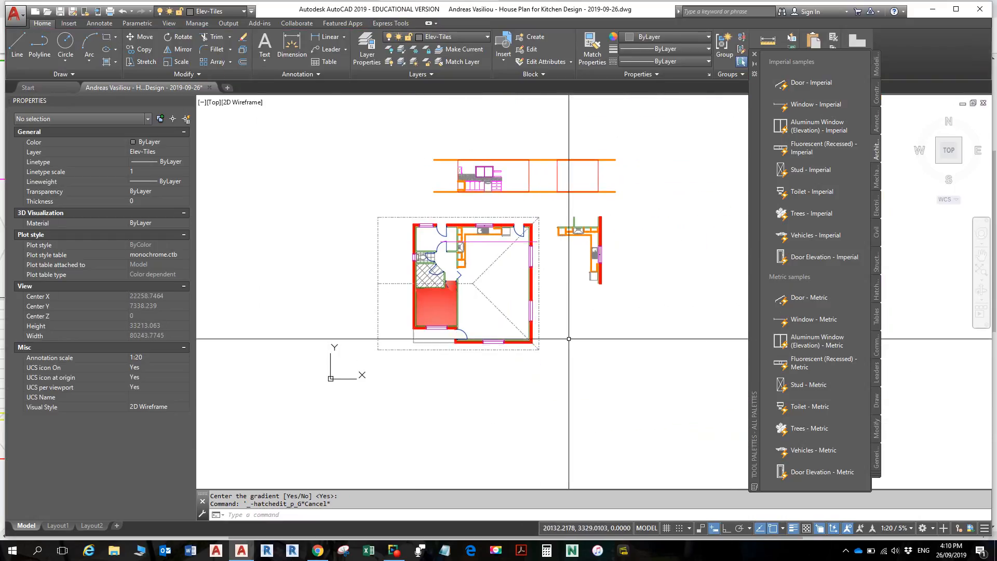
scroll(503, 320, "up", 3)
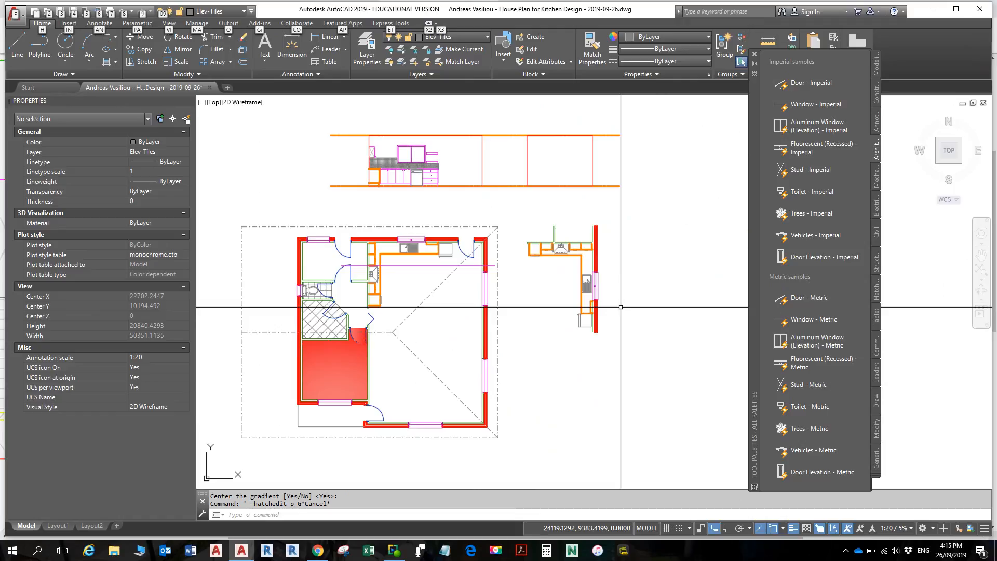
scroll(540, 239, "up", 2)
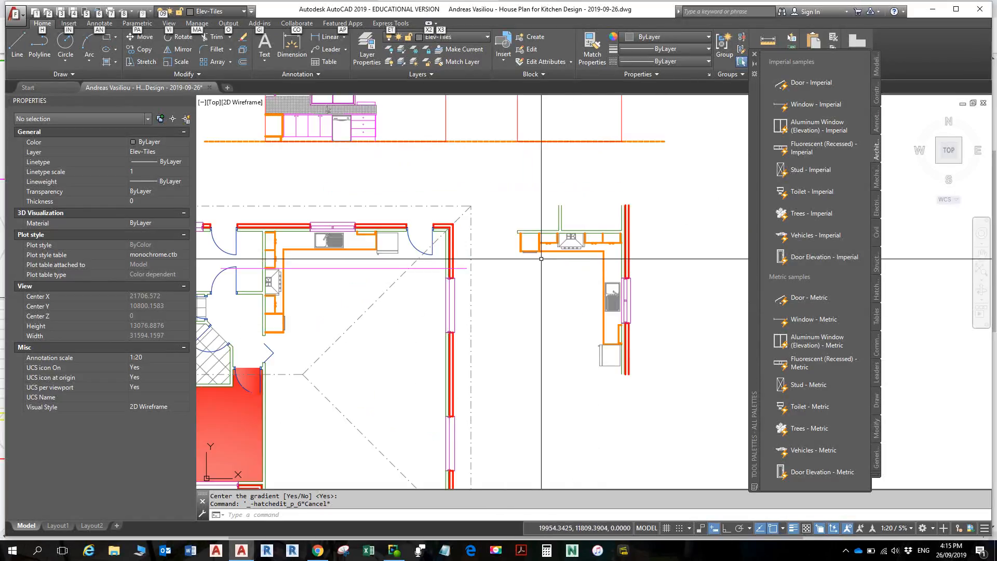